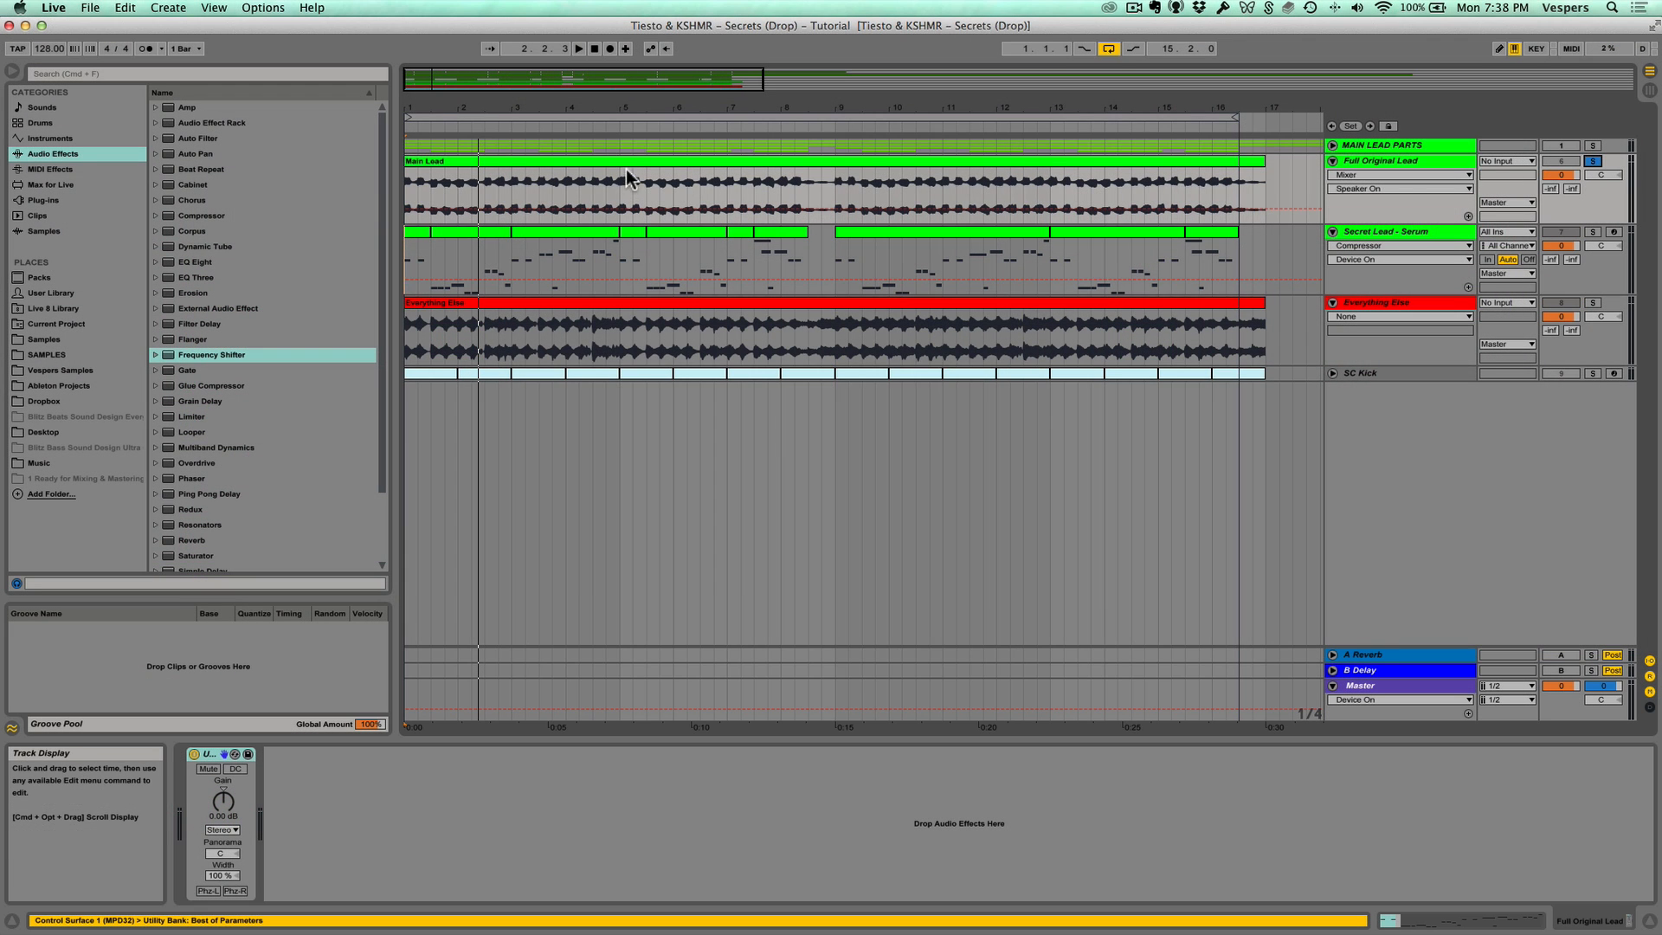
Play the soloed original Main Lead clip from the start, and solo the Everything Else track to hear both together.
{"action": "left_click", "coordinate": [630, 161]}
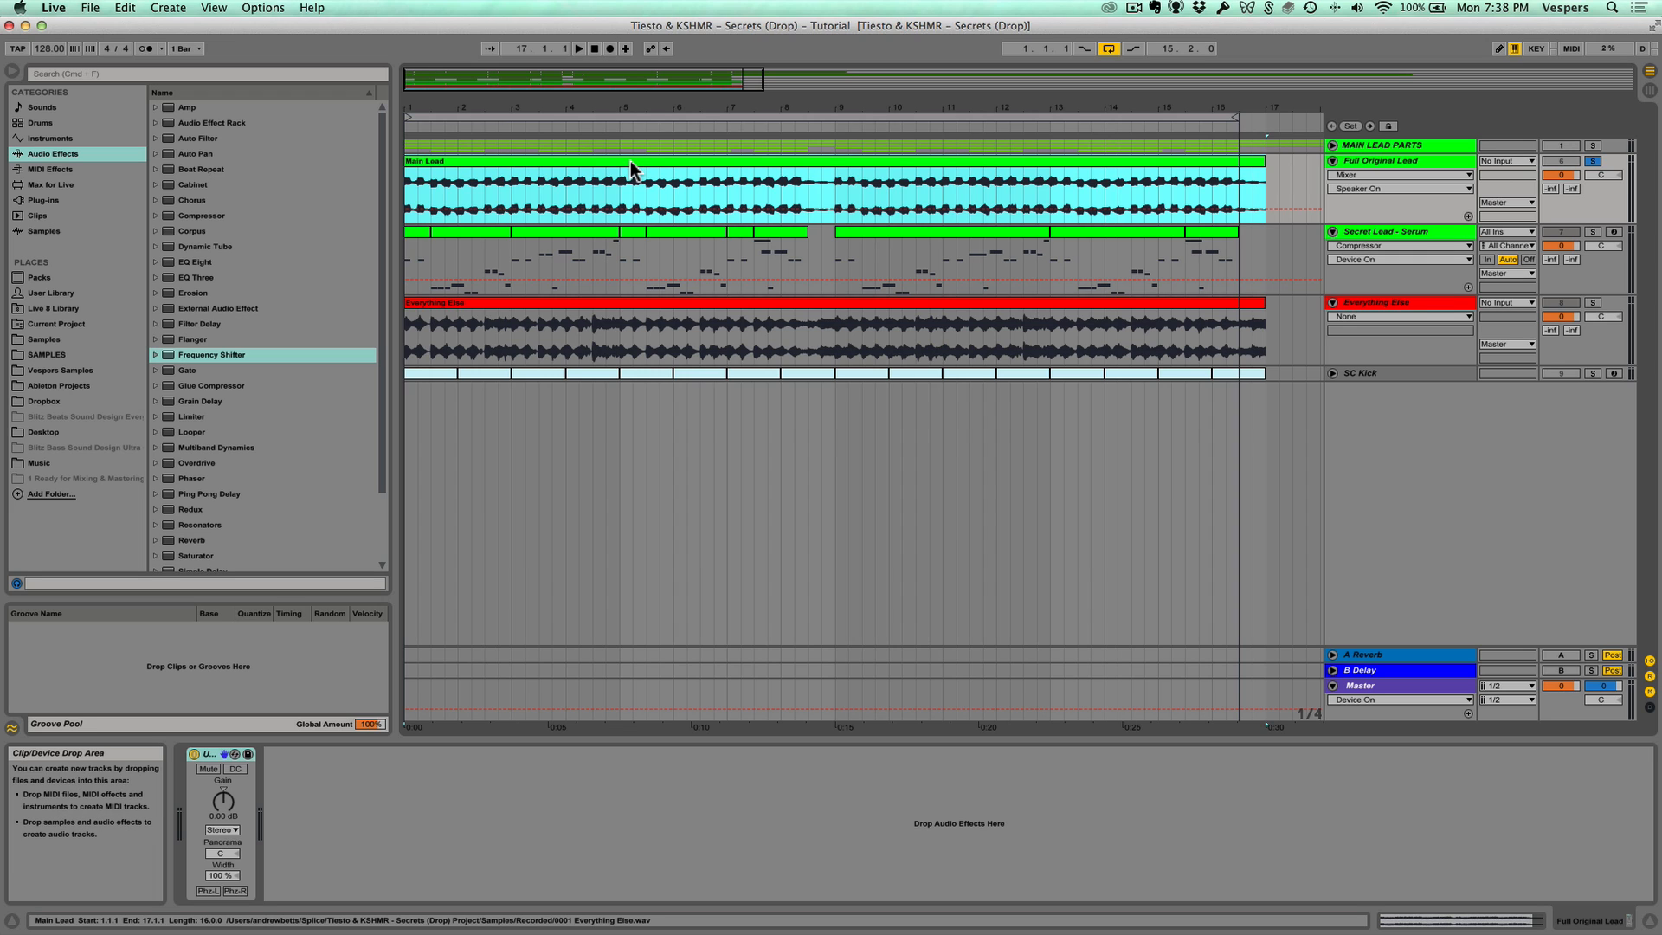
{"action": "key", "text": "space"}
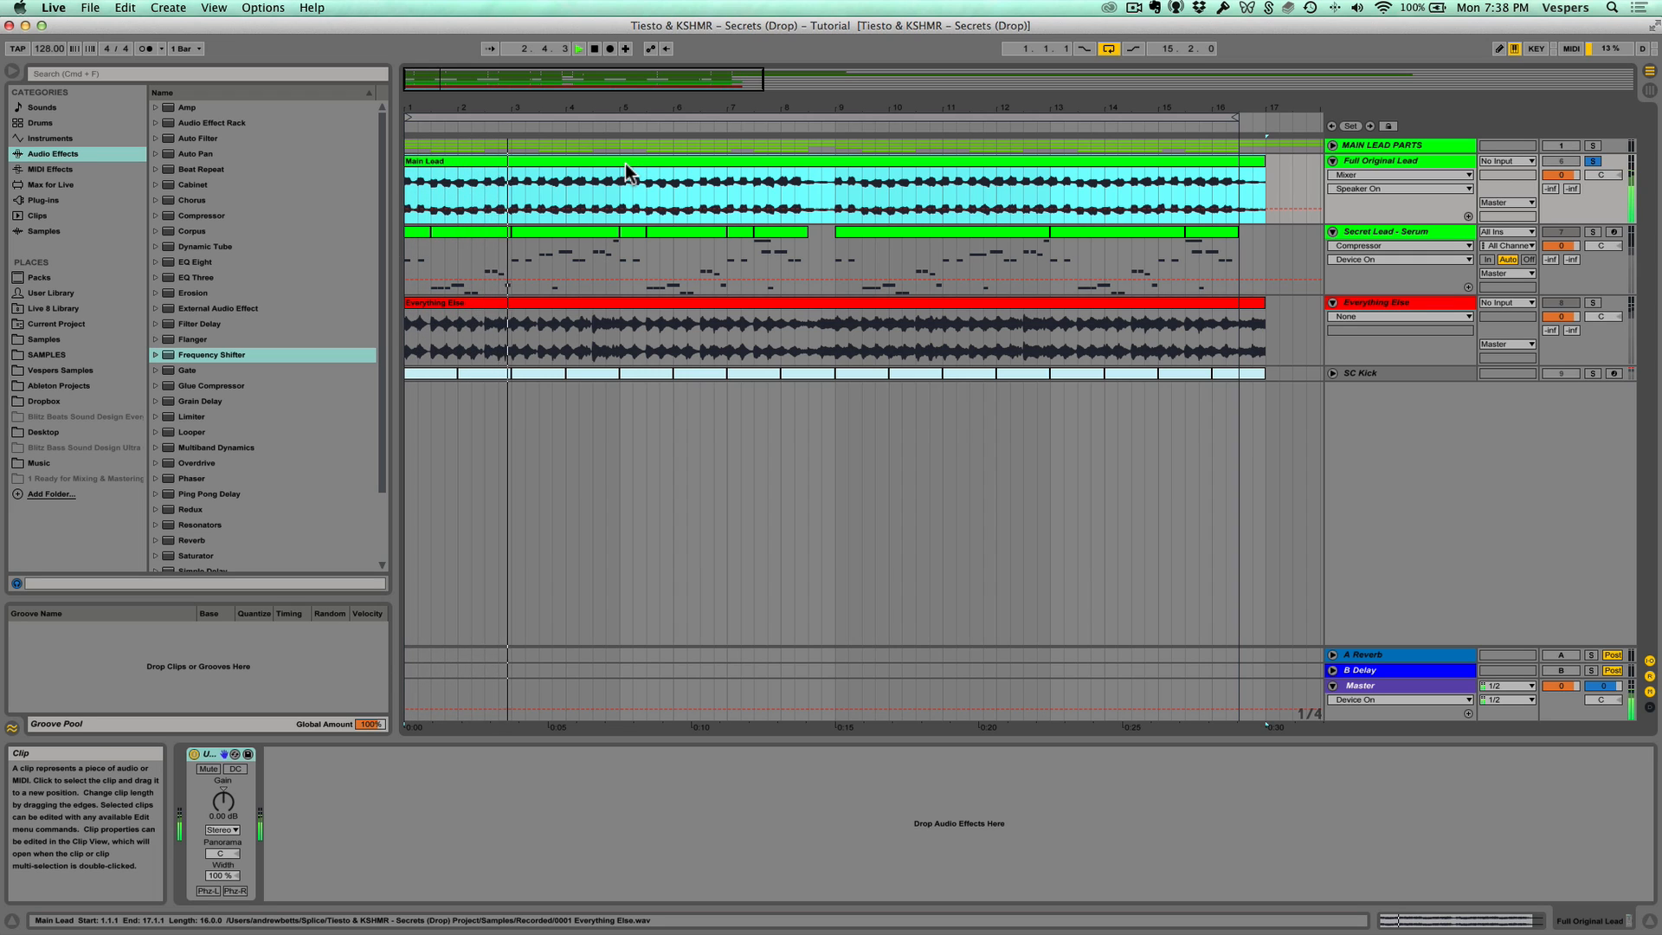
{"action": "left_click", "coordinate": [1593, 305]}
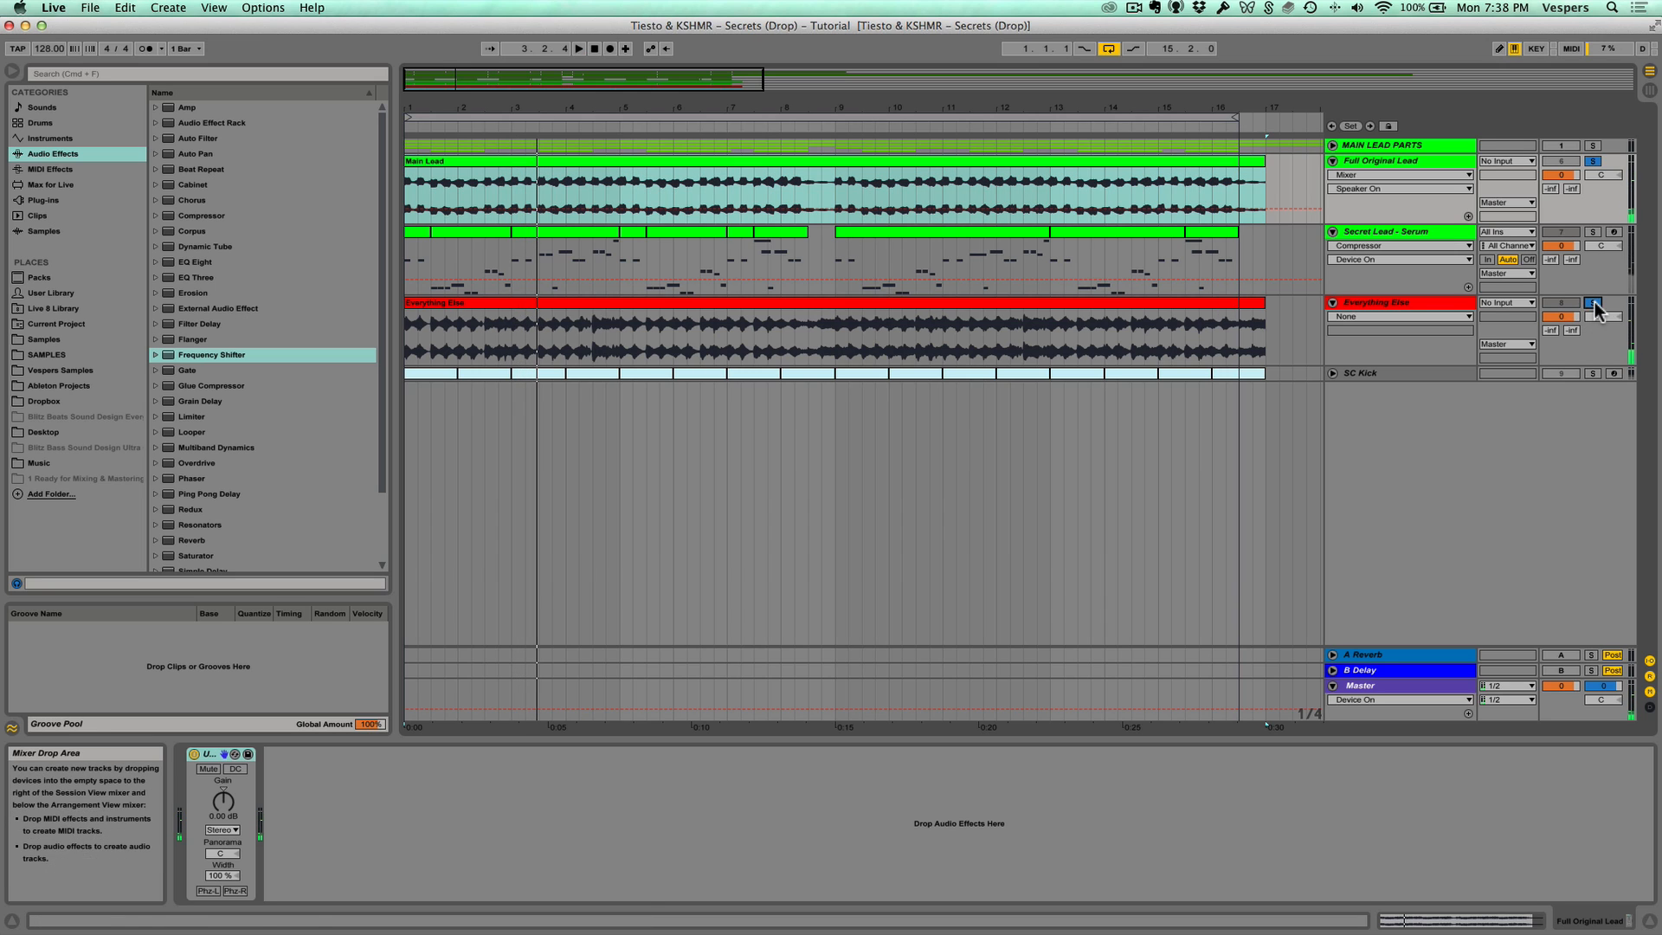
{"action": "key", "text": "space"}
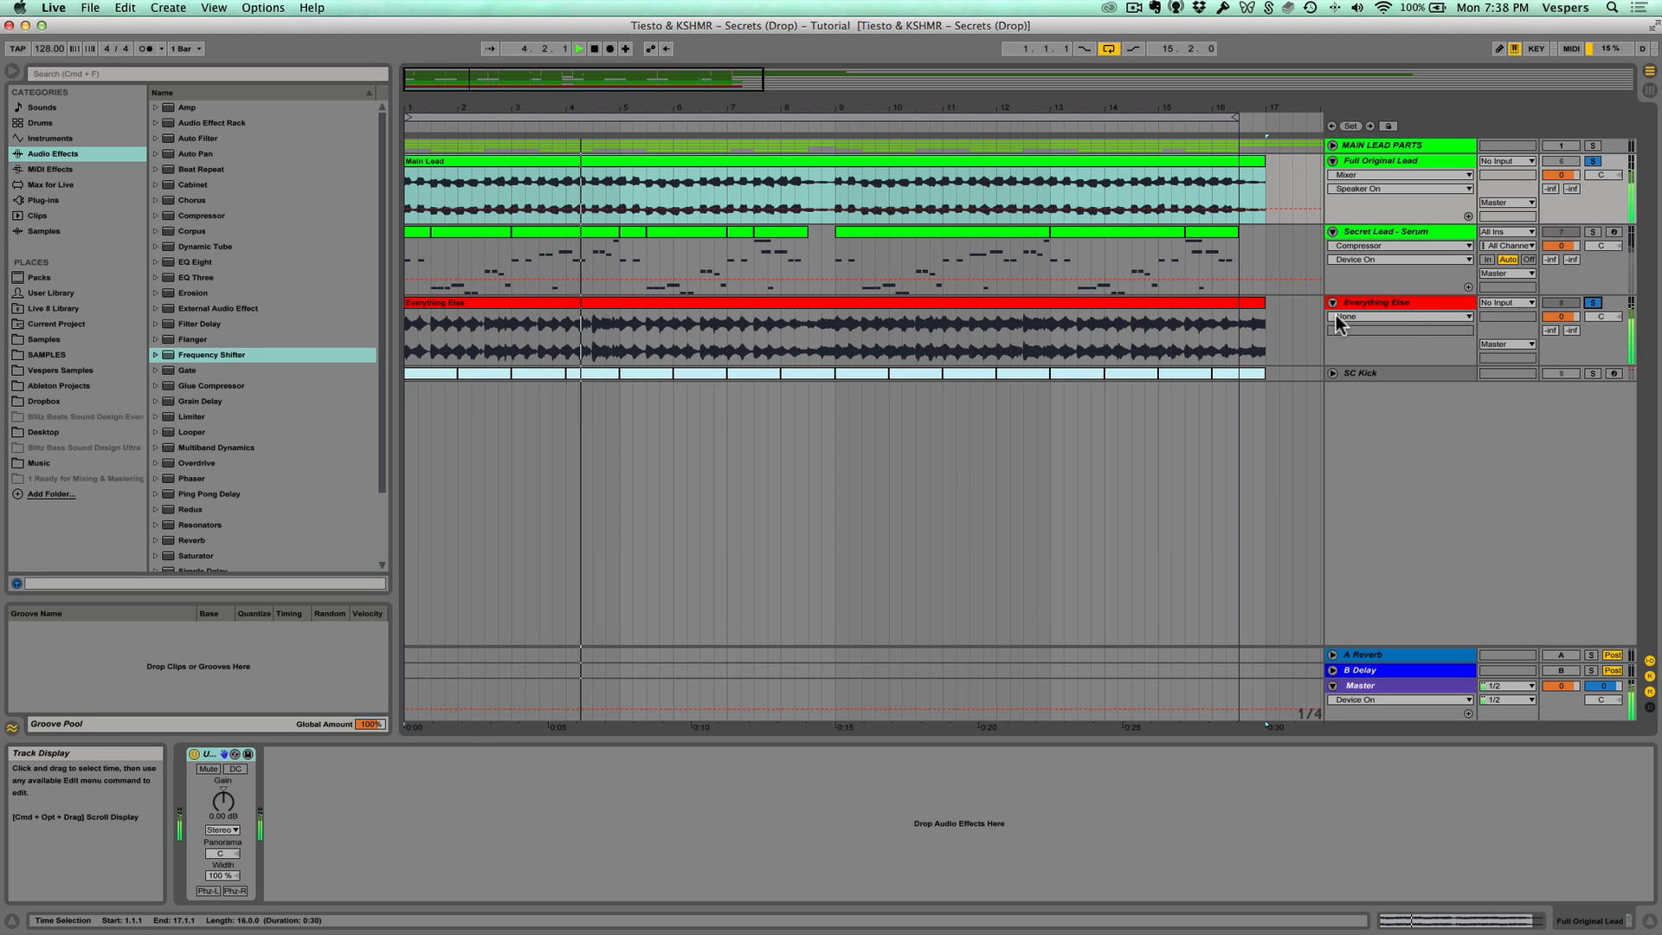
{"action": "key", "text": "space"}
Move the solo from the Everything Else and Full Original Lead tracks to Secret Lead - Serum, and play it from its first clip.
{"action": "left_click", "coordinate": [1593, 302]}
{"action": "left_click", "coordinate": [1592, 161]}
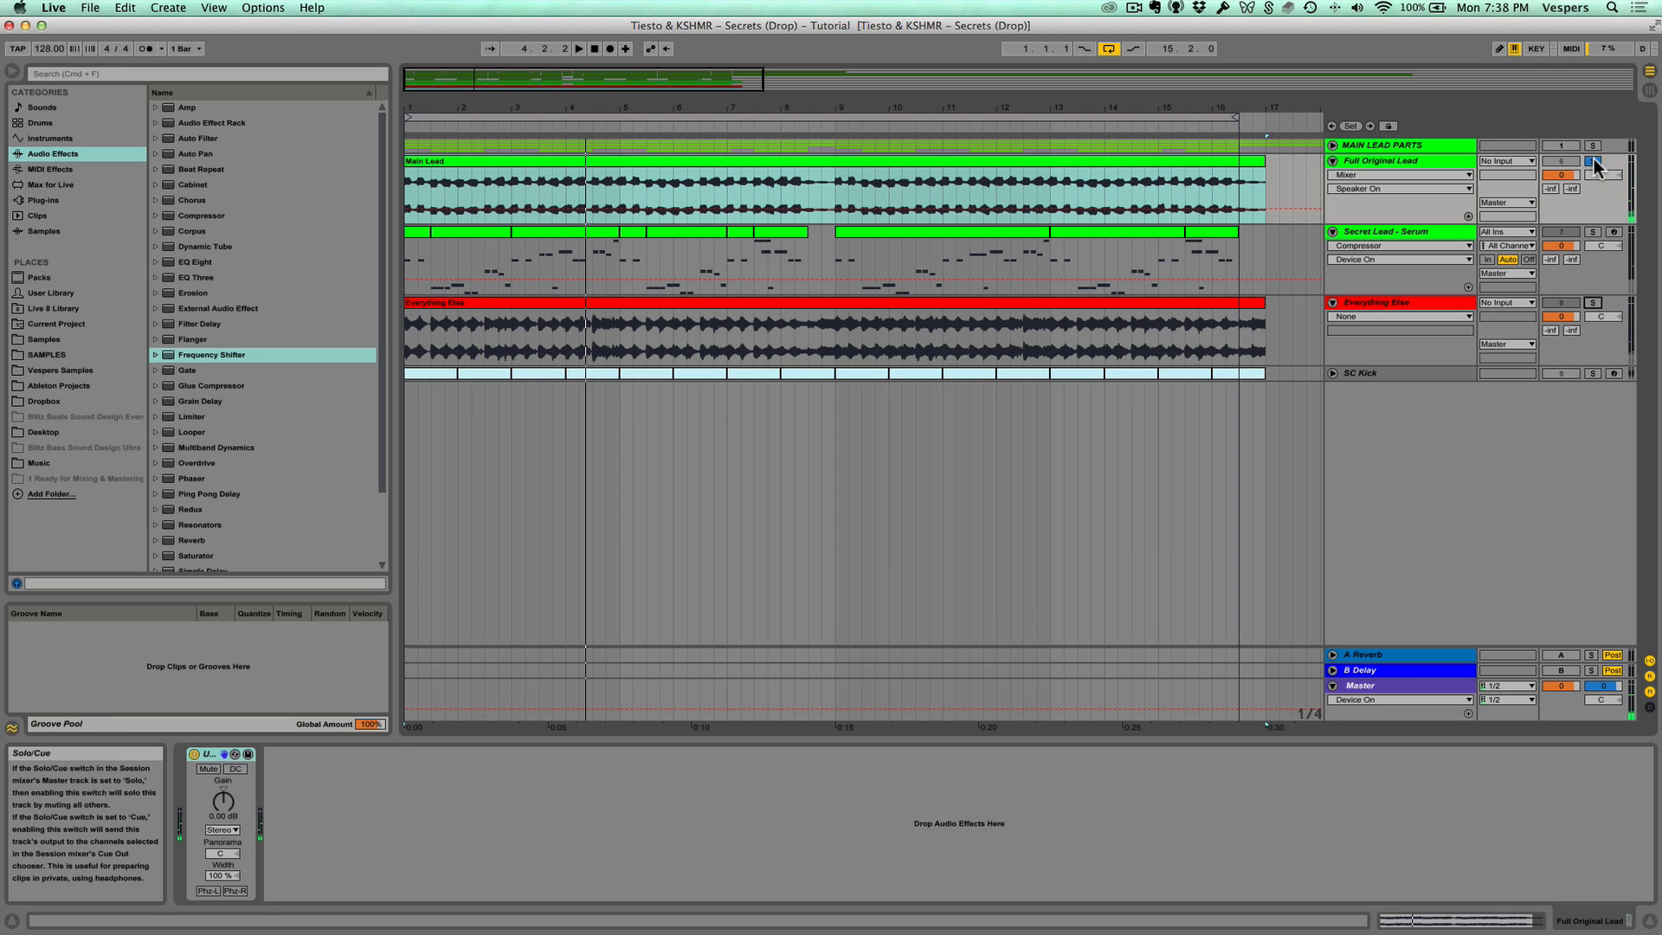
{"action": "left_click", "coordinate": [1594, 232]}
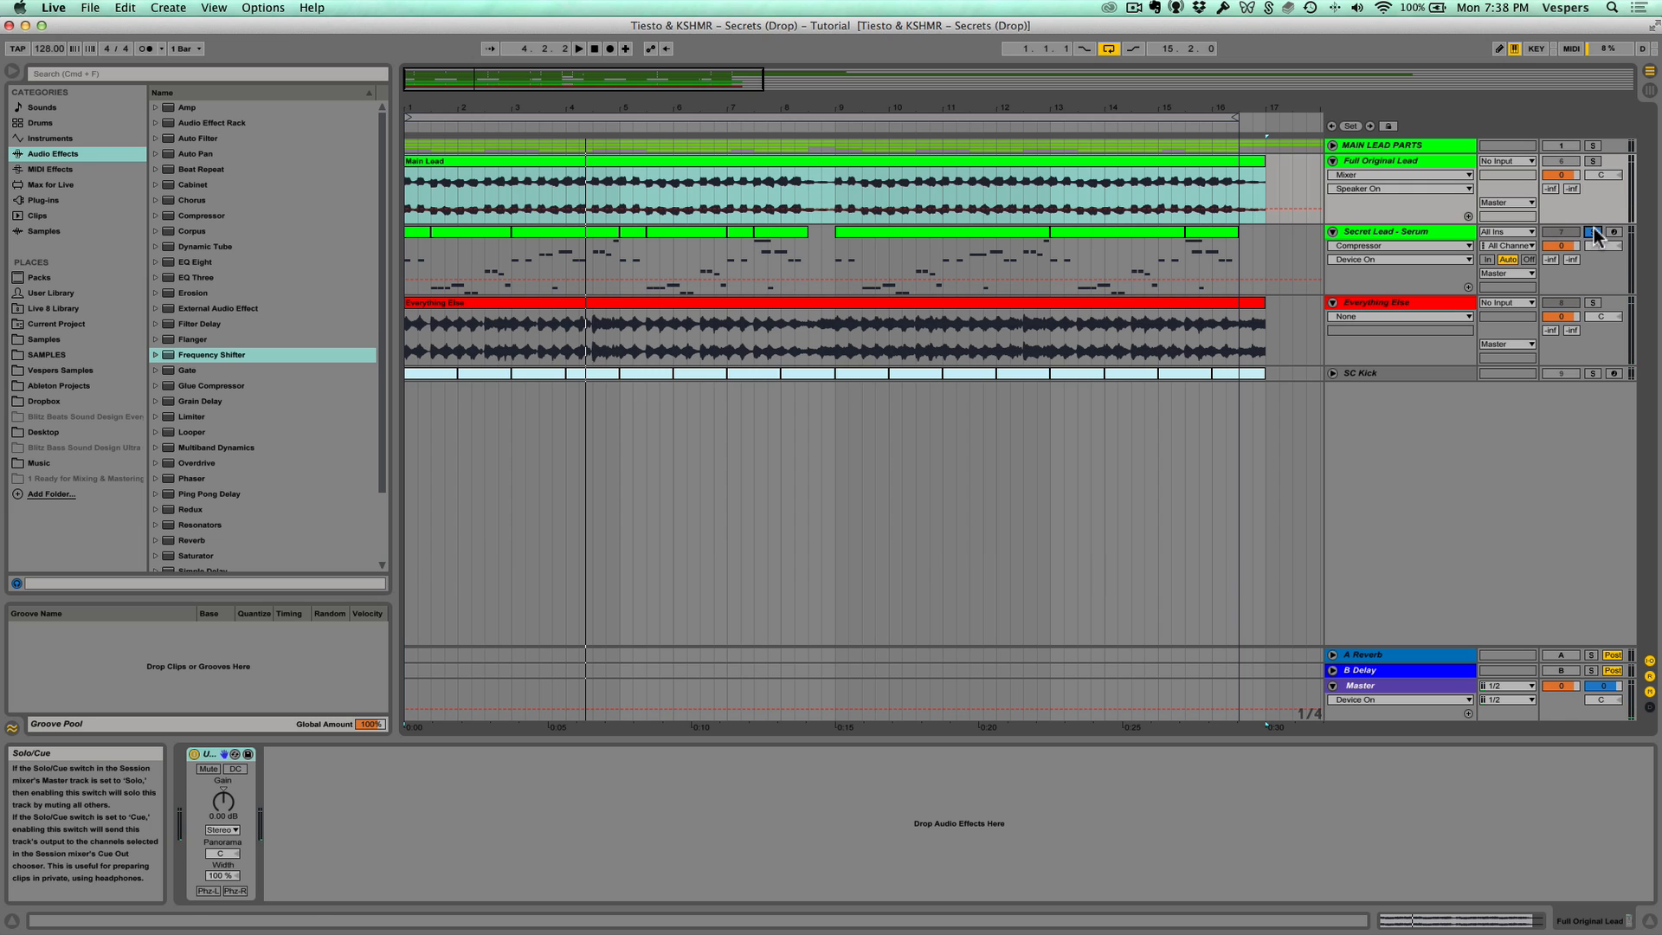
{"action": "left_click", "coordinate": [416, 240]}
{"action": "key", "text": "space"}
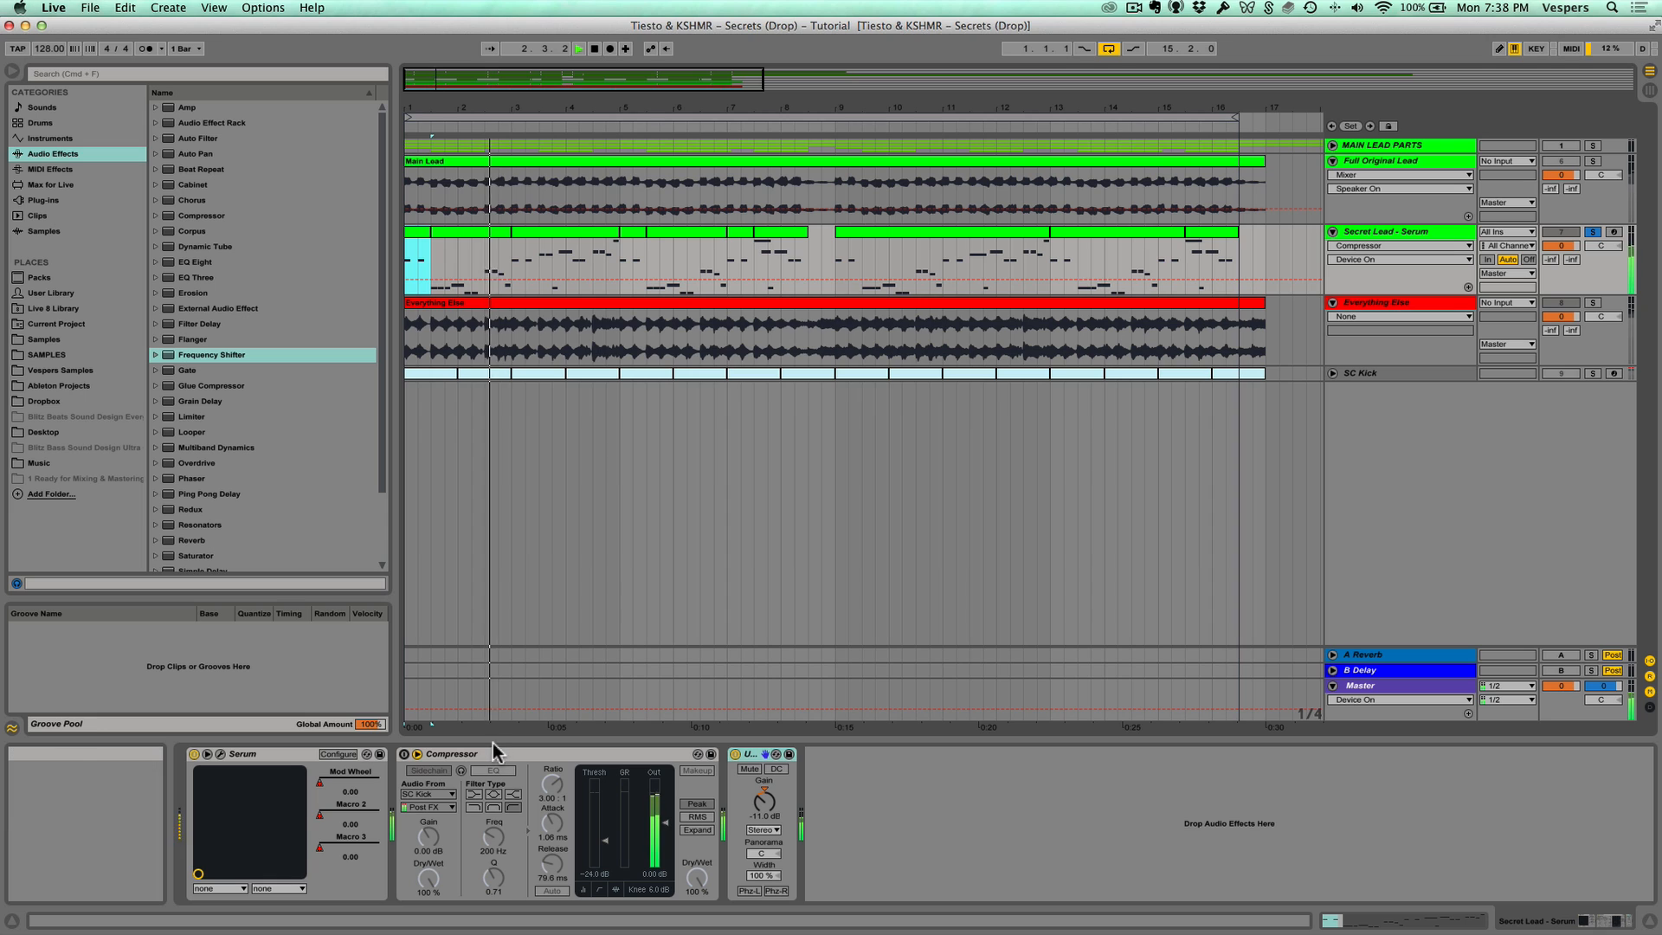
Turn on the Secret Lead's sidechain compressor, and clear the solos on the Everything Else and Secret Lead - Serum tracks.
{"action": "left_click", "coordinate": [403, 755]}
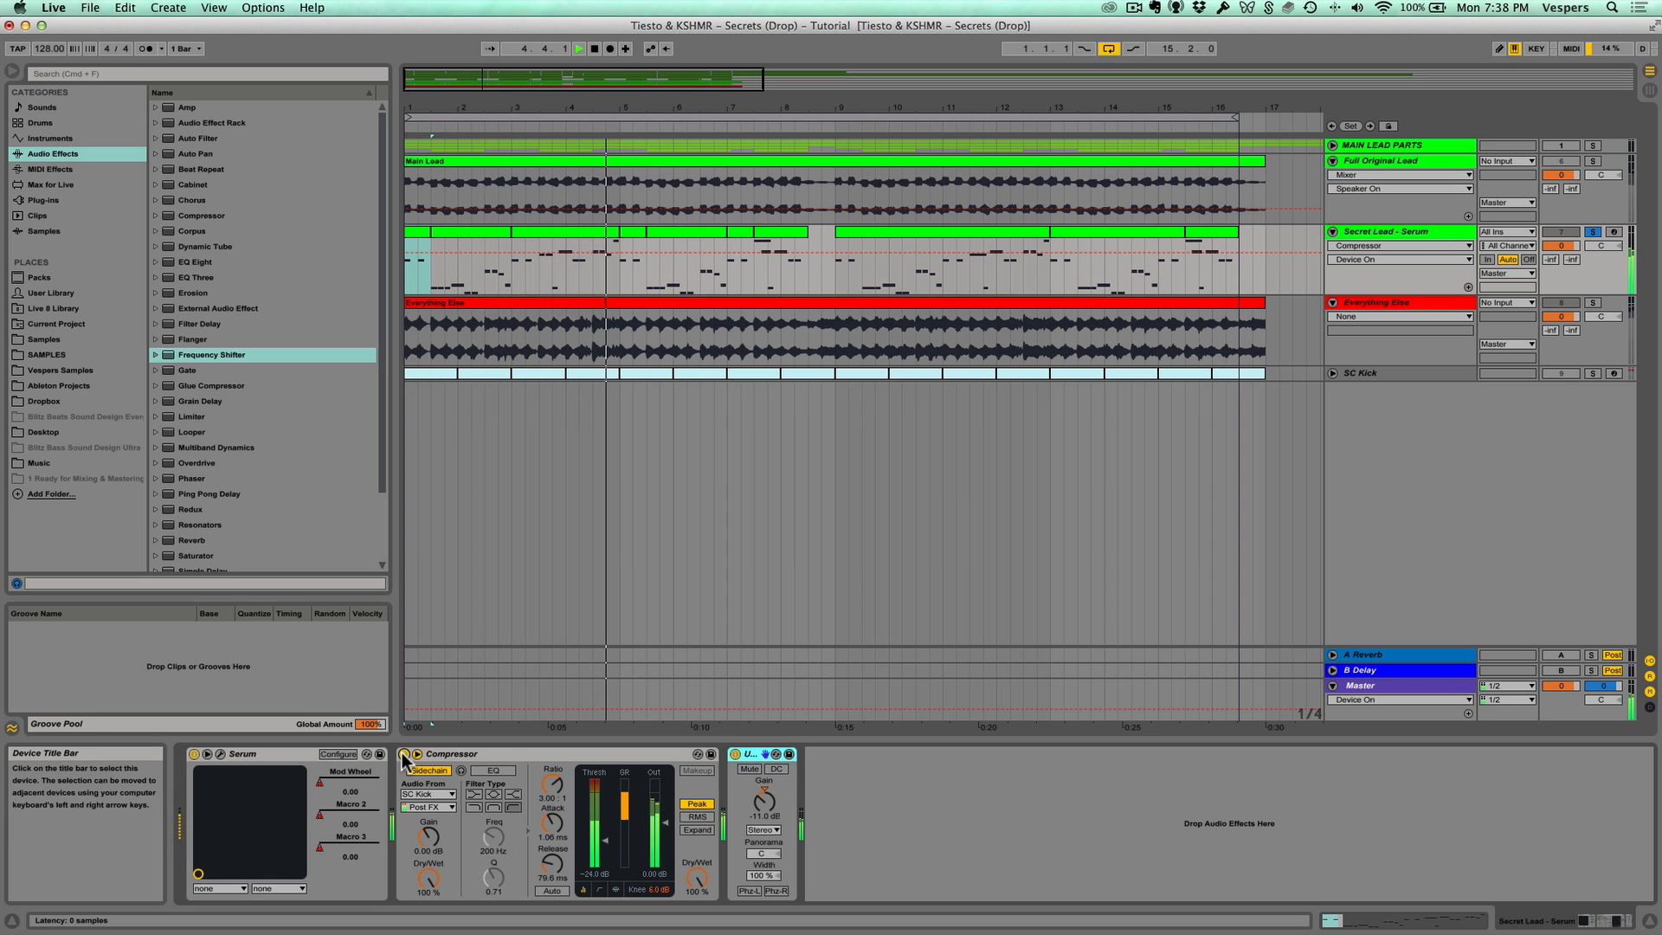
{"action": "left_click", "coordinate": [1592, 302]}
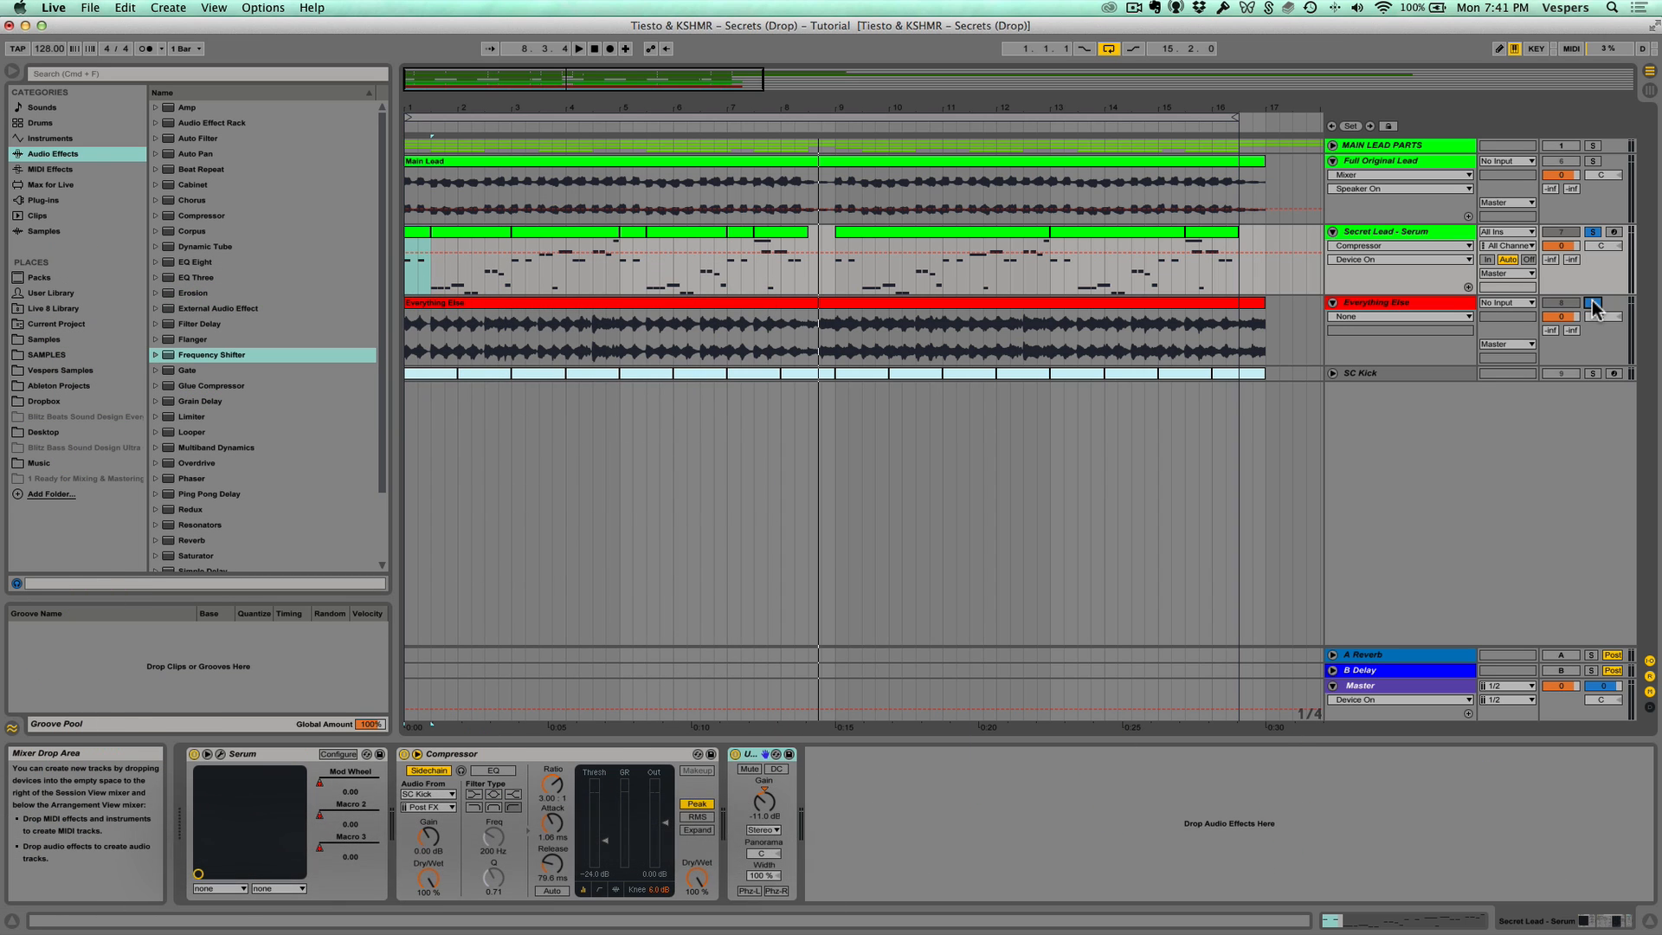
{"action": "left_click", "coordinate": [1592, 232]}
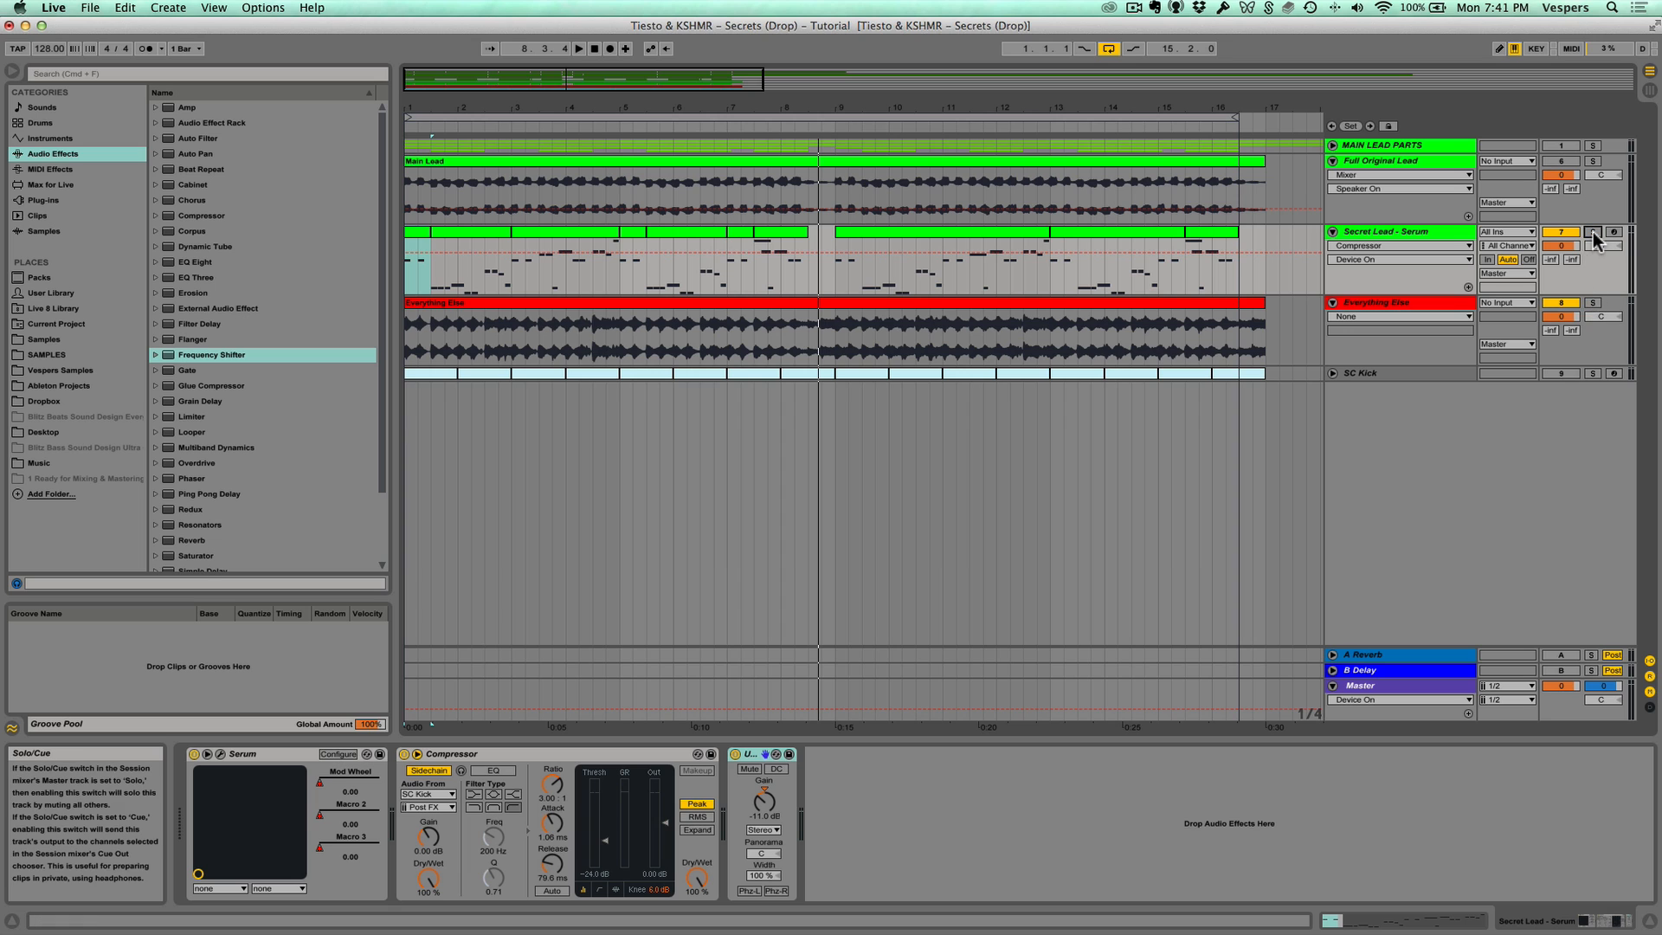
Unfold the MAIN LEAD PARTS group and activate its group track.
{"action": "left_click", "coordinate": [1368, 145]}
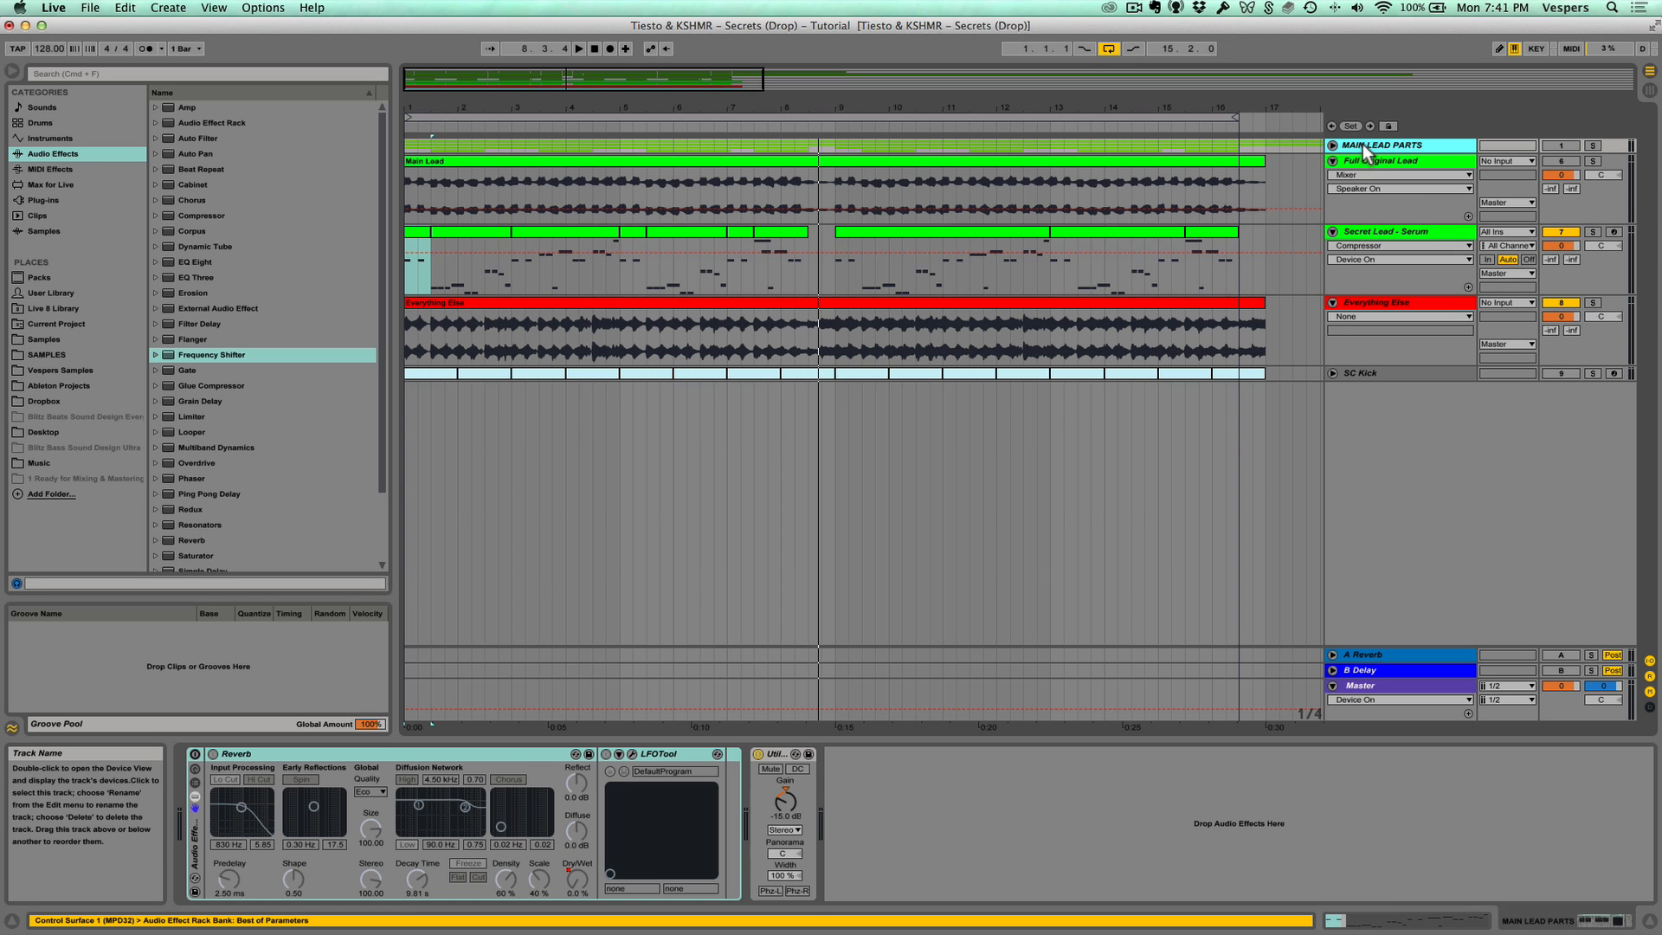
{"action": "left_click", "coordinate": [1332, 145]}
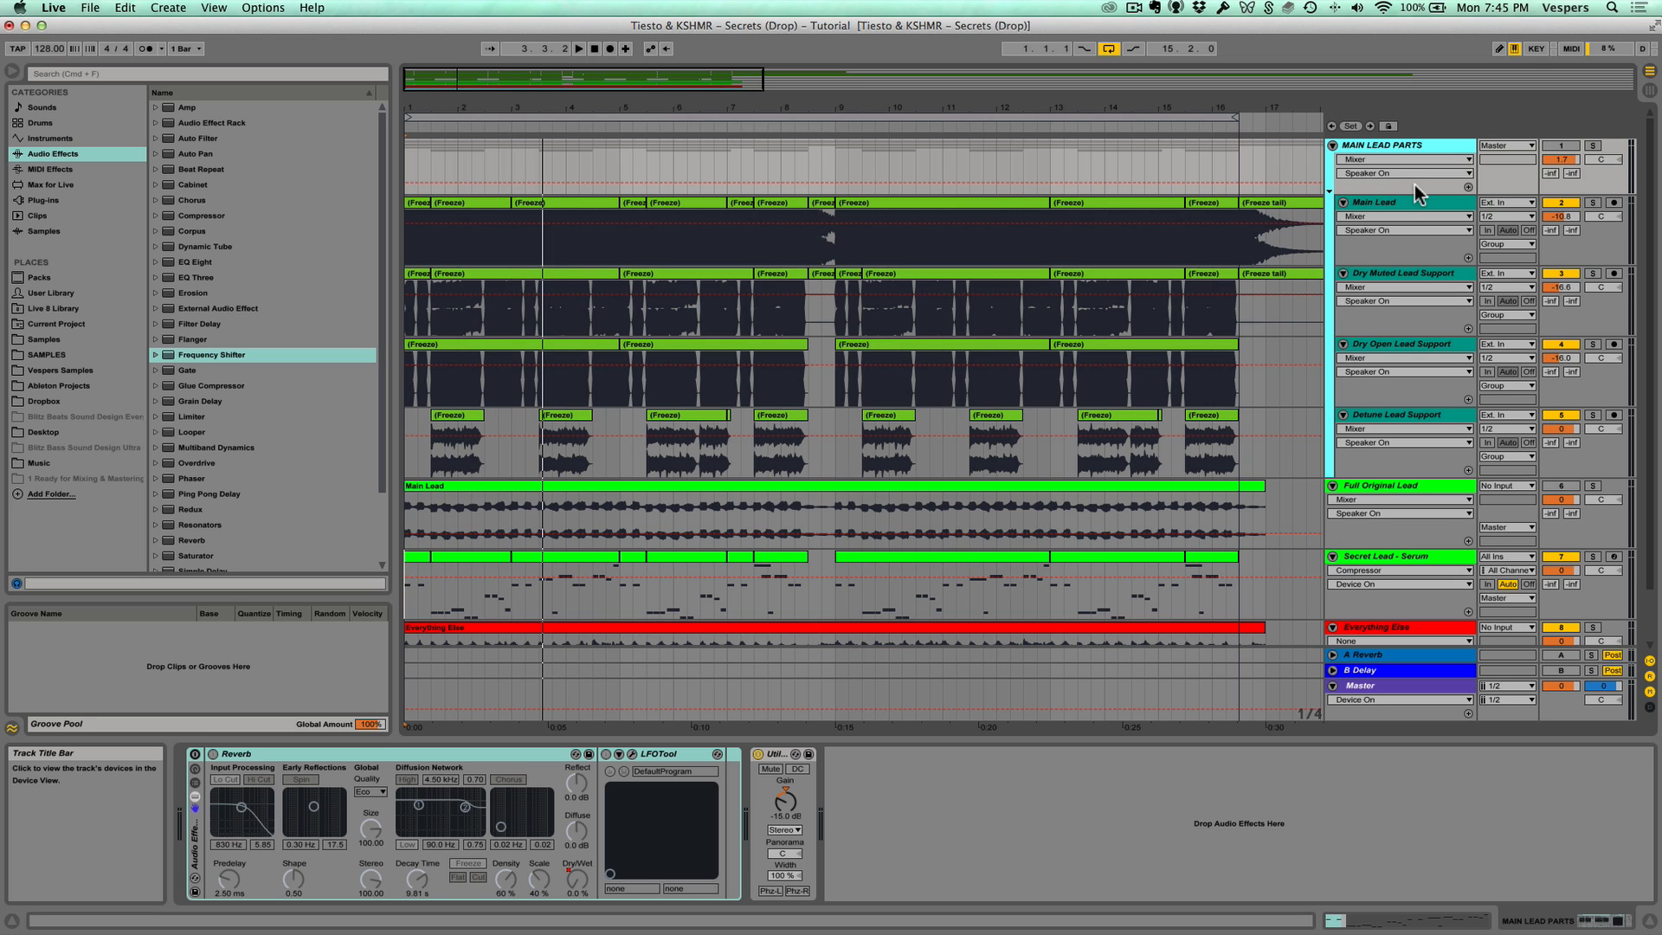
{"action": "left_click", "coordinate": [1561, 145]}
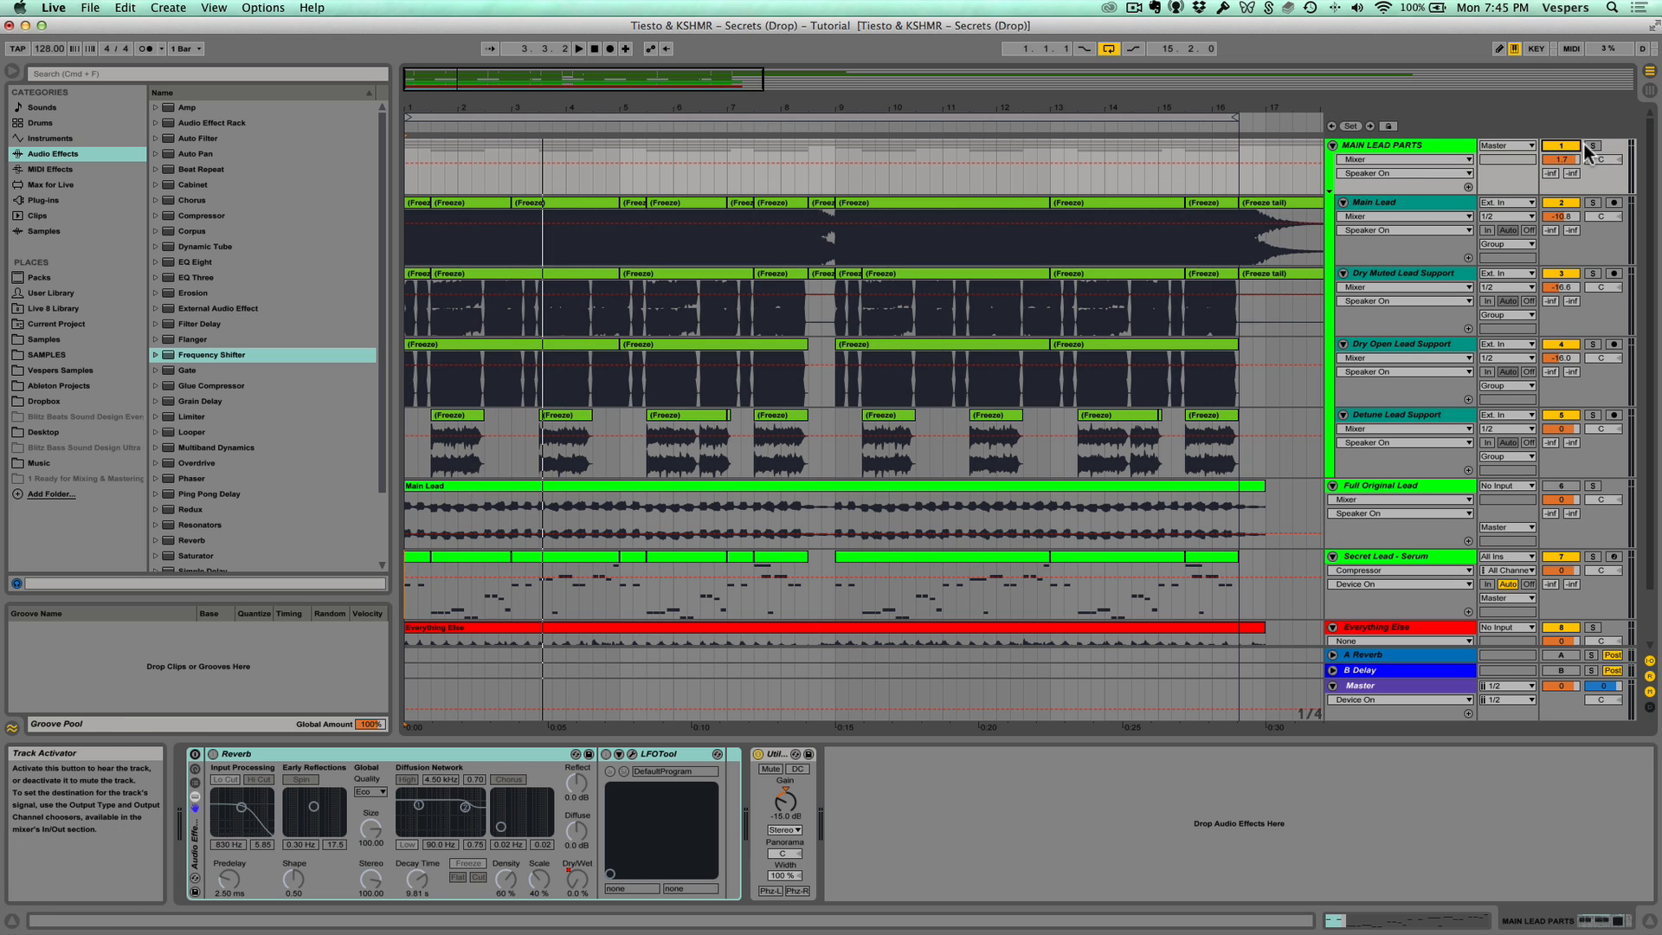
Audition the Main Lead track on its own from the first clip, and clear its solo when done.
{"action": "left_click", "coordinate": [1592, 203]}
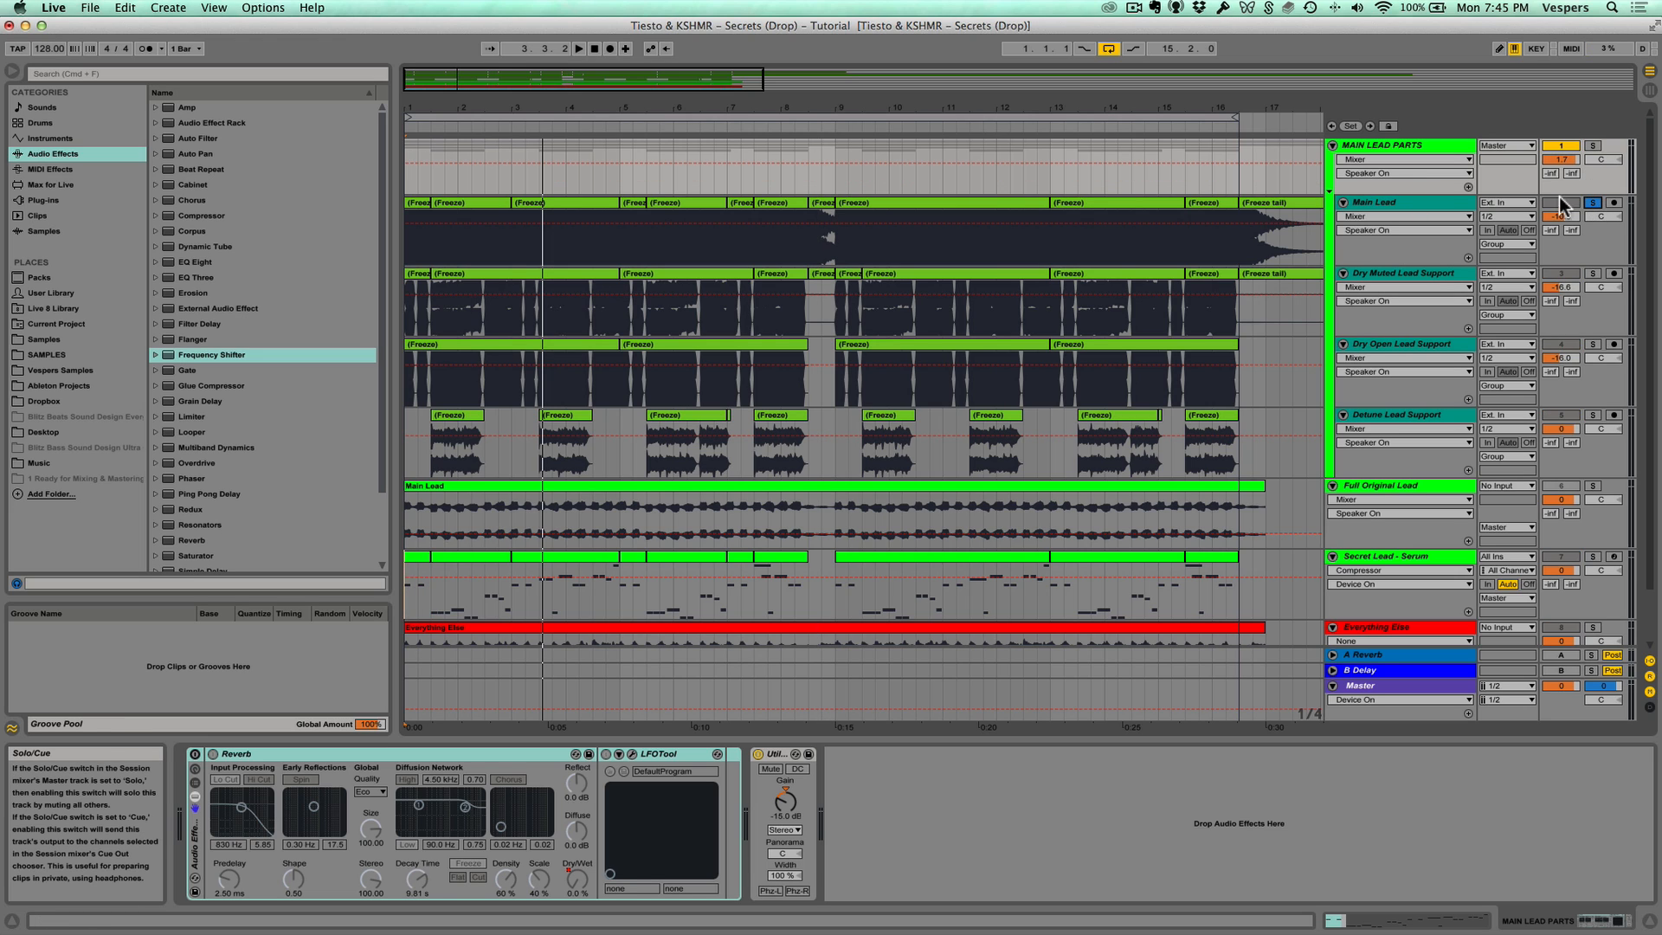
{"action": "left_click", "coordinate": [424, 205]}
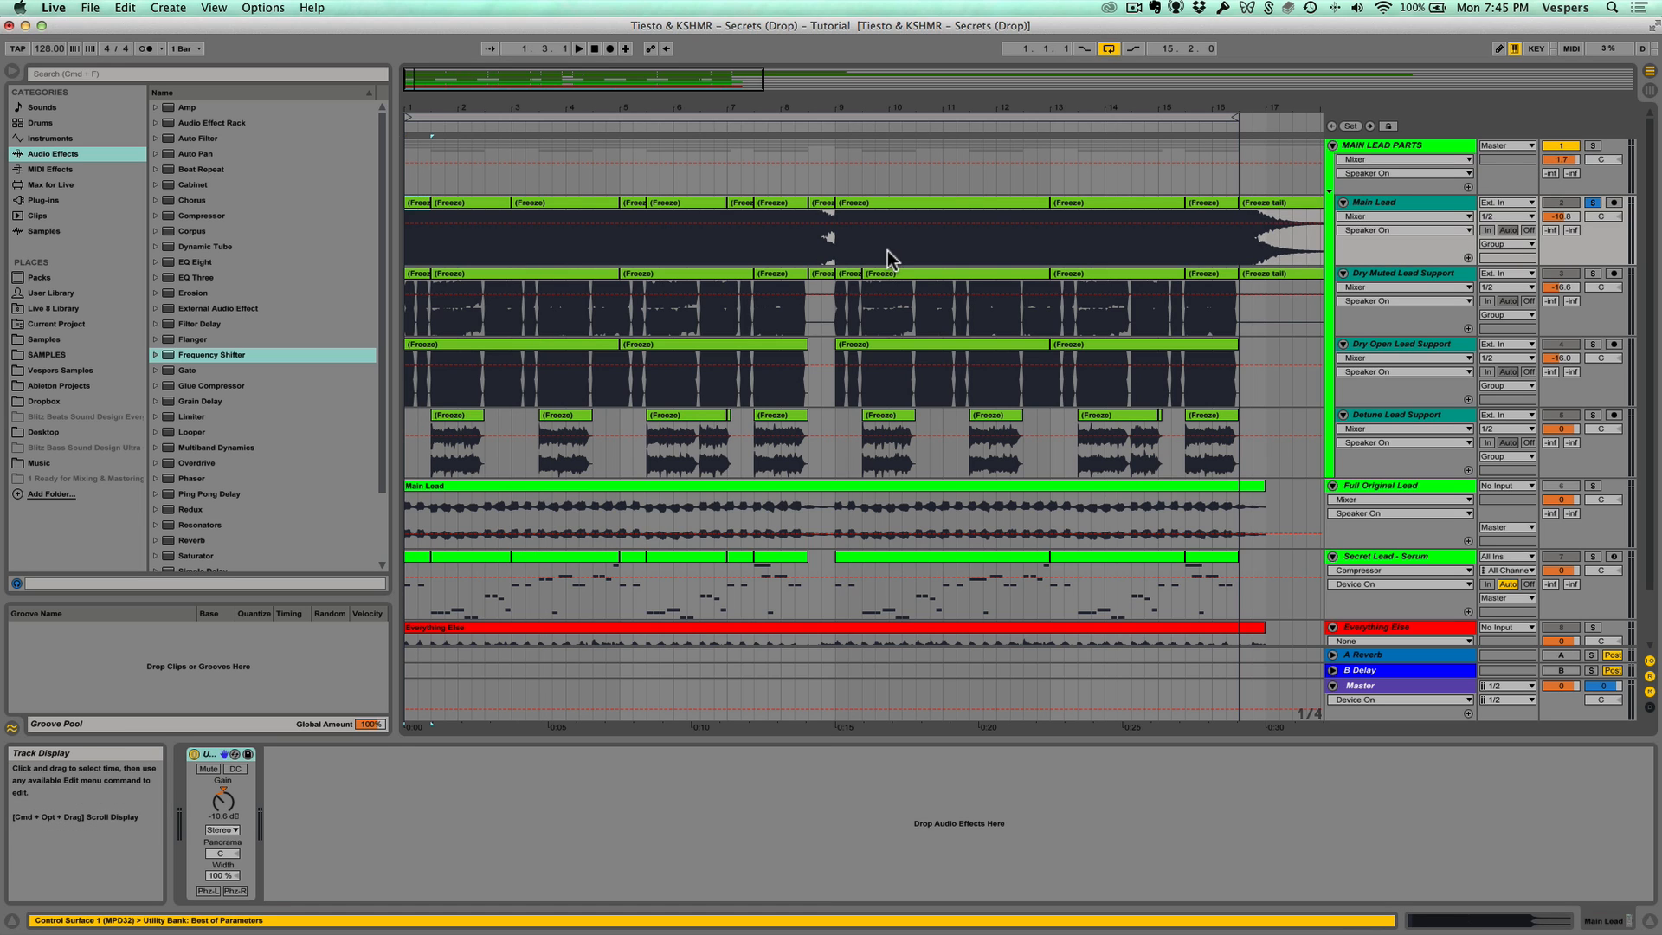
{"action": "key", "text": "space"}
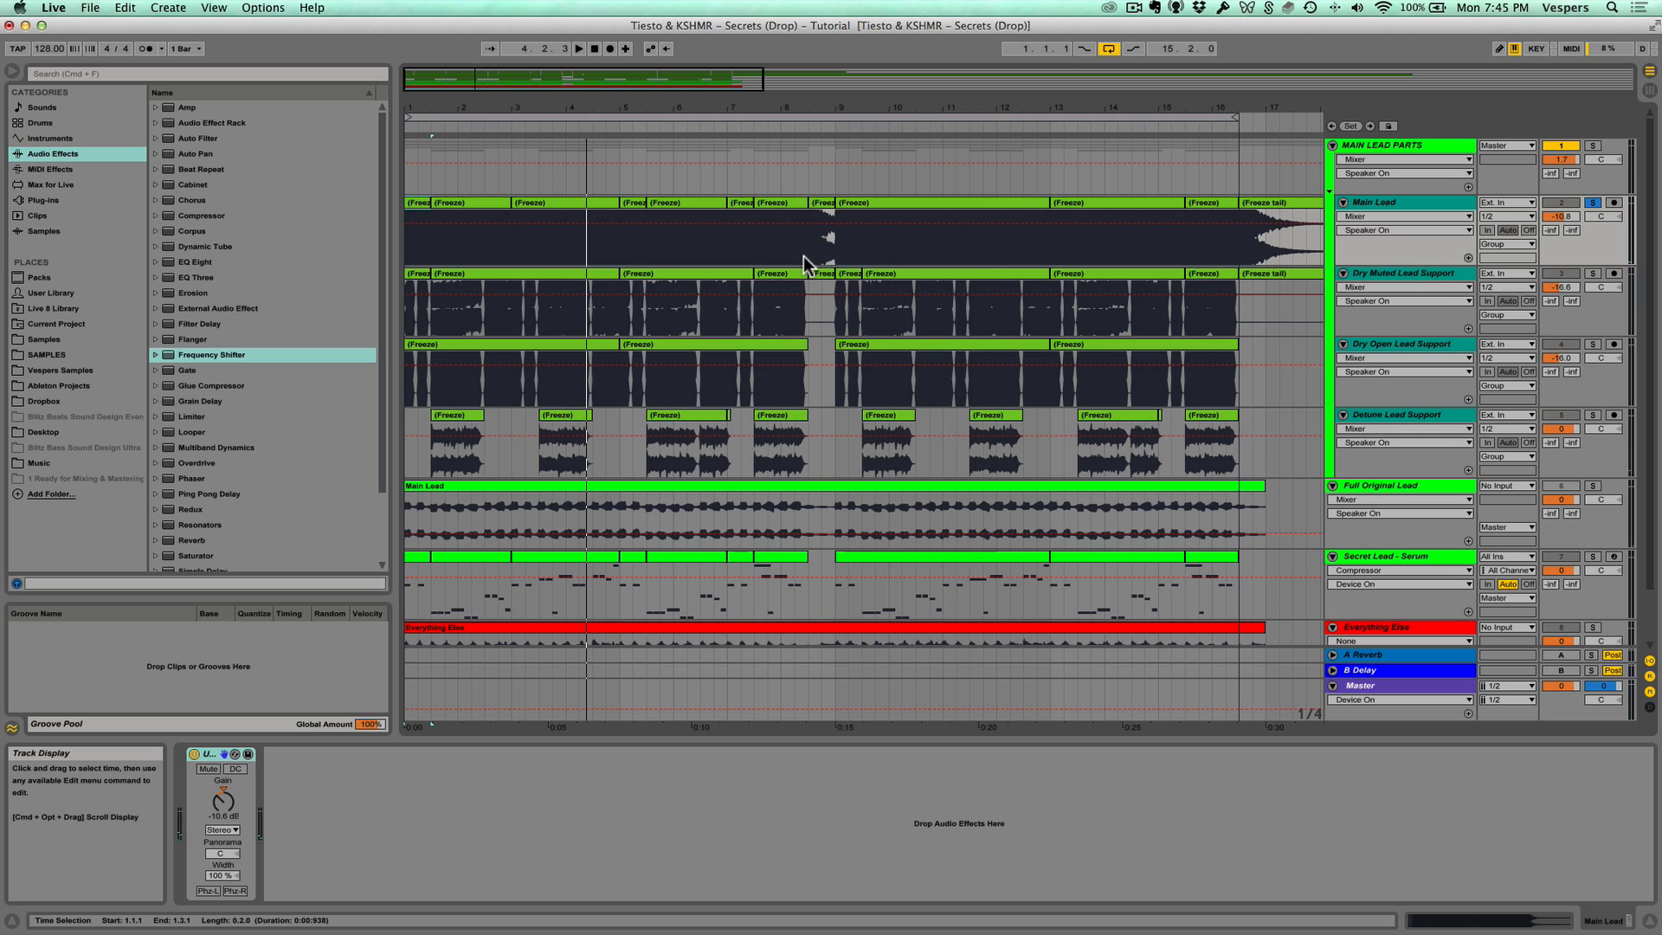
{"action": "left_click", "coordinate": [1594, 205]}
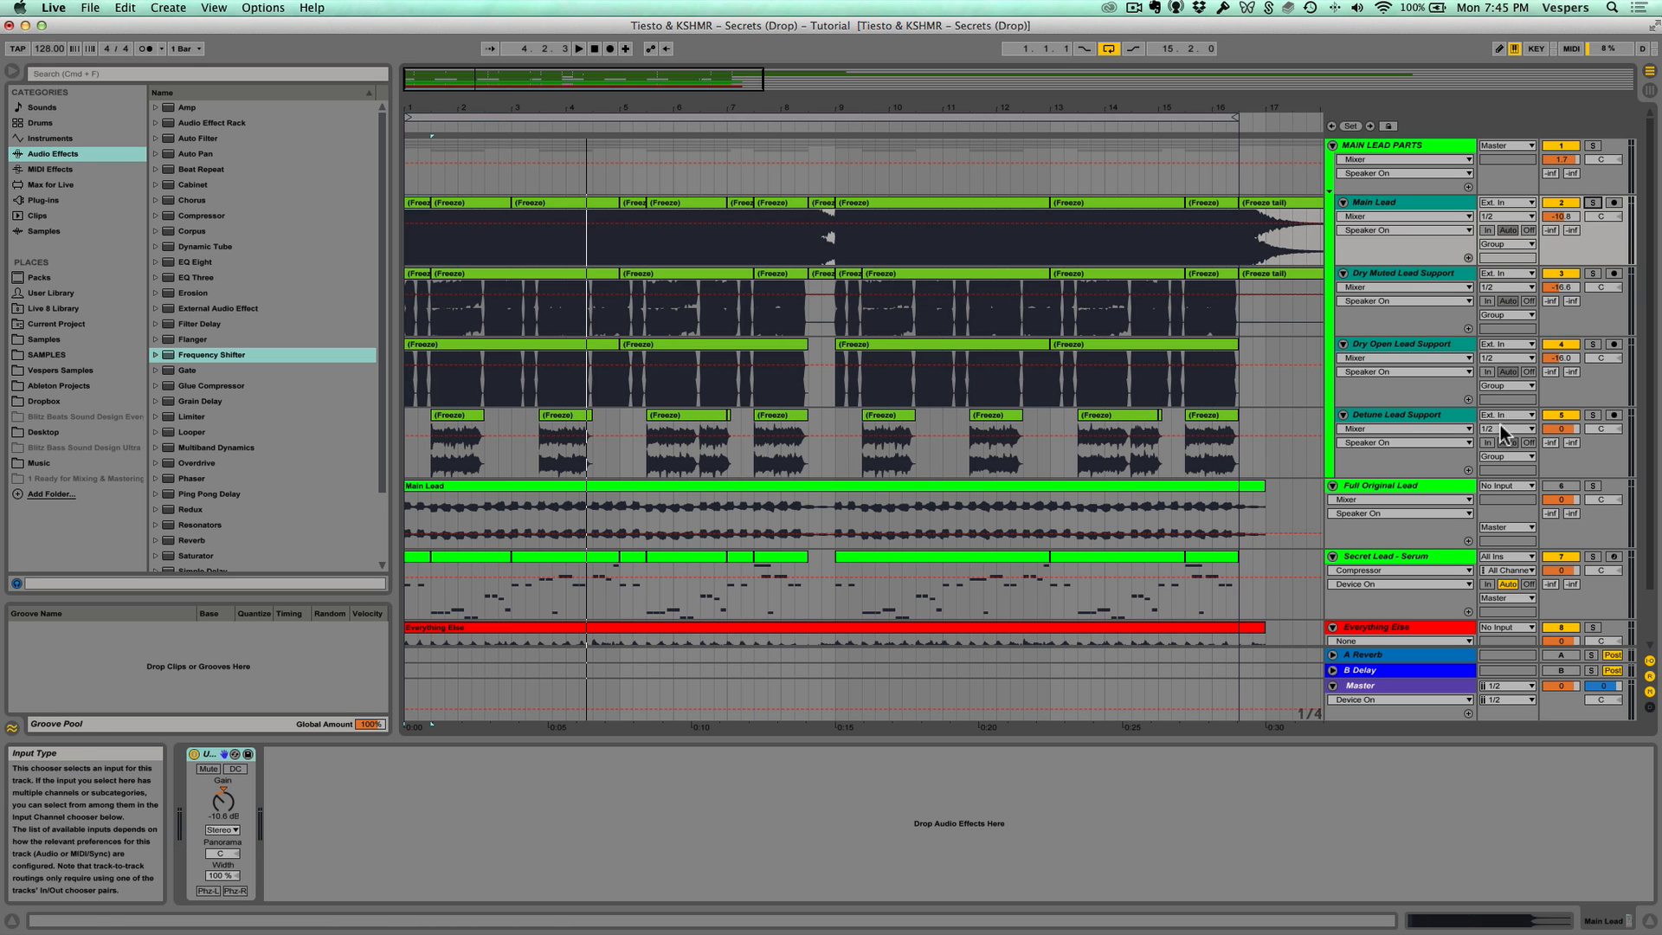
Solo the Secret Lead - Serum track and bypass its sidechain compressor.
{"action": "left_click", "coordinate": [1395, 561]}
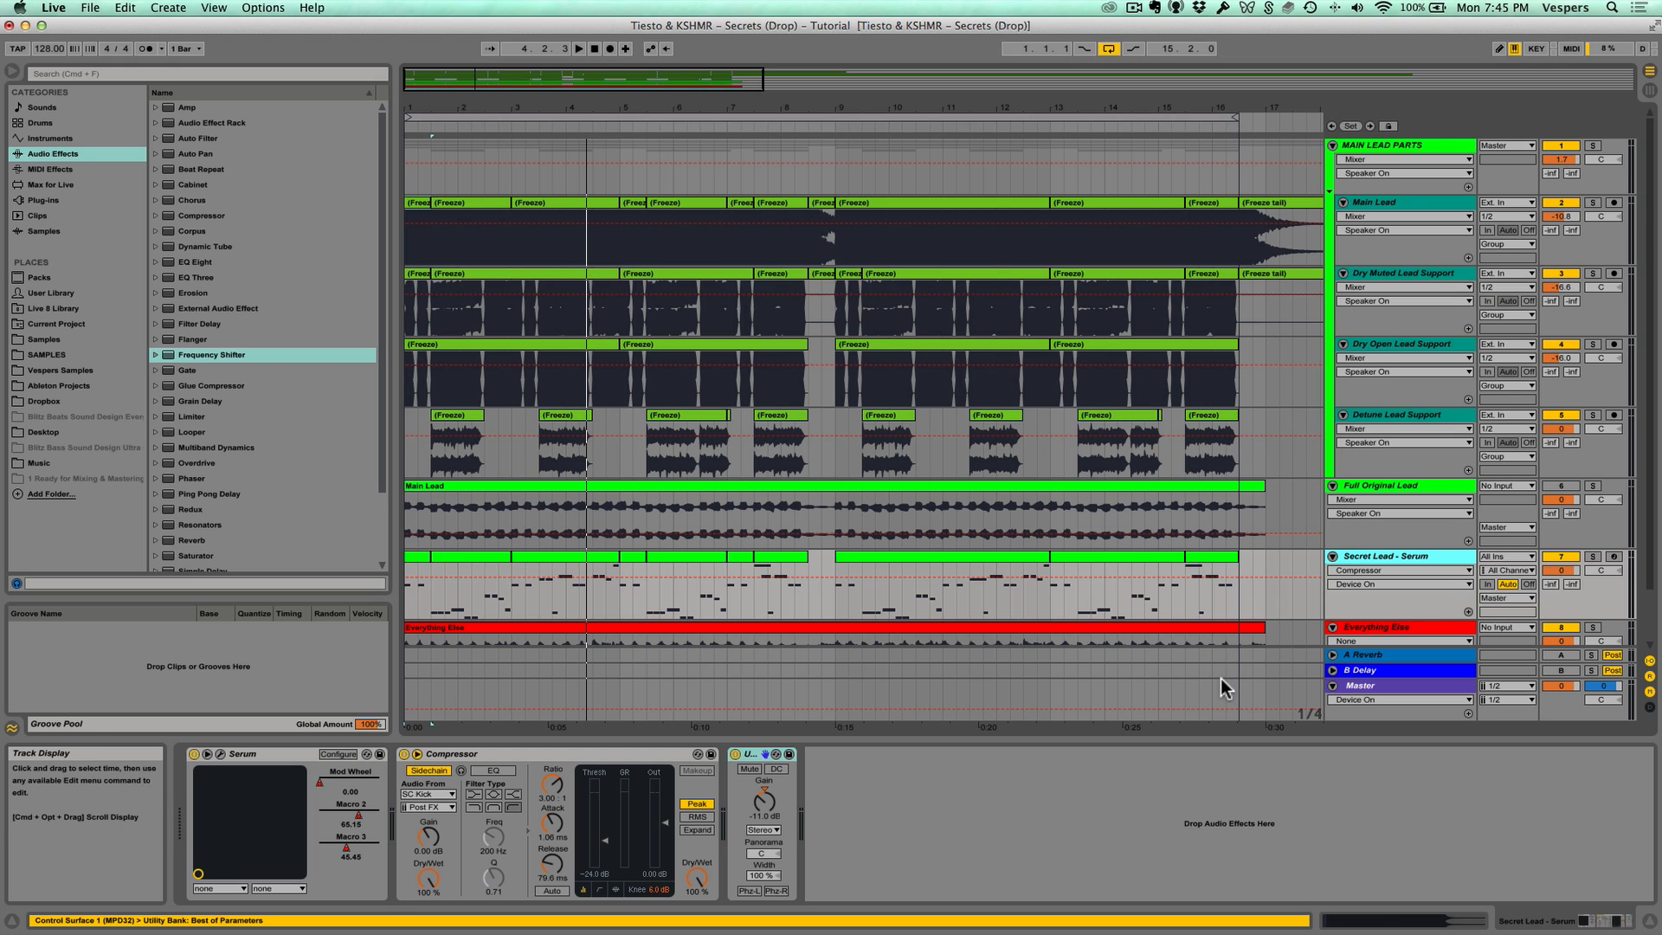
{"action": "left_click", "coordinate": [1592, 556]}
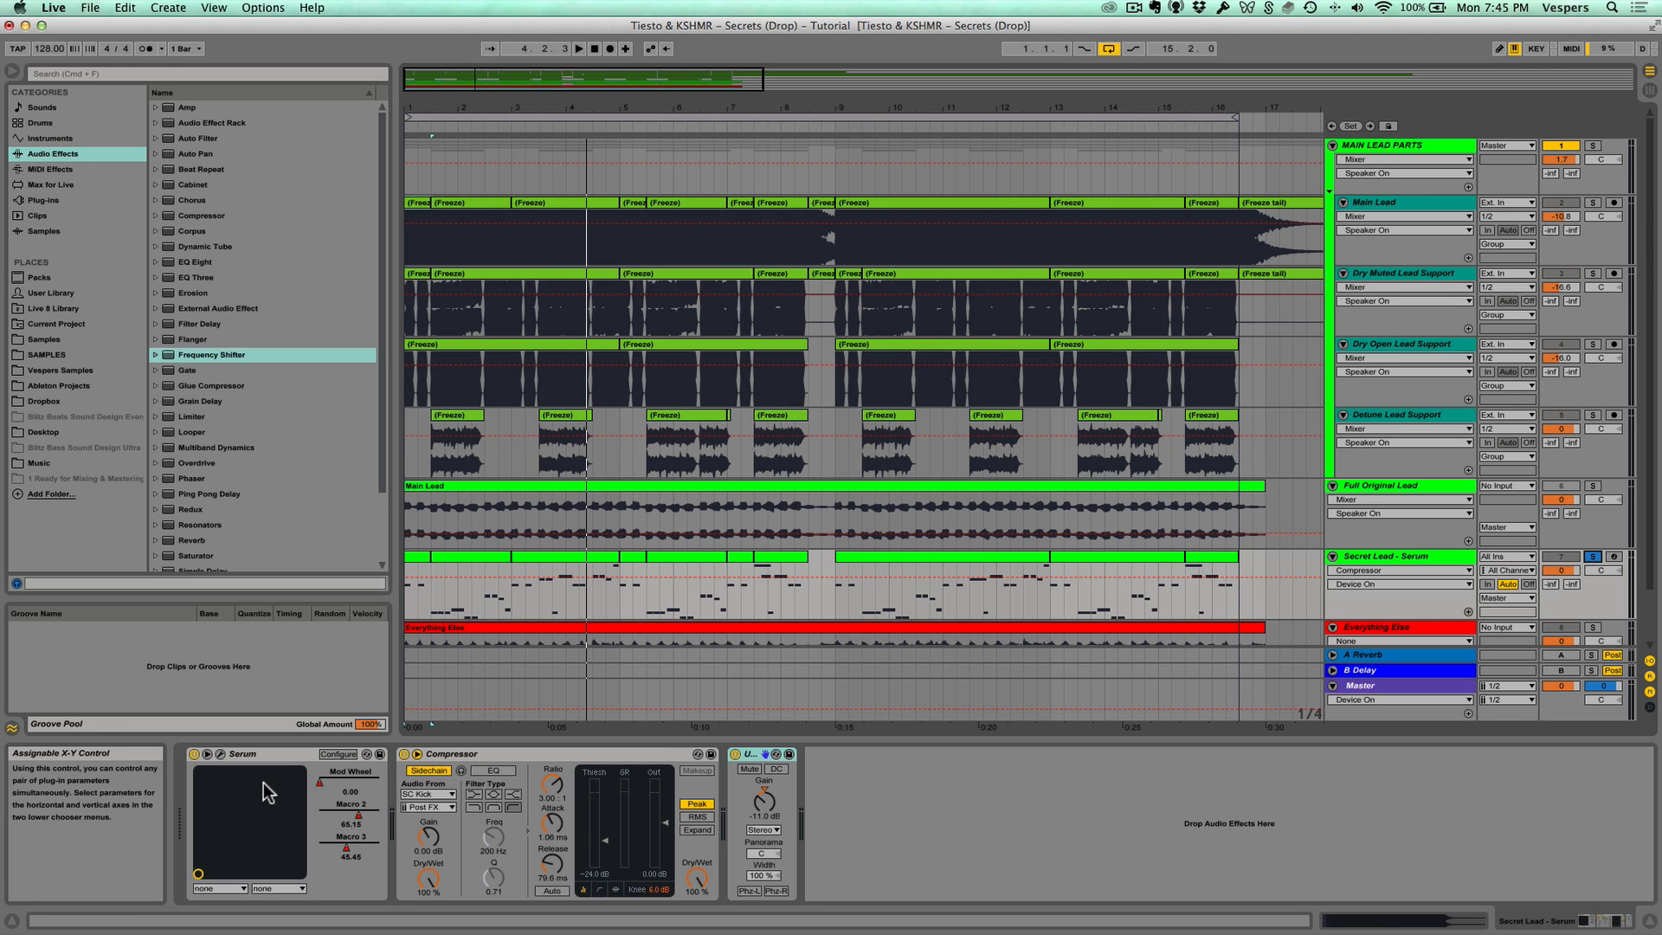
{"action": "left_click", "coordinate": [404, 754]}
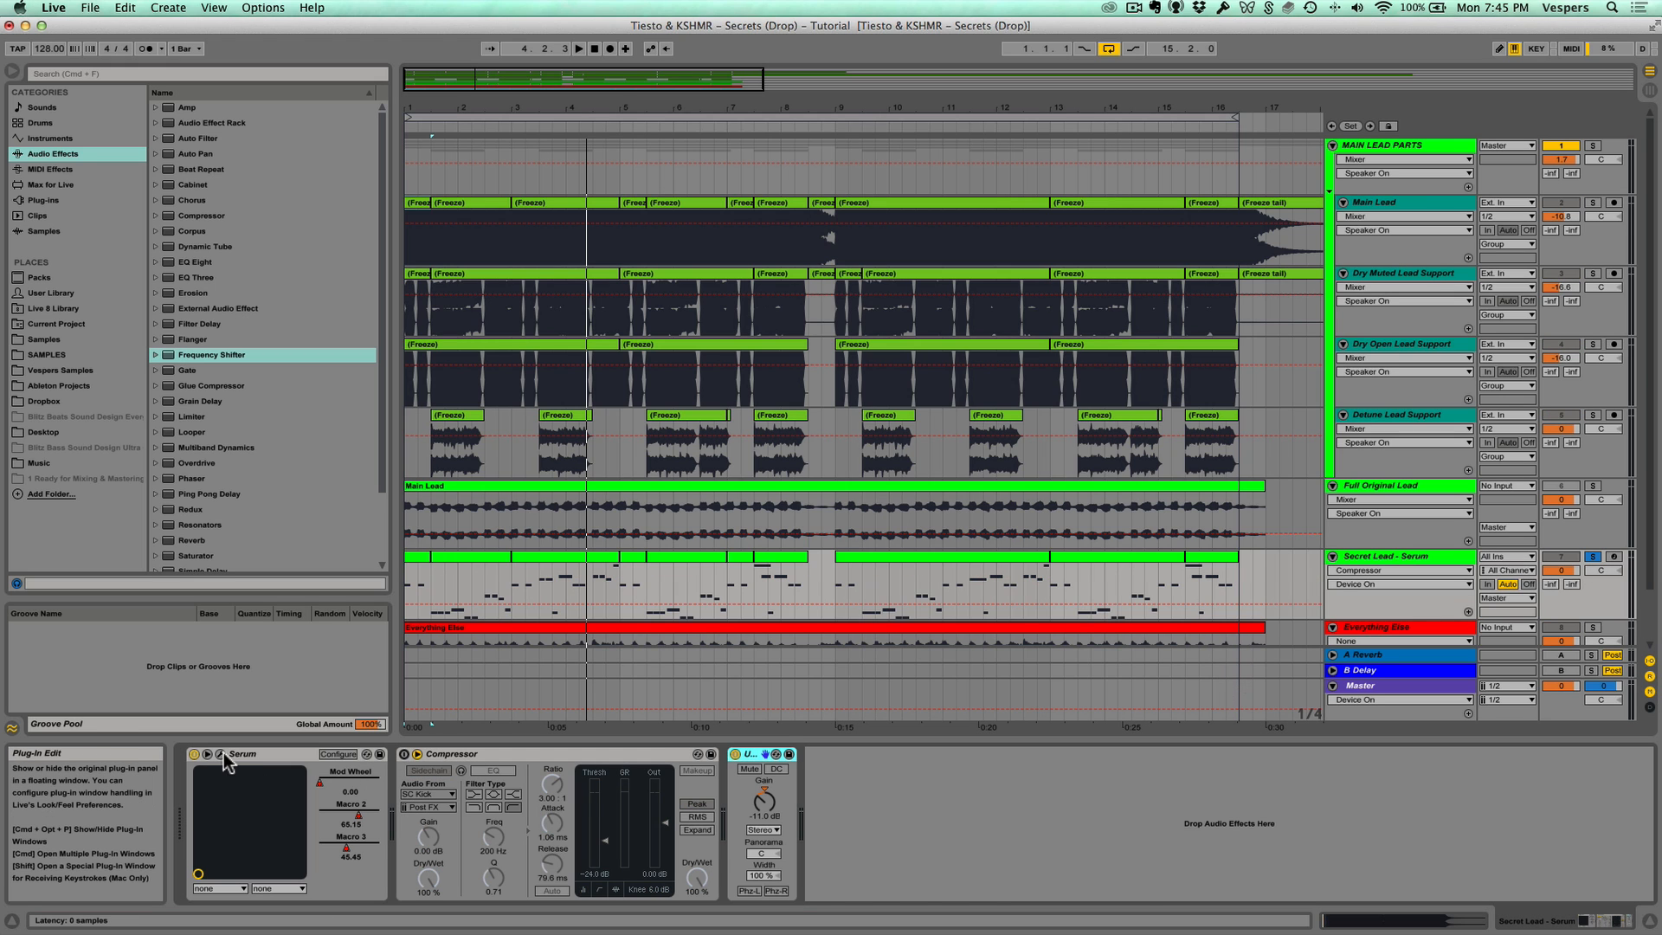
Open the Serum editor on the Secret Lead track and switch off its filter, OSC B, OSC A, noise and sub sections.
{"action": "left_click", "coordinate": [220, 755]}
{"action": "left_click_drag", "start_coordinate": [751, 339], "coordinate": [794, 204]}
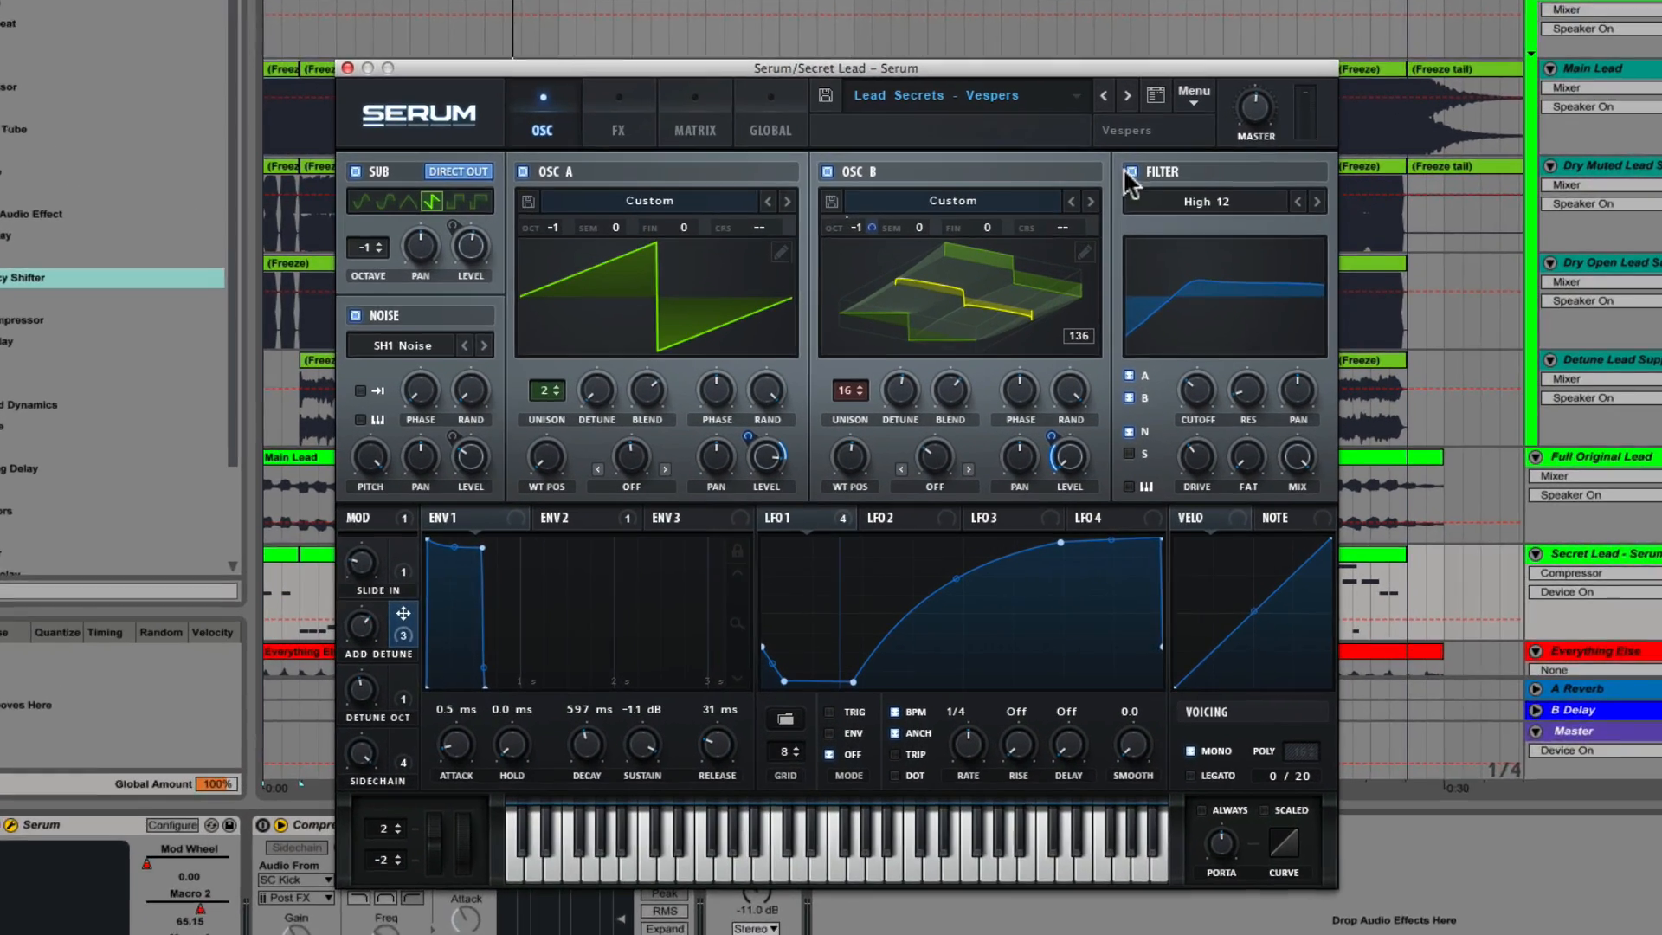
{"action": "left_click", "coordinate": [1068, 244]}
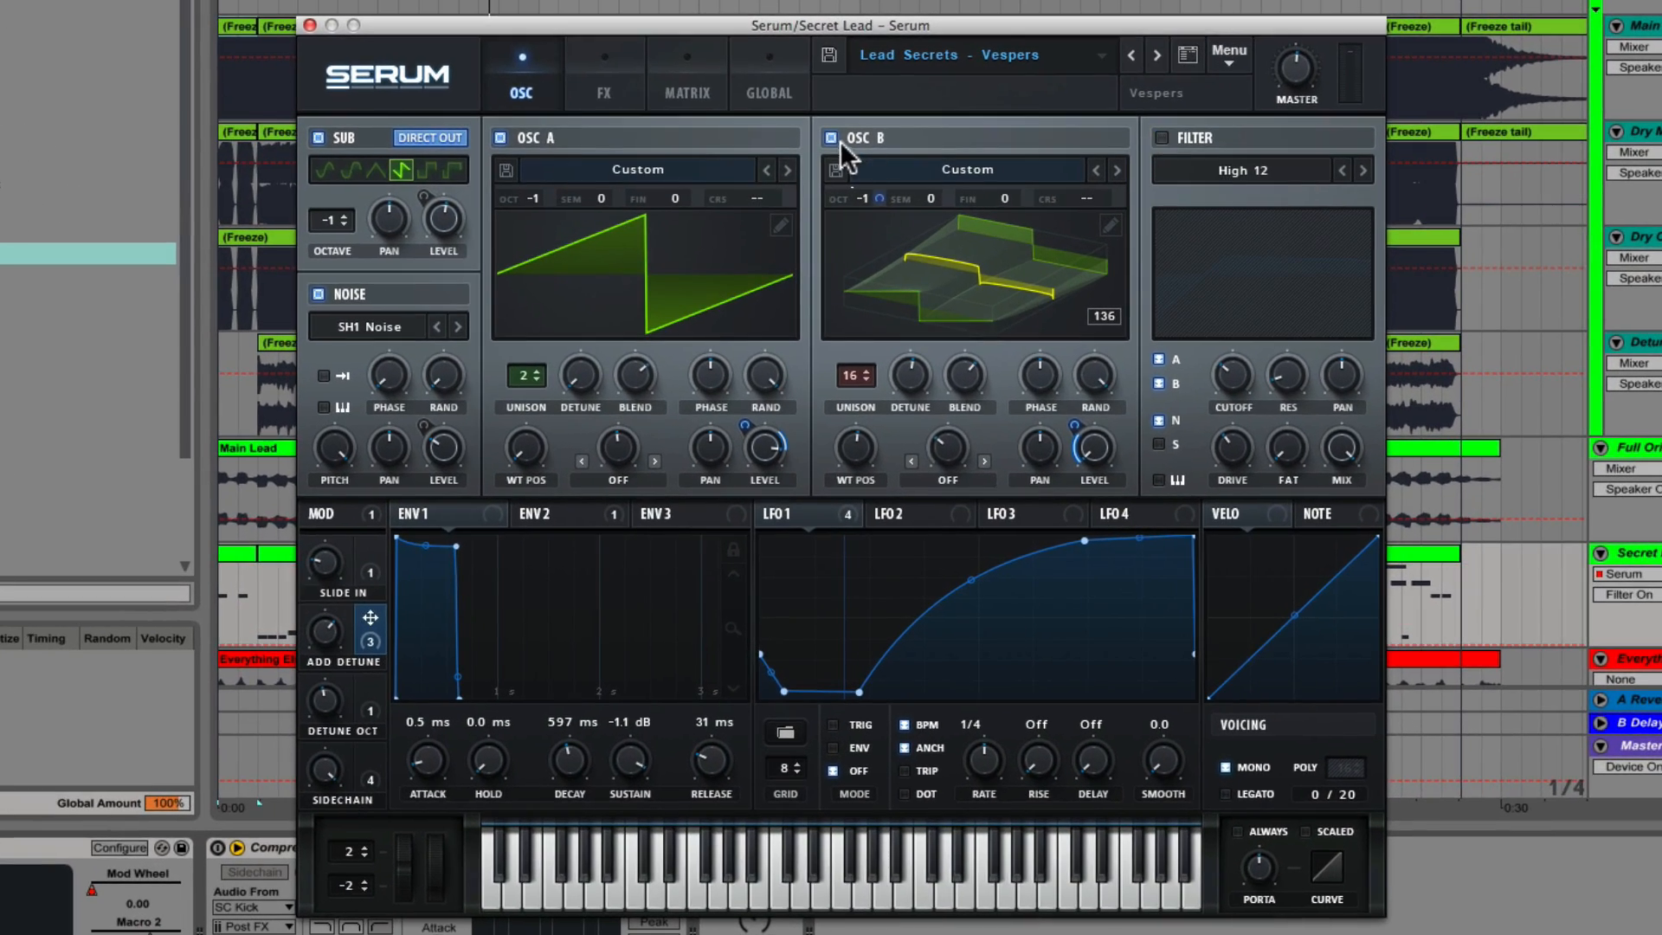
{"action": "left_click", "coordinate": [831, 138]}
{"action": "left_click", "coordinate": [500, 138]}
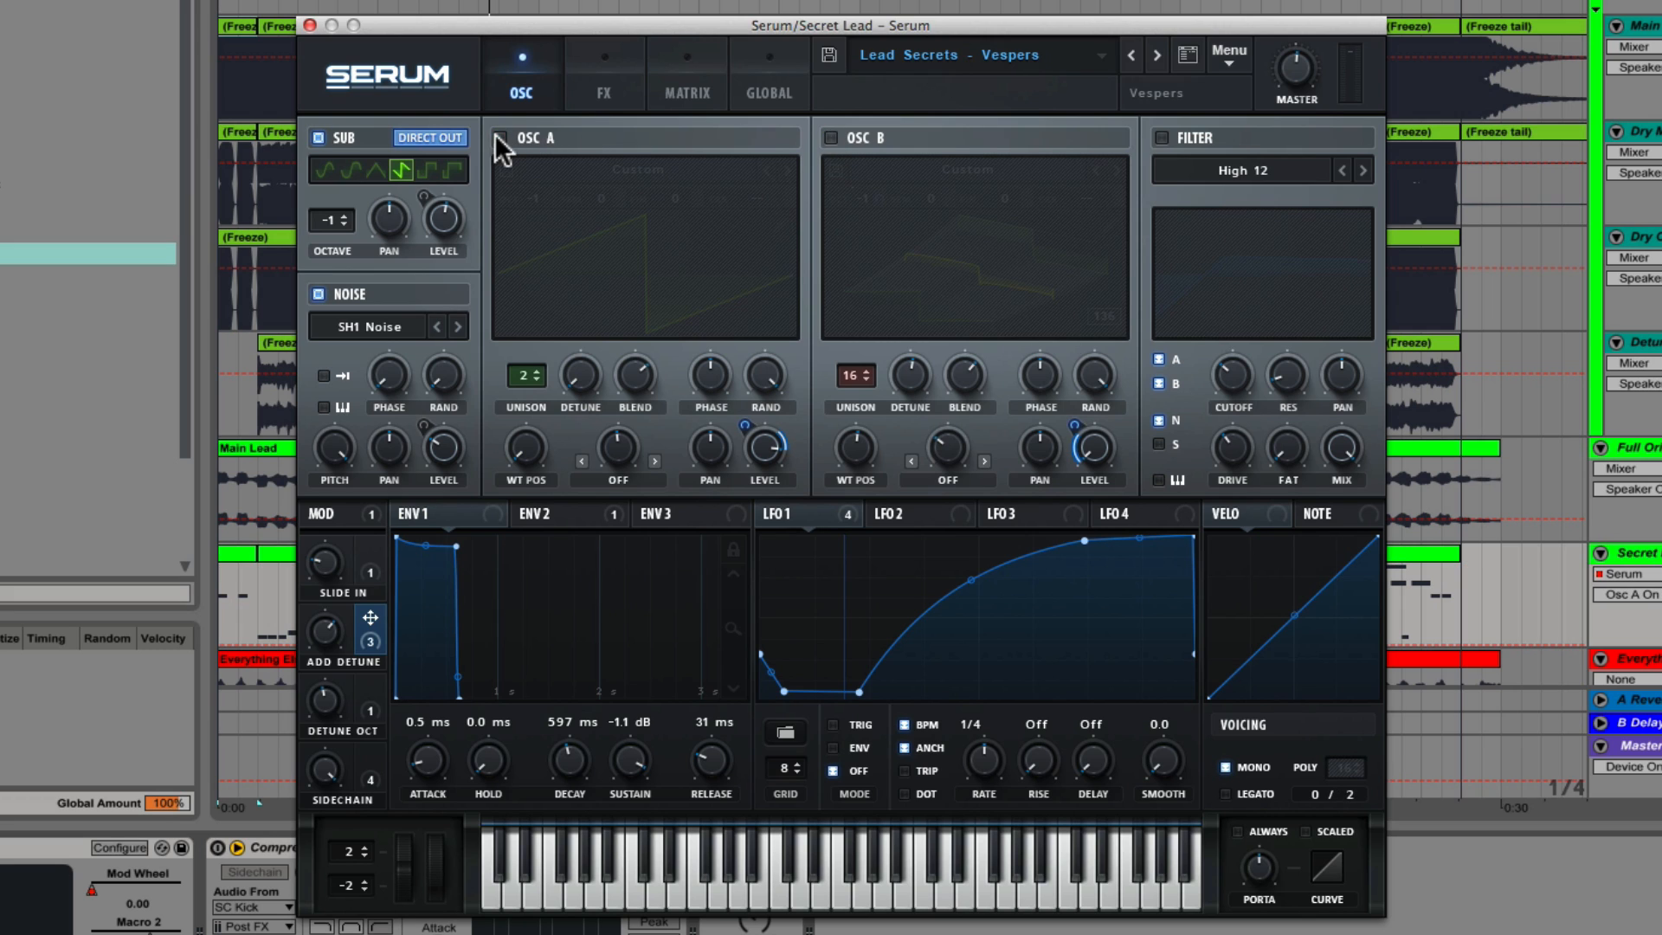
{"action": "left_click", "coordinate": [319, 294]}
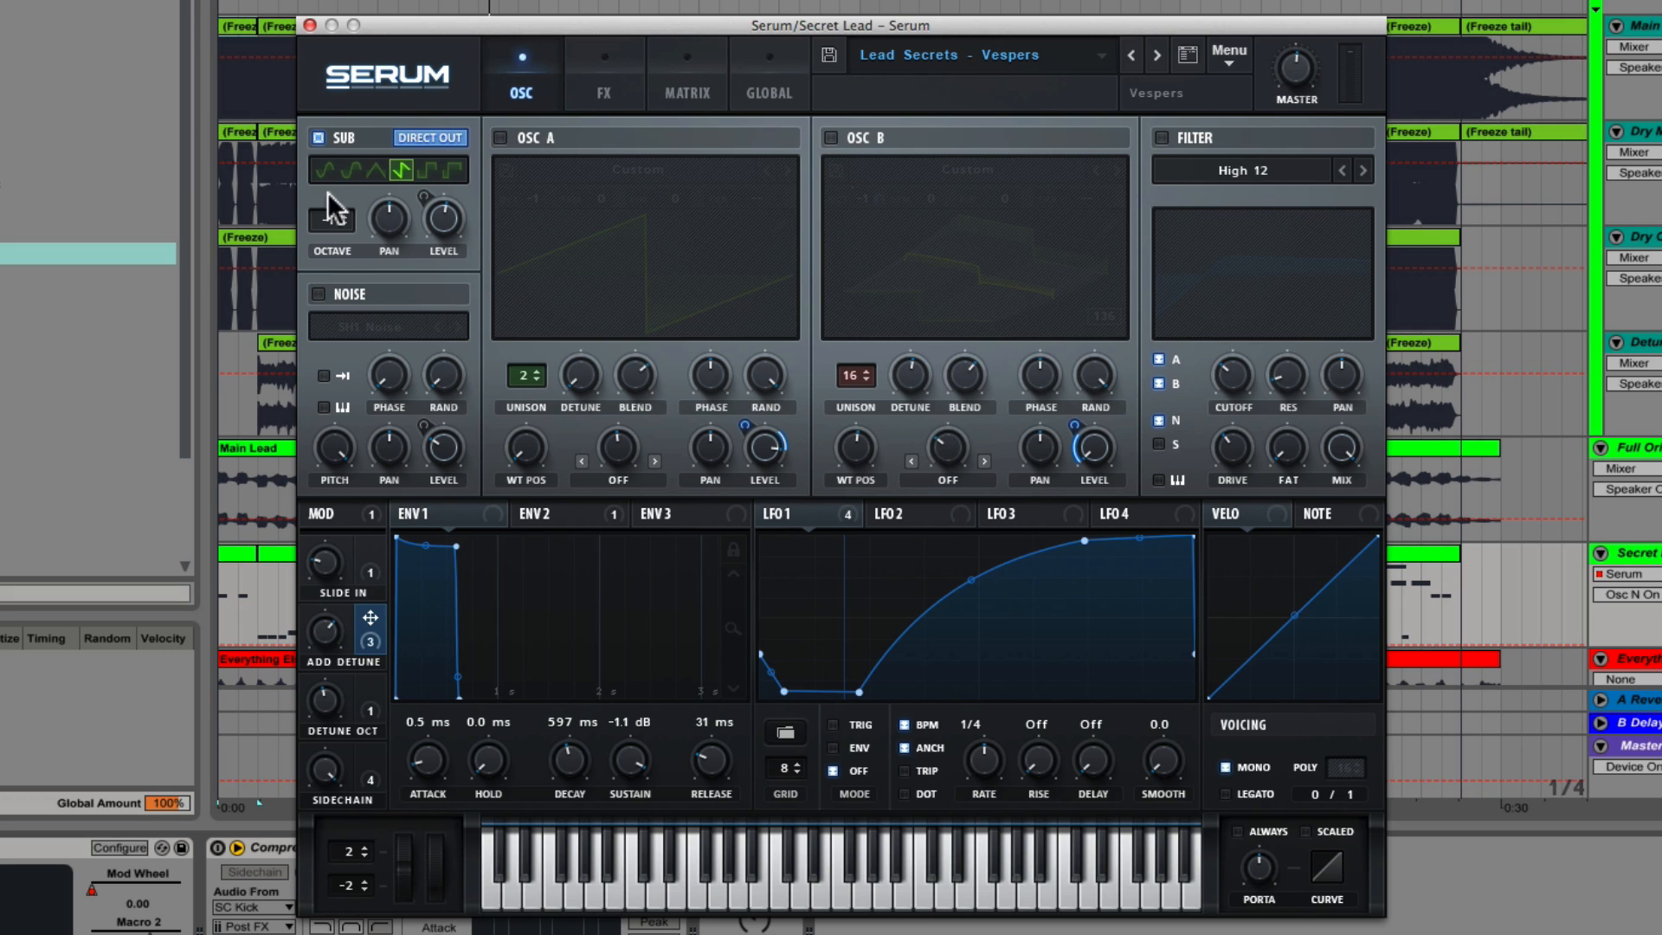
{"action": "left_click", "coordinate": [318, 138]}
Bypass the effects throughout Serum's FX rack and return to the oscillator page.
{"action": "left_click", "coordinate": [605, 92]}
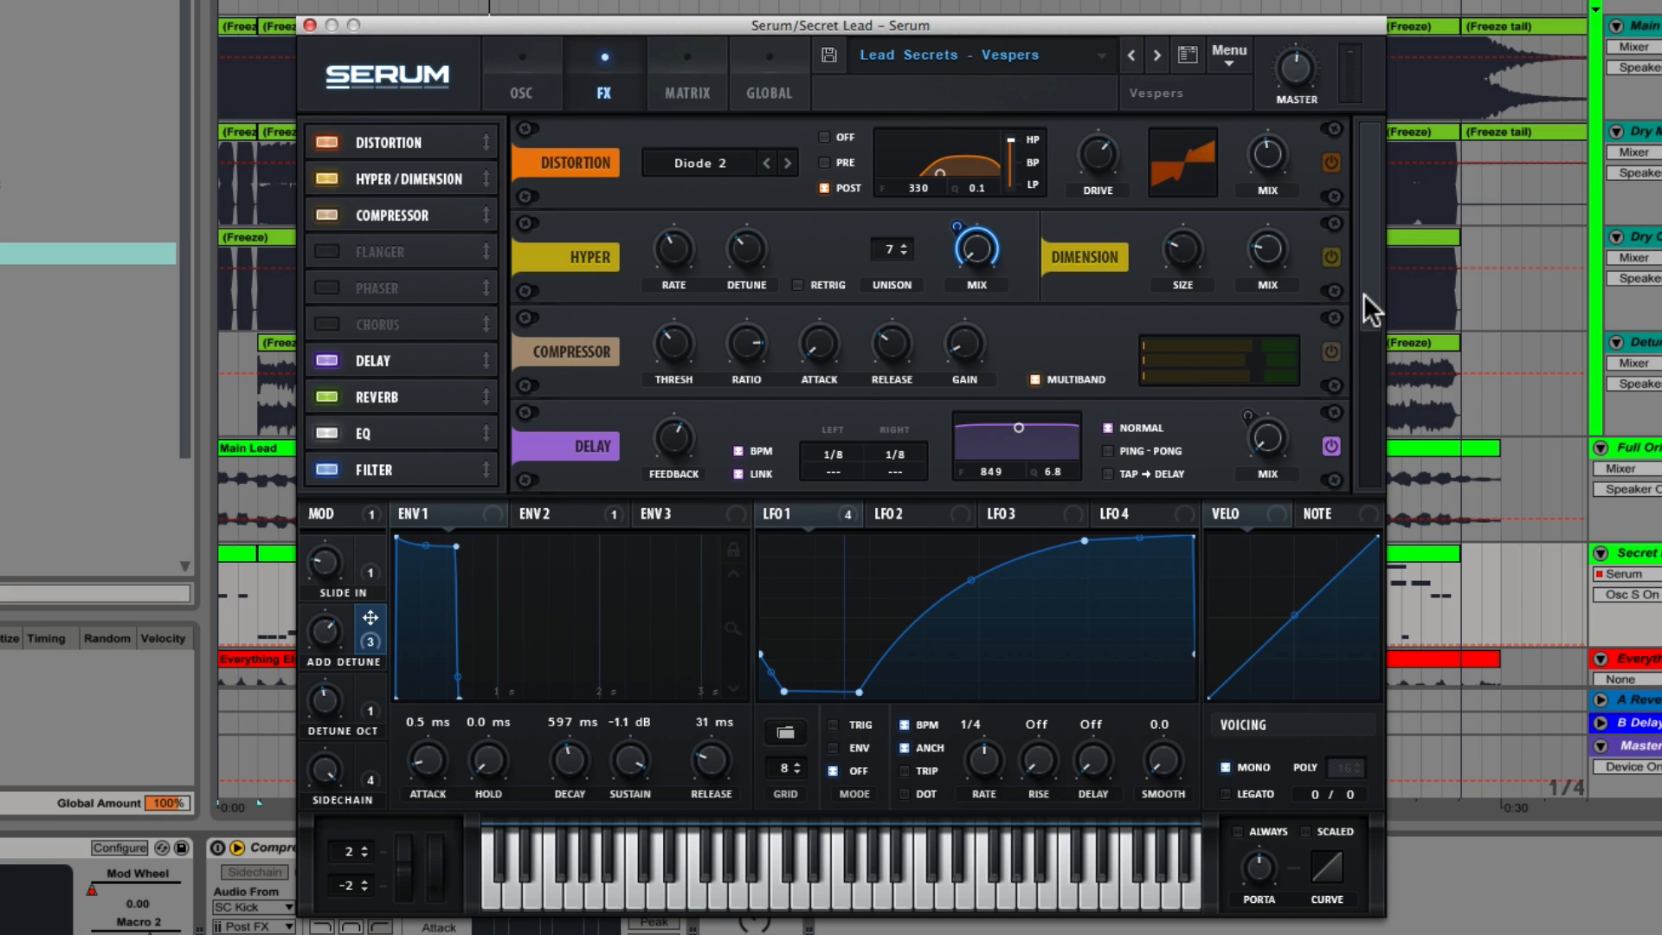
{"action": "left_click_drag", "start_coordinate": [1363, 294], "coordinate": [1361, 370]}
{"action": "scroll", "coordinate": [1355, 364], "scroll_direction": "down", "scroll_amount": 2}
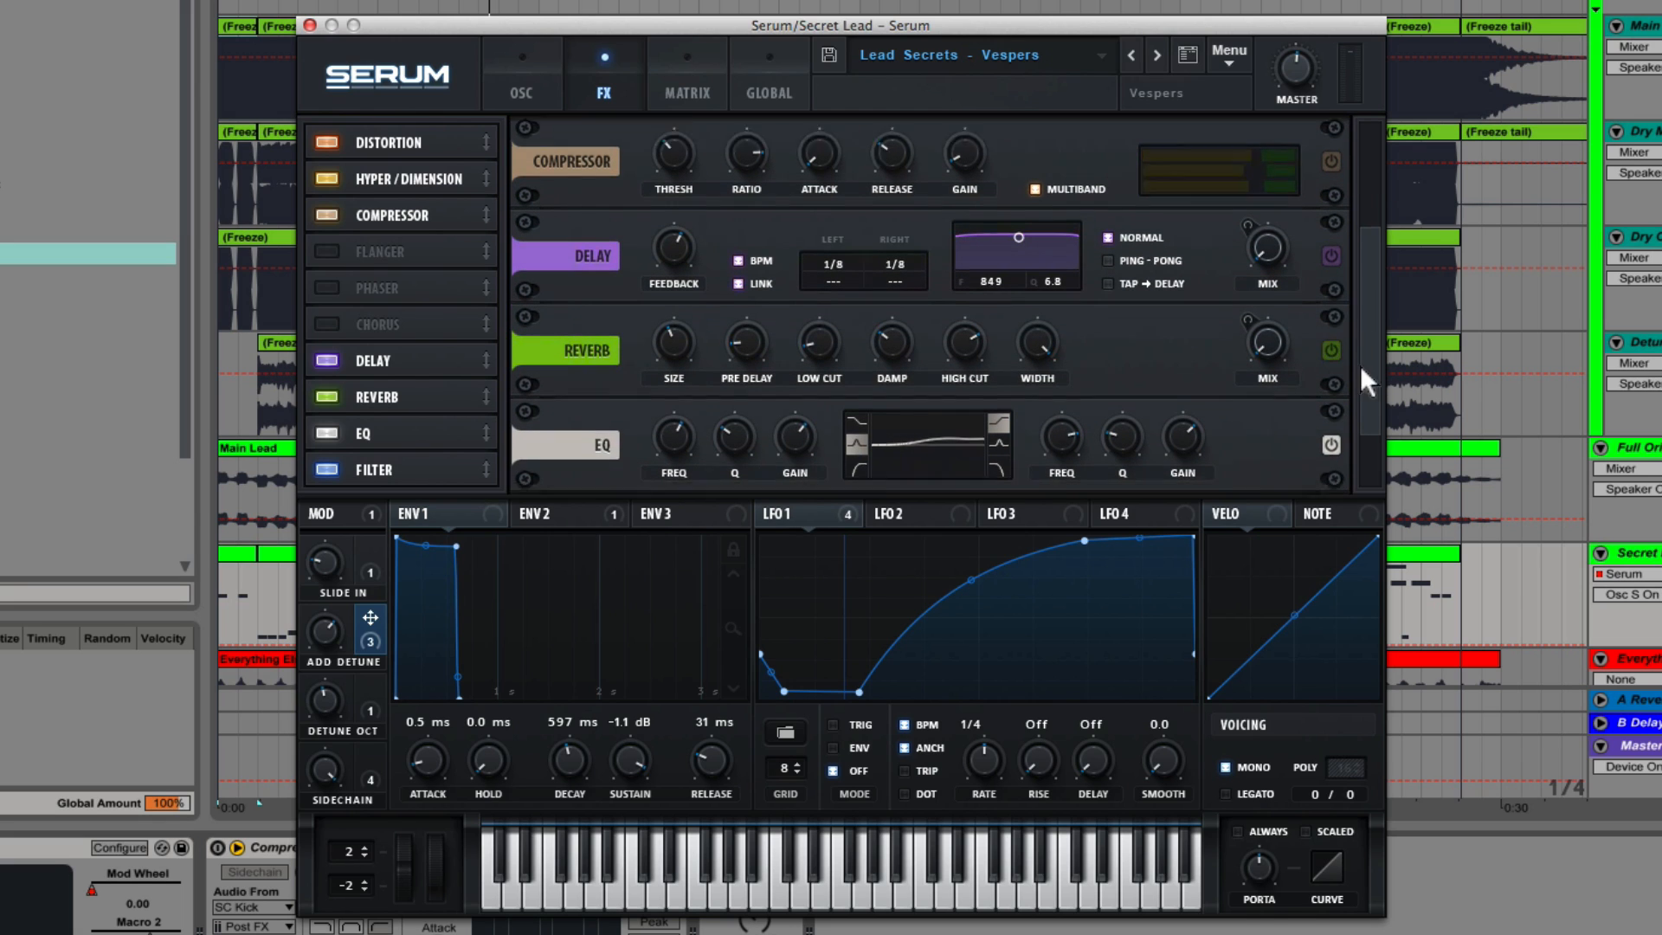
{"action": "left_click_drag", "start_coordinate": [1361, 423], "coordinate": [1362, 252]}
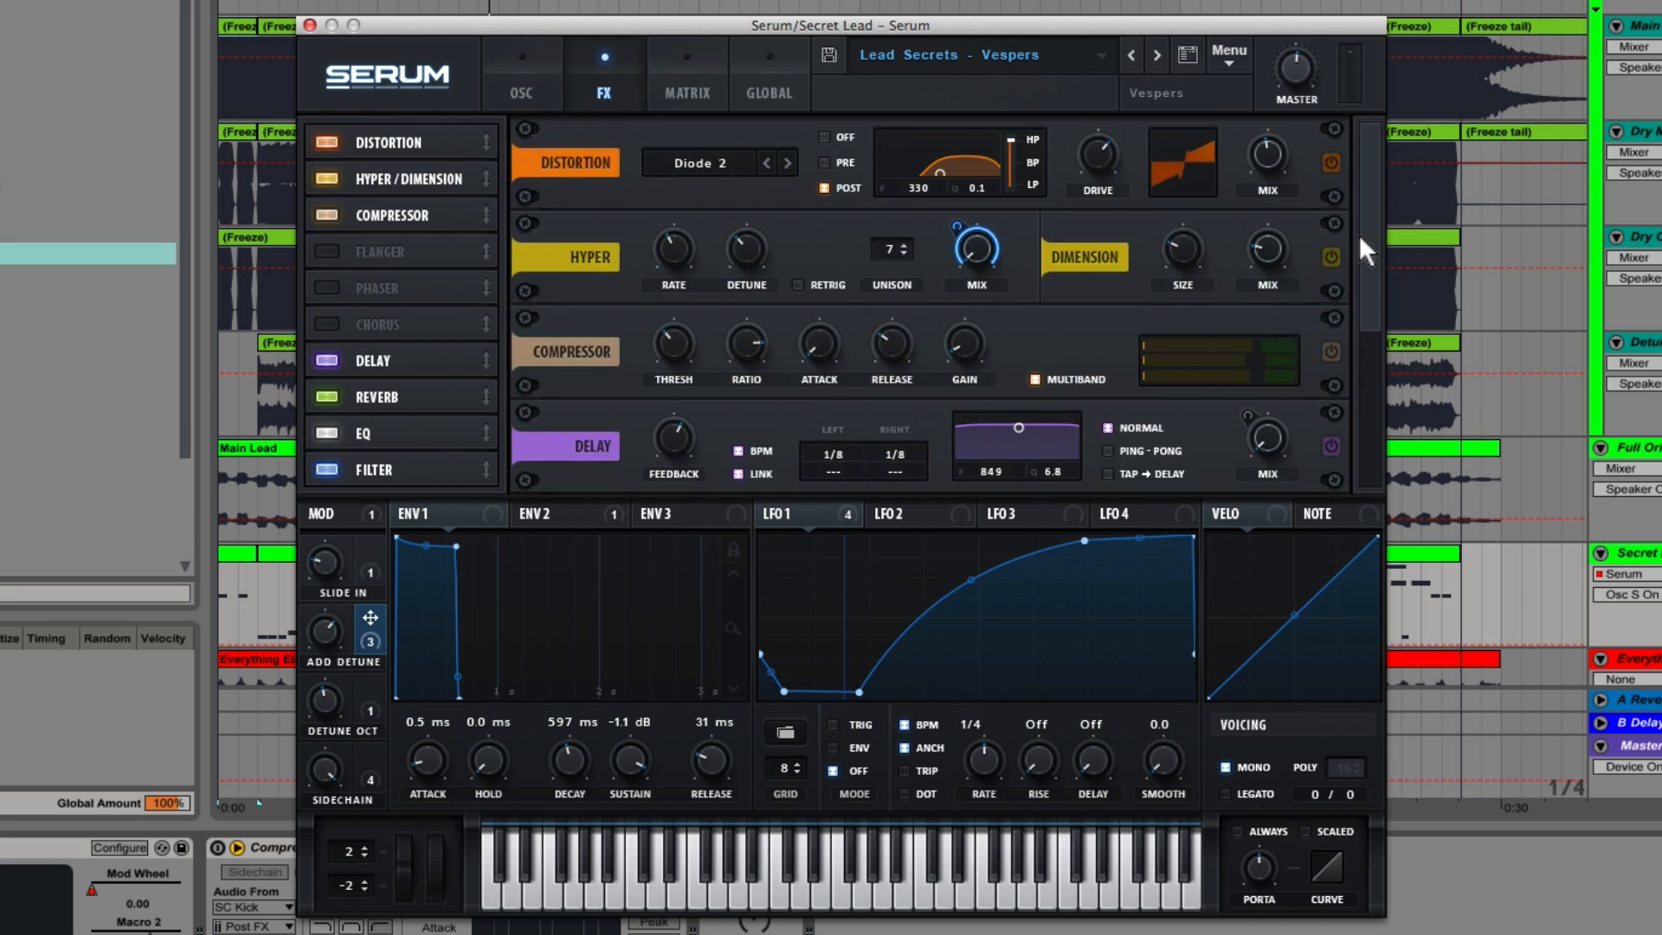
{"action": "left_click", "coordinate": [522, 92]}
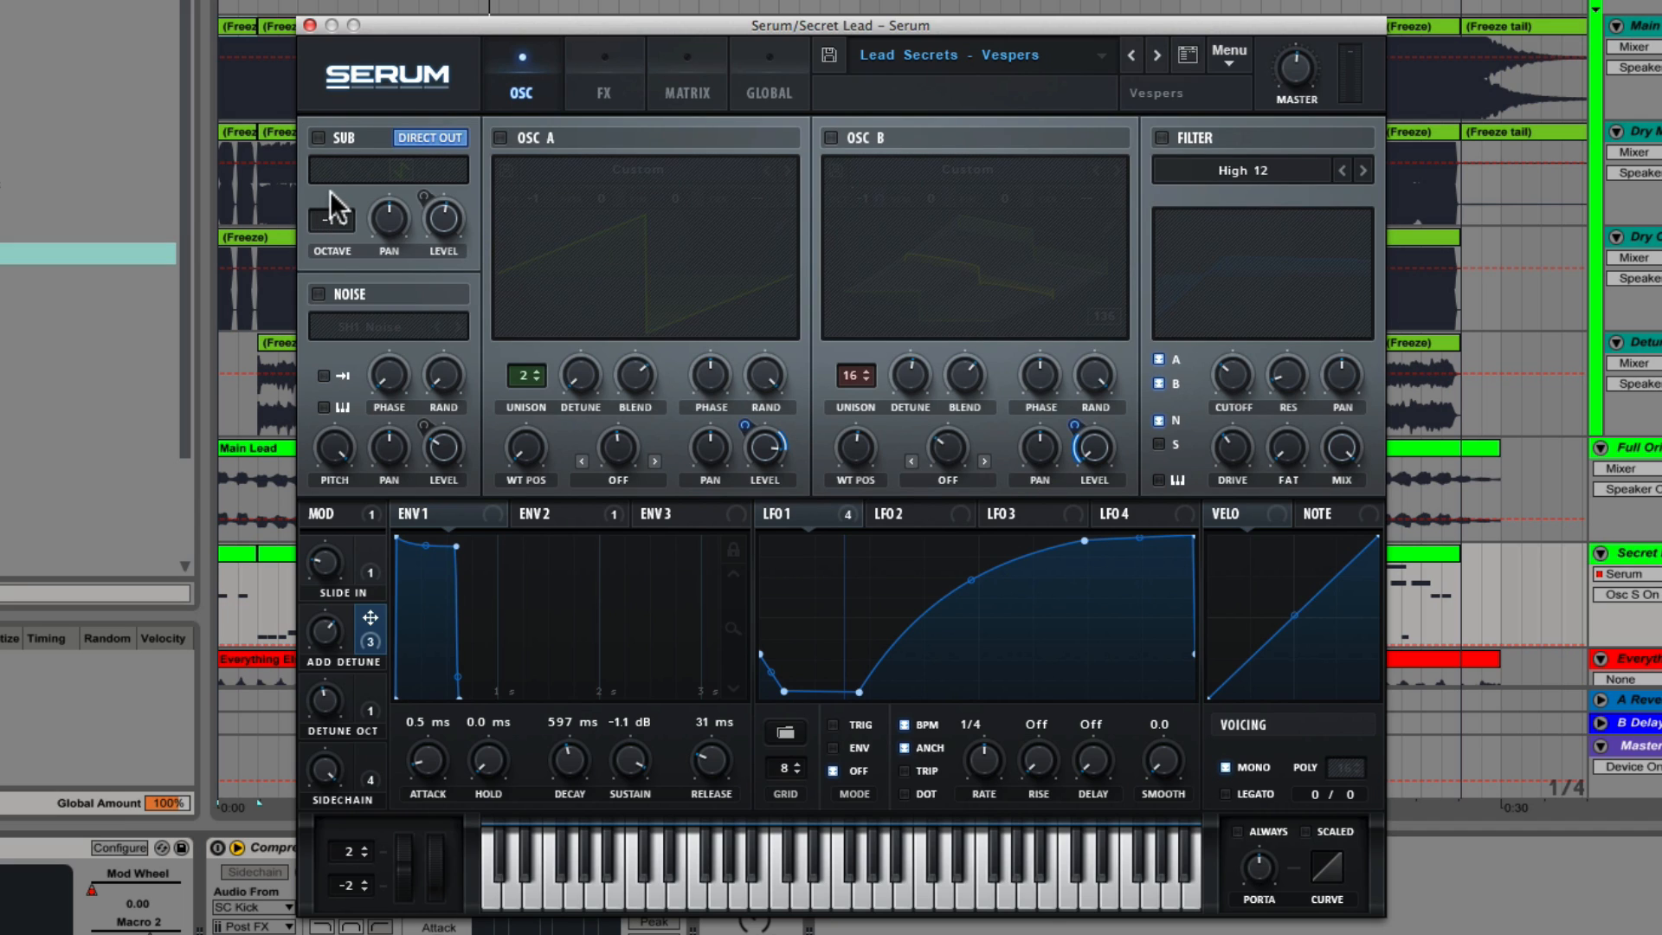
Turn OSC A back on, audition it by itself, and select Envelope 1.
{"action": "left_click", "coordinate": [499, 138]}
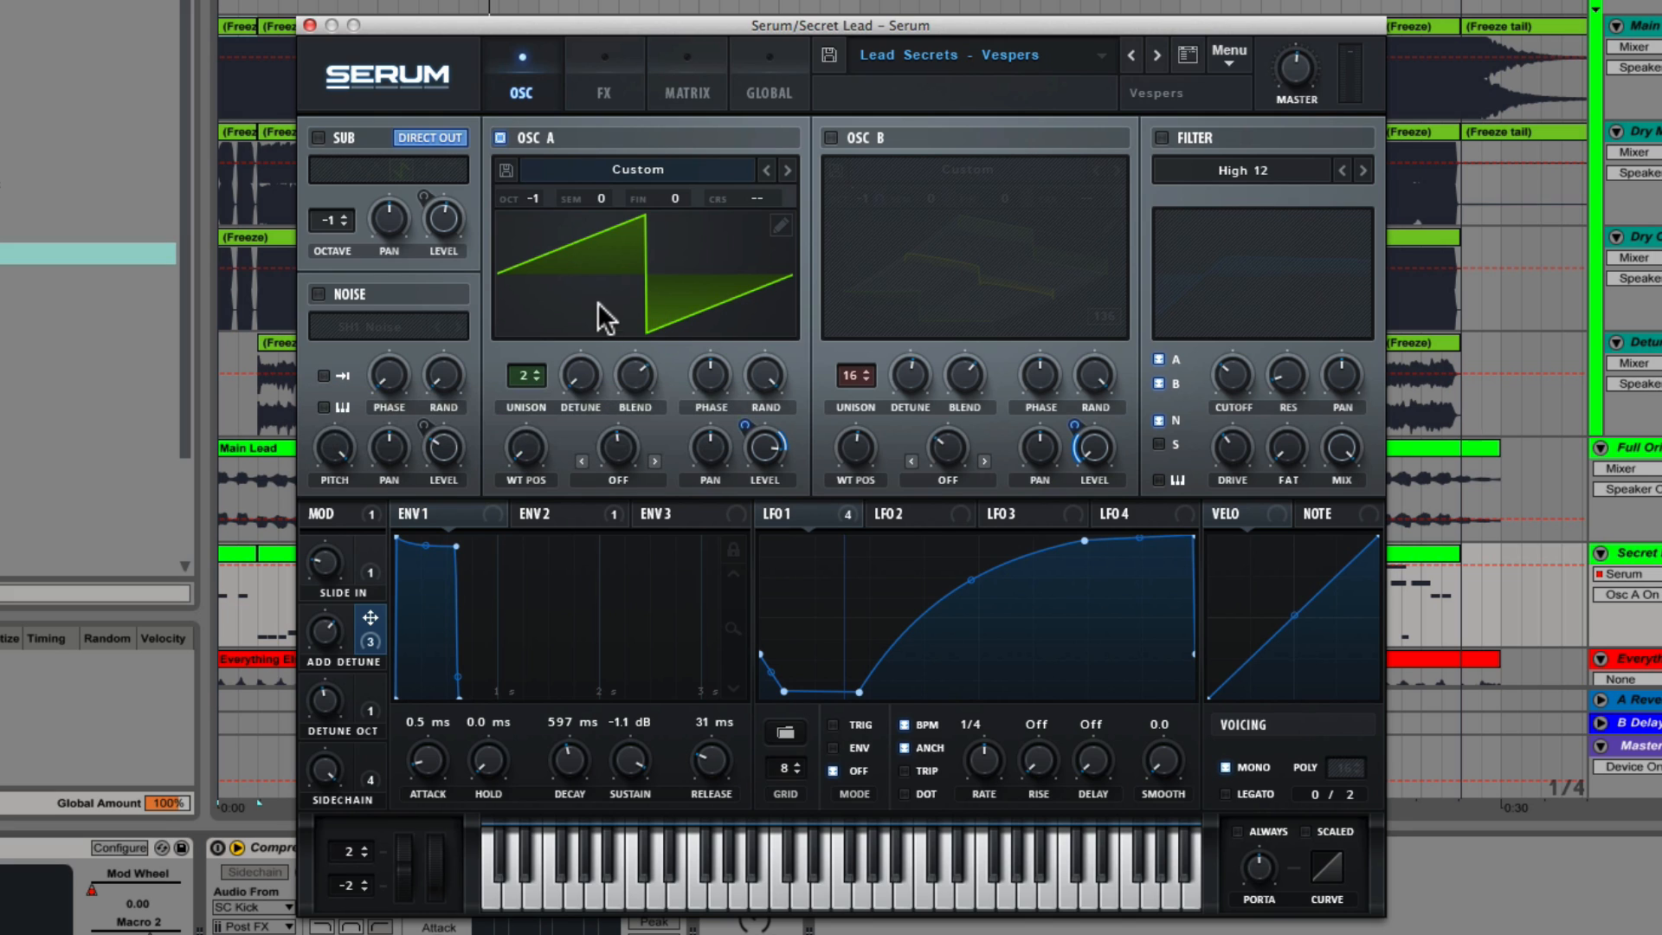
{"action": "key", "text": "space"}
{"action": "left_click", "coordinate": [439, 516]}
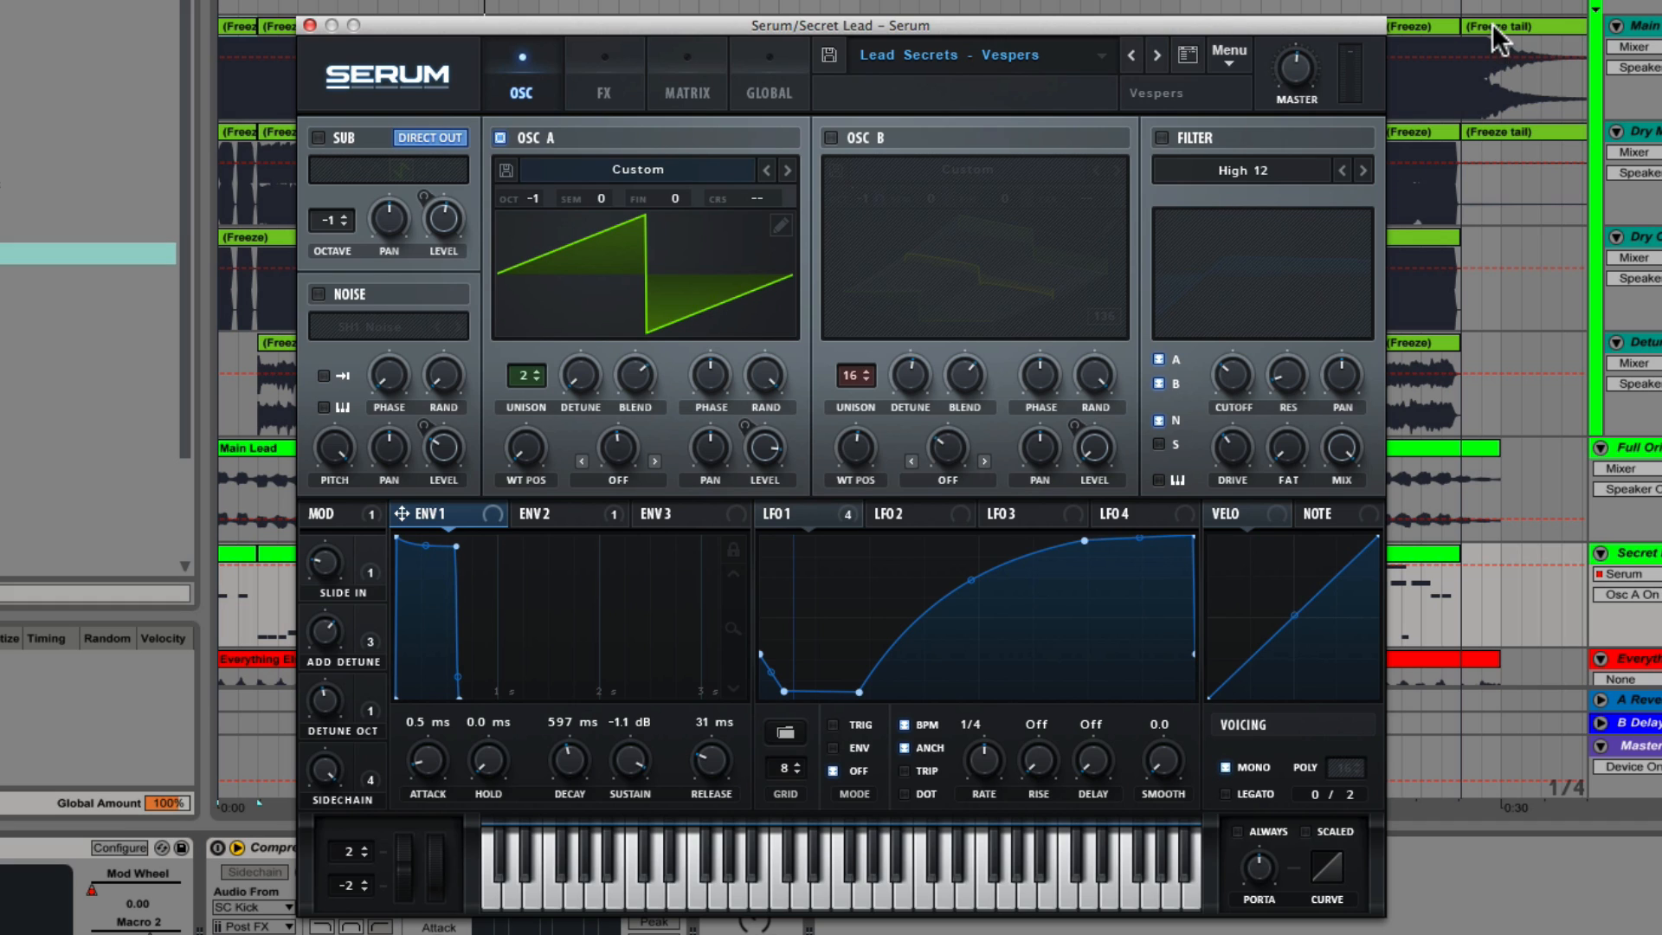
Check the FX rack, return to the oscillator page, and select LFO 1 to examine its modulation.
{"action": "left_click", "coordinate": [617, 86]}
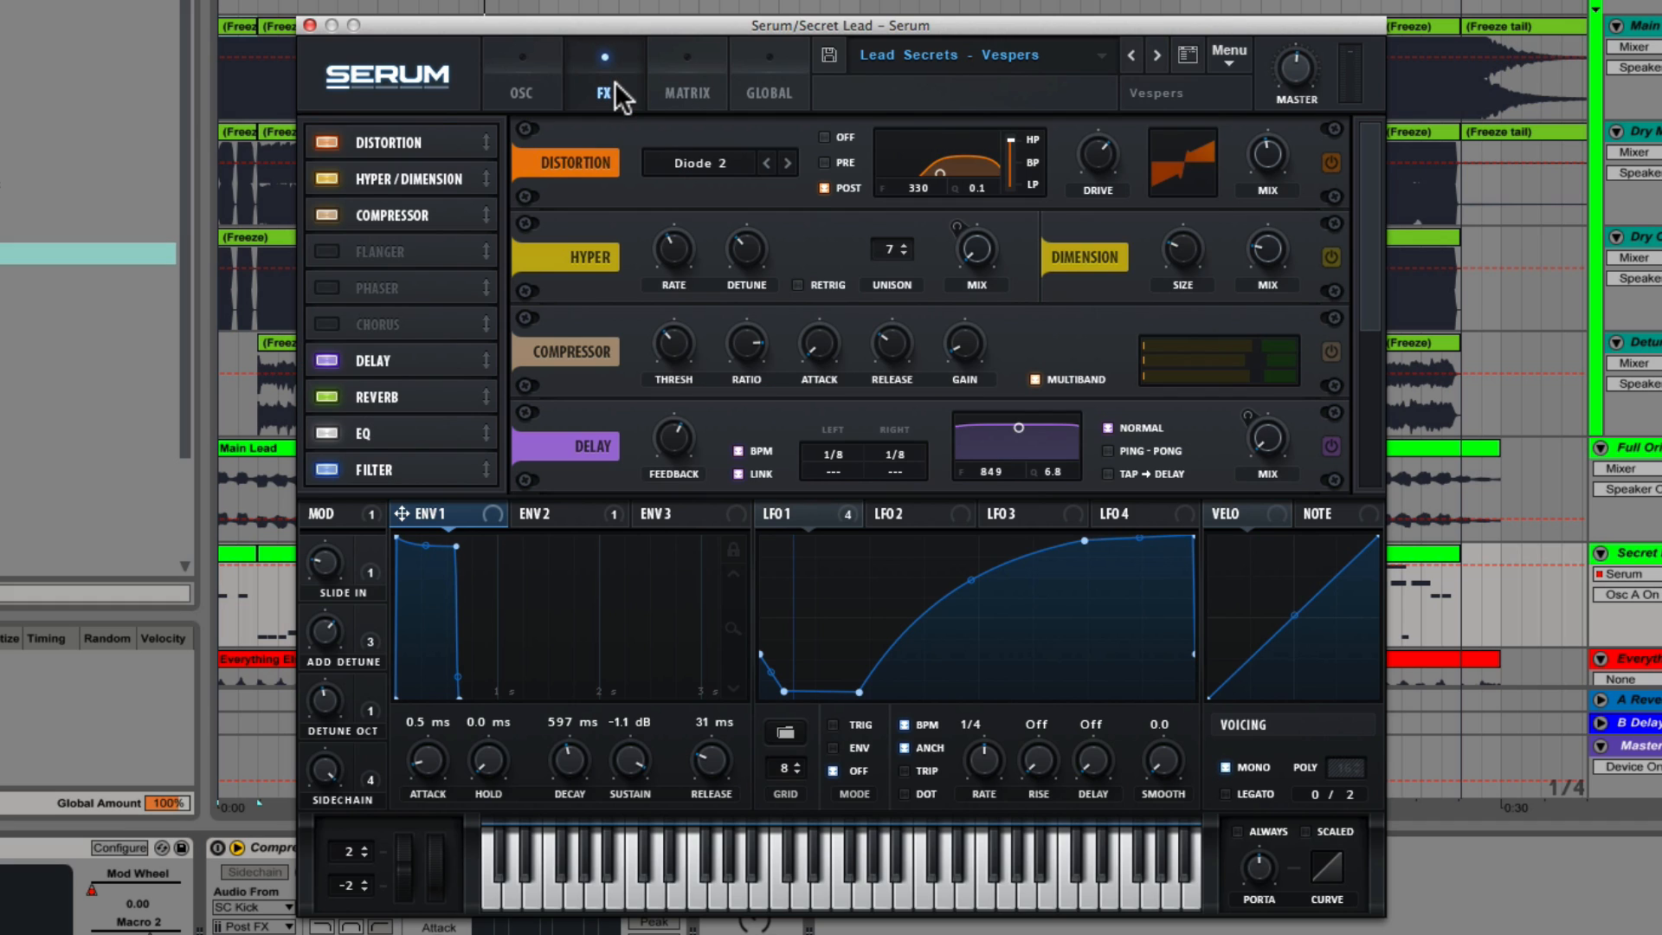
{"action": "left_click_drag", "start_coordinate": [1369, 284], "coordinate": [1368, 235]}
{"action": "left_click", "coordinate": [518, 83]}
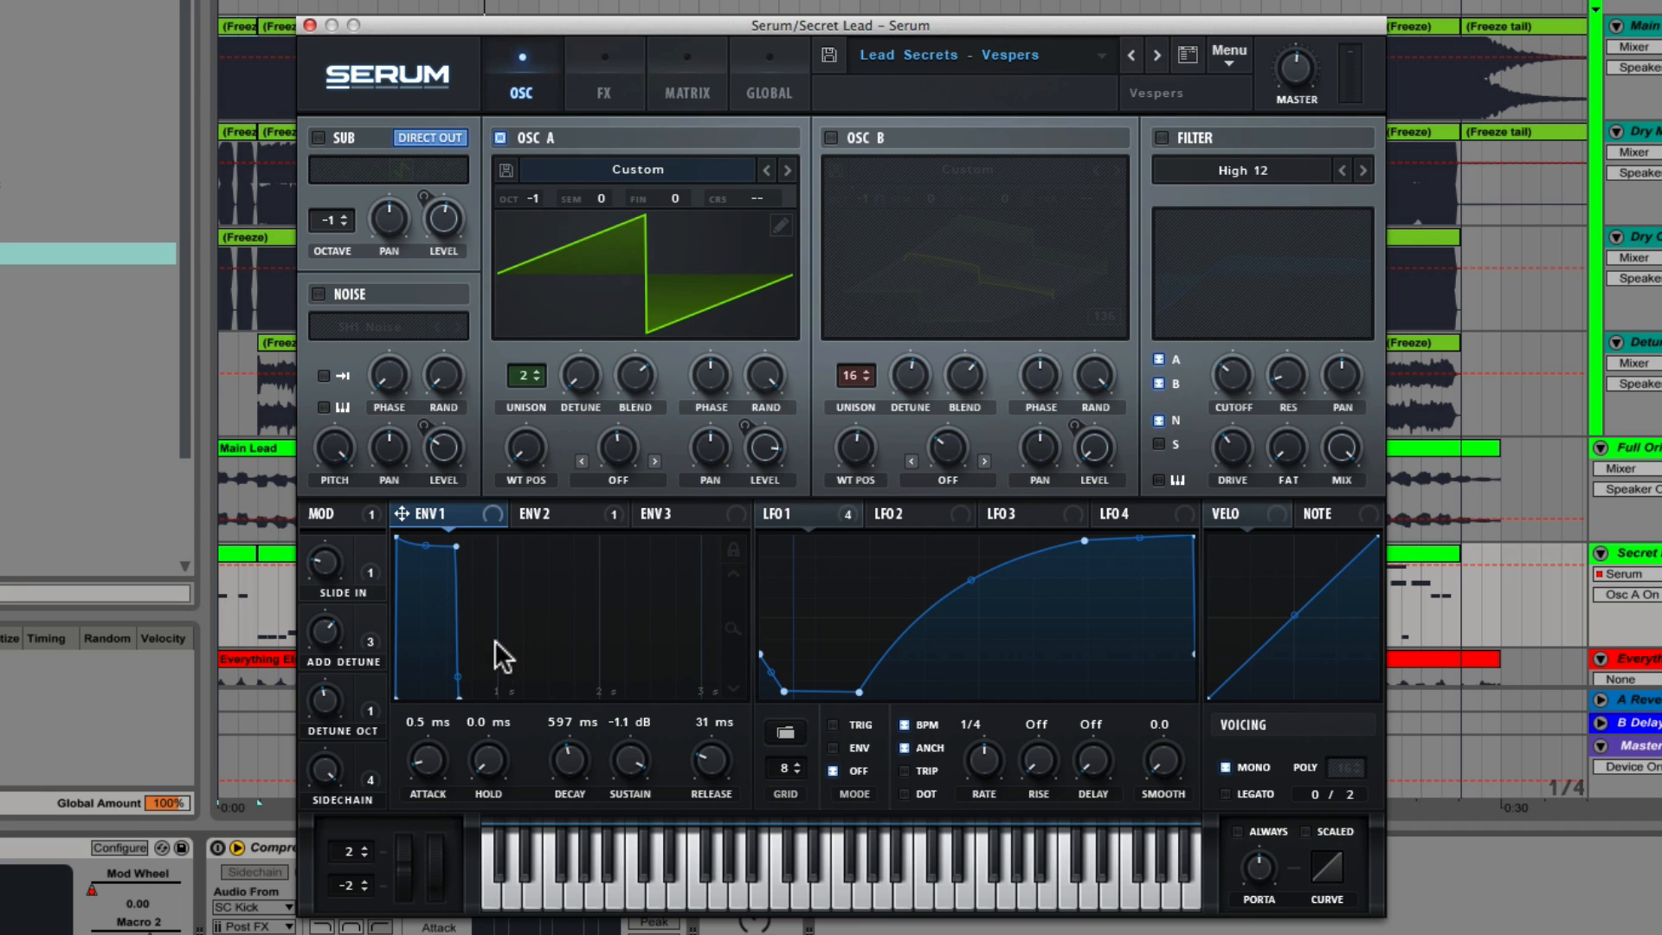
{"action": "key", "text": "space"}
{"action": "left_click", "coordinate": [808, 512]}
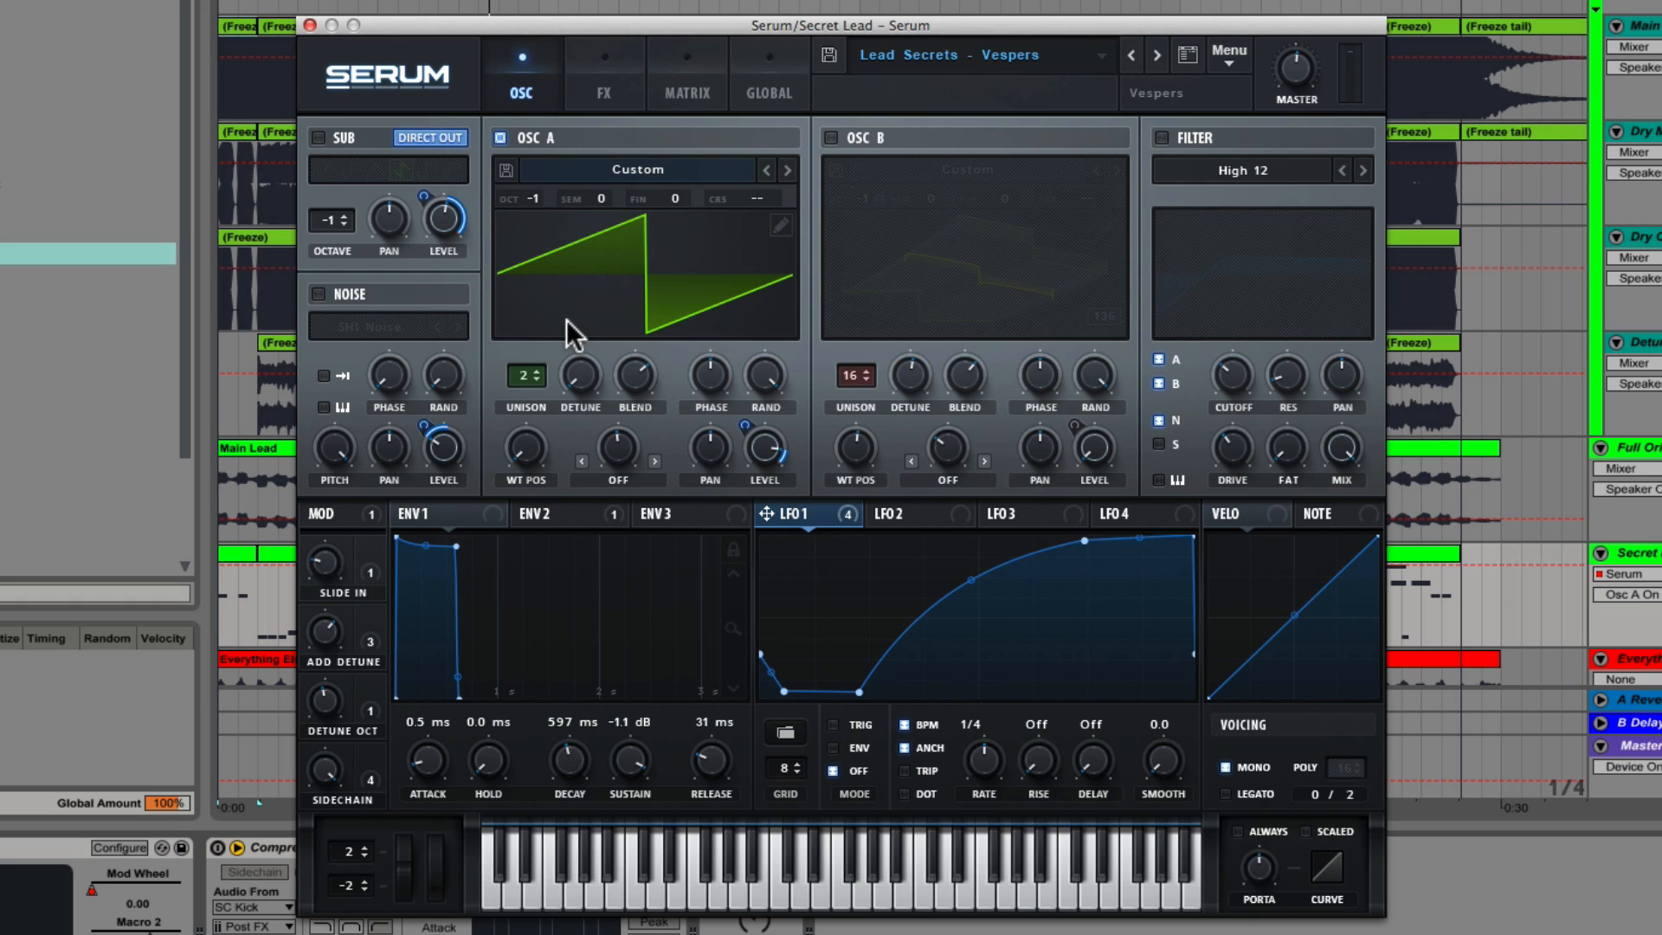
Turn on the noise oscillator with SH1 Noise and audition it together with OSC A.
{"action": "left_click", "coordinate": [317, 294]}
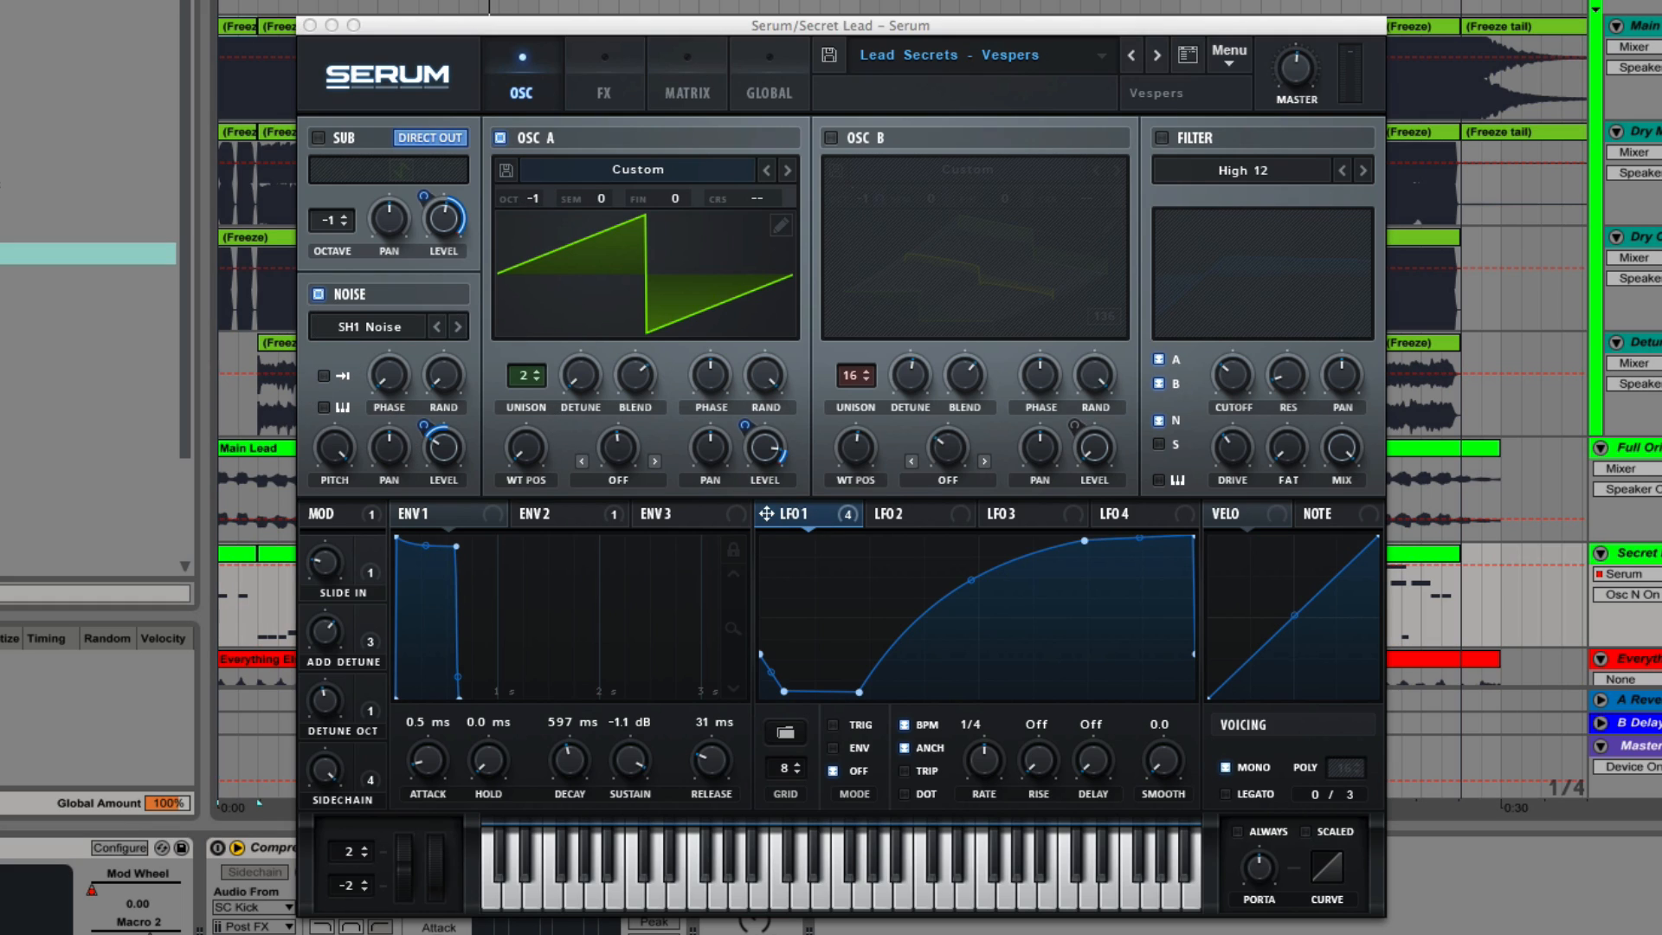
{"action": "key", "text": "space"}
{"action": "key", "text": "space"}
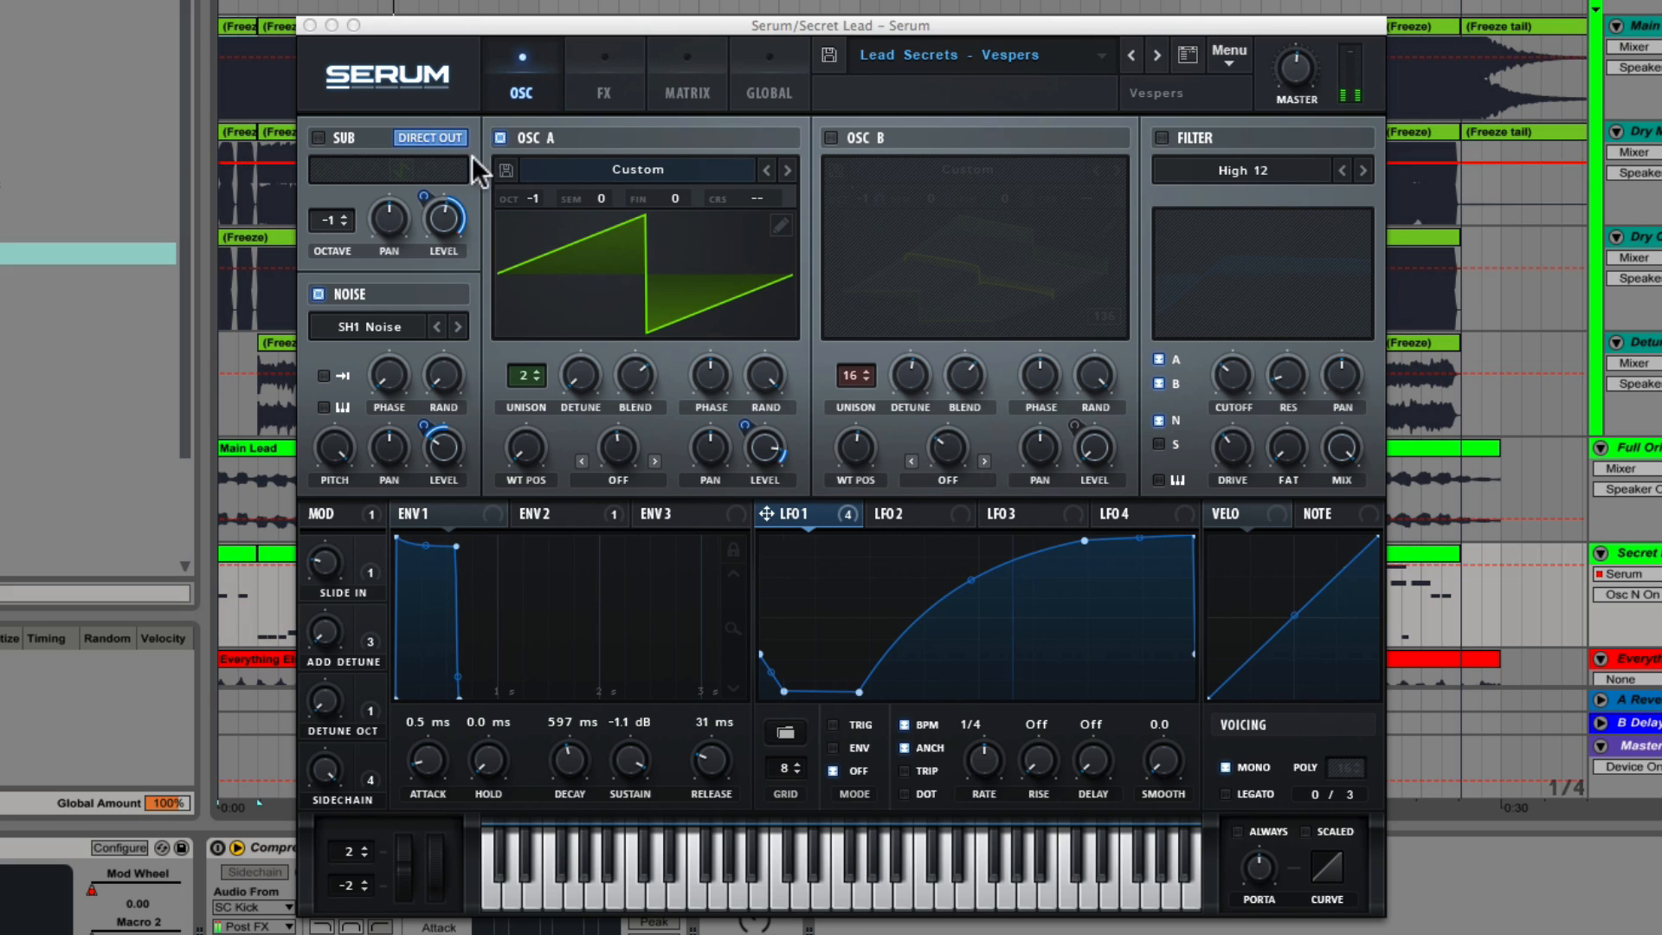
Mute OSC A to audition the noise alone, re-enable it, and check the modulators on the noise and OSC A levels.
{"action": "left_click", "coordinate": [500, 137]}
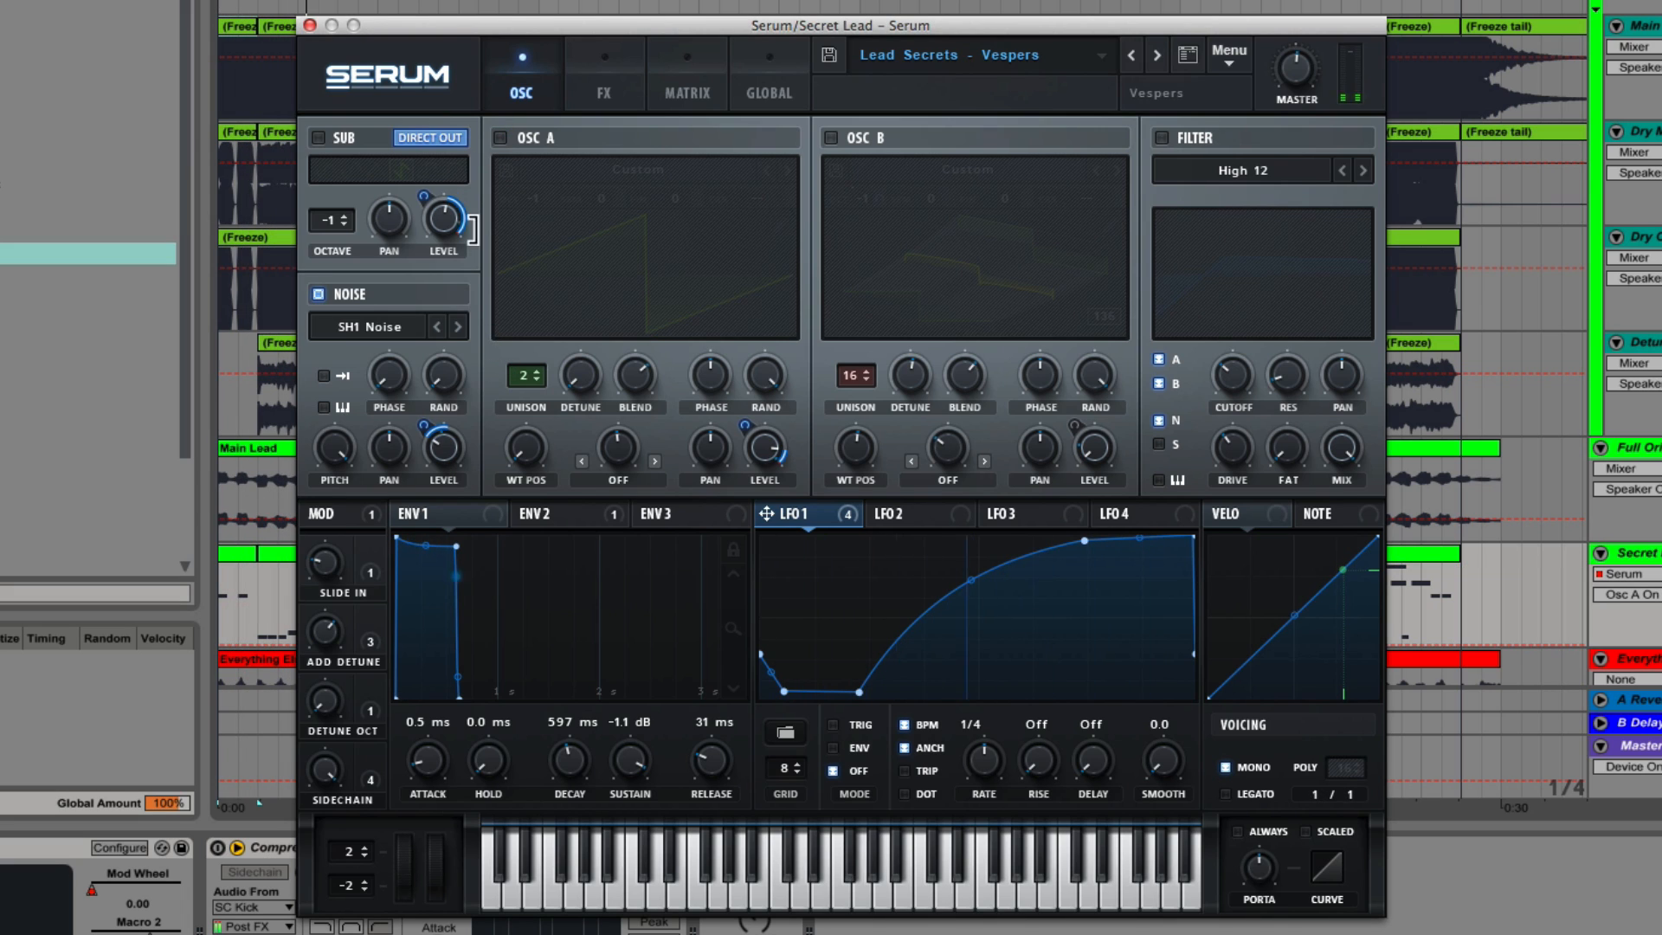
{"action": "left_click", "coordinate": [499, 137]}
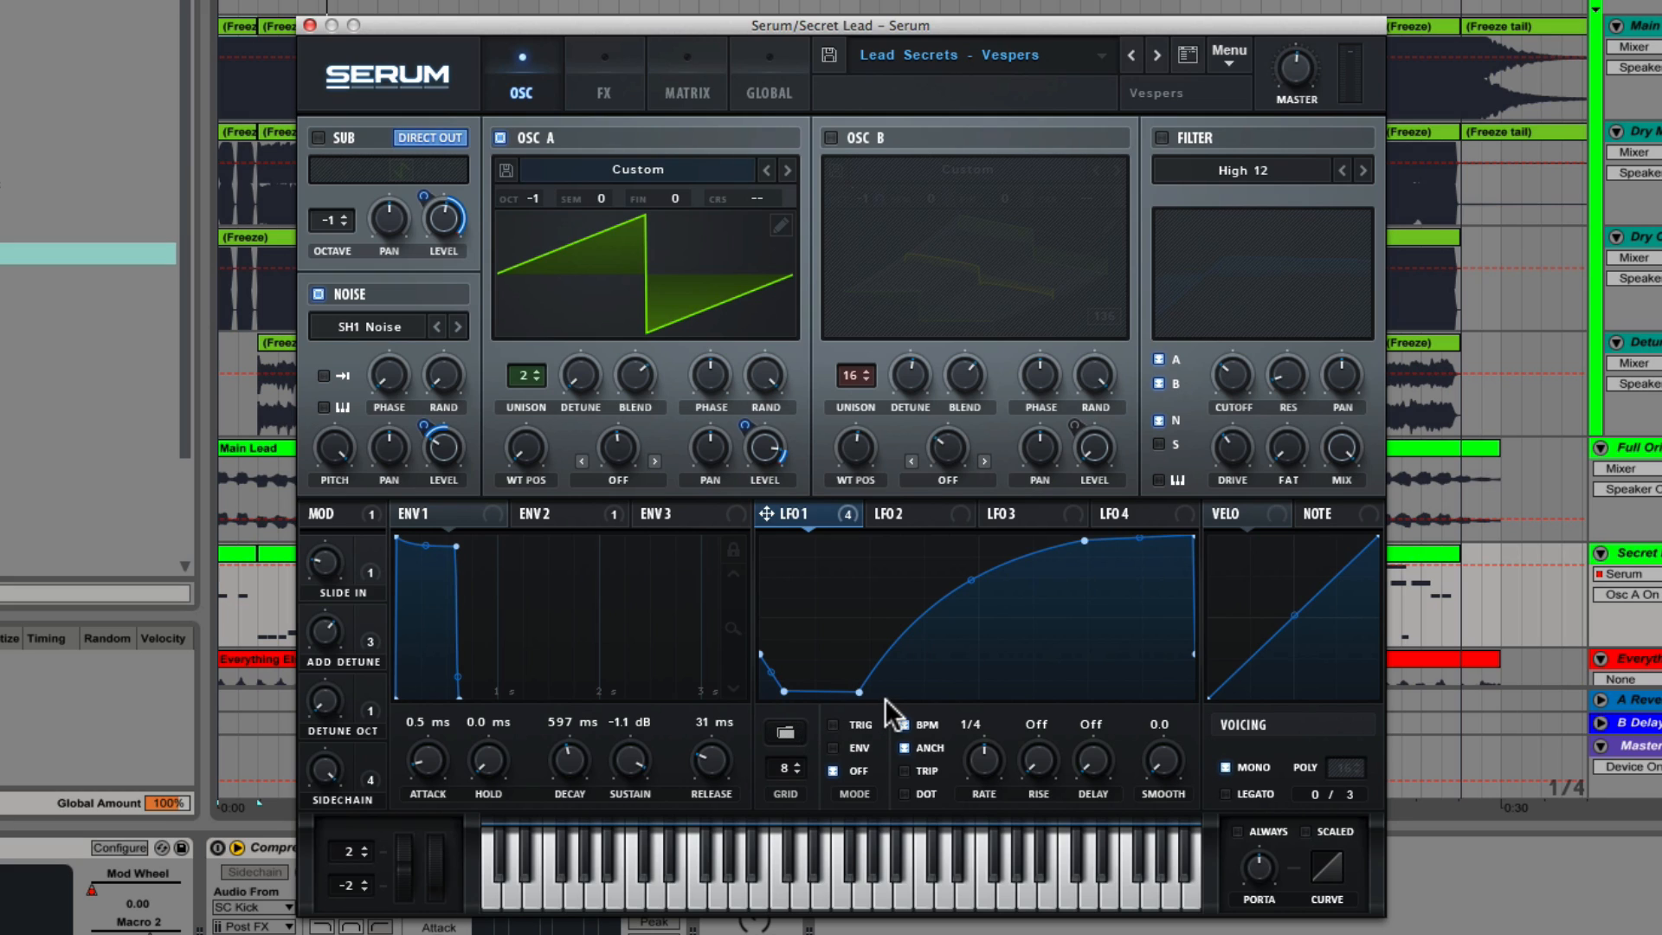
{"action": "mouse_move", "coordinate": [440, 460]}
{"action": "mouse_move", "coordinate": [770, 448]}
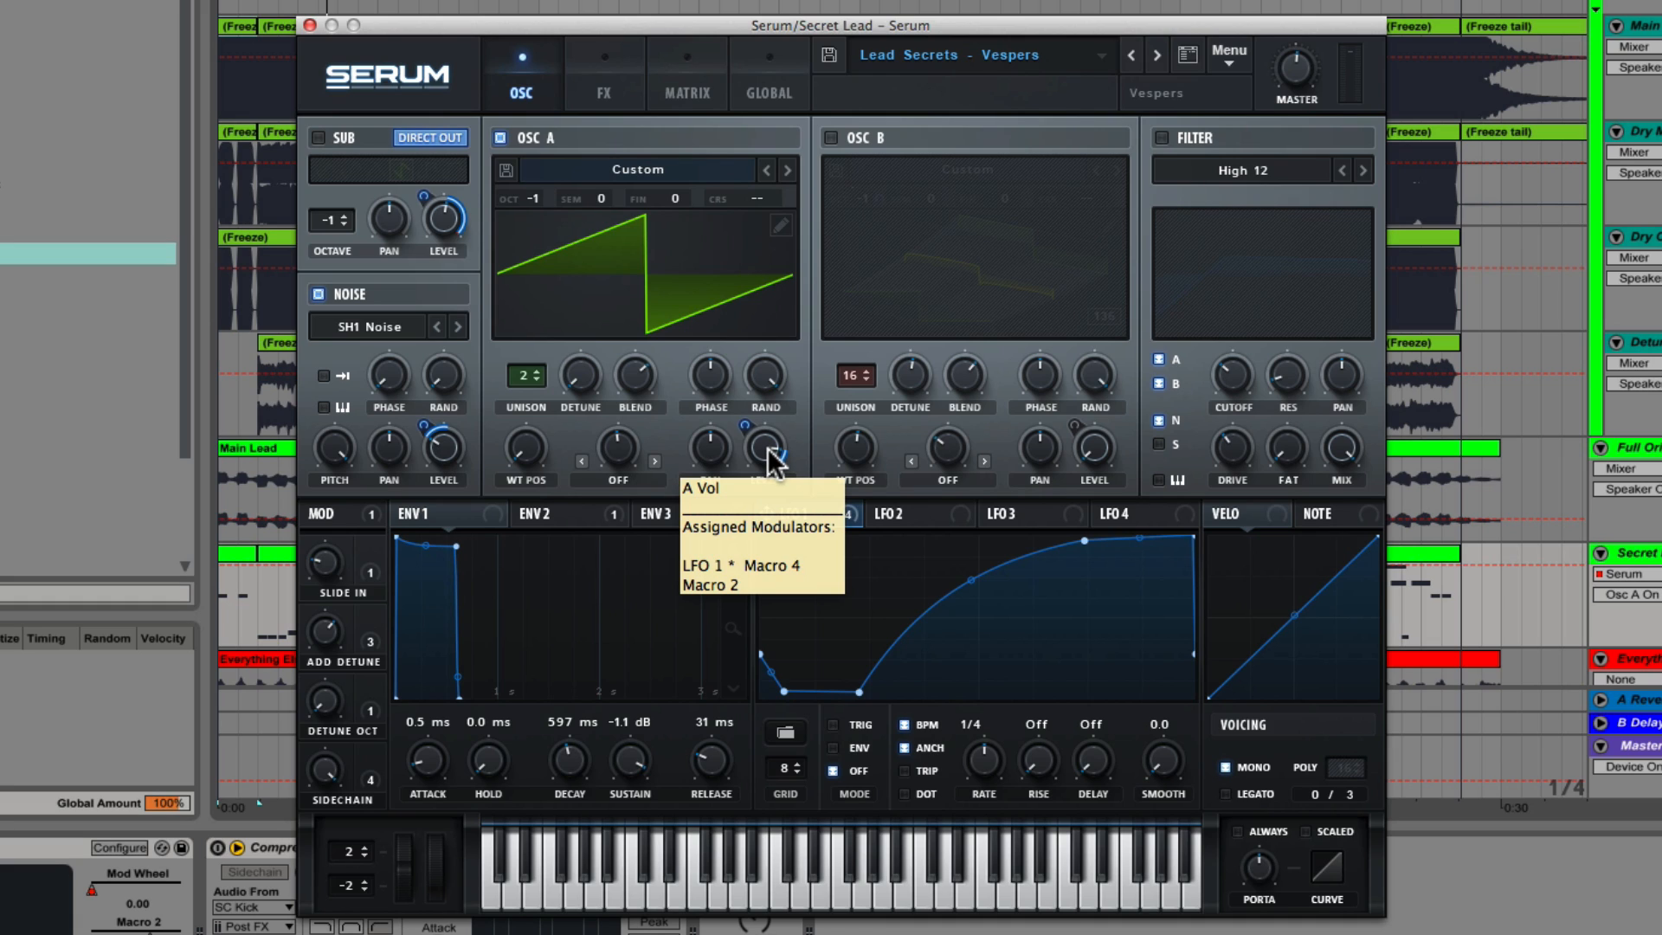
Examine the reverb's mix modulation in the FX rack, audition the sound through it, and return to the oscillator page.
{"action": "left_click", "coordinate": [611, 86]}
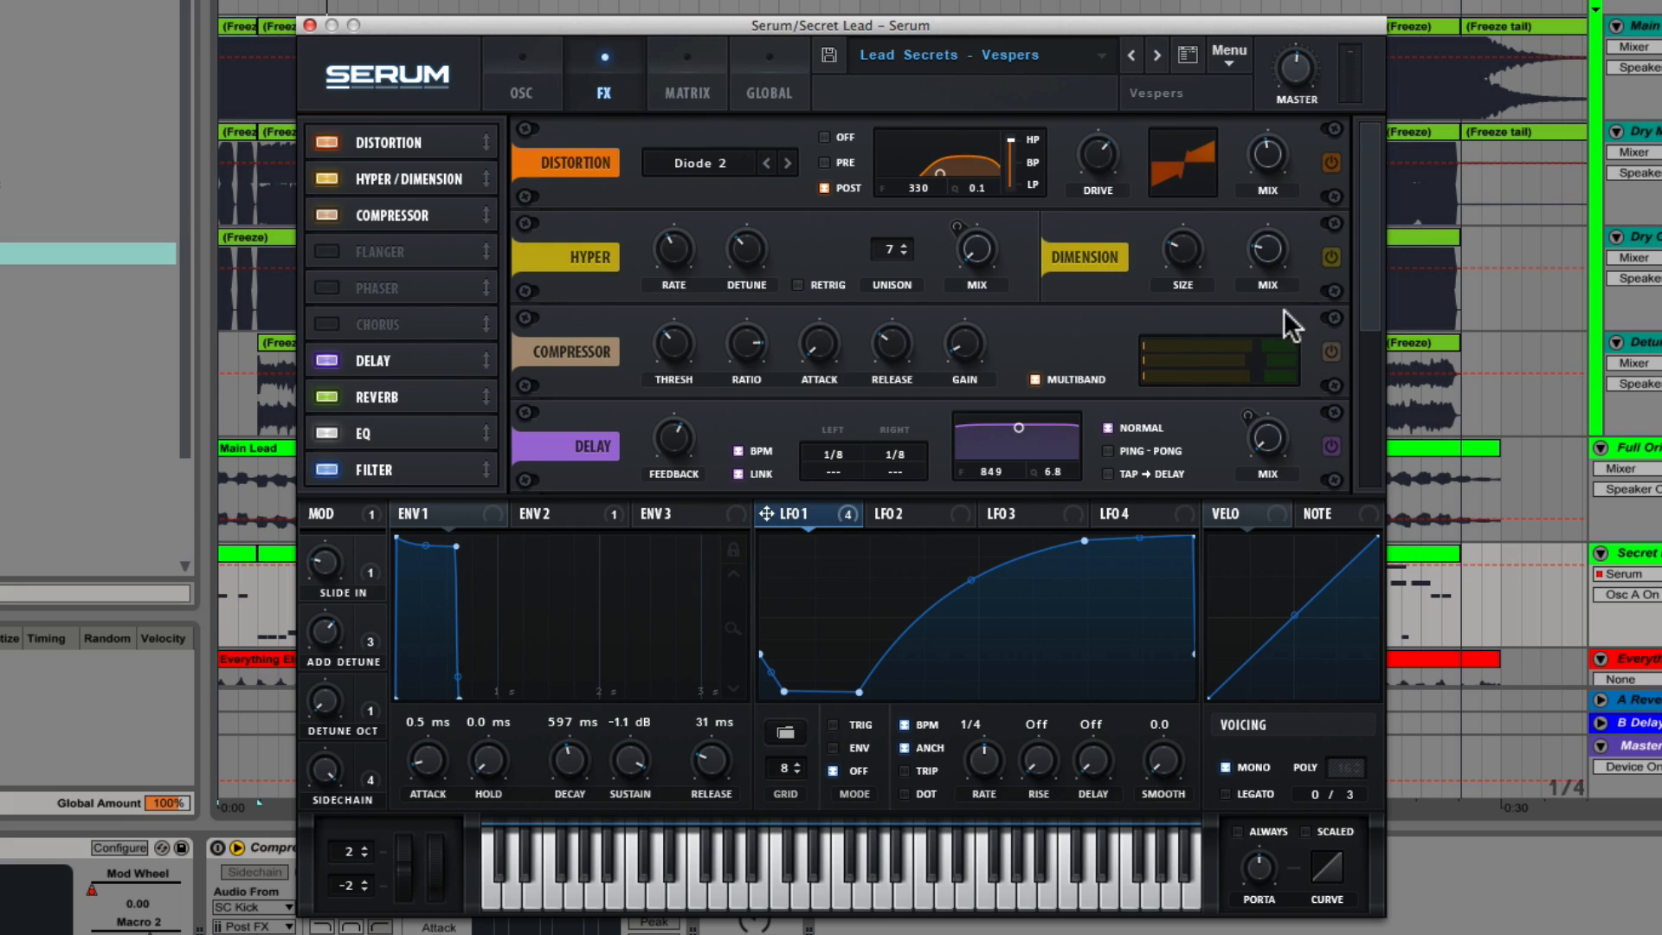
{"action": "left_click_drag", "start_coordinate": [1368, 278], "coordinate": [1373, 414]}
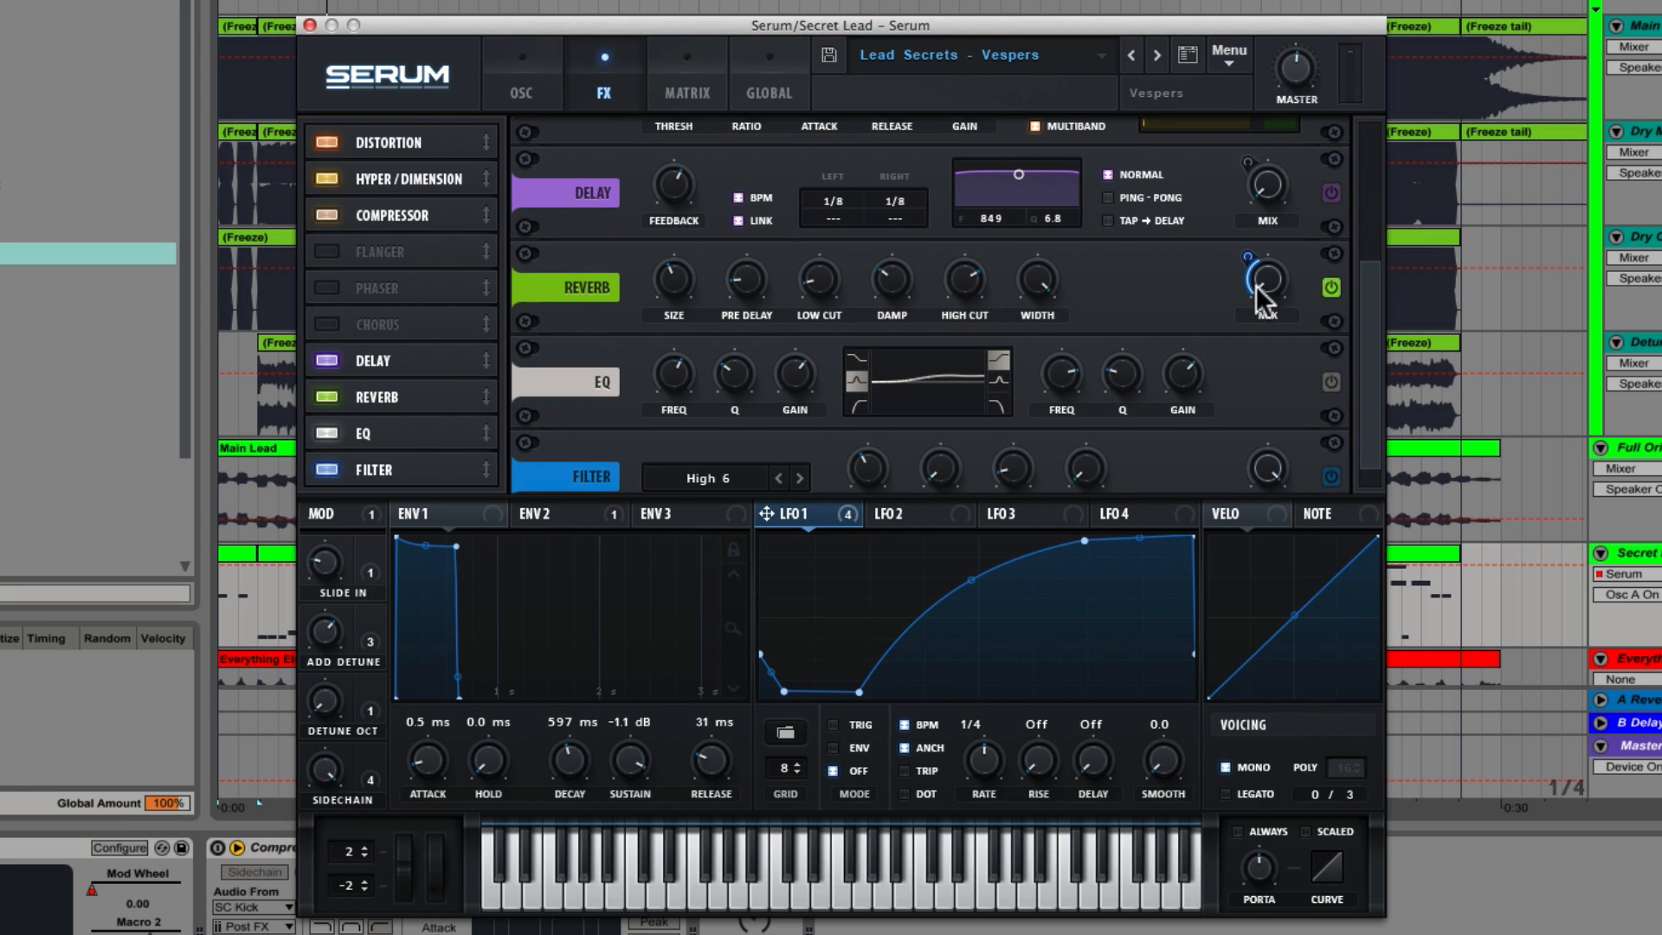
{"action": "mouse_move", "coordinate": [1261, 260]}
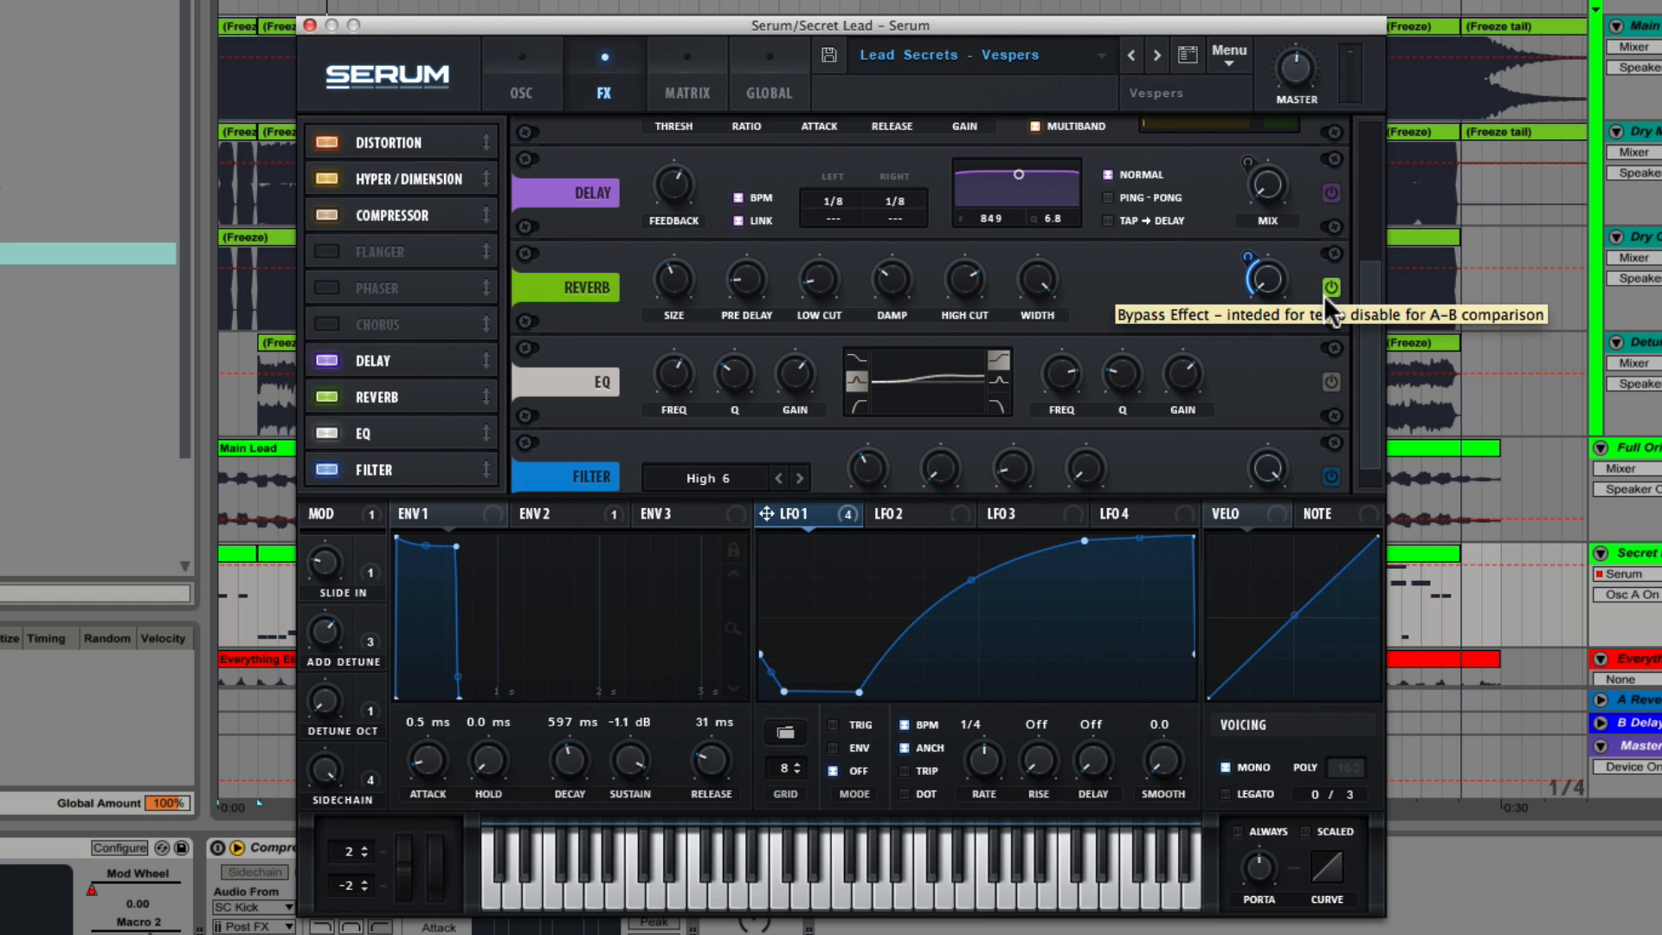
{"action": "key", "text": "space"}
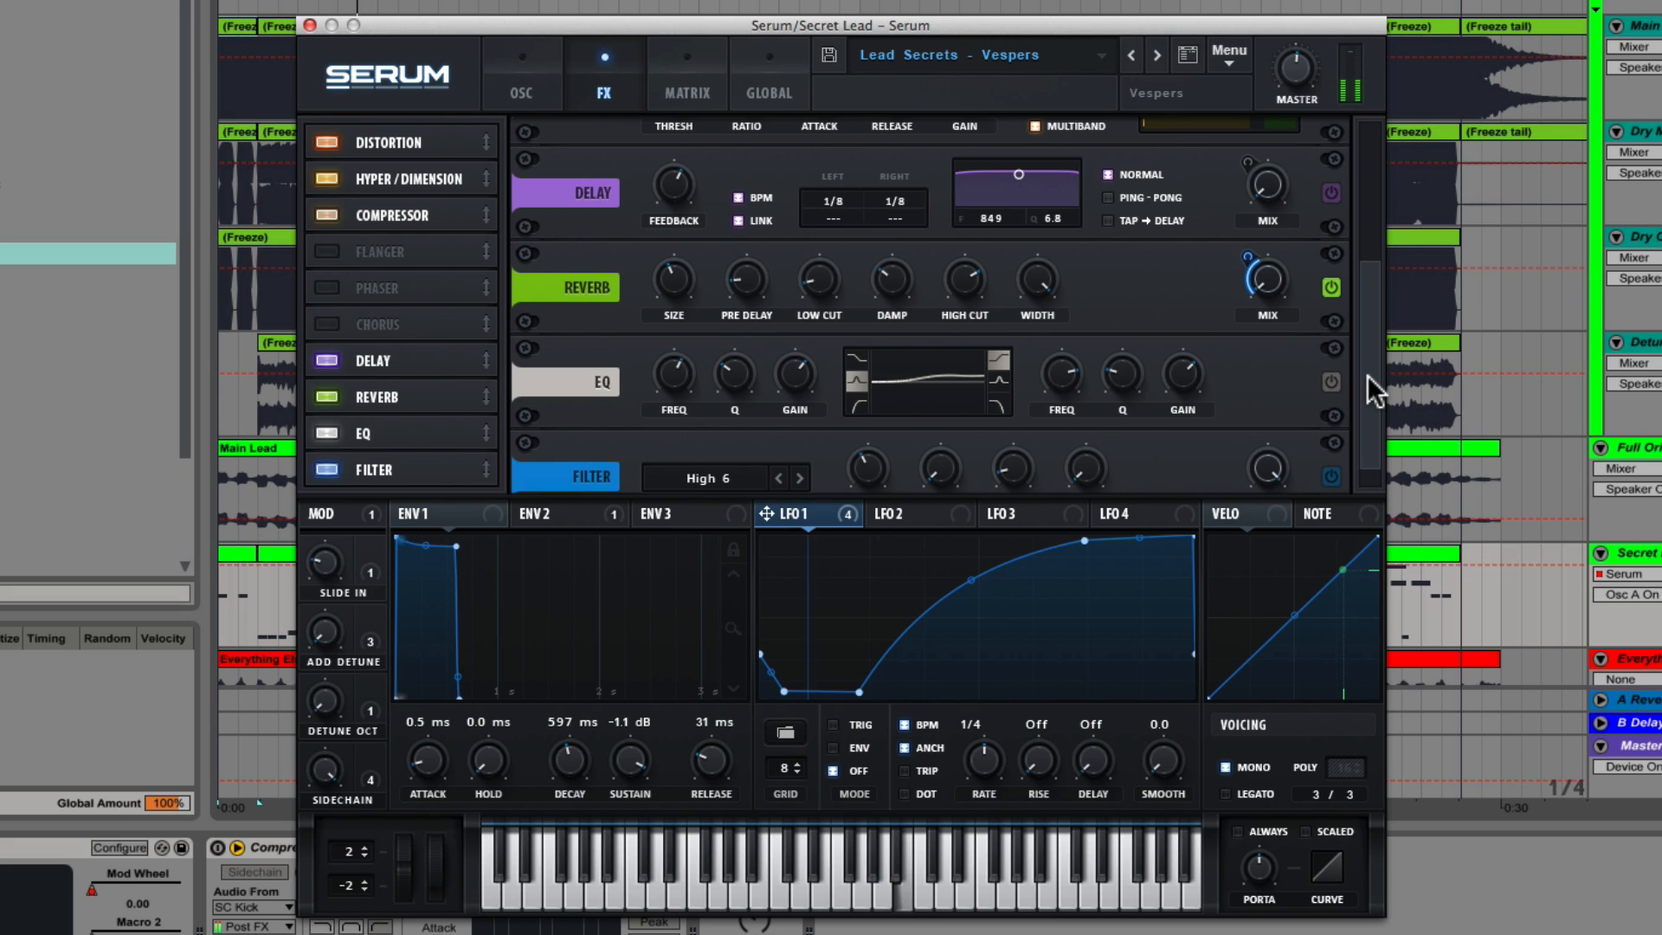
{"action": "left_click_drag", "start_coordinate": [1368, 376], "coordinate": [1363, 178]}
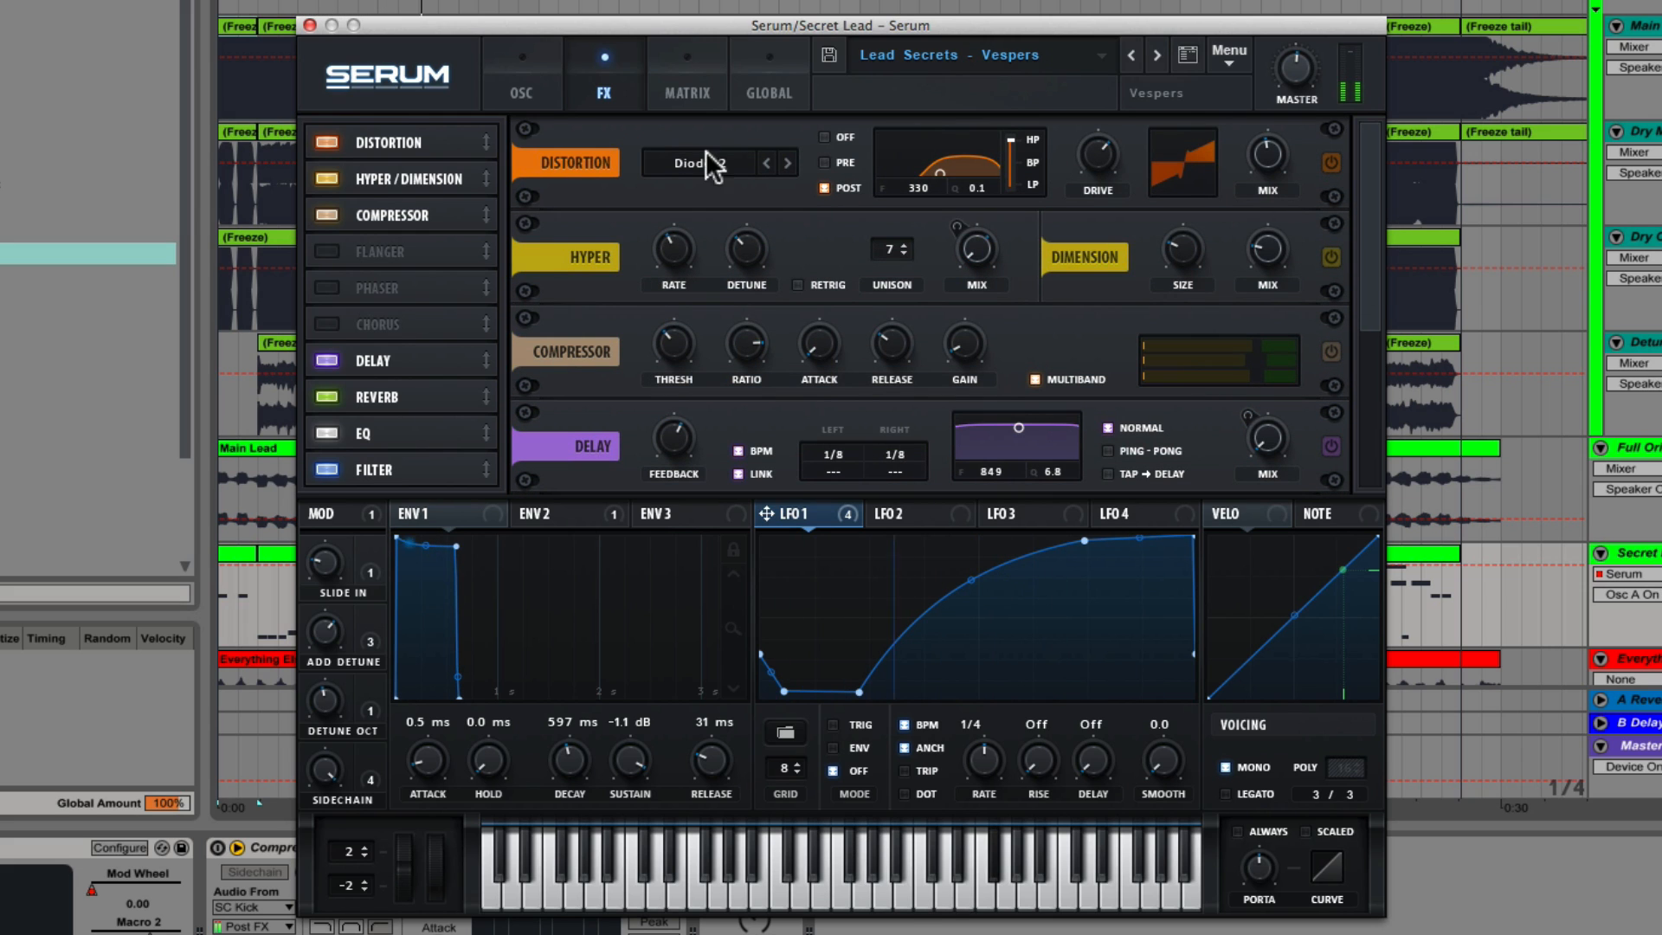
{"action": "left_click", "coordinate": [522, 91]}
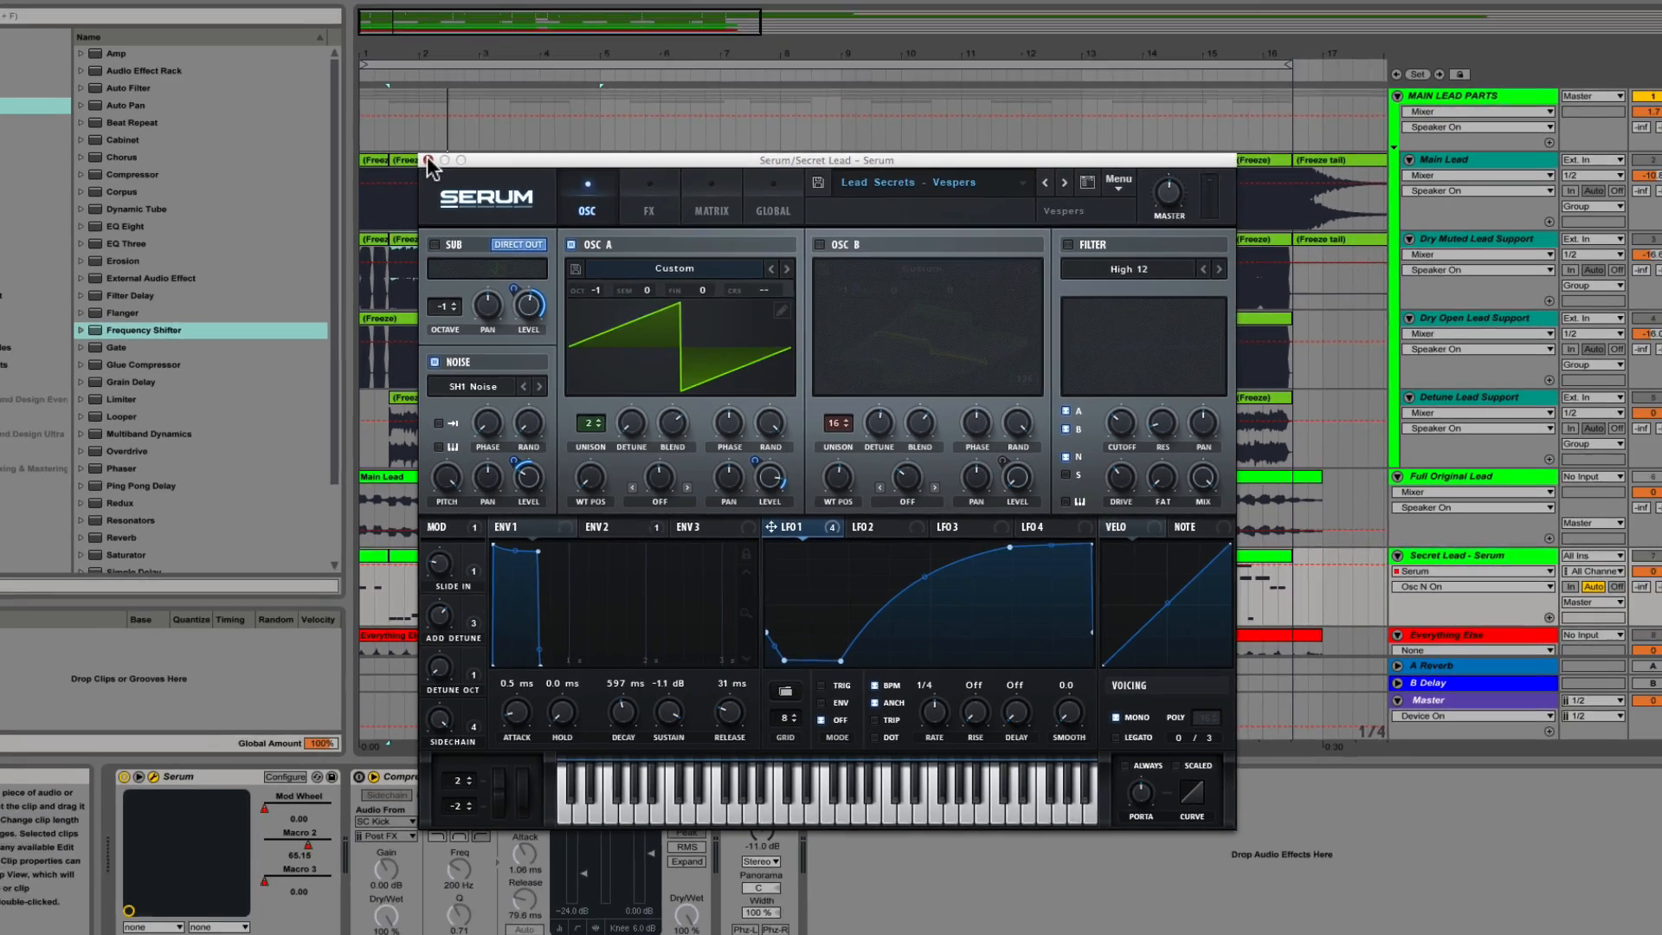
Close the Serum window, solo the Dry Muted Lead Support track in place of the Serum lead, and audition it.
{"action": "left_click", "coordinate": [309, 25]}
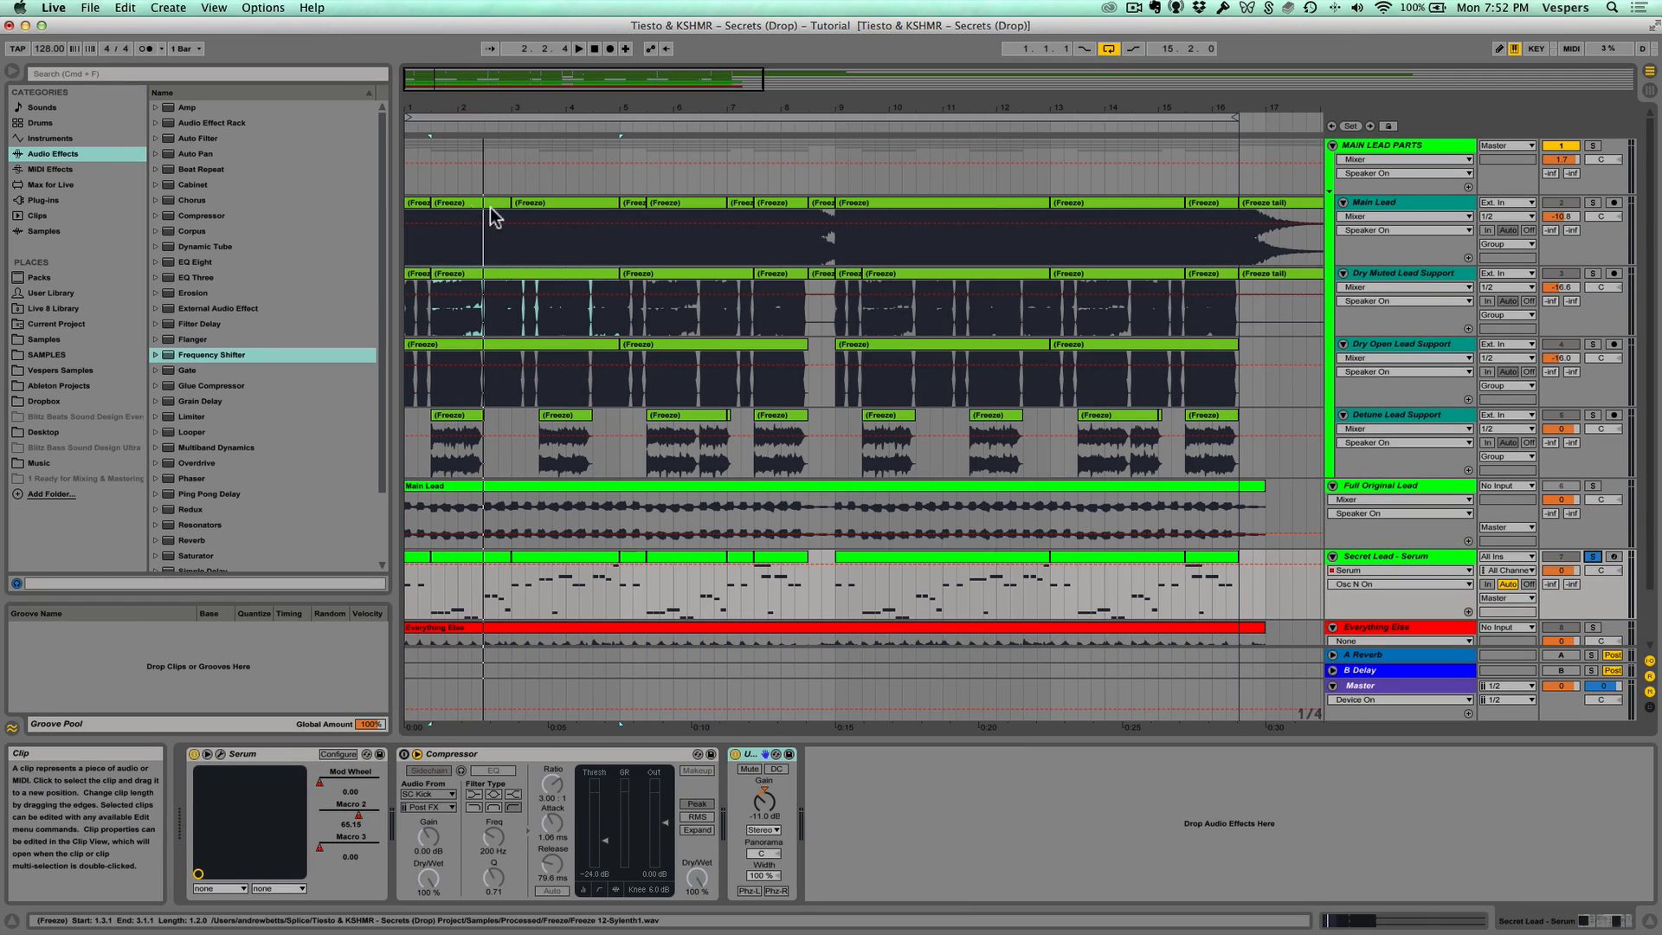
{"action": "left_click", "coordinate": [1592, 202]}
{"action": "left_click", "coordinate": [1593, 557]}
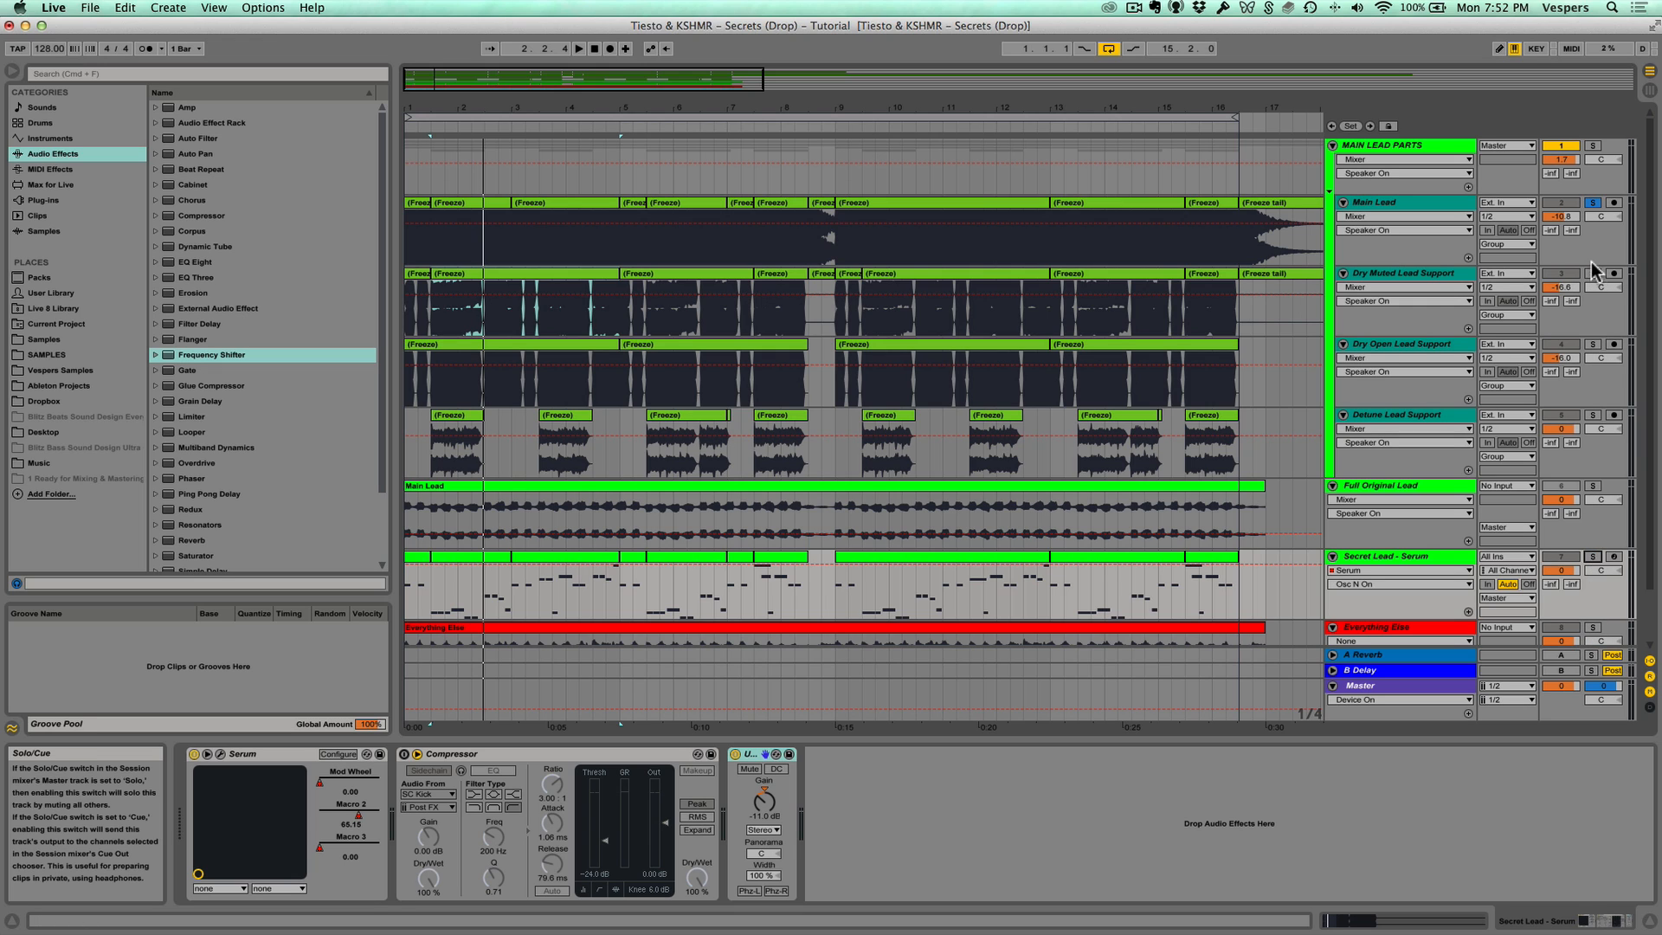
{"action": "left_click", "coordinate": [1384, 275]}
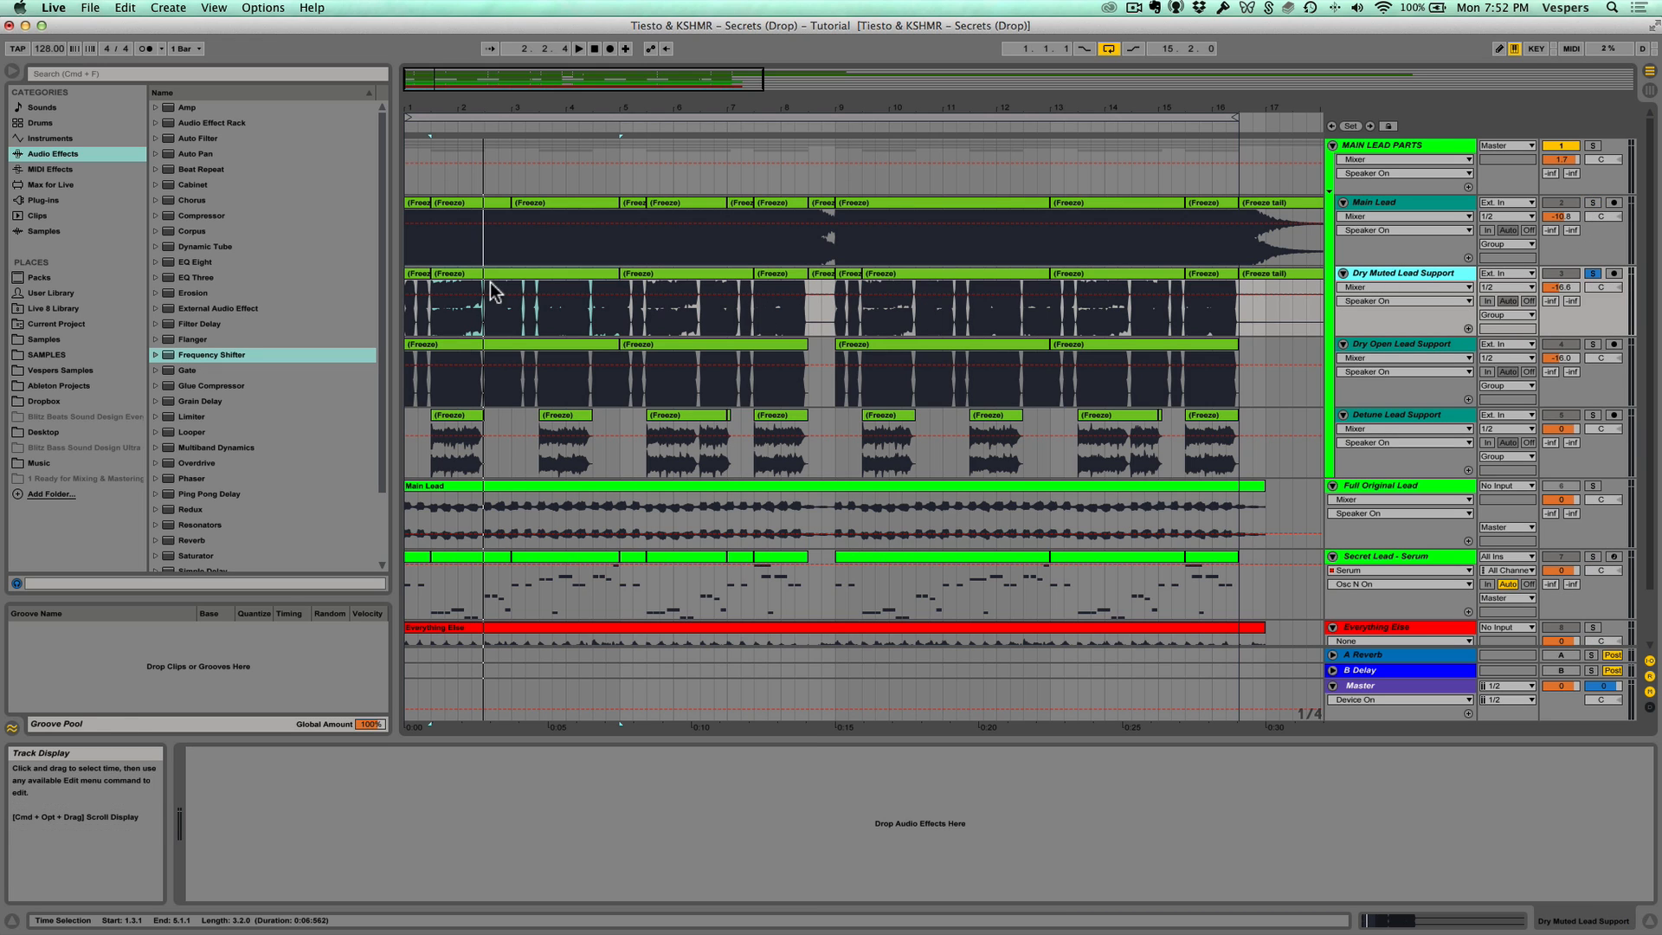
{"action": "key", "text": "space"}
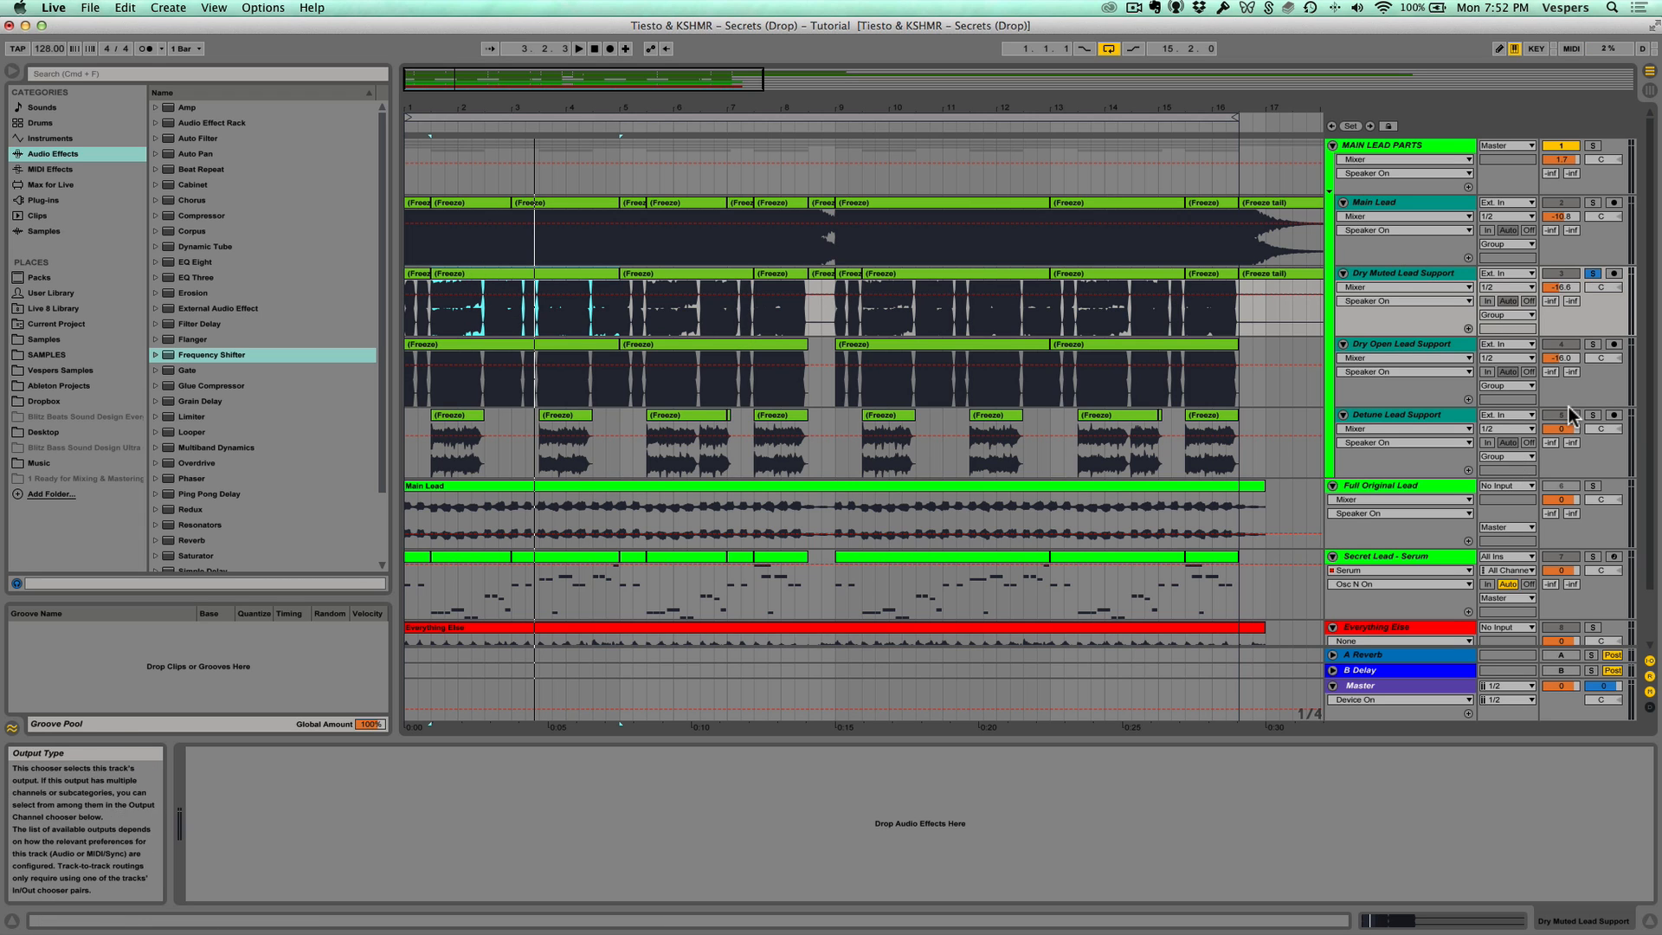
Solo the Secret Lead - Serum track in place of the muted support and reopen its Serum window.
{"action": "left_click", "coordinate": [1592, 273]}
{"action": "left_click", "coordinate": [1442, 559]}
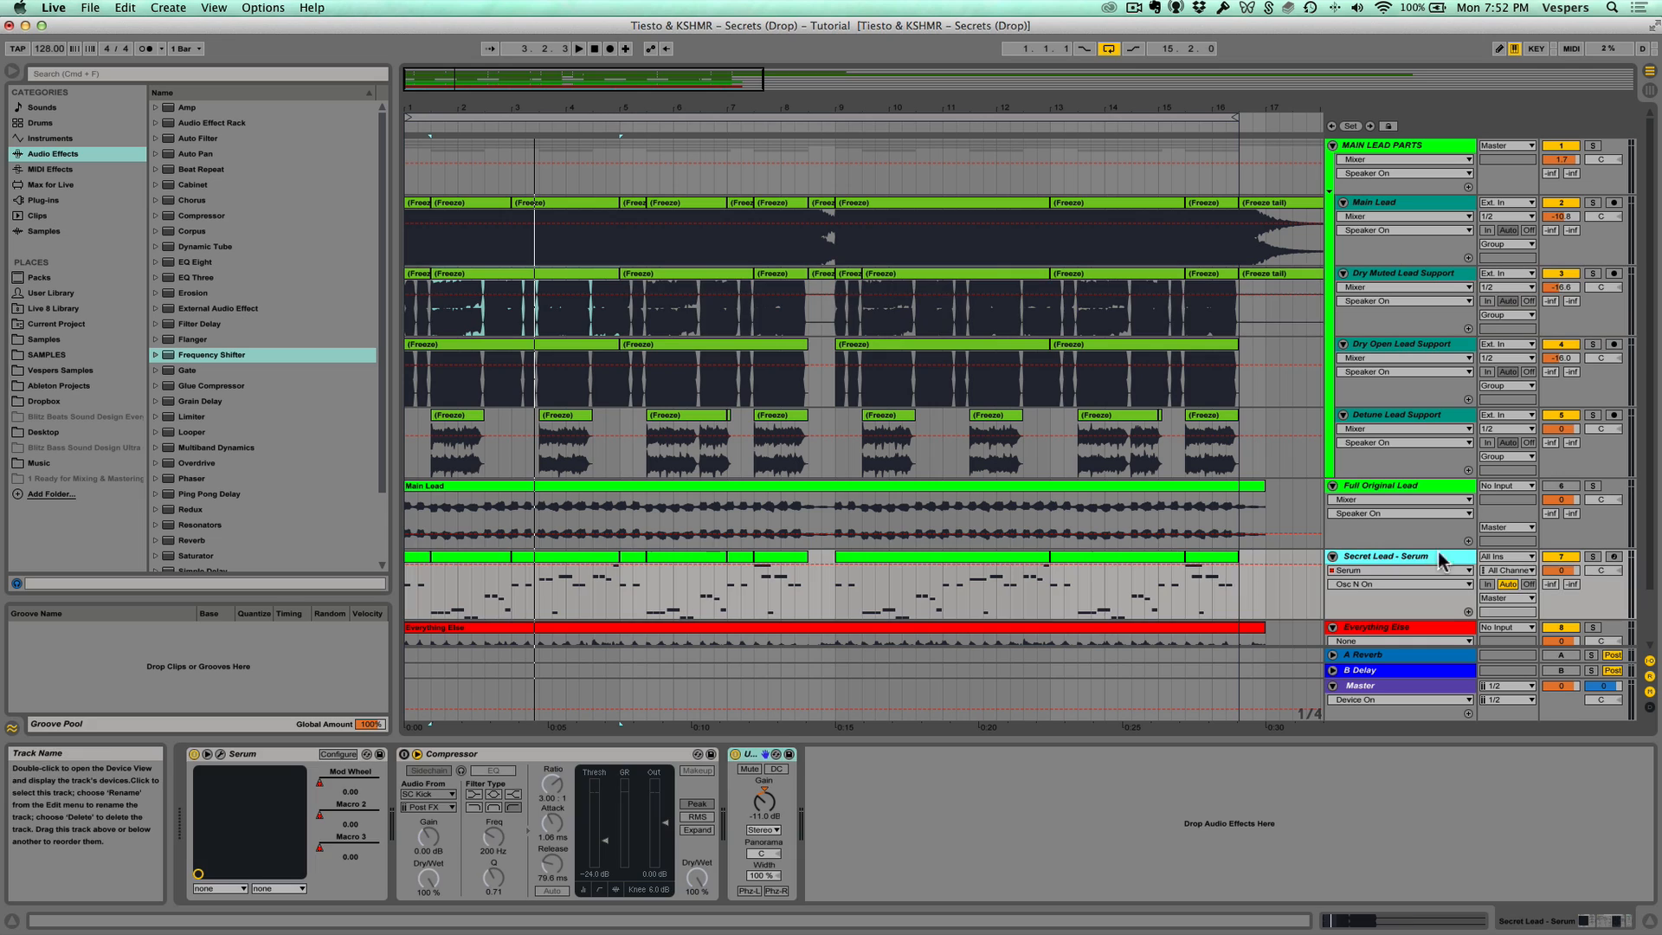
{"action": "left_click", "coordinate": [1592, 556]}
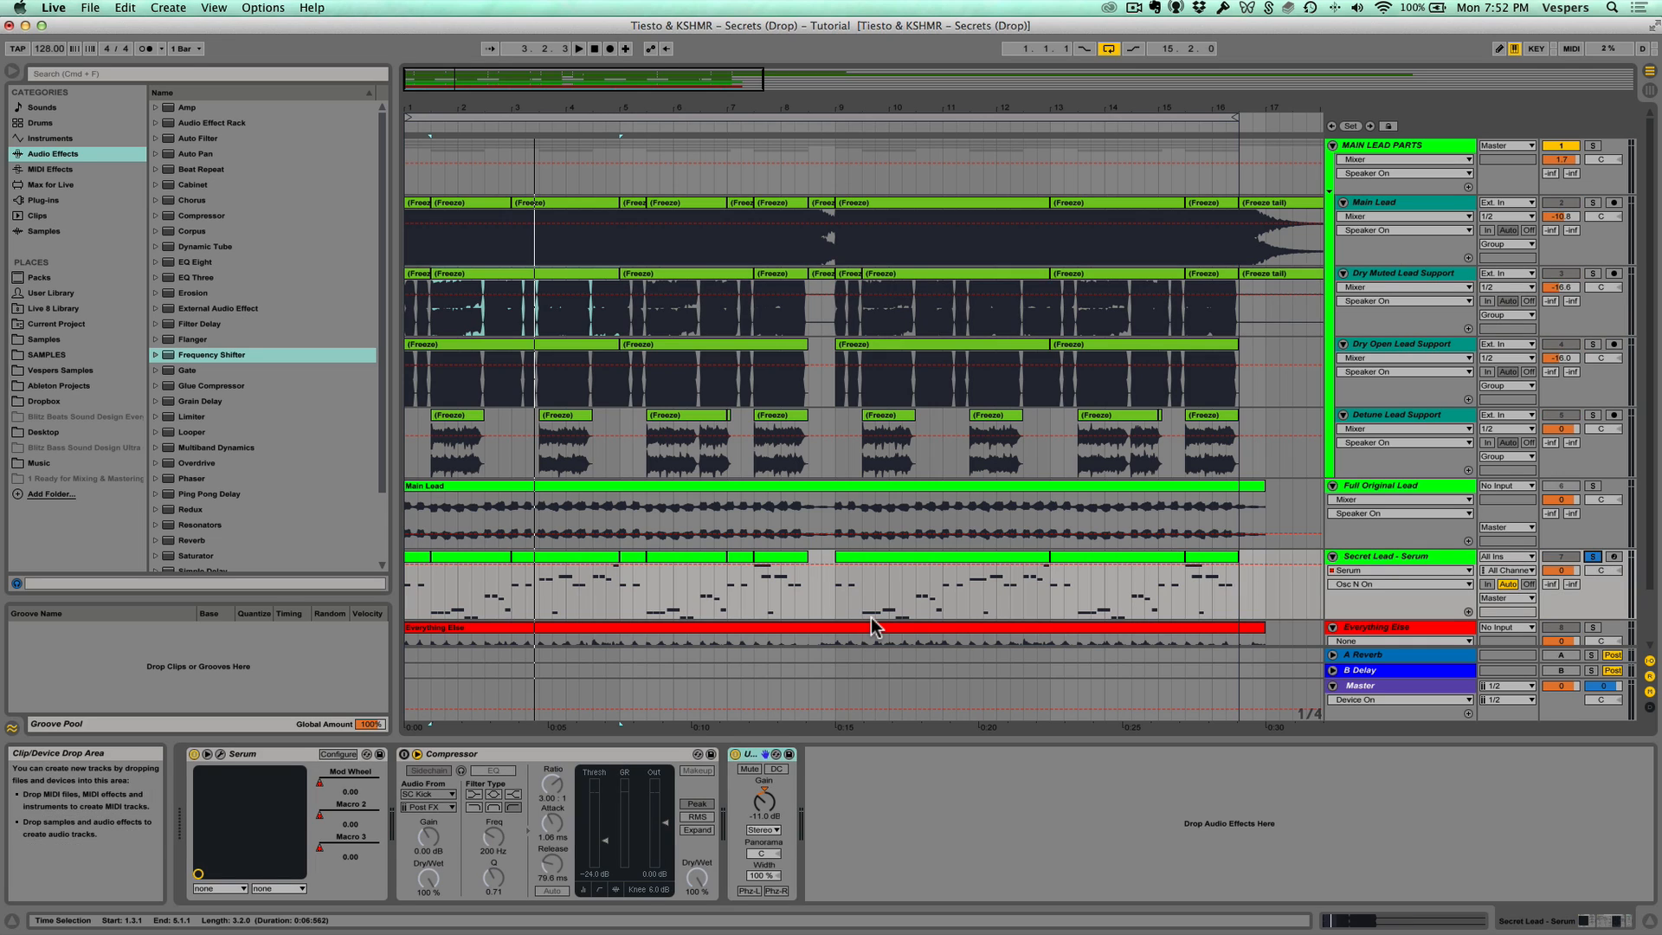
{"action": "left_click", "coordinate": [222, 754]}
{"action": "left_click_drag", "start_coordinate": [655, 334], "coordinate": [596, 204]}
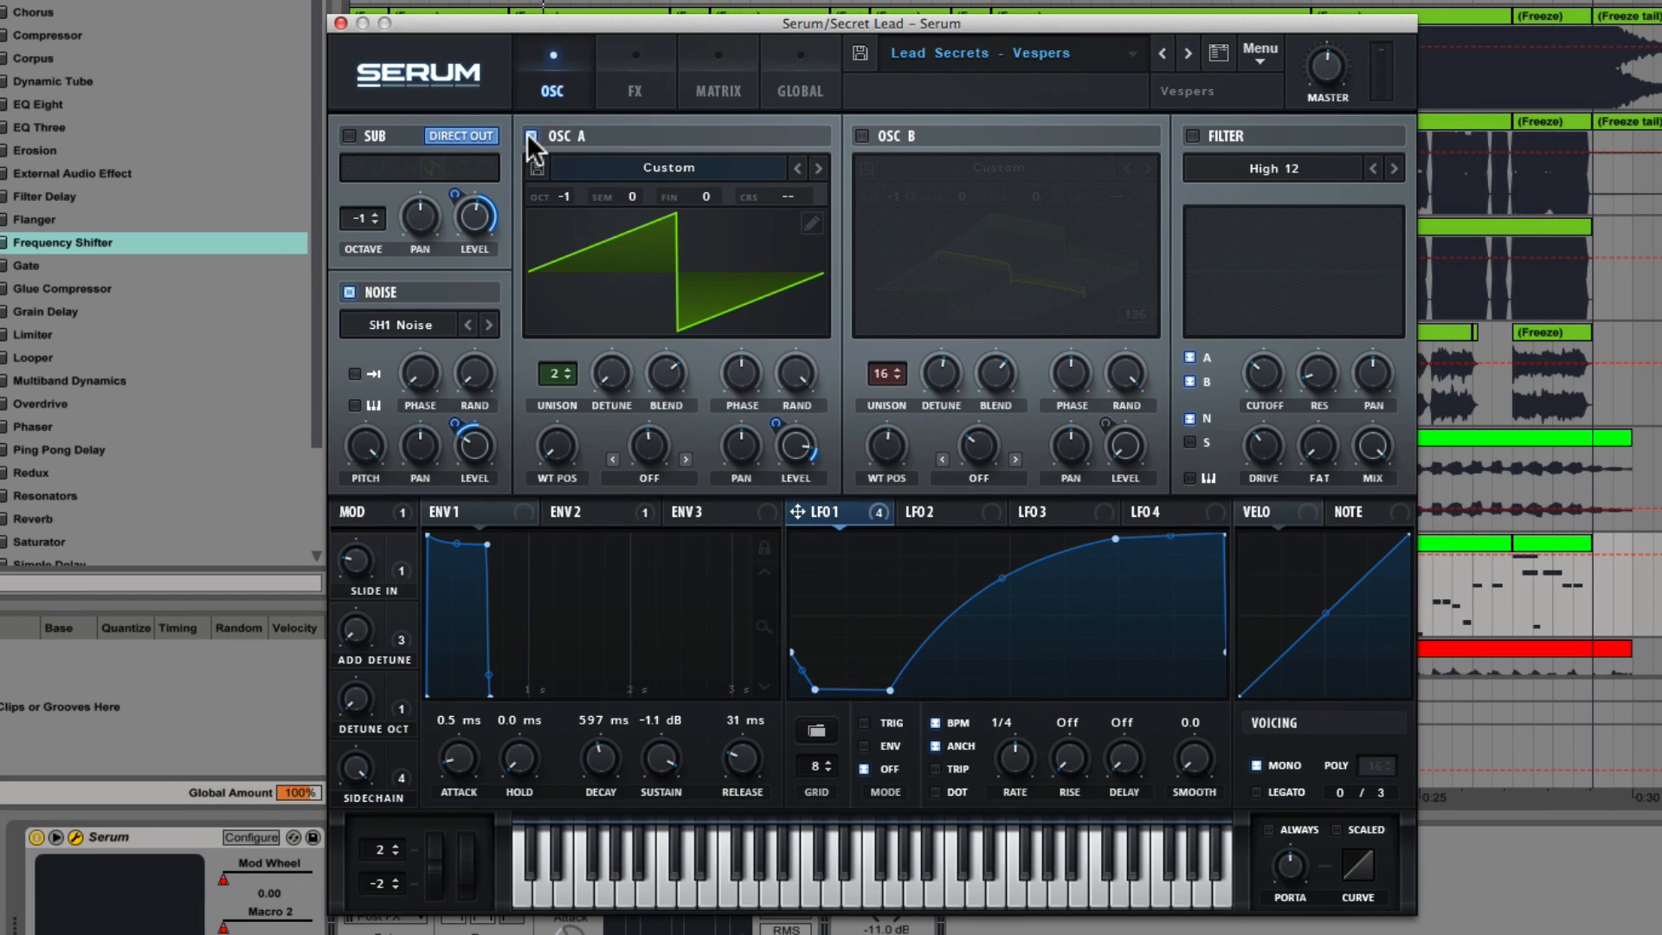
Turn off OSC A and the noise oscillator, and enable the sub oscillator on its own.
{"action": "left_click", "coordinate": [527, 276]}
{"action": "left_click", "coordinate": [350, 292]}
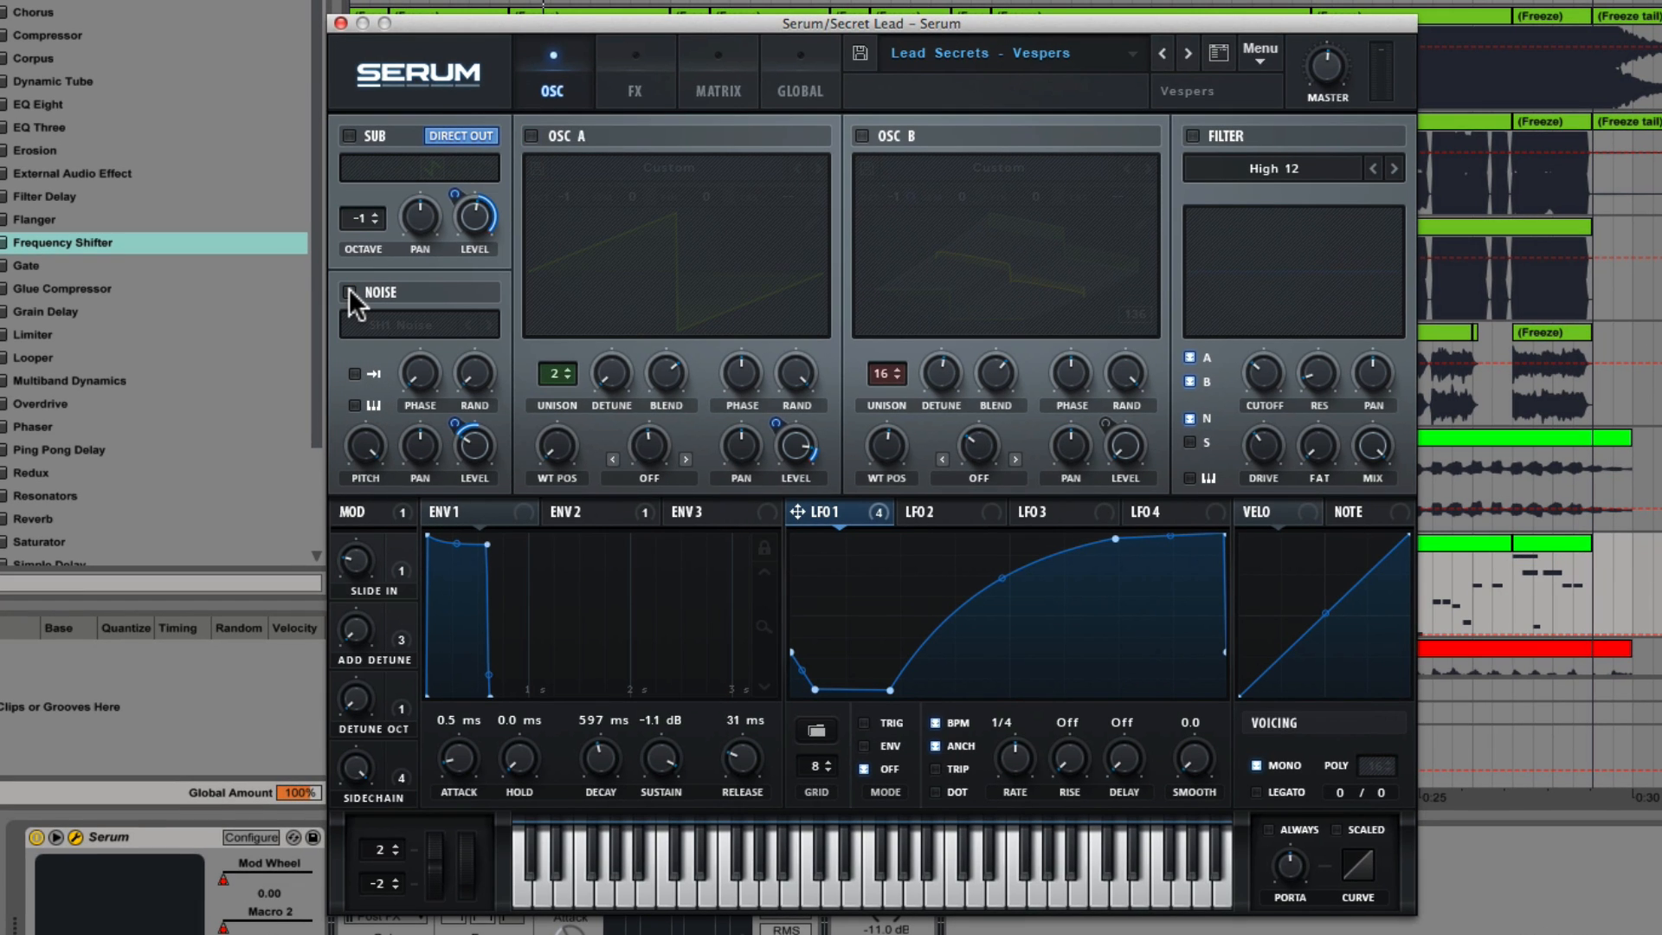
{"action": "left_click", "coordinate": [348, 136]}
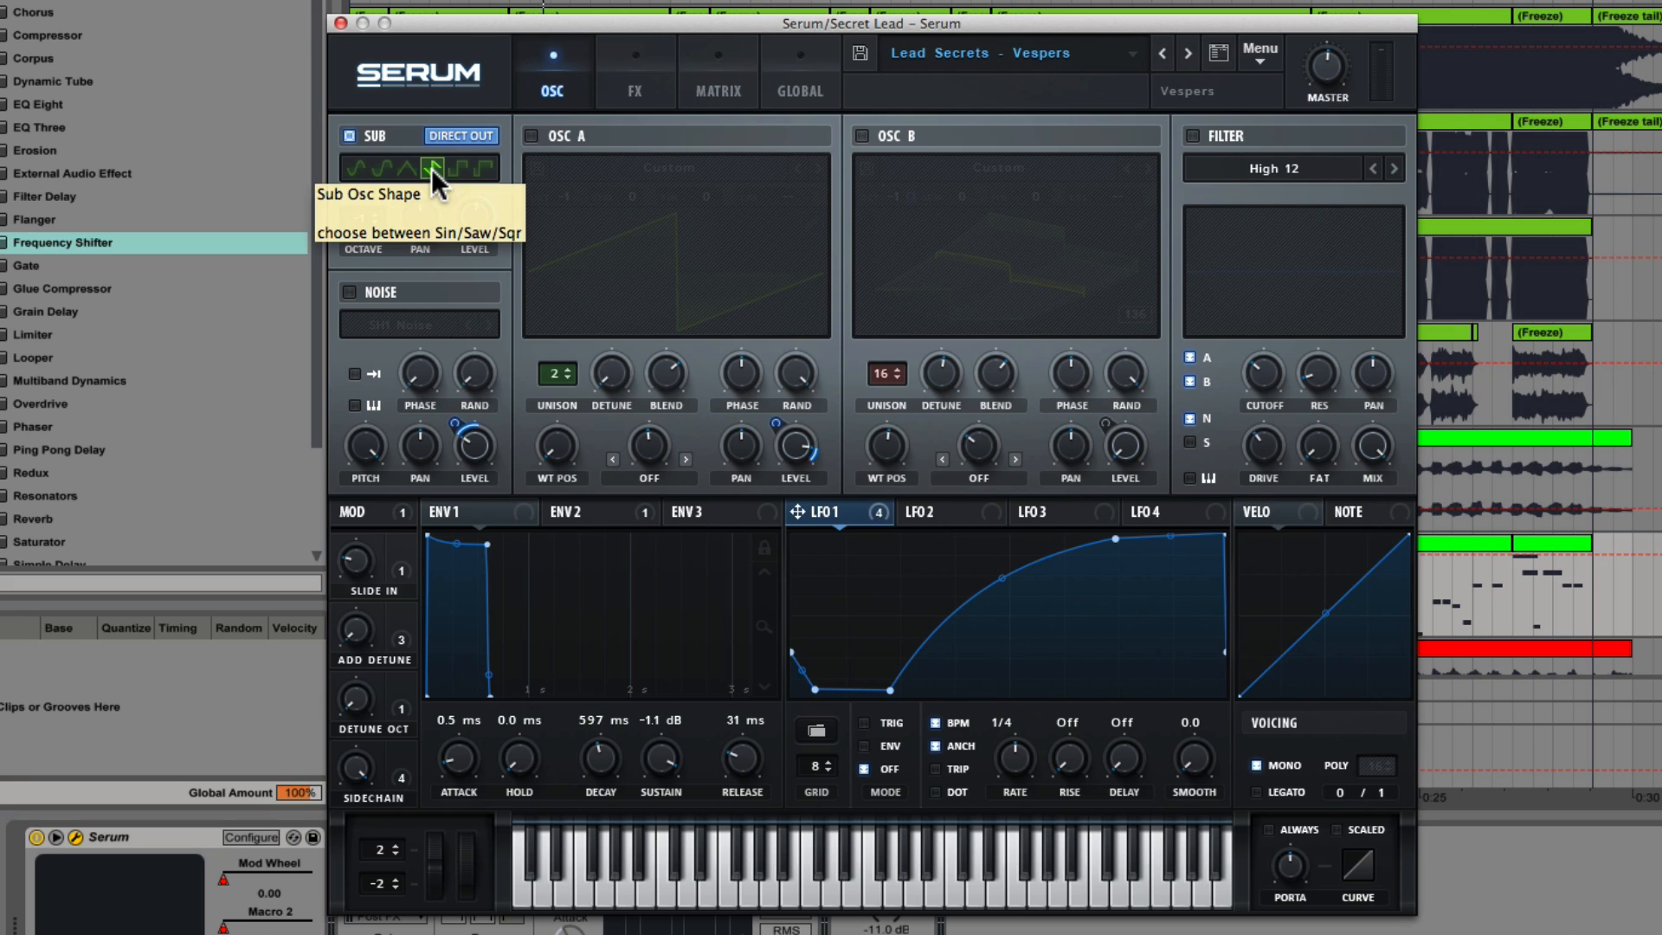
Review the whole FX rack, return to the oscillator page, and audition the sub oscillator alone.
{"action": "left_click", "coordinate": [718, 81]}
{"action": "left_click", "coordinate": [632, 90]}
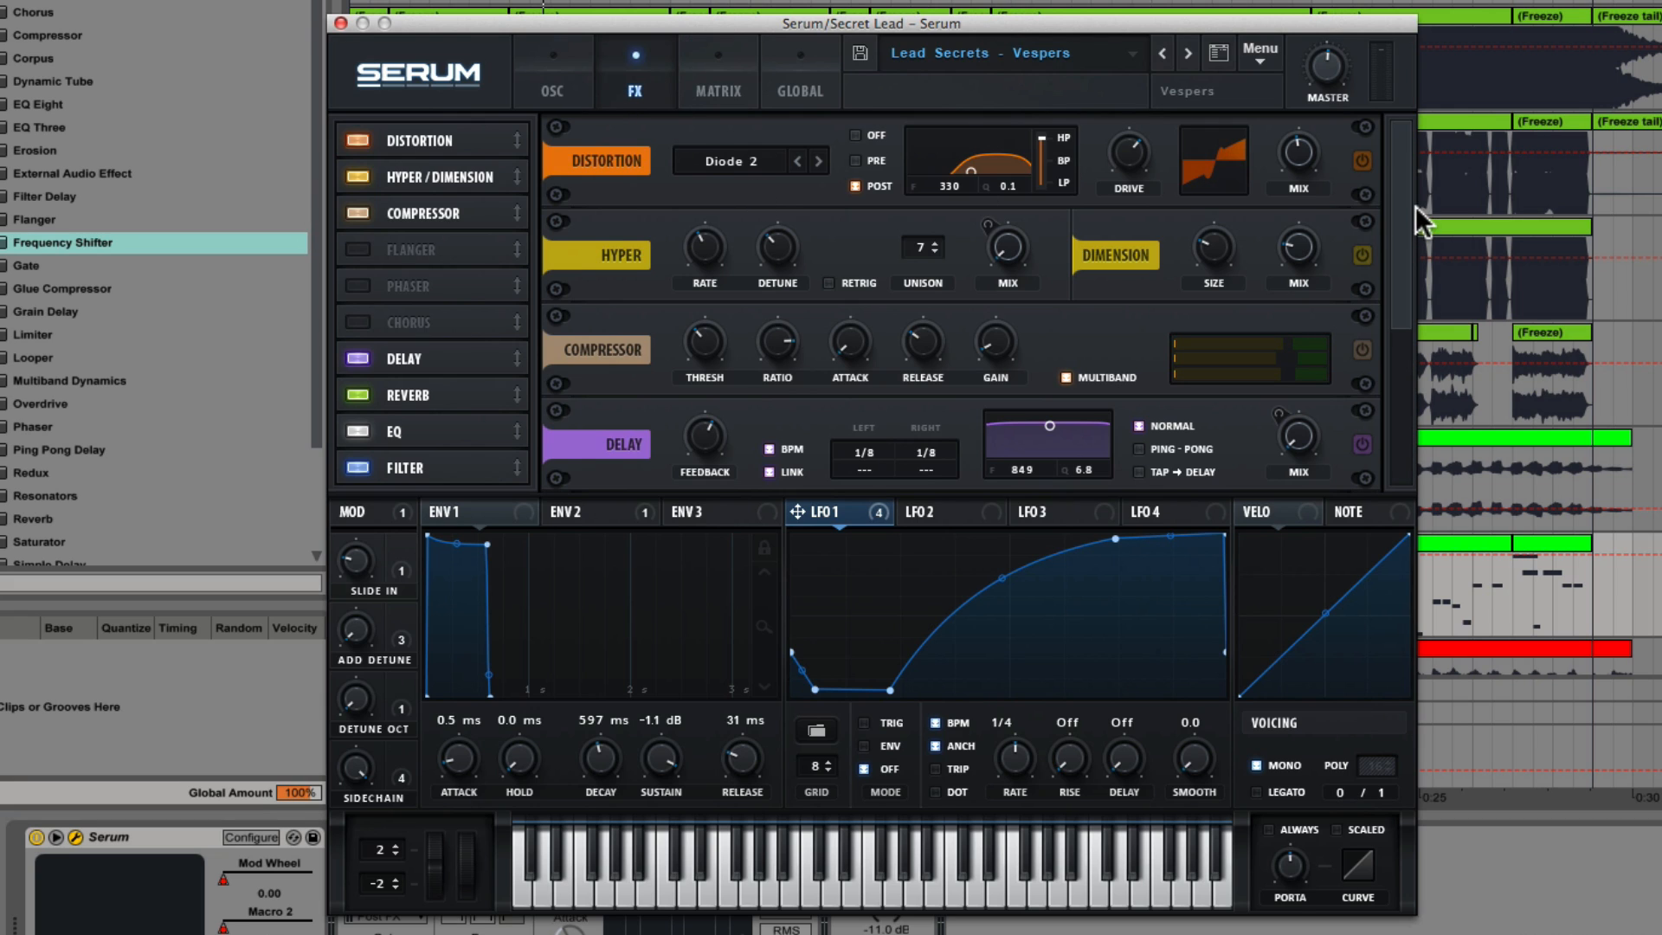
{"action": "left_click_drag", "start_coordinate": [1415, 206], "coordinate": [1416, 381]}
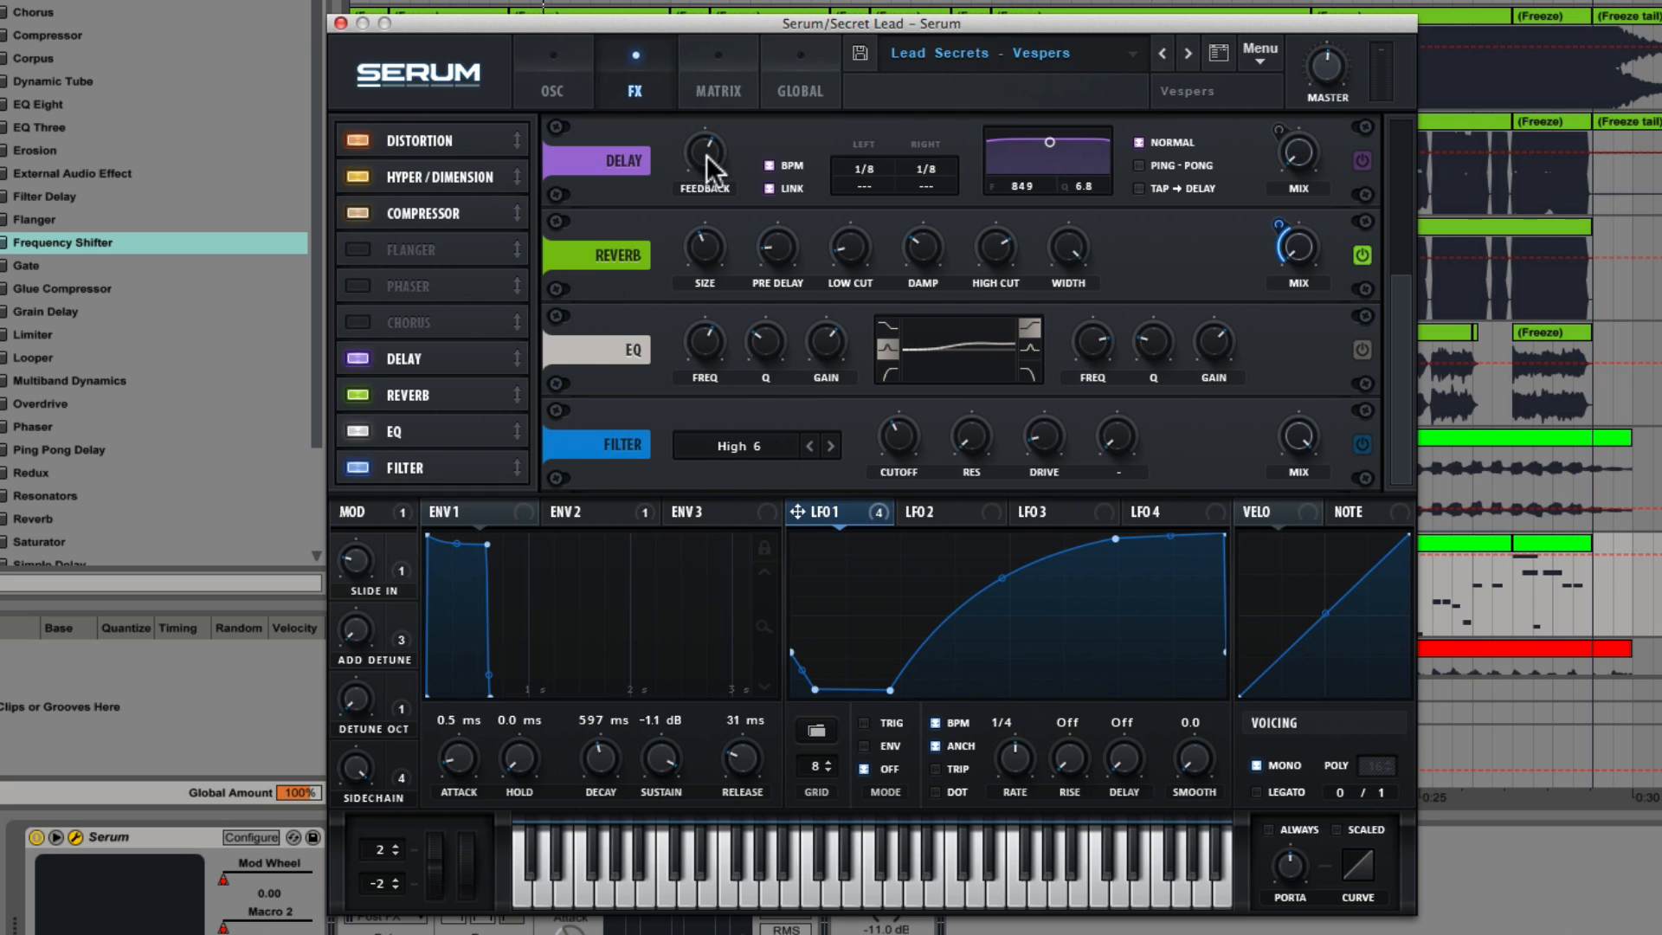
{"action": "left_click_drag", "start_coordinate": [1395, 326], "coordinate": [1415, 171]}
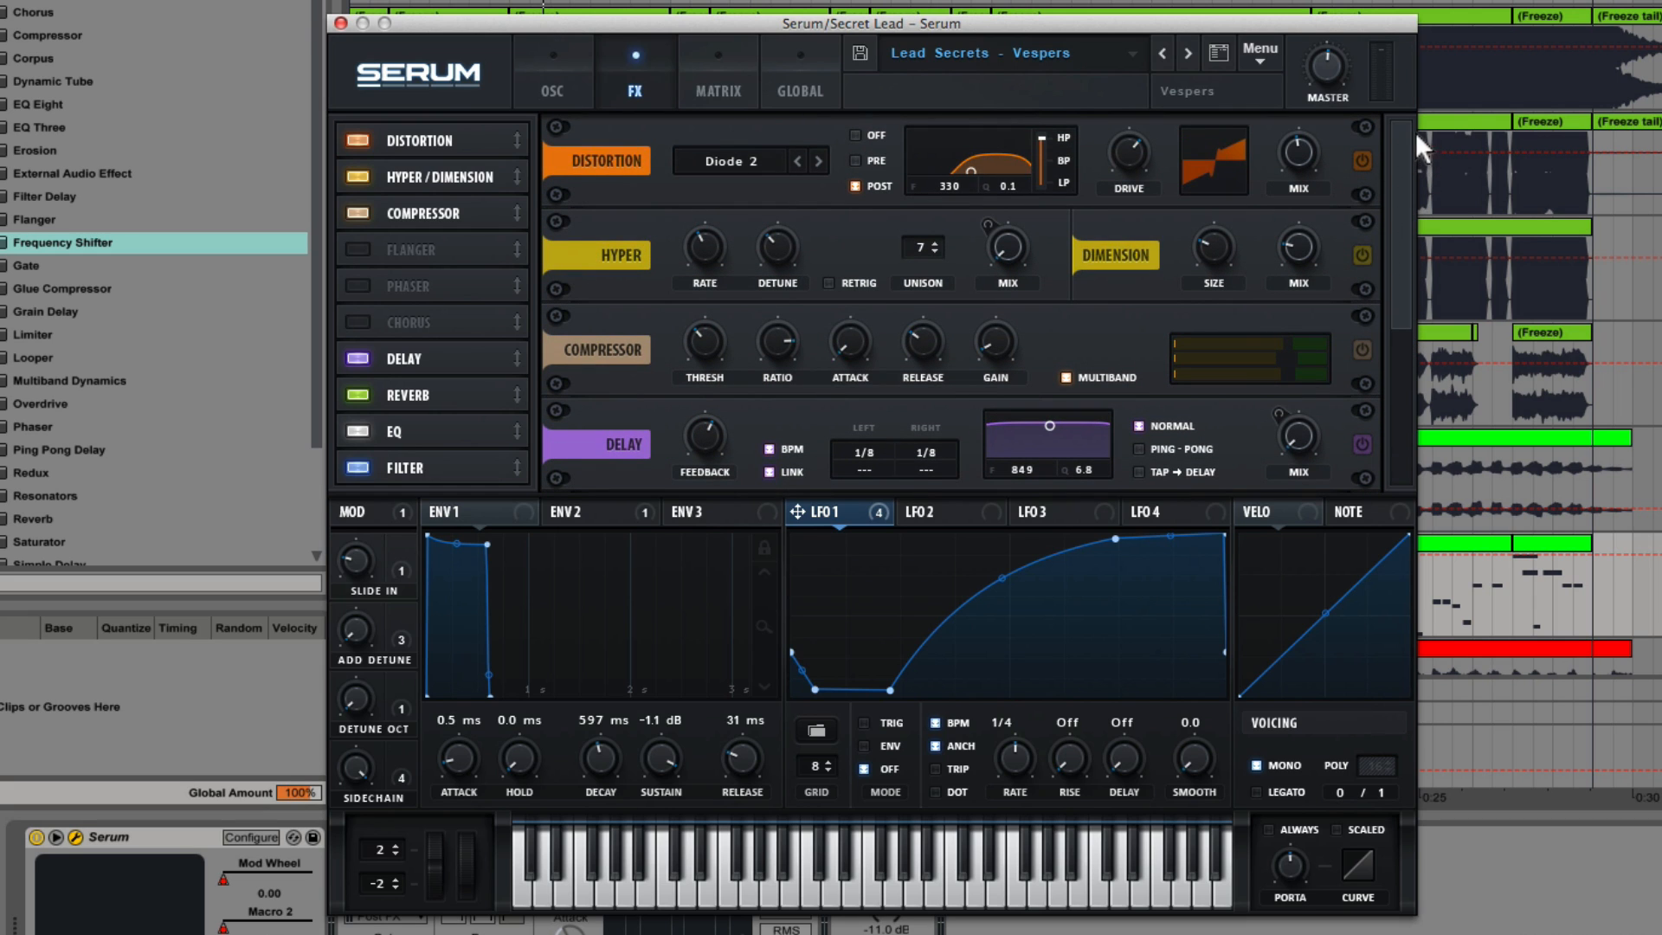
{"action": "left_click", "coordinate": [551, 84]}
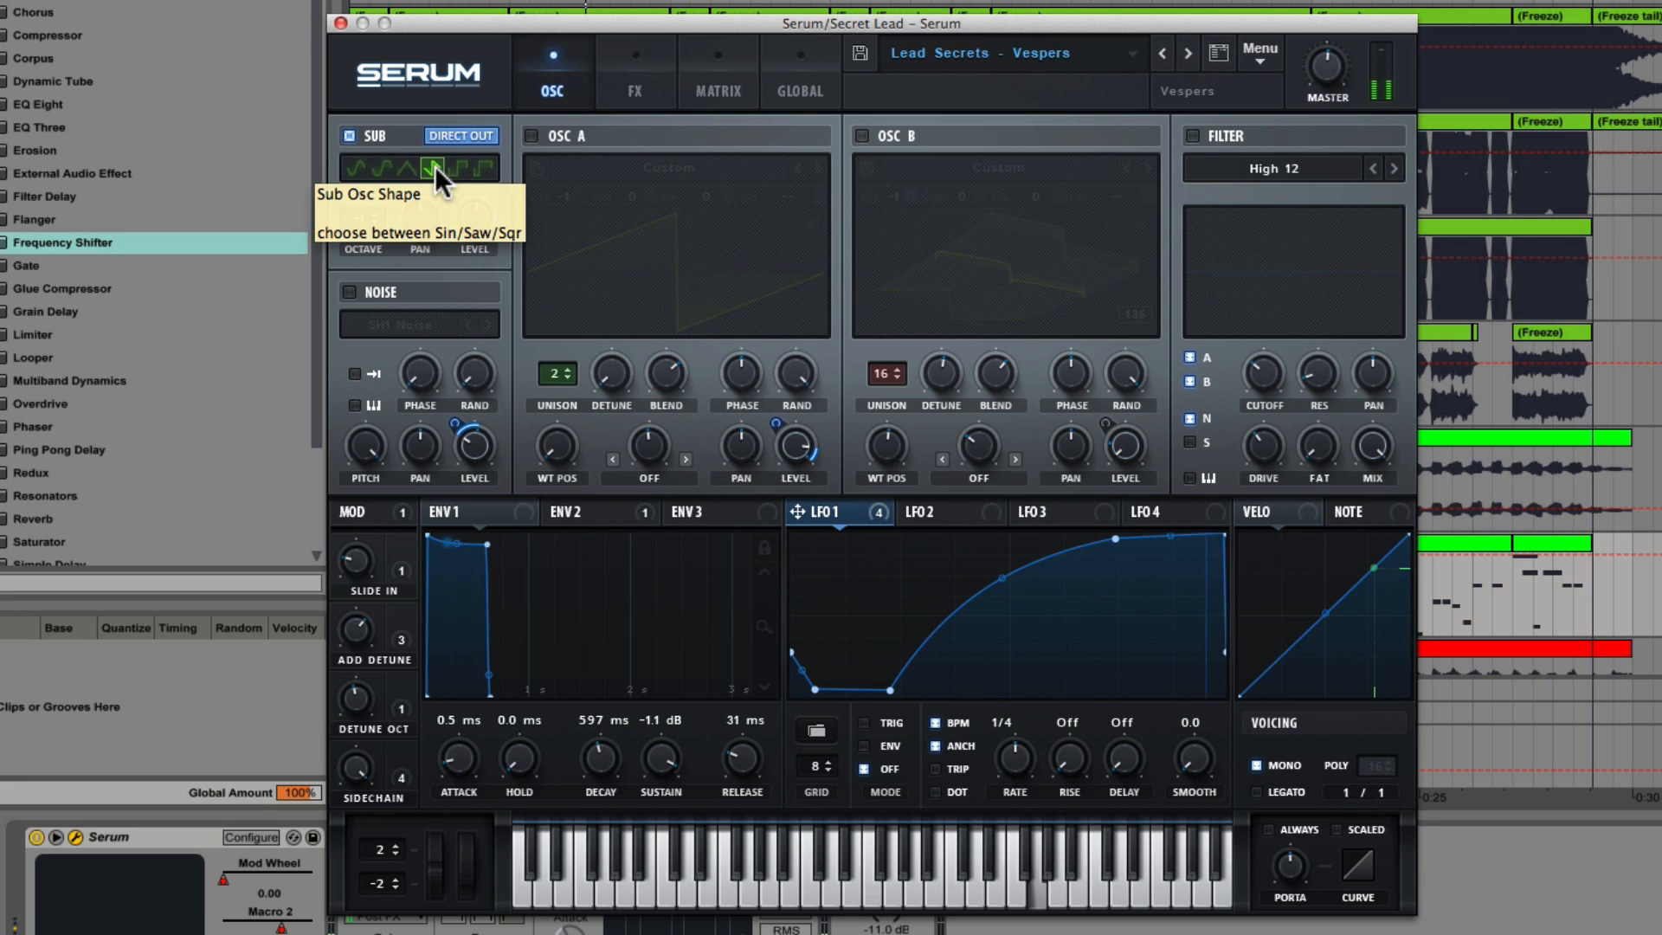
Turn OSC A and the noise oscillator back on and audition them together with the sub.
{"action": "left_click", "coordinate": [532, 135]}
{"action": "left_click", "coordinate": [350, 291]}
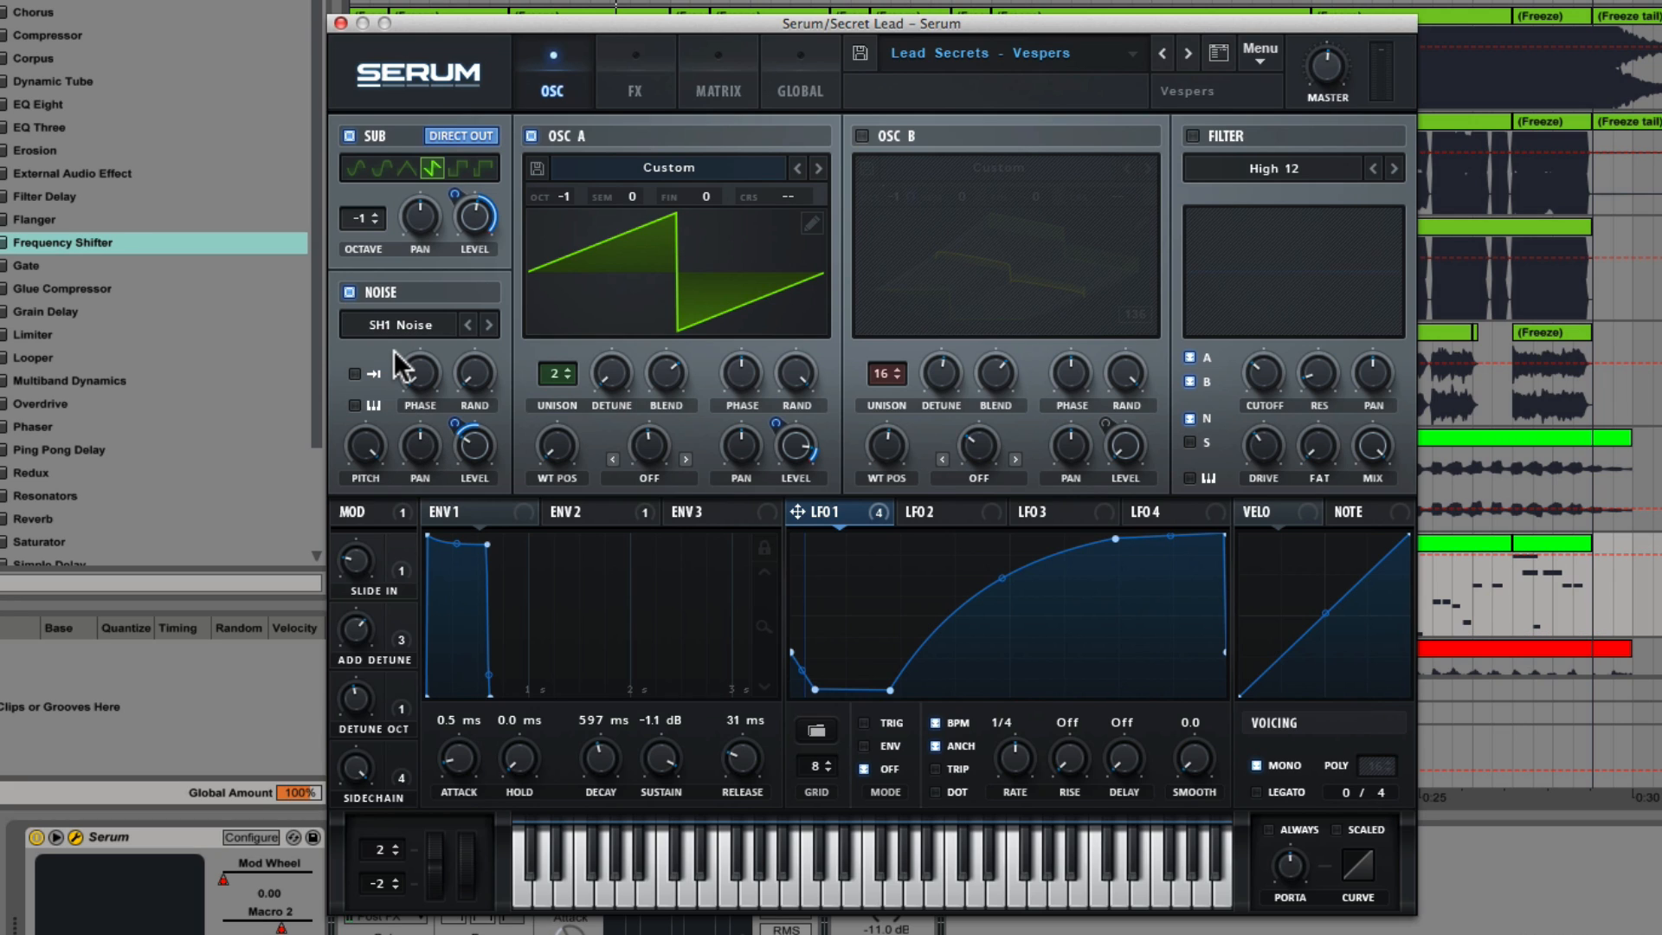
{"action": "key", "text": "space"}
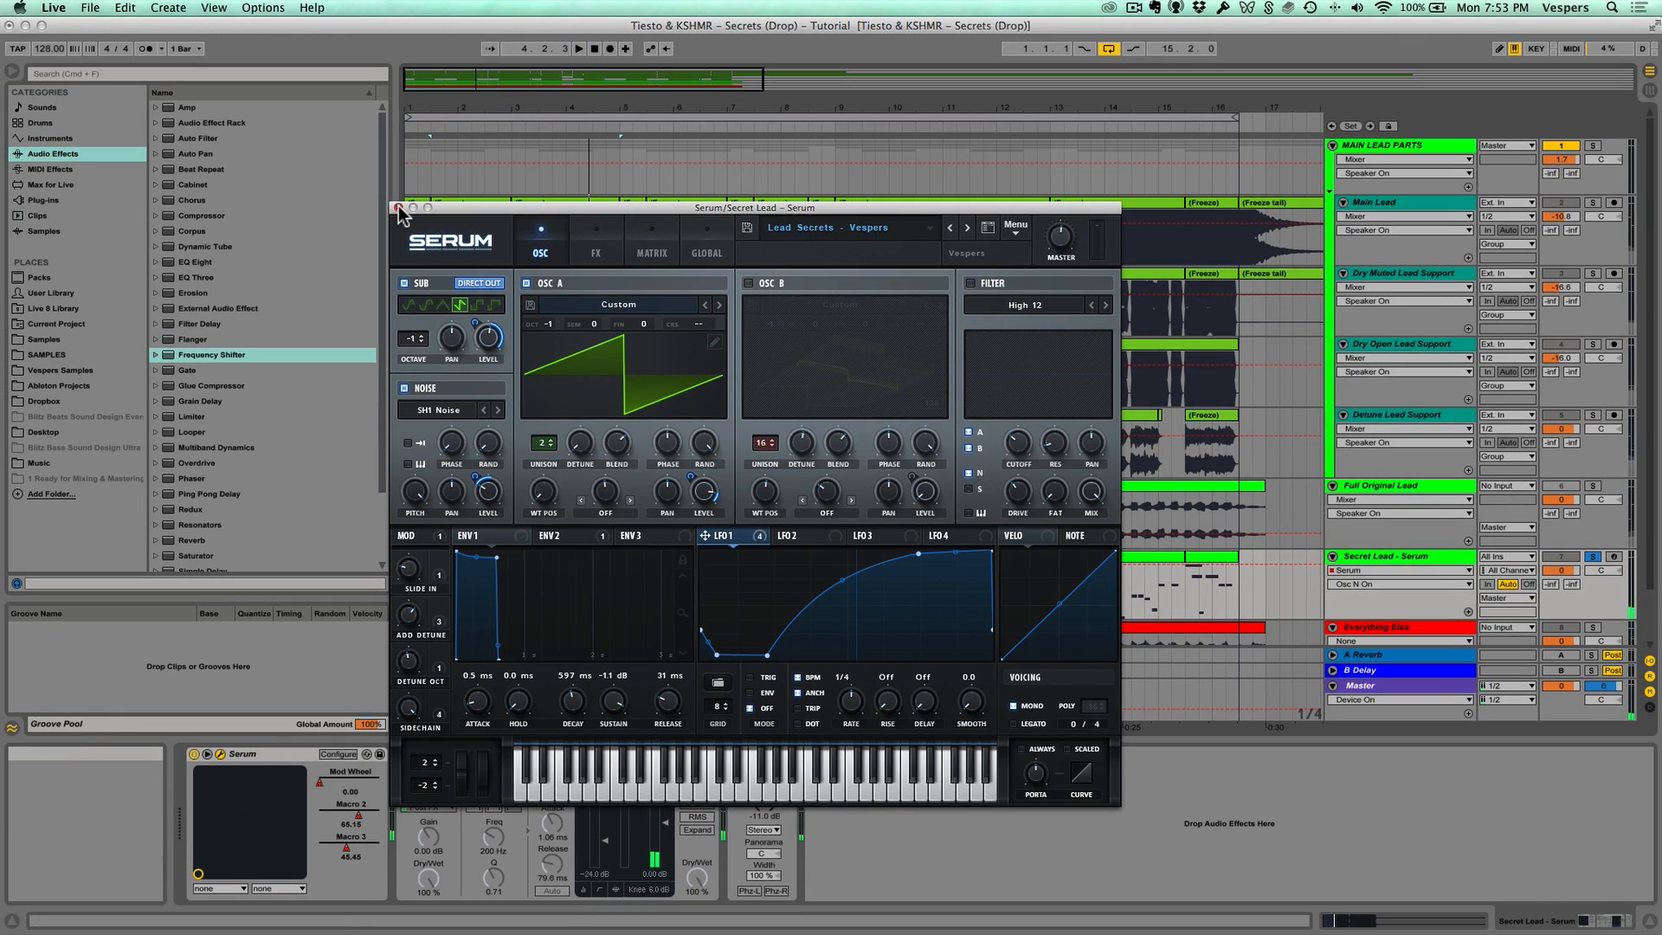
Close the Serum window, solo the Dry Open Lead Support track, and audition it from bar 1.
{"action": "left_click", "coordinate": [397, 208]}
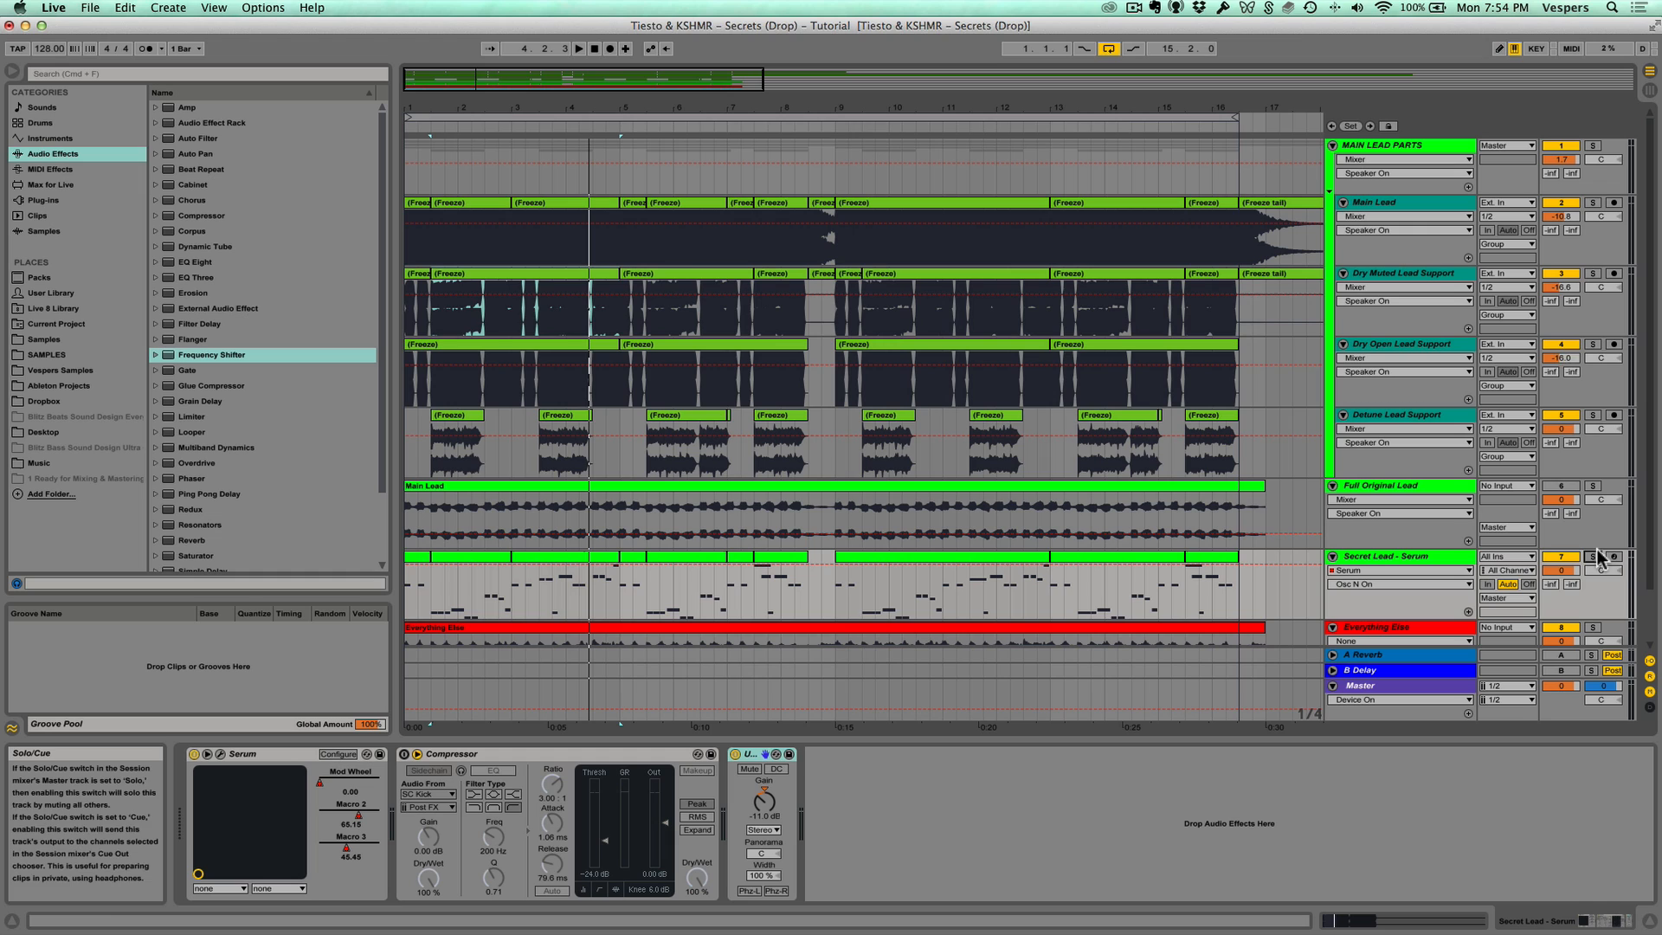
{"action": "left_click", "coordinate": [1591, 346]}
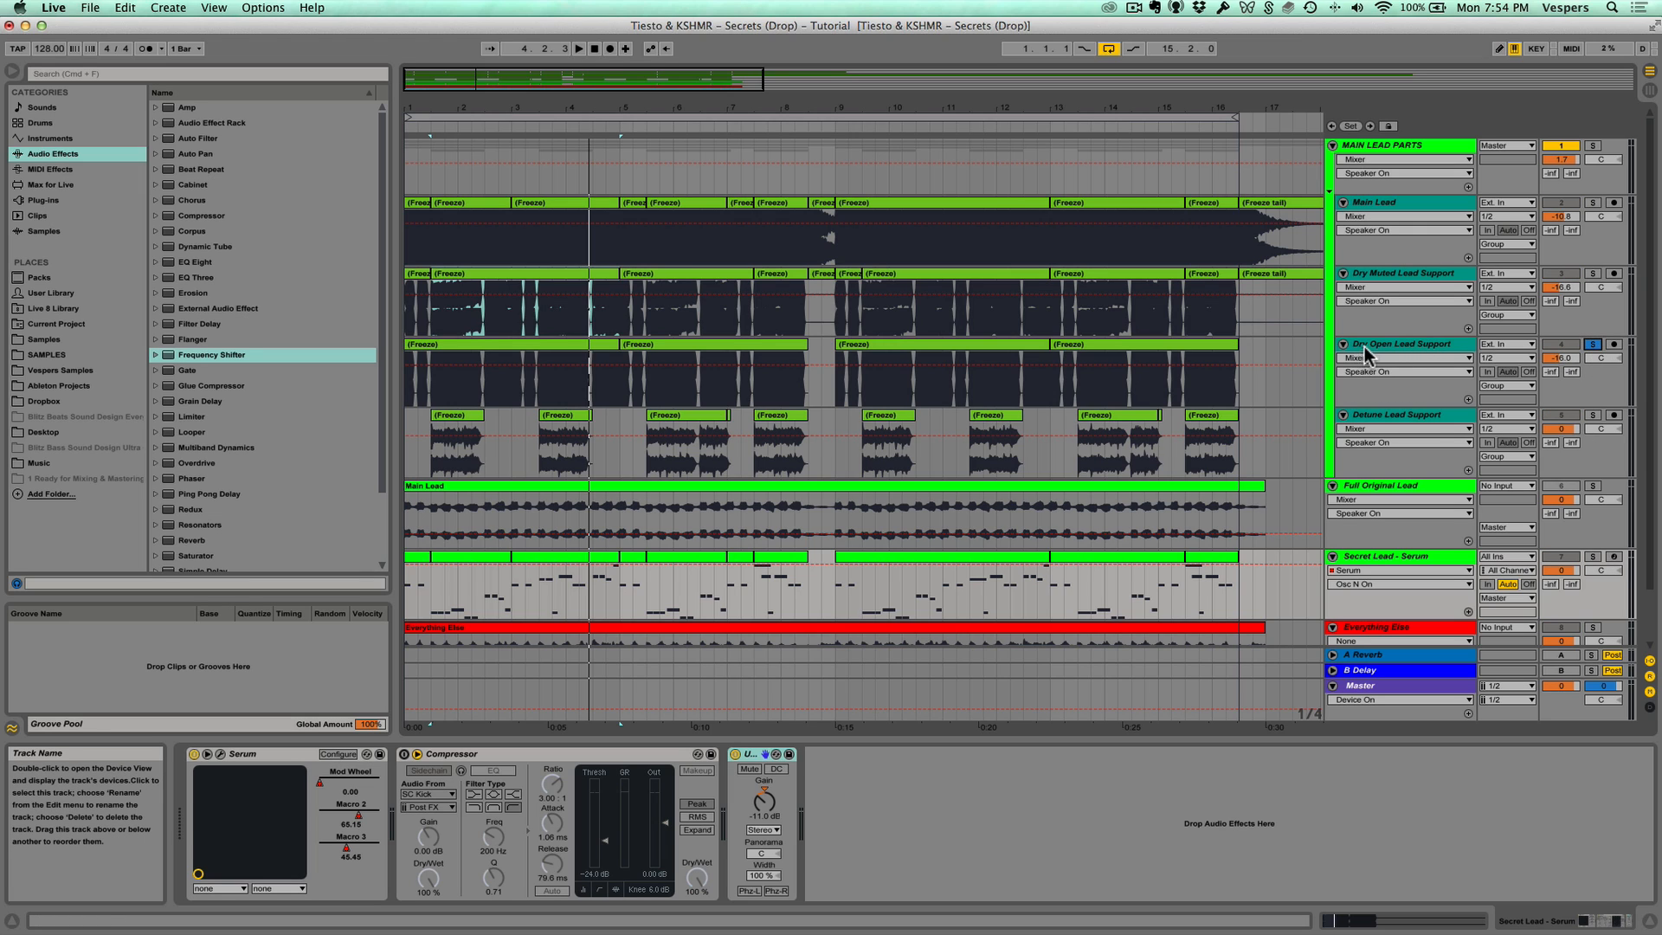
{"action": "left_click", "coordinate": [1404, 346]}
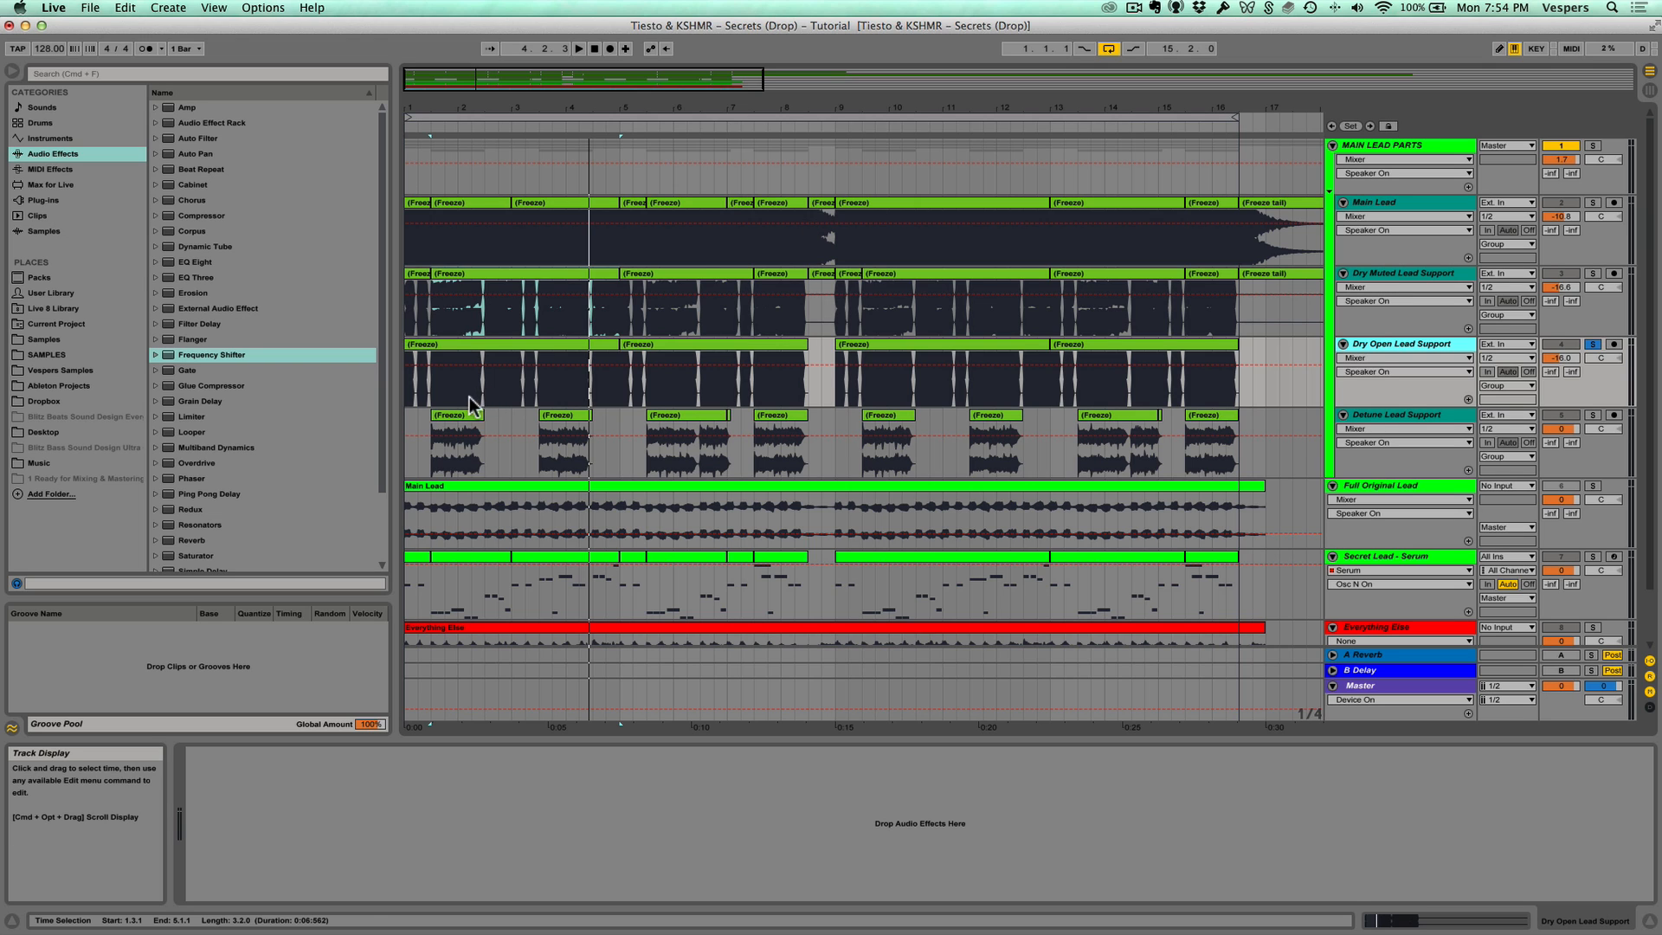
{"action": "left_click", "coordinate": [465, 346]}
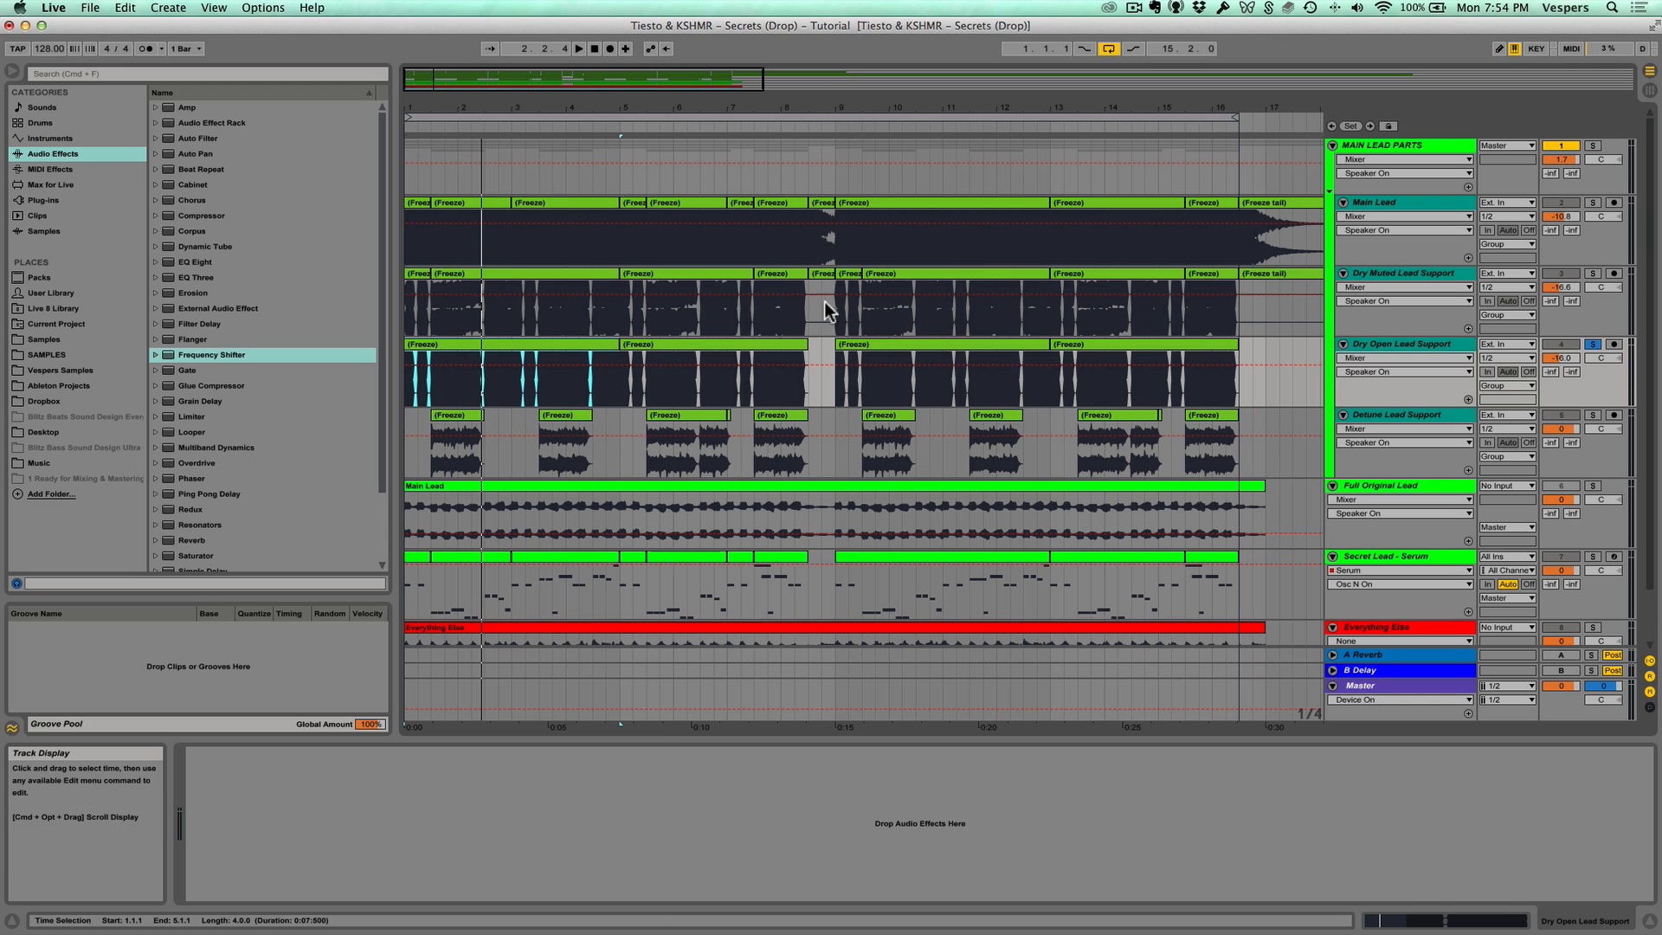
Switch the solo from the Dry Open Lead Support track to Secret Lead - Serum and open its Serum window.
{"action": "left_click", "coordinate": [1592, 343]}
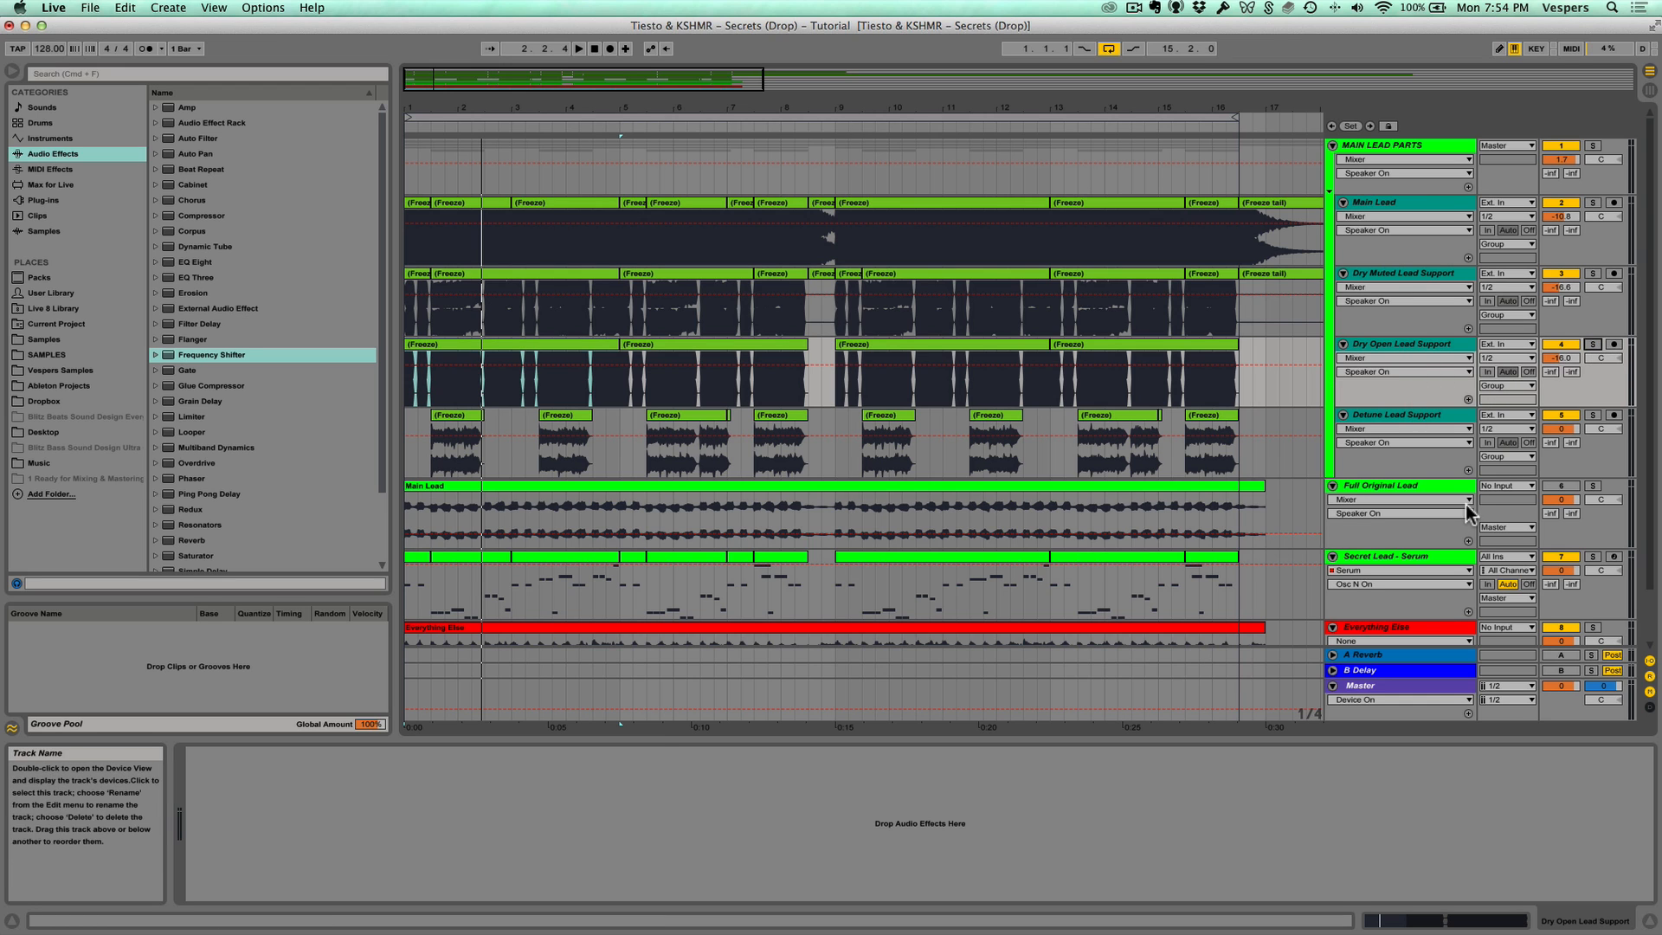
{"action": "left_click", "coordinate": [1592, 556]}
{"action": "left_click", "coordinate": [1380, 556]}
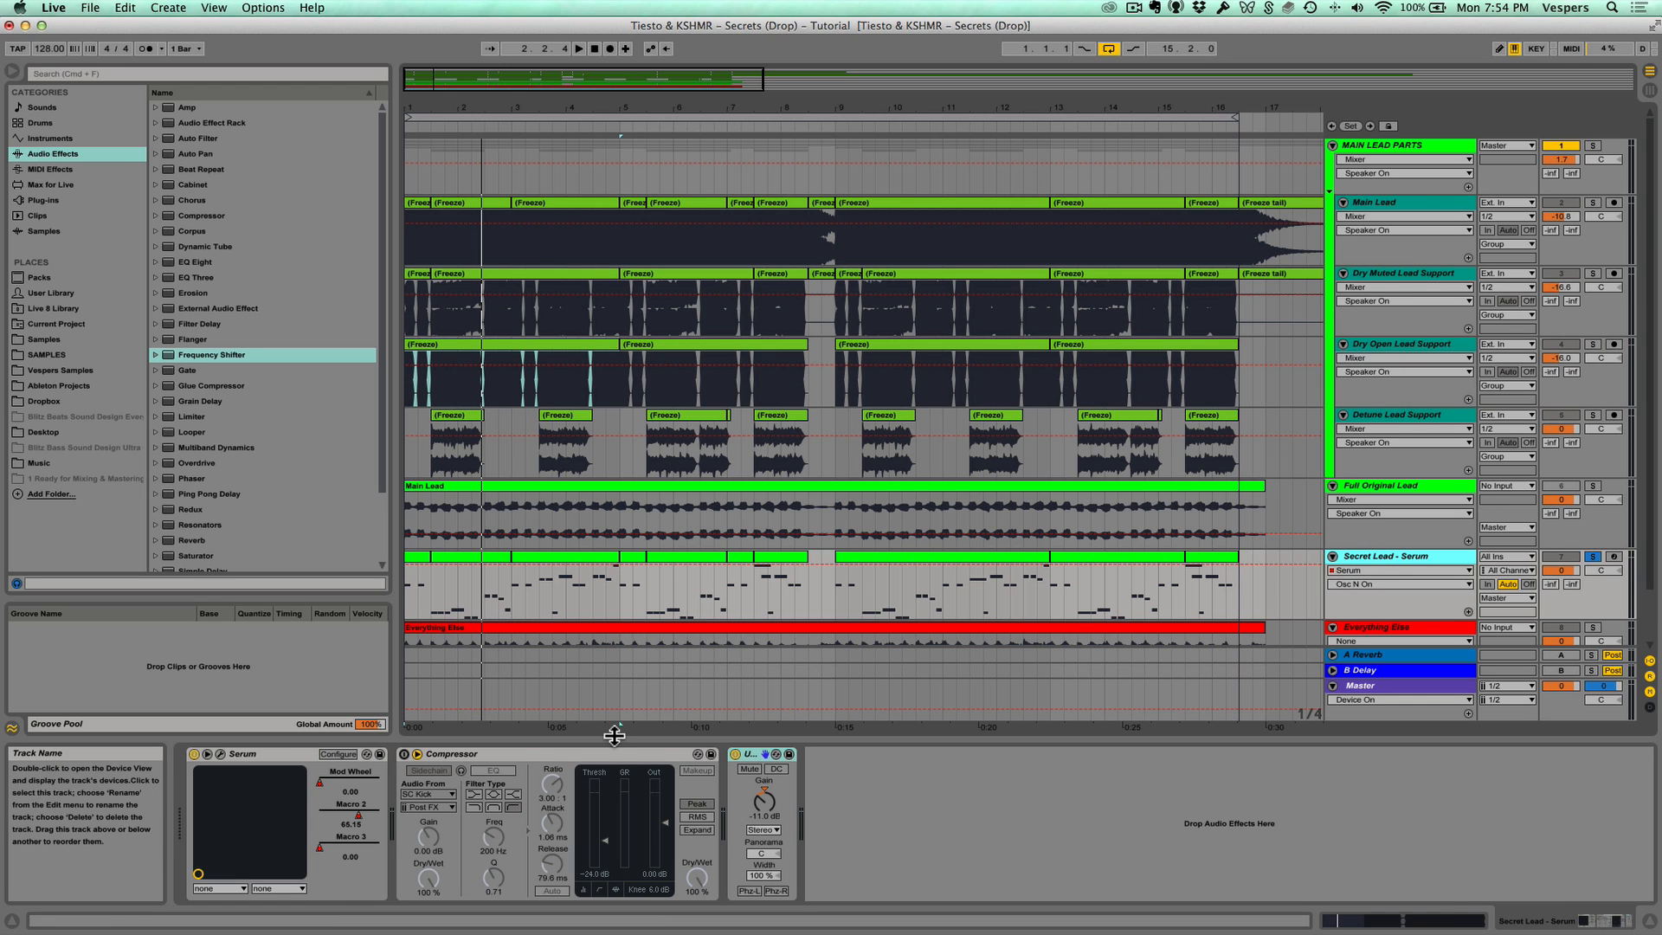
{"action": "left_click", "coordinate": [220, 753]}
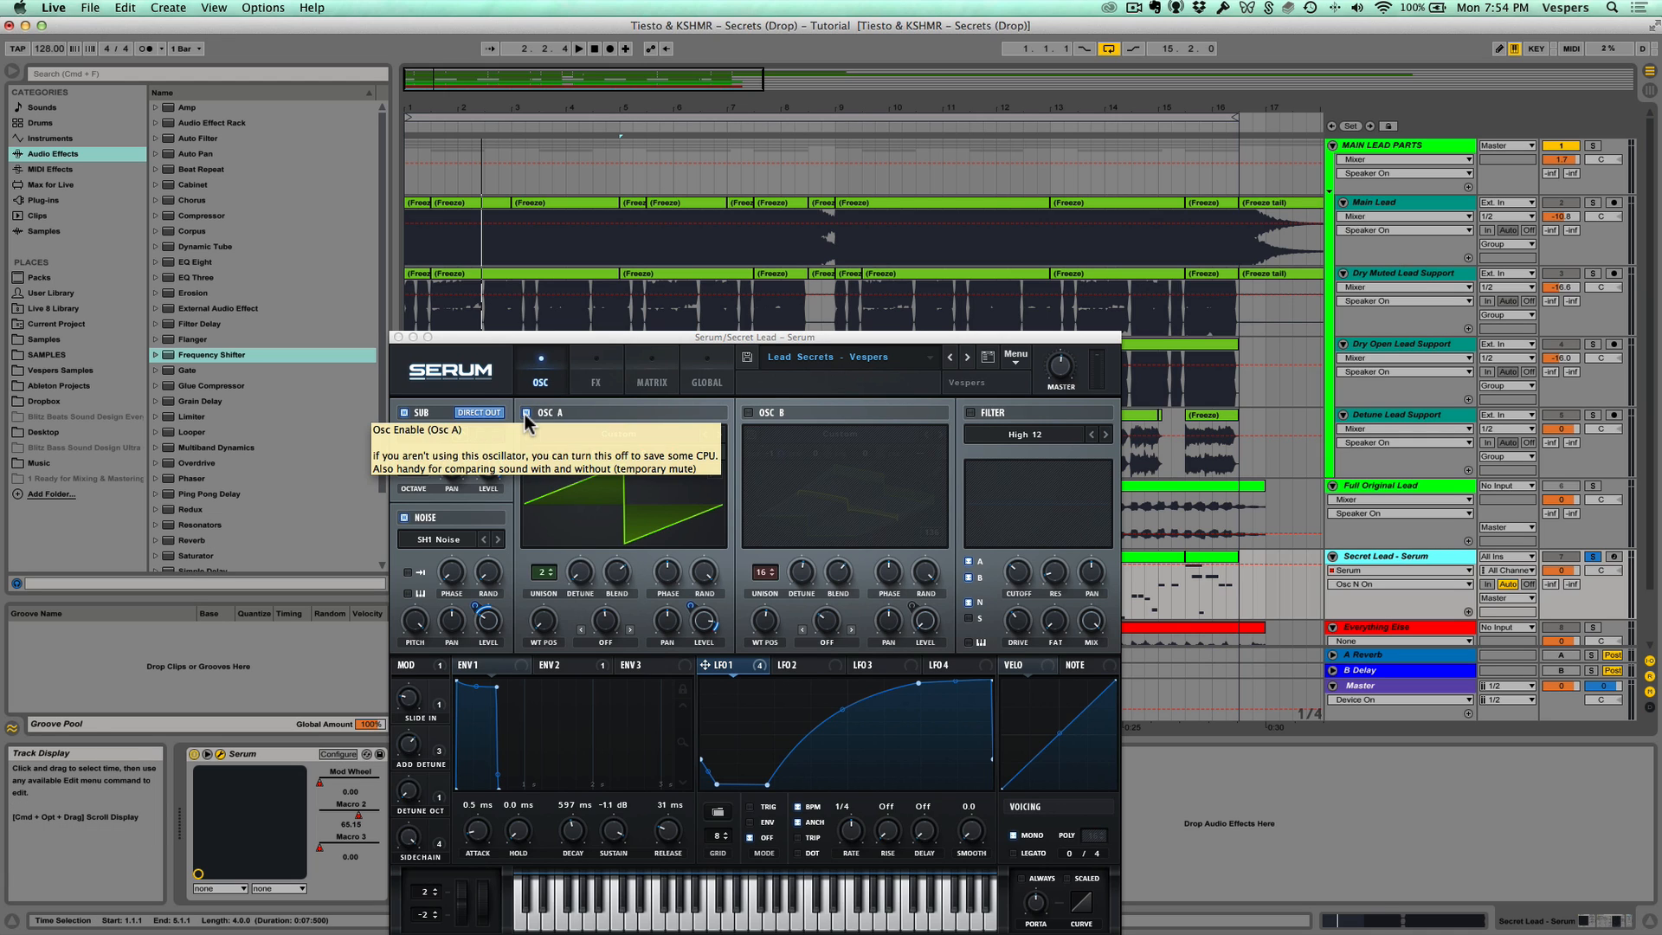
Play the lead while trying a noise level of 70%, set it to 38%, and close the Serum window.
{"action": "key", "text": "space"}
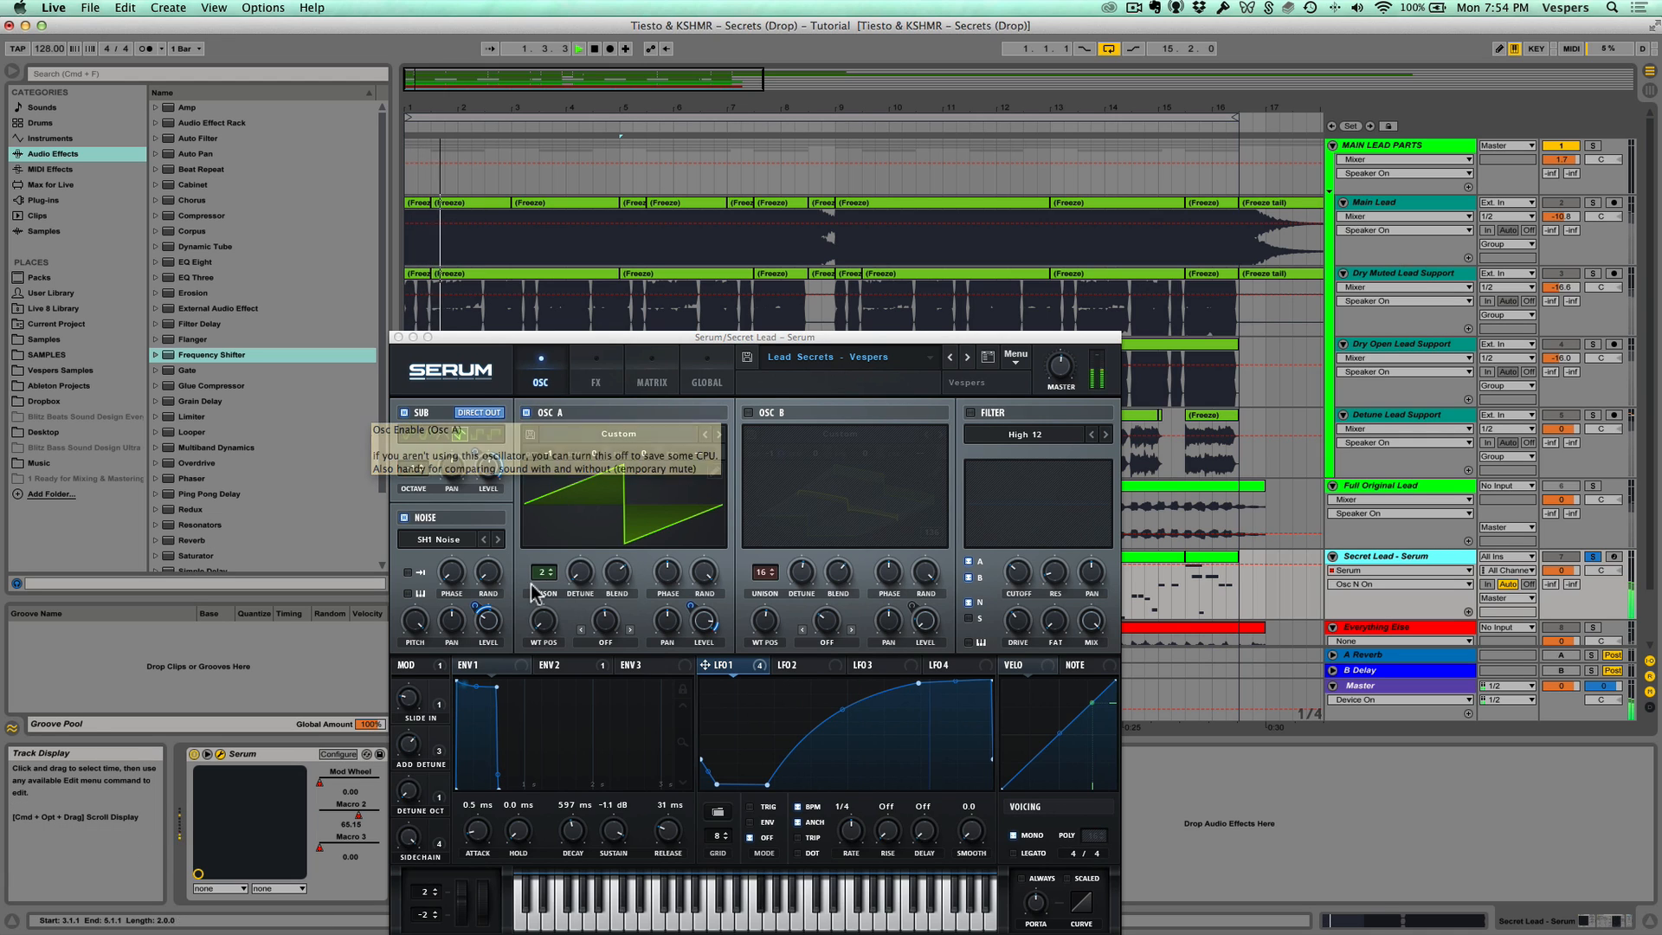
{"action": "mouse_move", "coordinate": [490, 625]}
{"action": "left_mouse_down"}
{"action": "mouse_move", "coordinate": [490, 579]}
{"action": "mouse_move", "coordinate": [490, 606]}
{"action": "left_mouse_up"}
{"action": "key", "text": "space"}
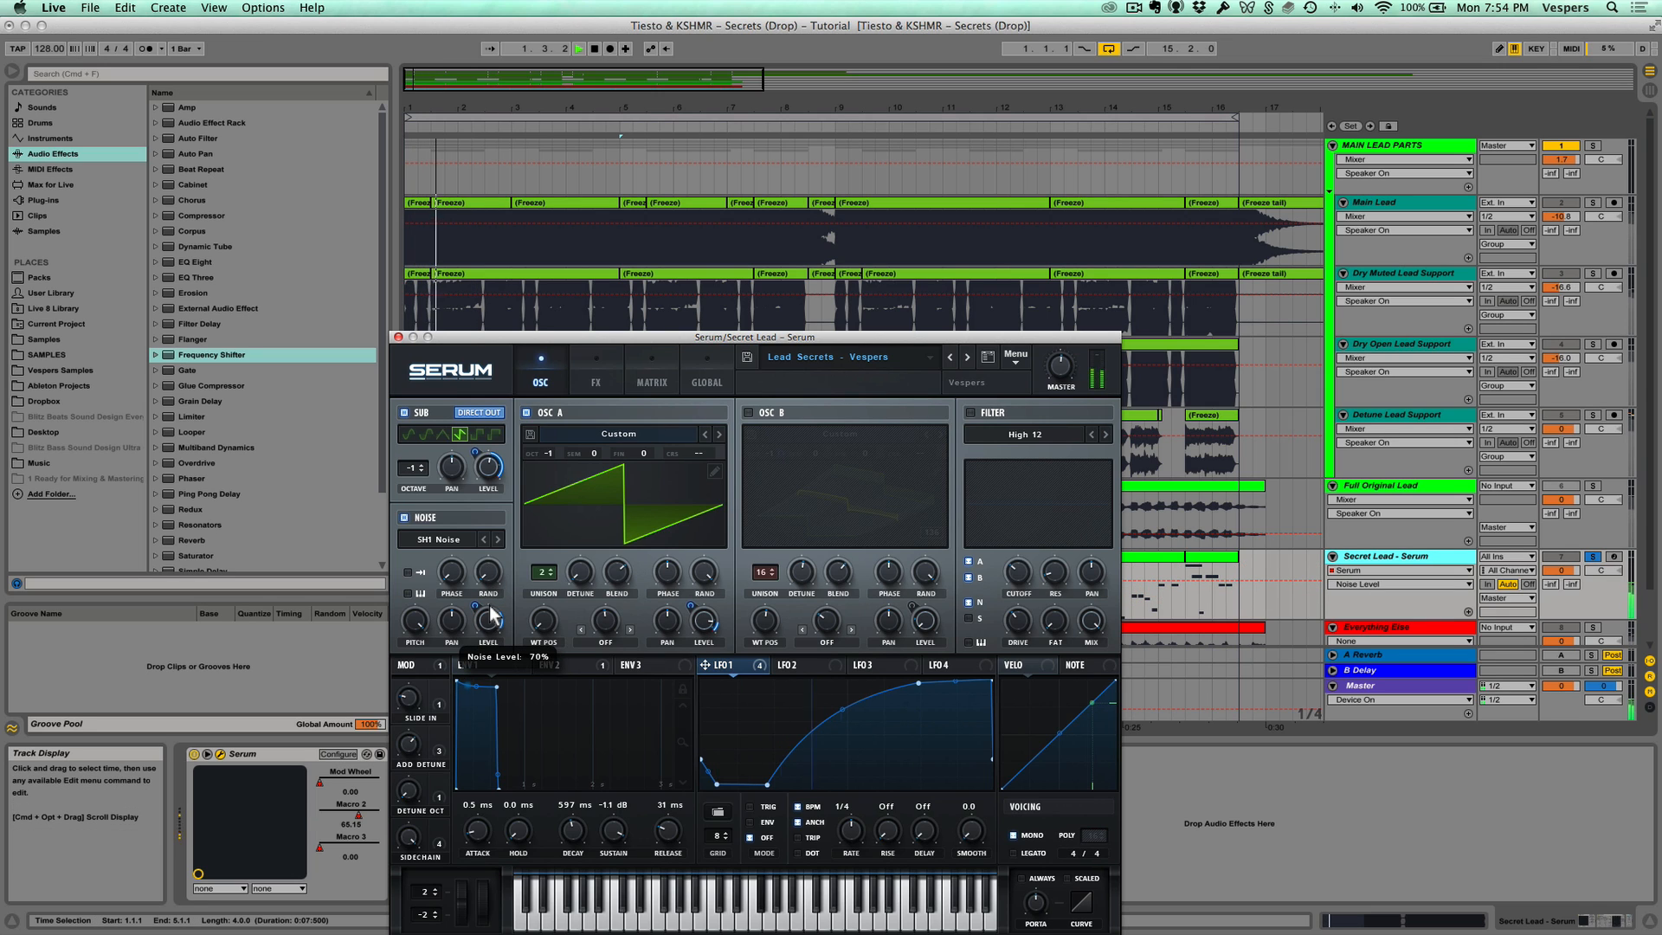
{"action": "key", "text": "space"}
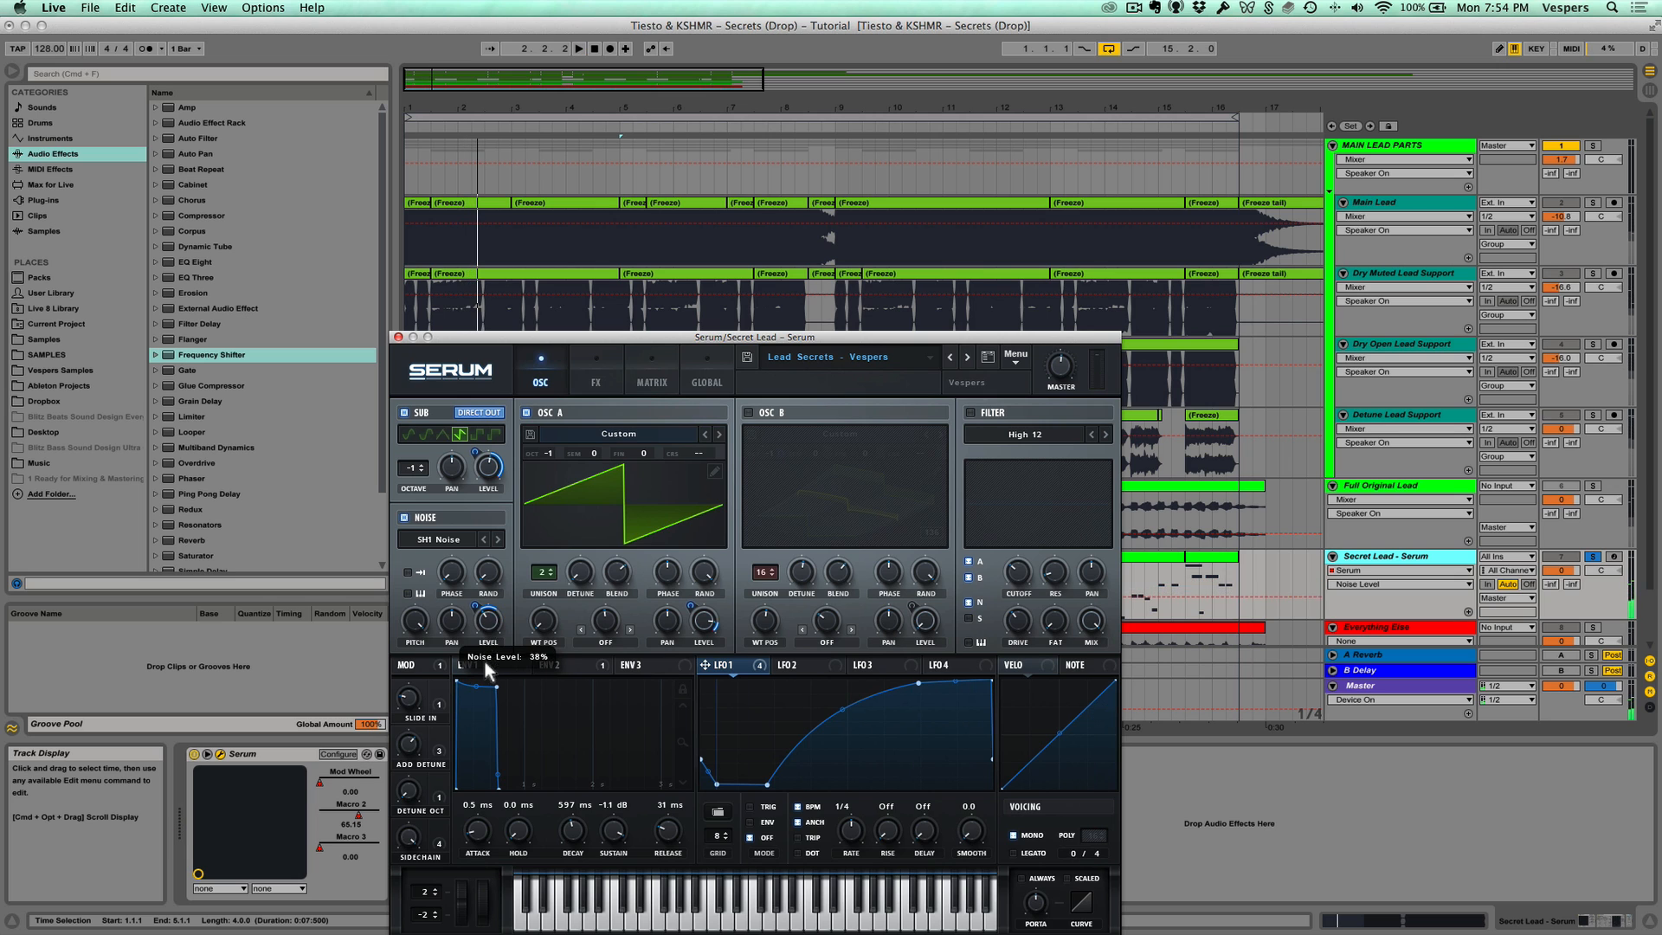
{"action": "left_click_drag", "start_coordinate": [481, 336], "coordinate": [519, 246]}
{"action": "left_click", "coordinate": [437, 245]}
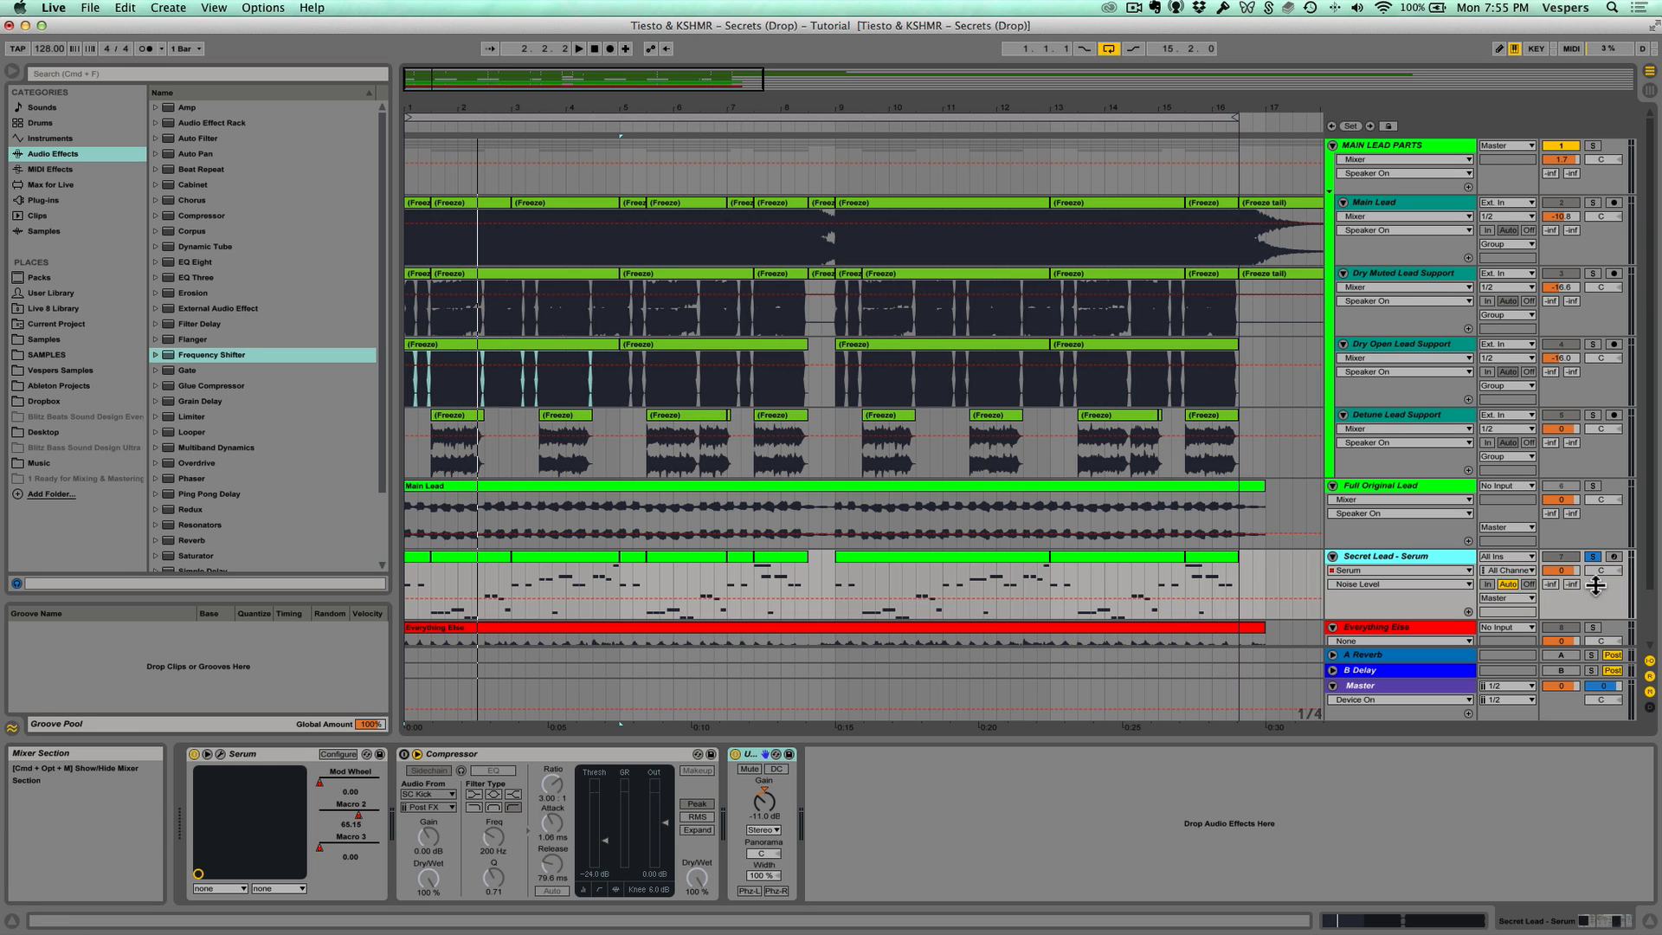
Switch the solo from Secret Lead - Serum to Detune Lead Support and audition its first four clips.
{"action": "left_click", "coordinate": [1593, 557]}
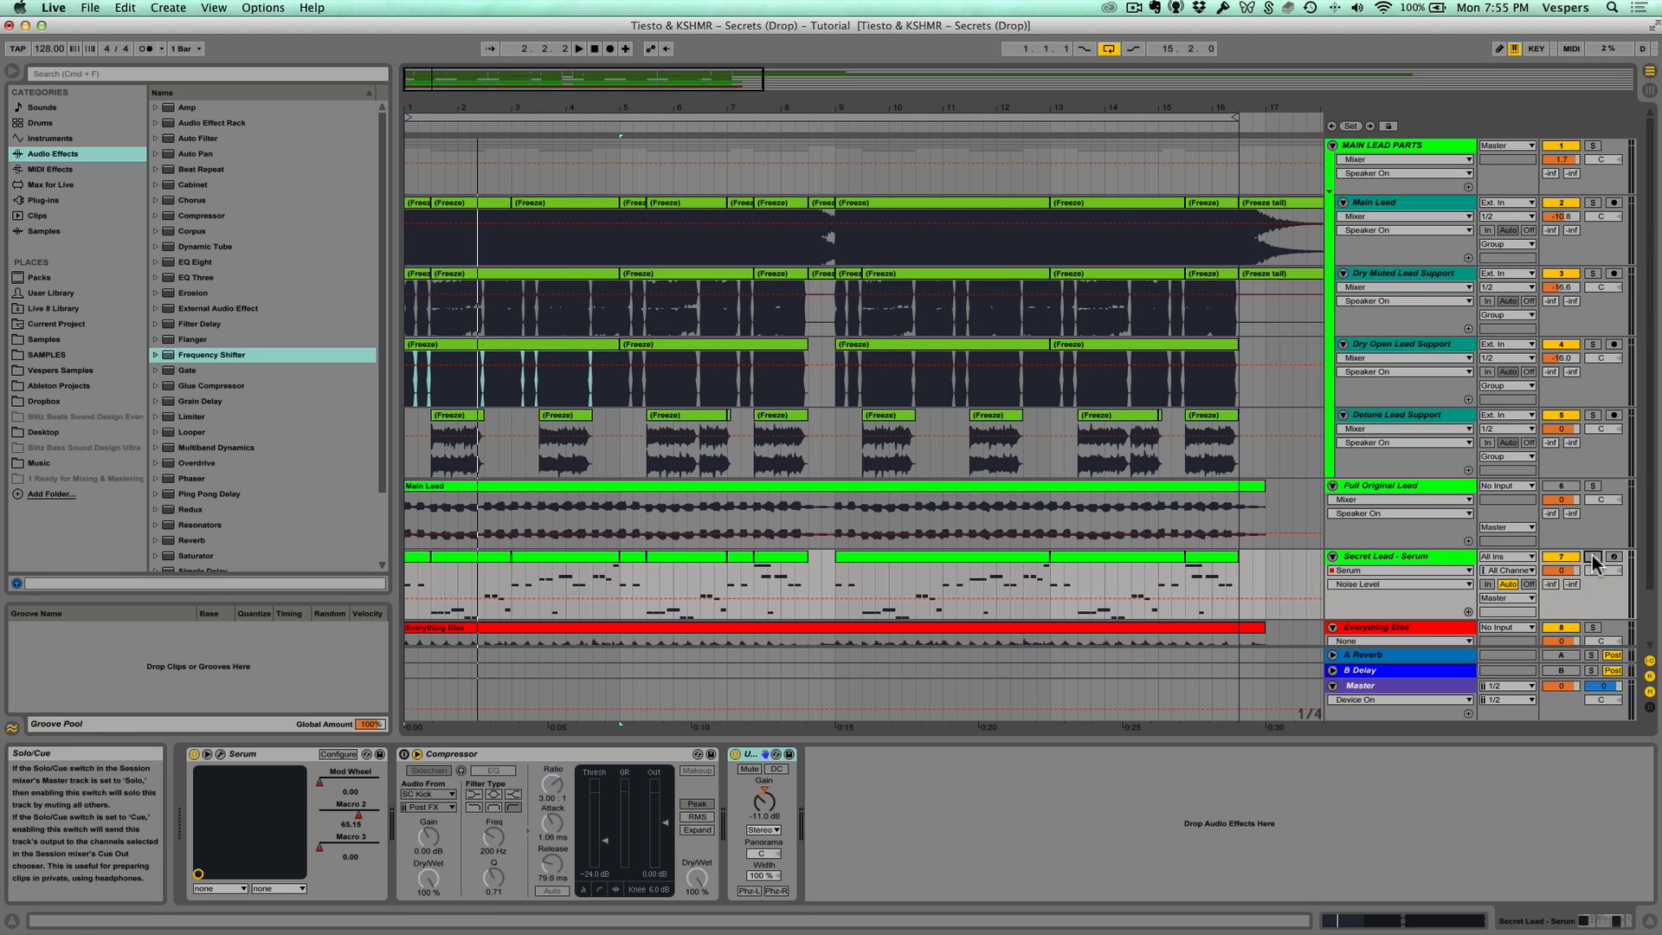
{"action": "left_click", "coordinate": [1592, 416]}
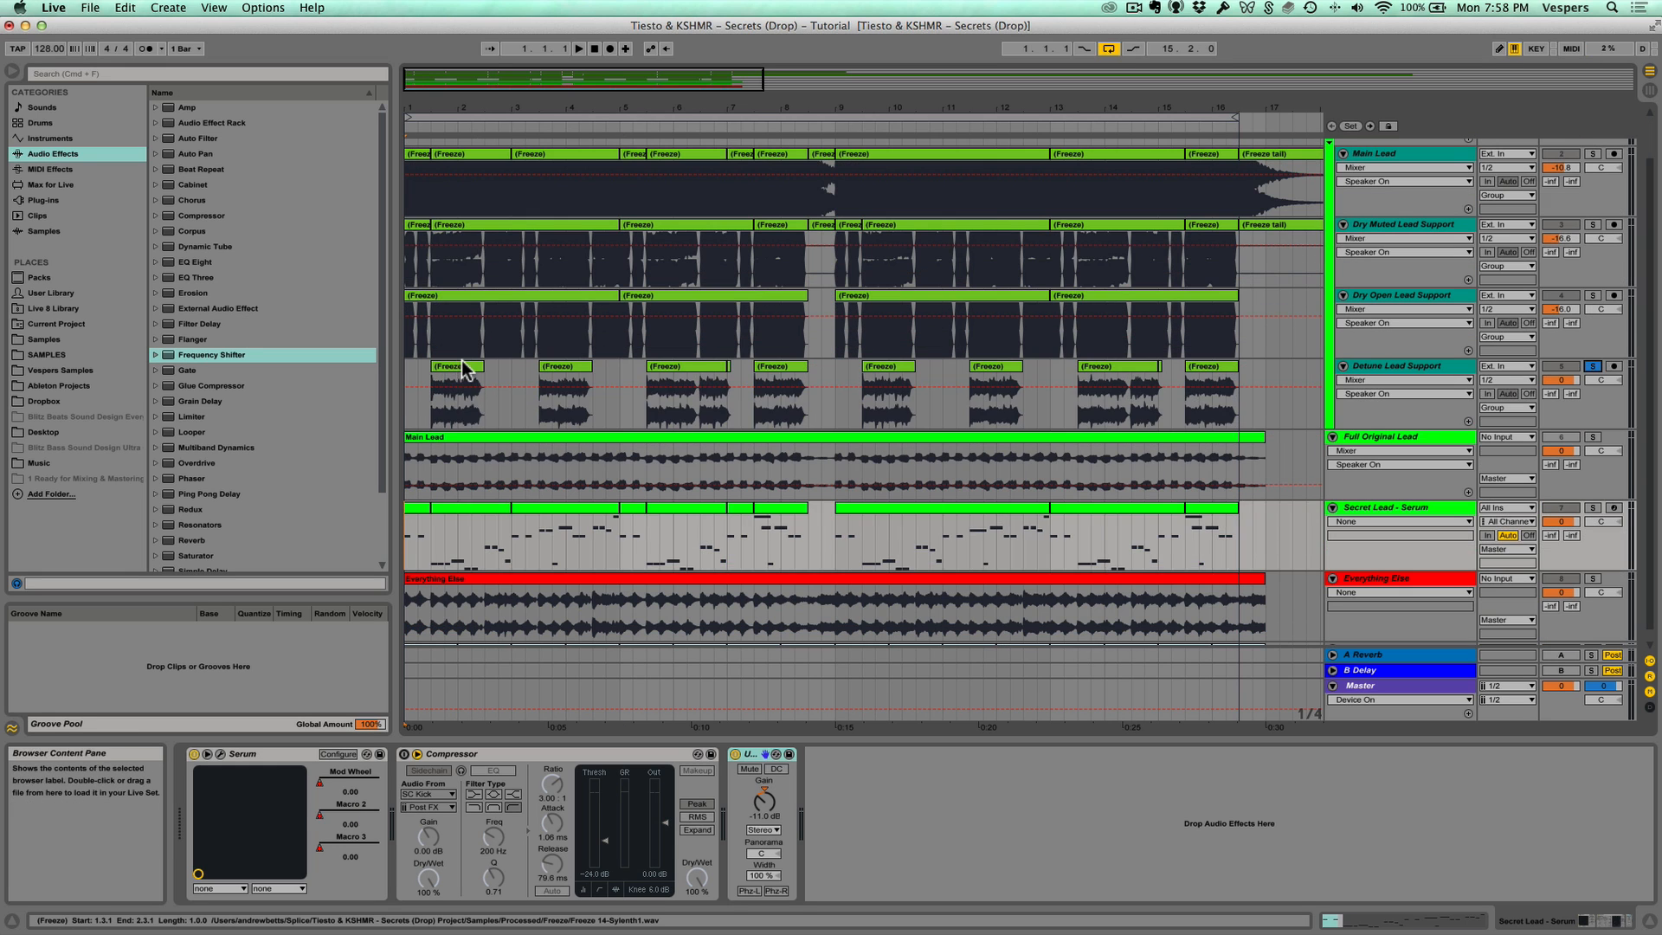
{"action": "left_click", "coordinate": [465, 374]}
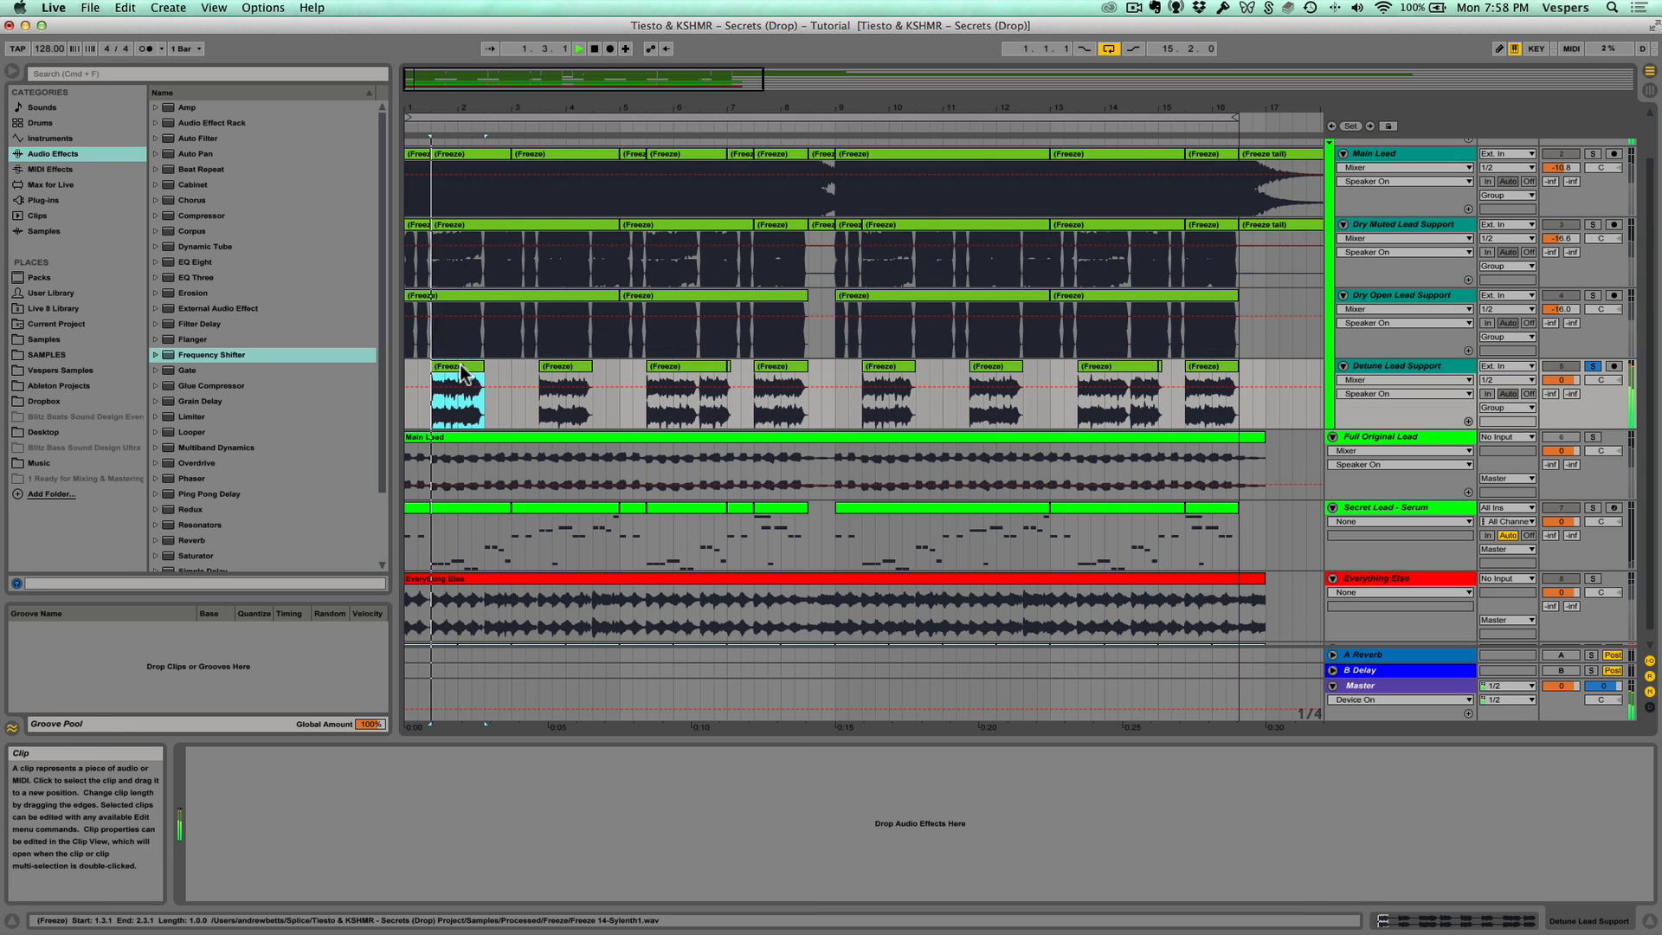
{"action": "left_click", "coordinate": [564, 372]}
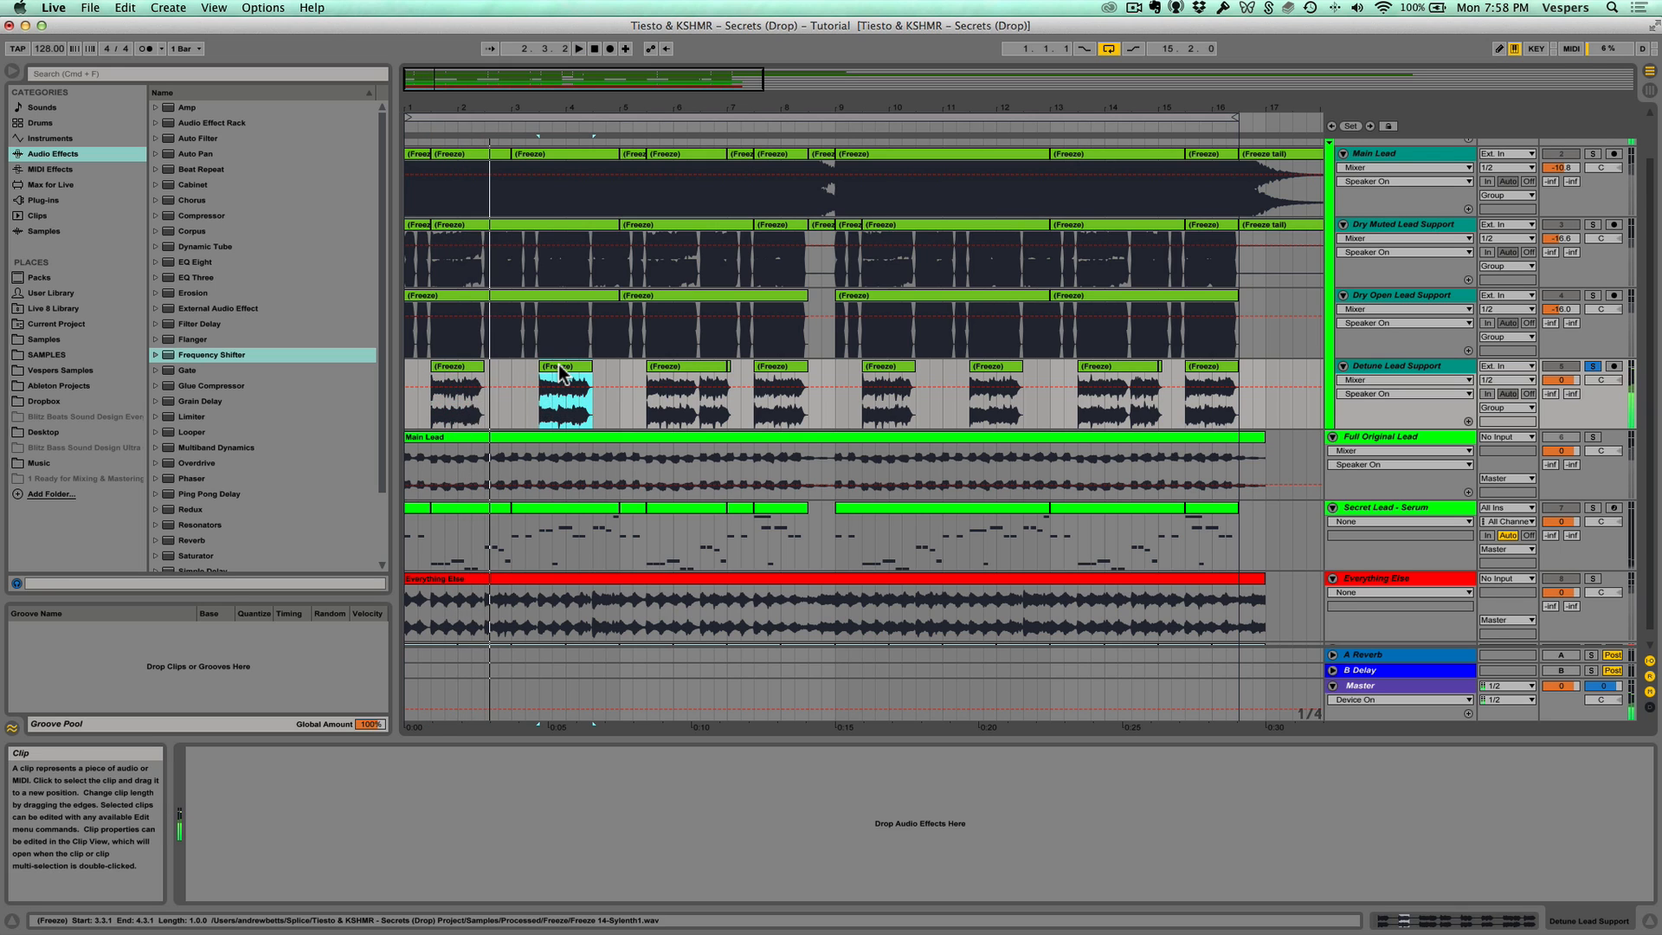
{"action": "left_click", "coordinate": [681, 370]}
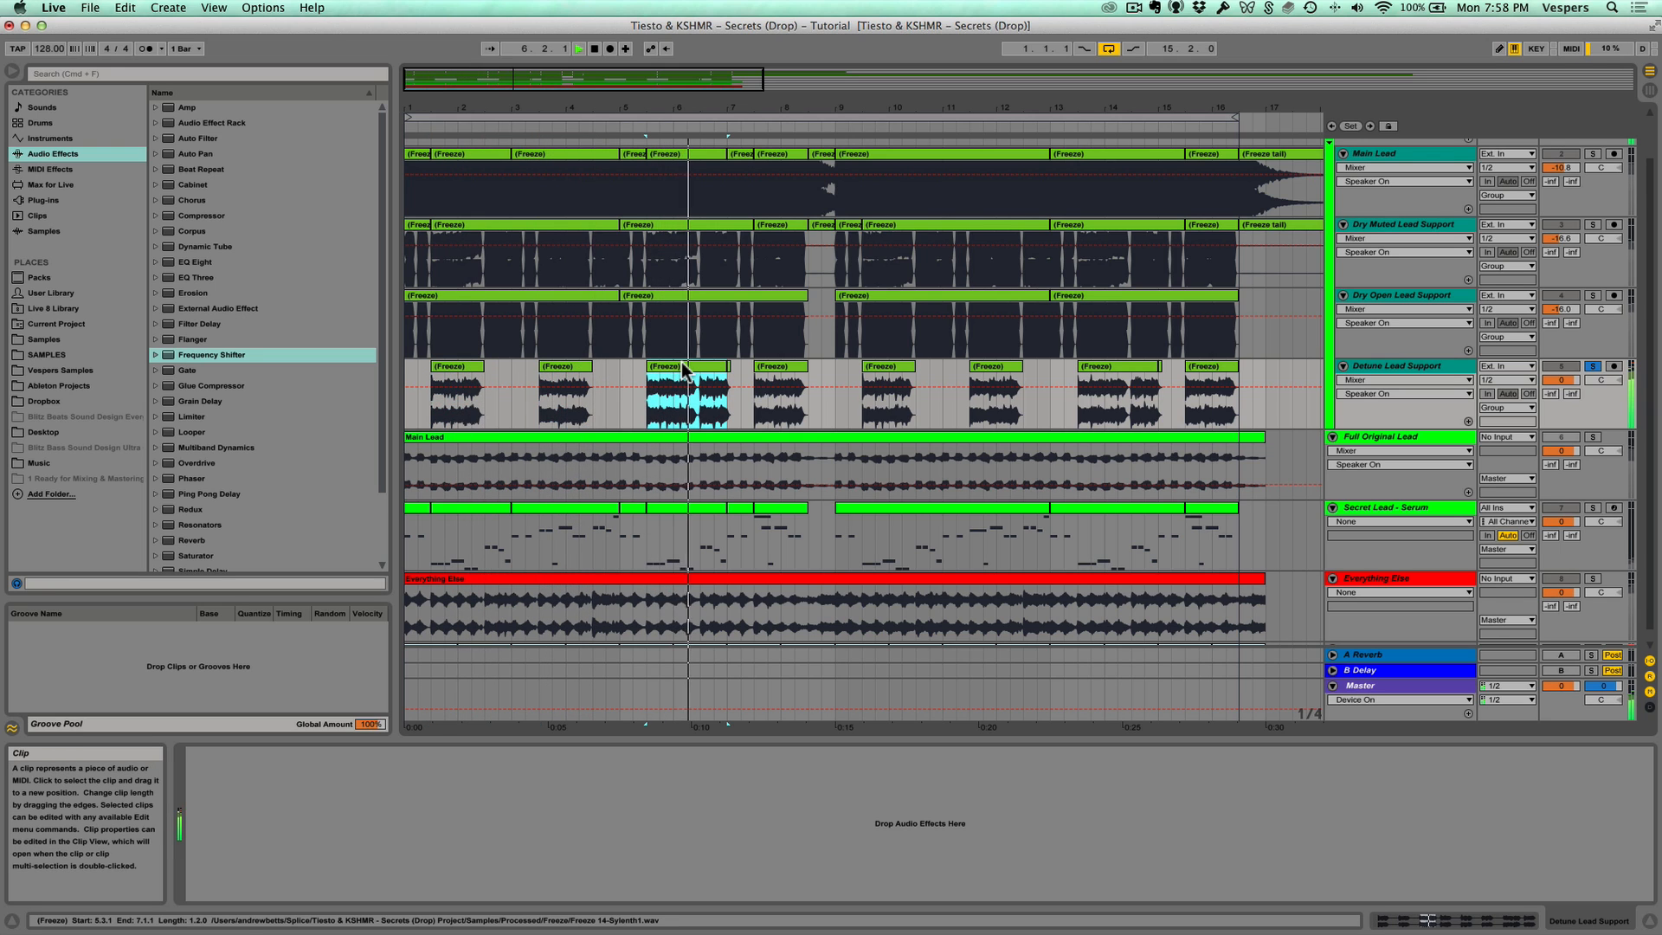
{"action": "left_click", "coordinate": [770, 372]}
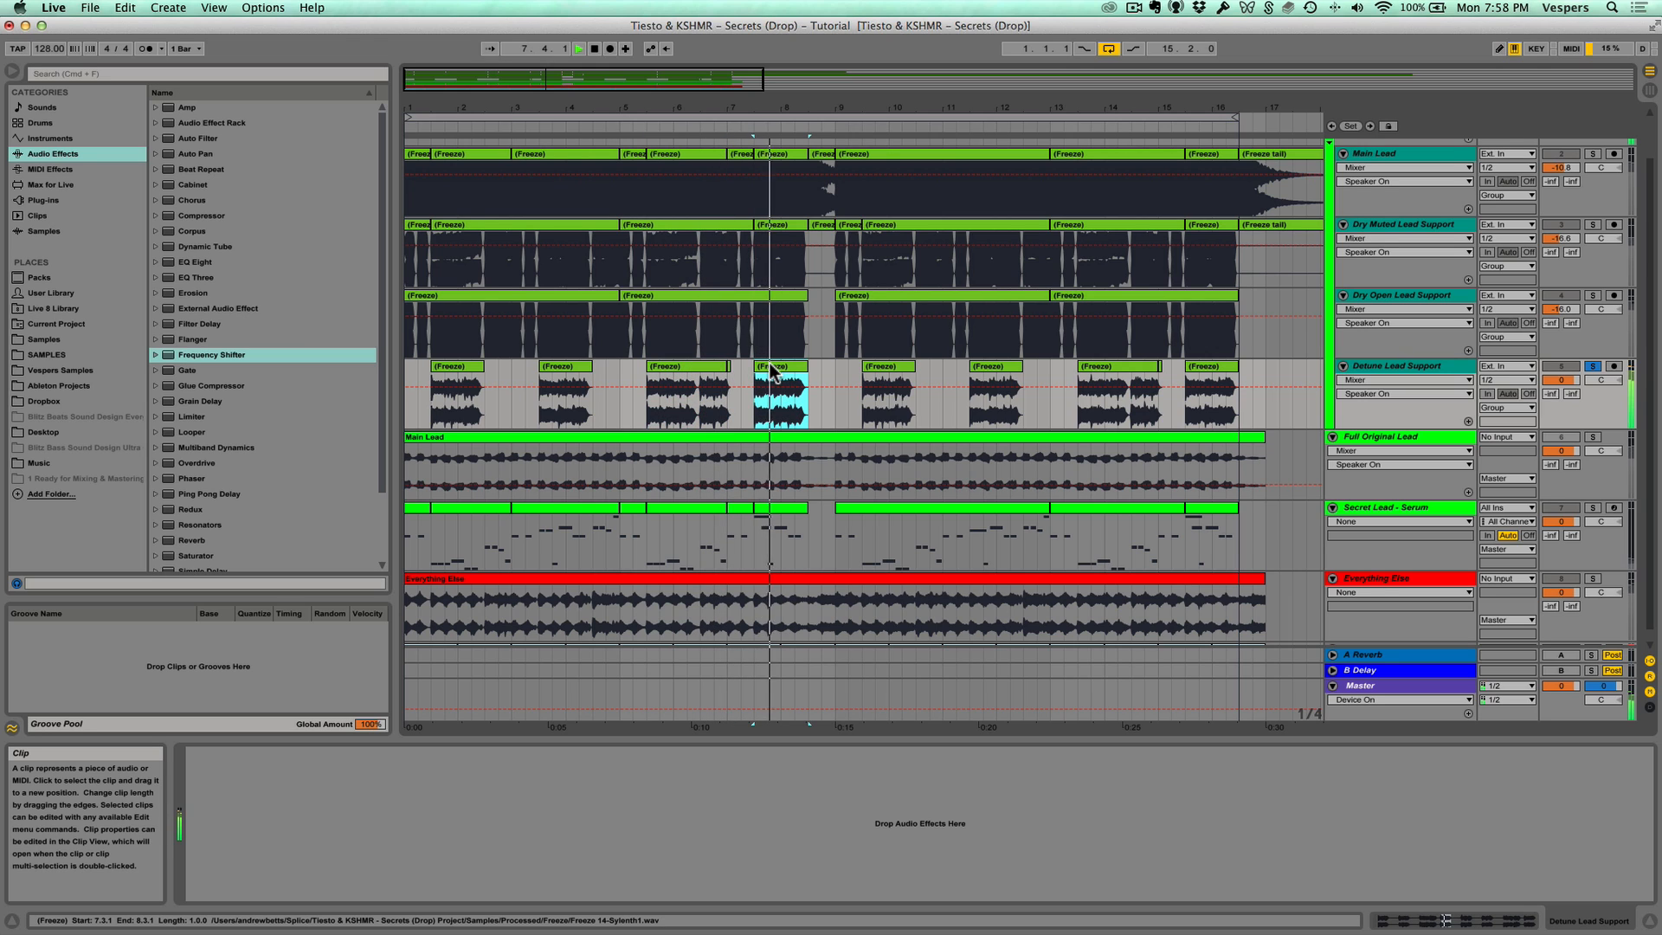
{"action": "key", "text": "space"}
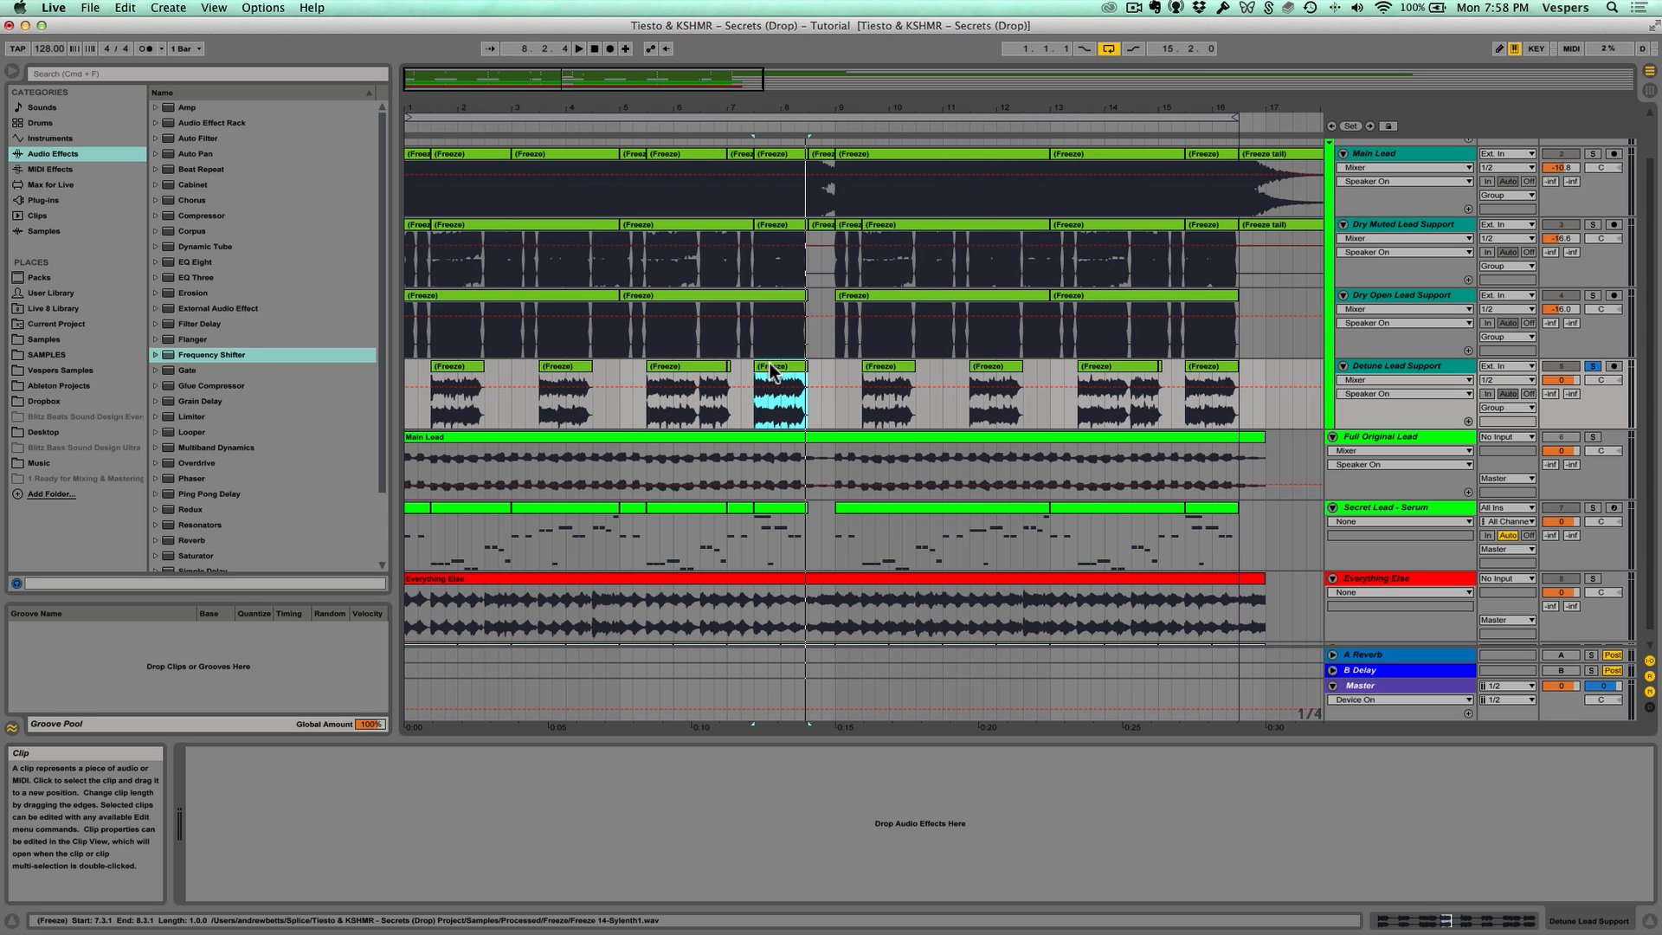
Return the solo to Secret Lead - Serum, place playback at bar 1, and open its Serum window in clear view.
{"action": "left_click", "coordinate": [1593, 366]}
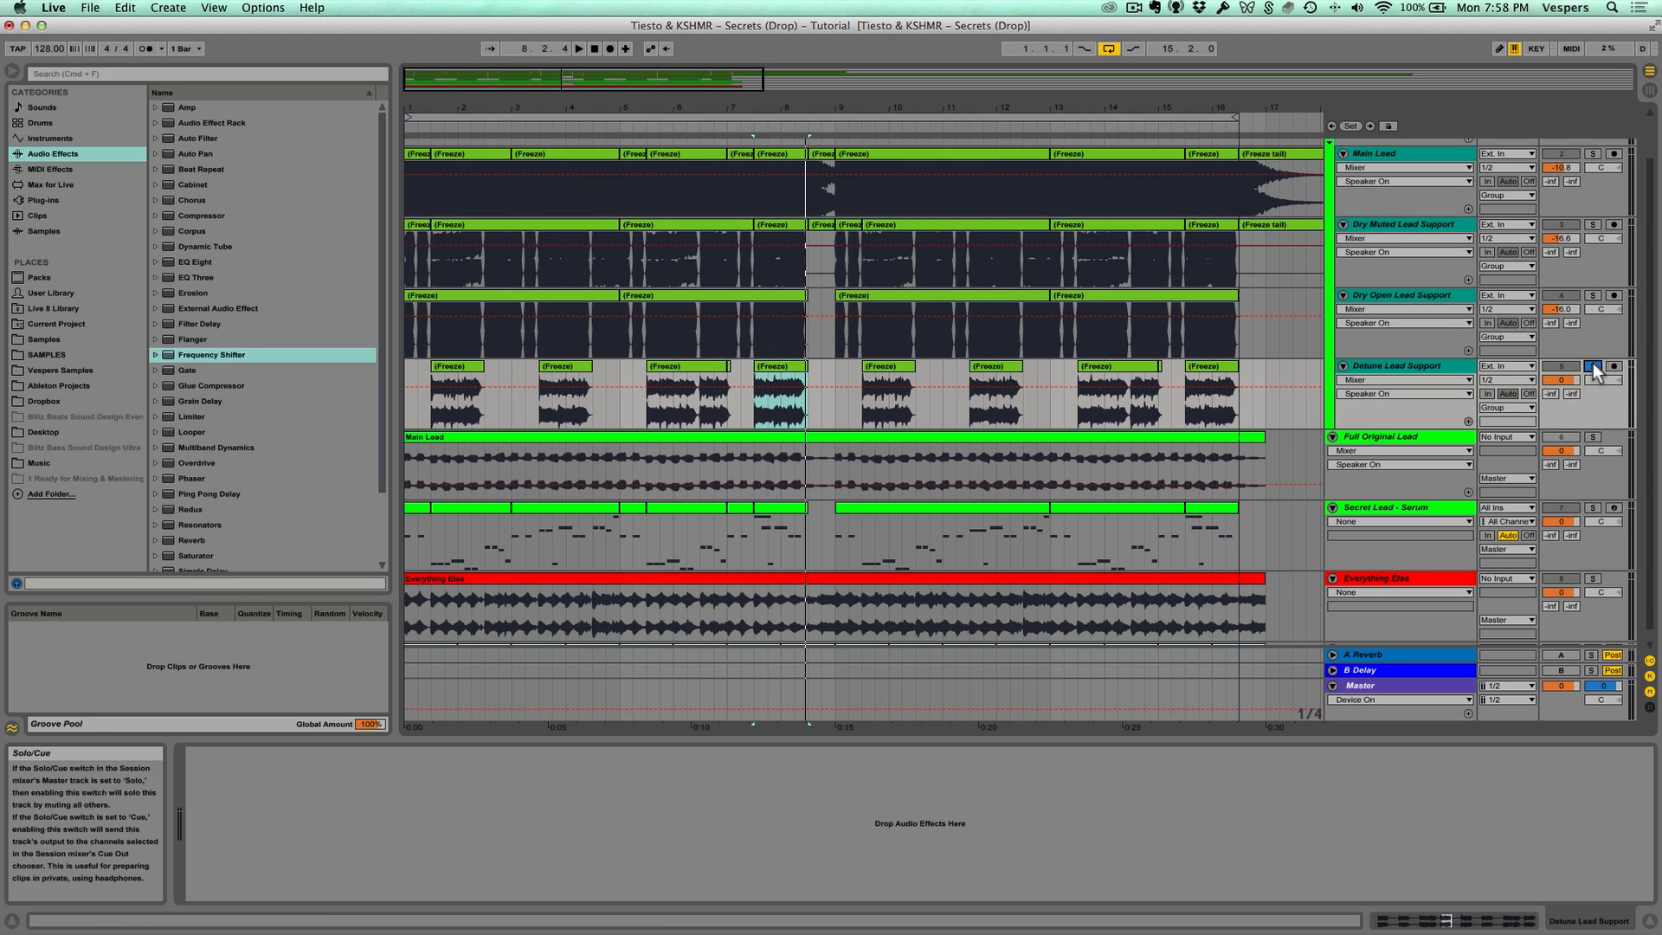
{"action": "left_click", "coordinate": [1592, 509]}
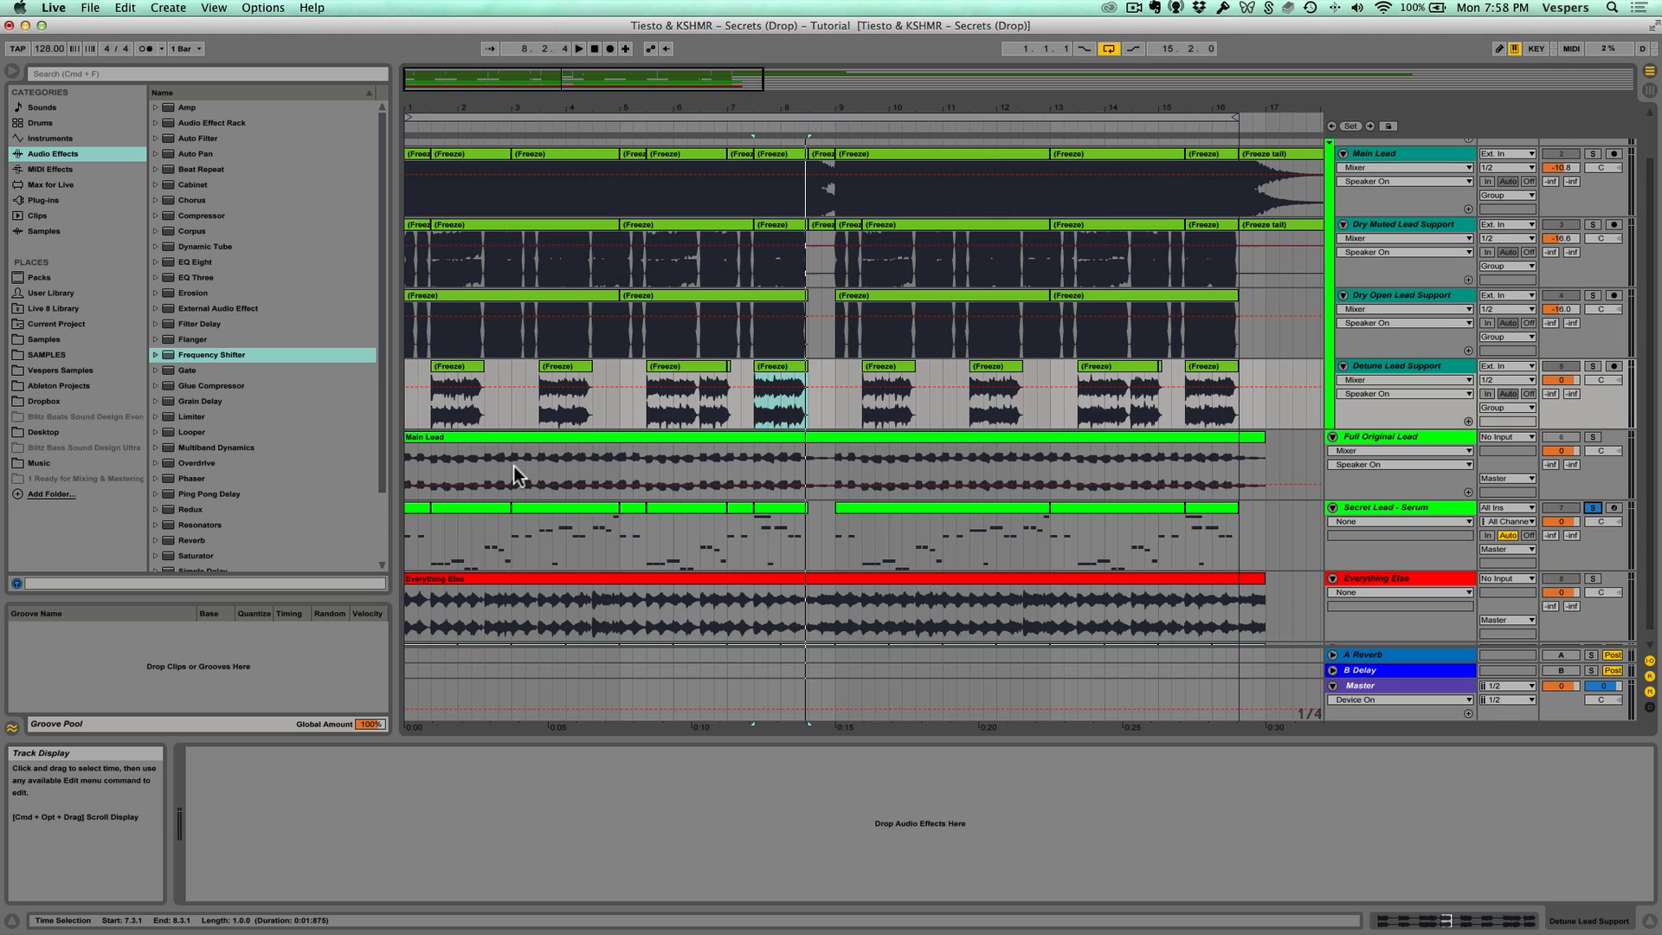
{"action": "left_click", "coordinate": [409, 544]}
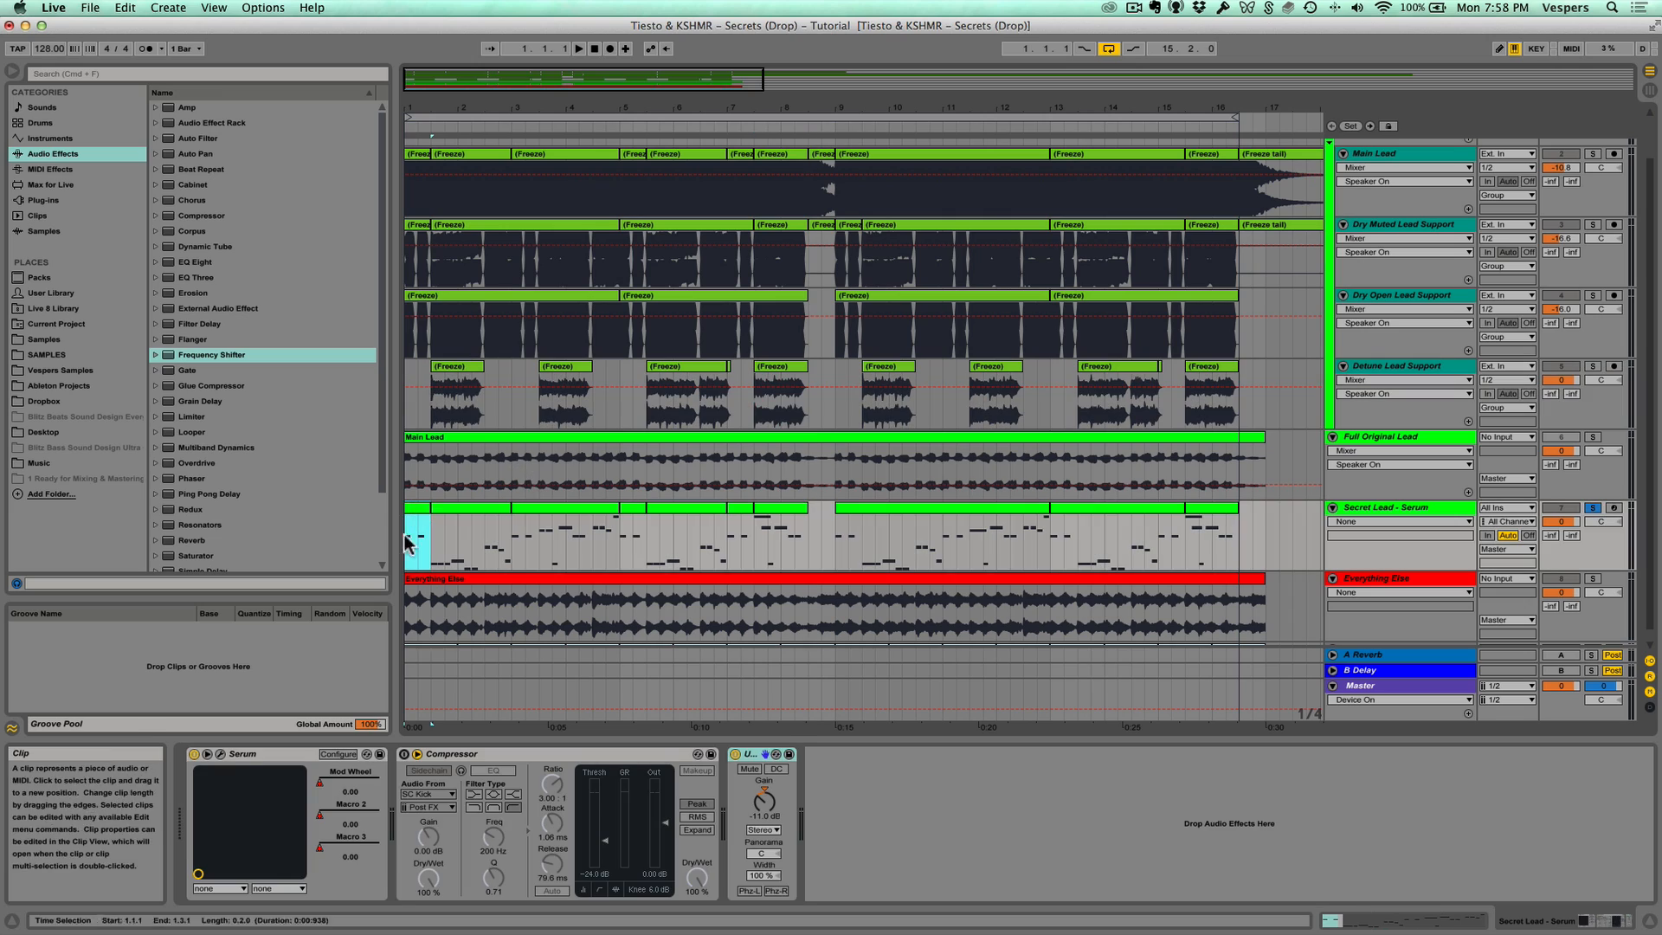
{"action": "left_click", "coordinate": [220, 754]}
{"action": "left_click_drag", "start_coordinate": [870, 337], "coordinate": [822, 213]}
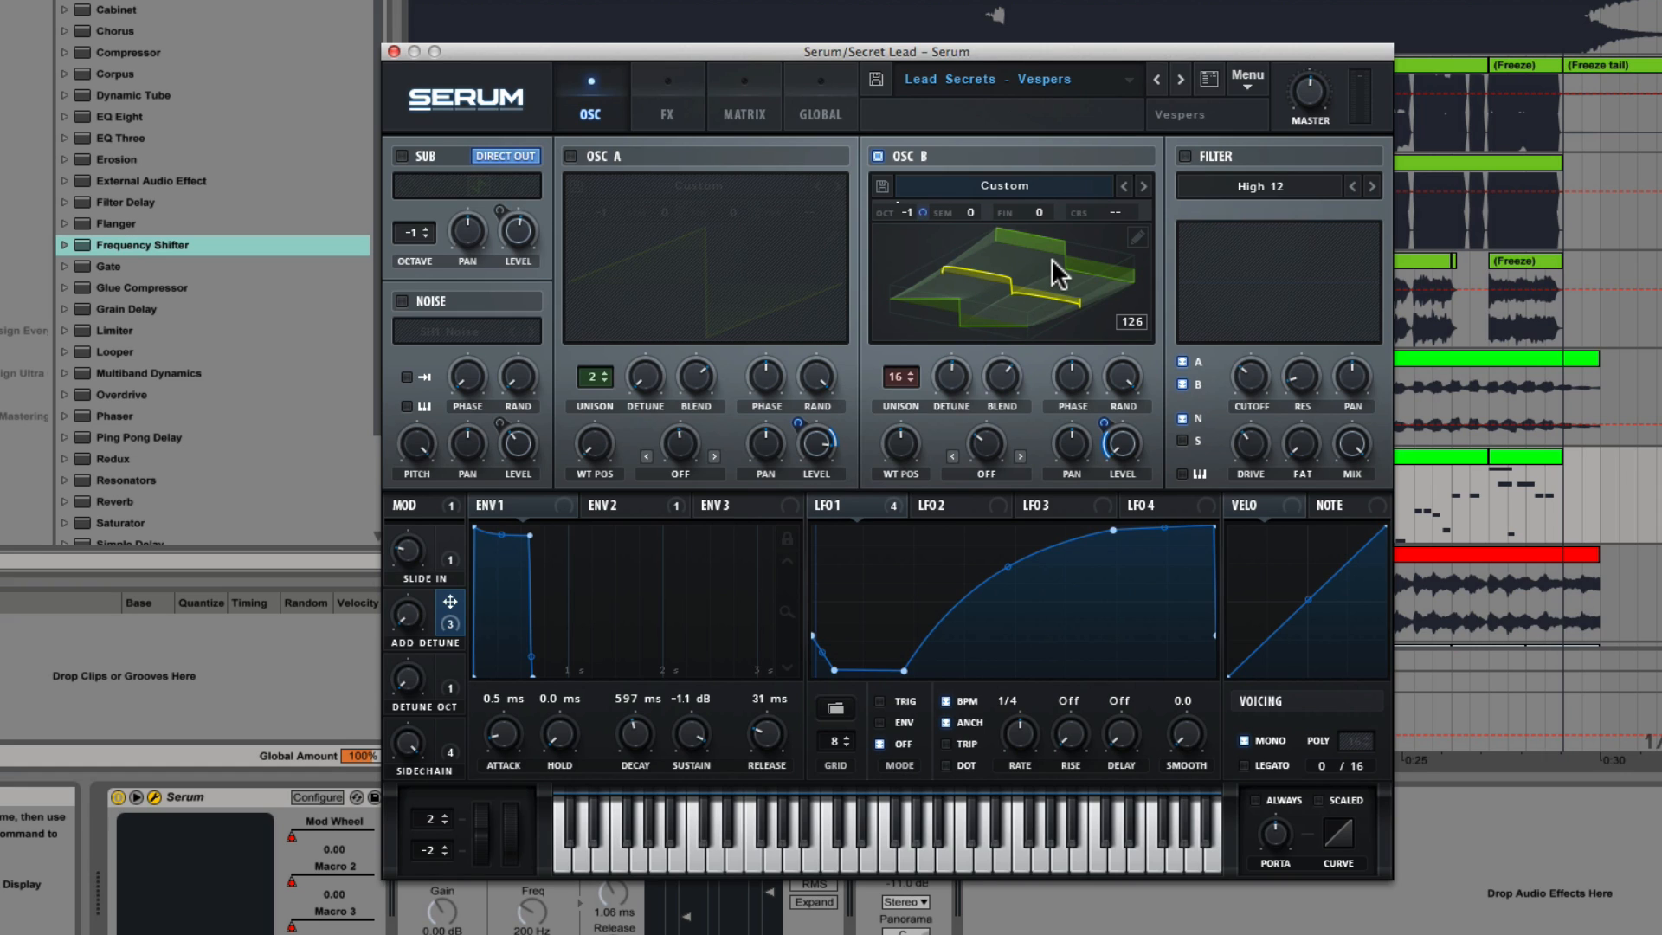
Examine frames 1 and 256 of OSC B's wavetable and the available morph options in the table editor.
{"action": "left_click", "coordinate": [1026, 279]}
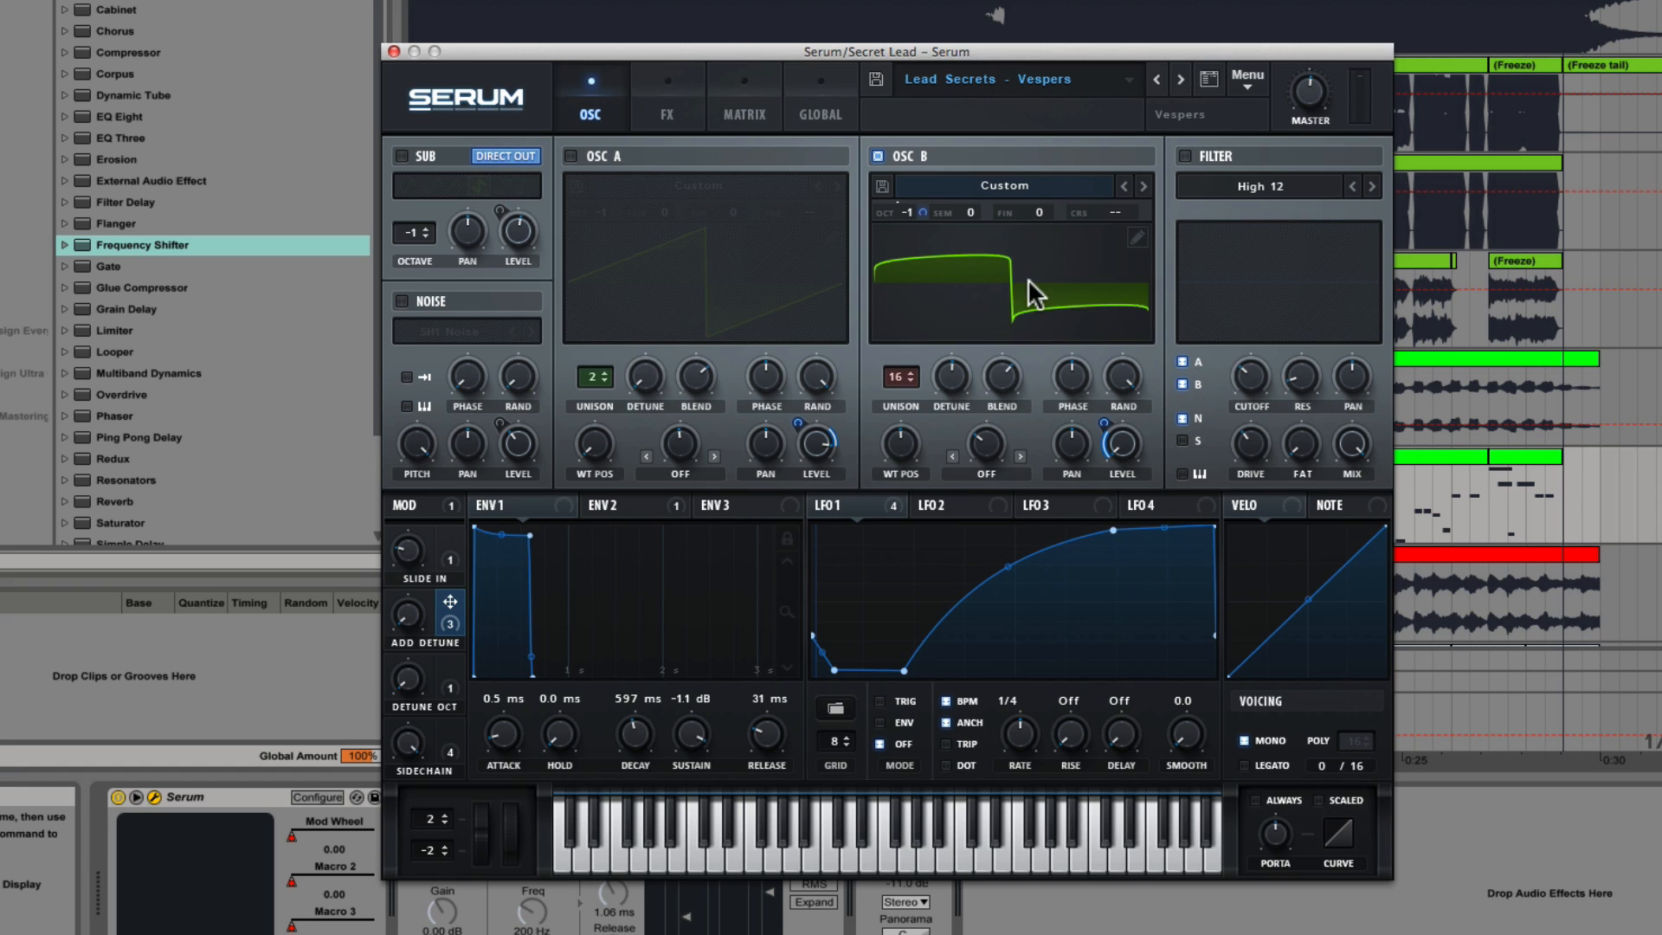
{"action": "left_click", "coordinate": [1139, 238]}
{"action": "left_click", "coordinate": [437, 734]}
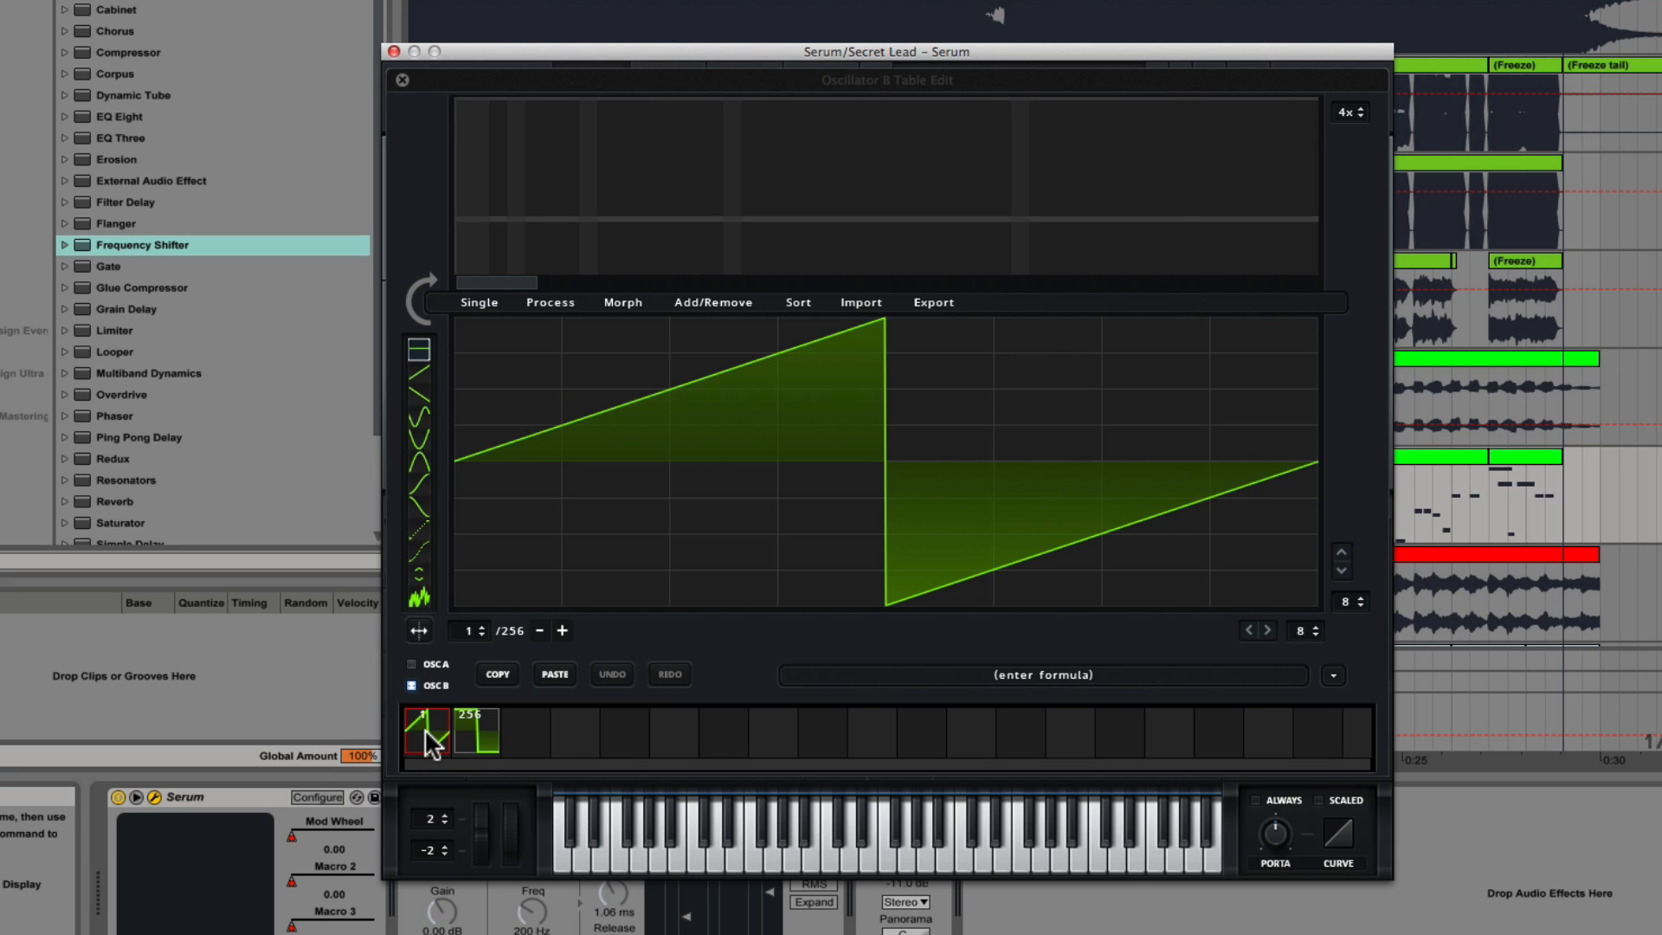
{"action": "left_click", "coordinate": [476, 741]}
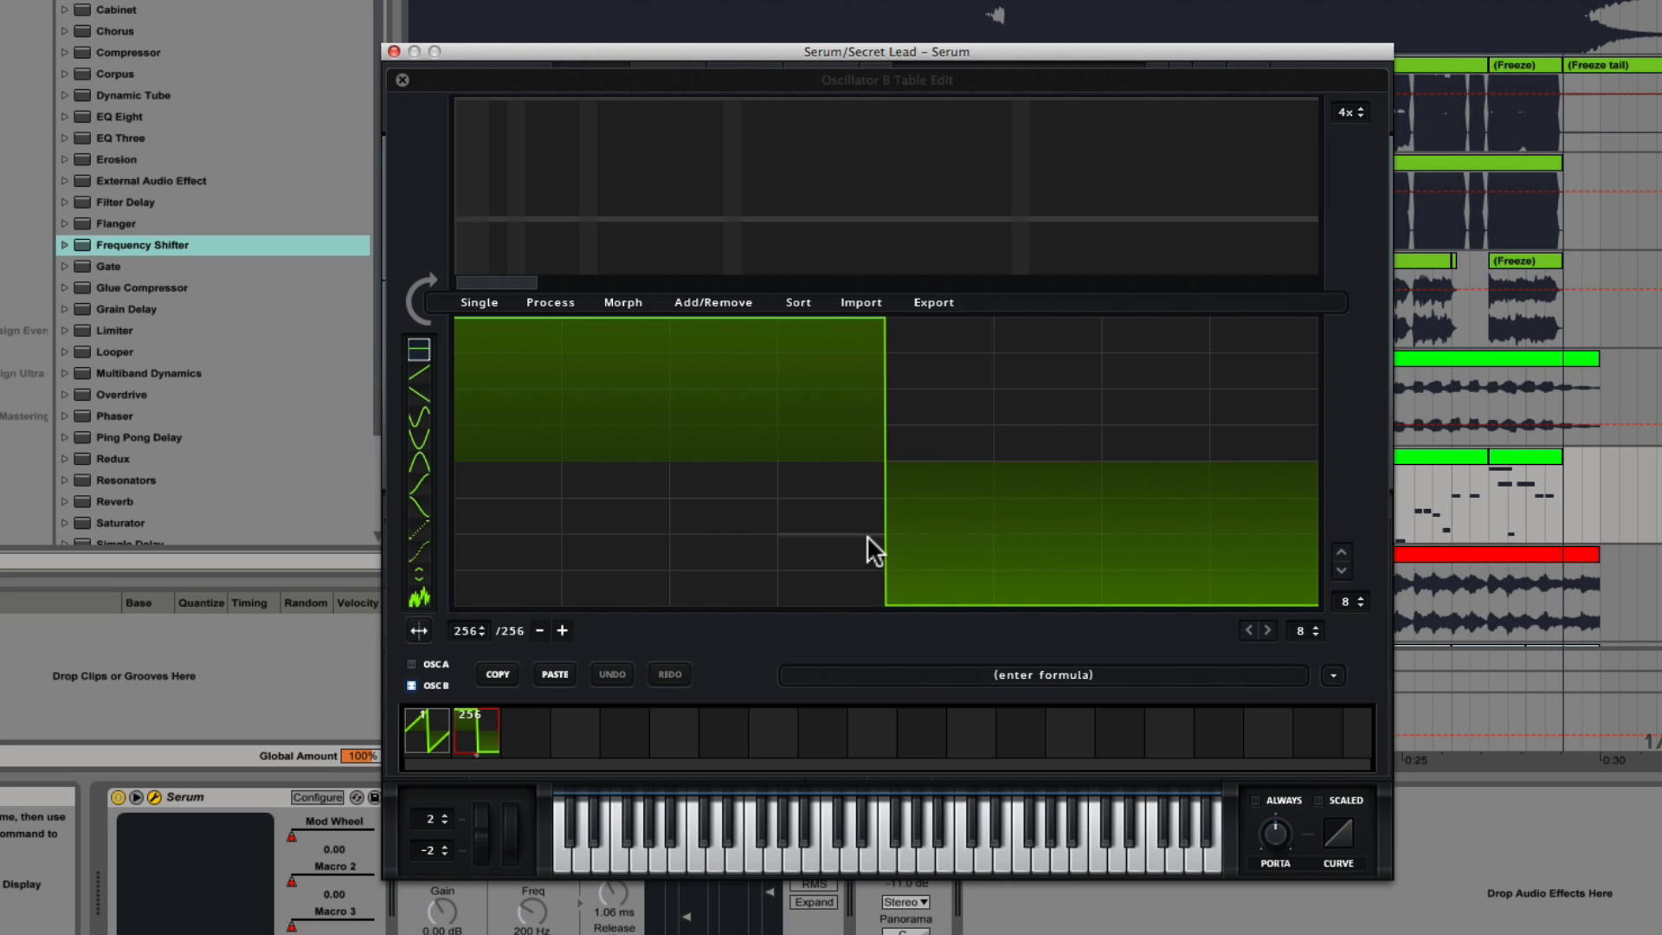
{"action": "left_click", "coordinate": [623, 303]}
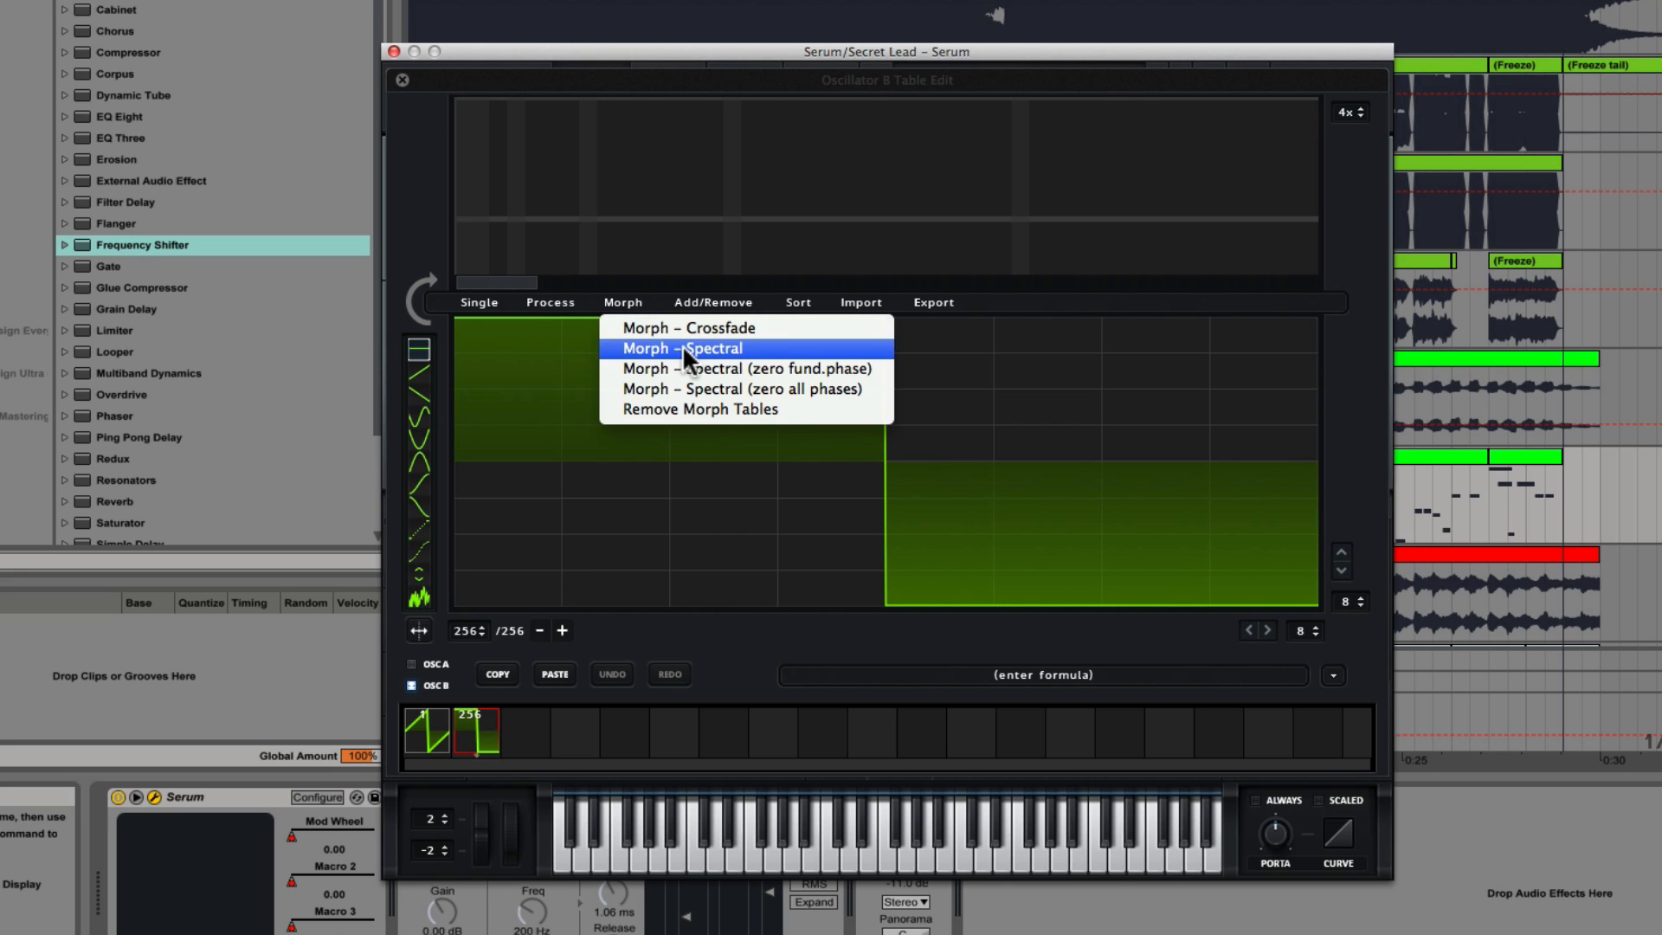
{"action": "left_click", "coordinate": [649, 258]}
{"action": "left_click", "coordinate": [400, 80]}
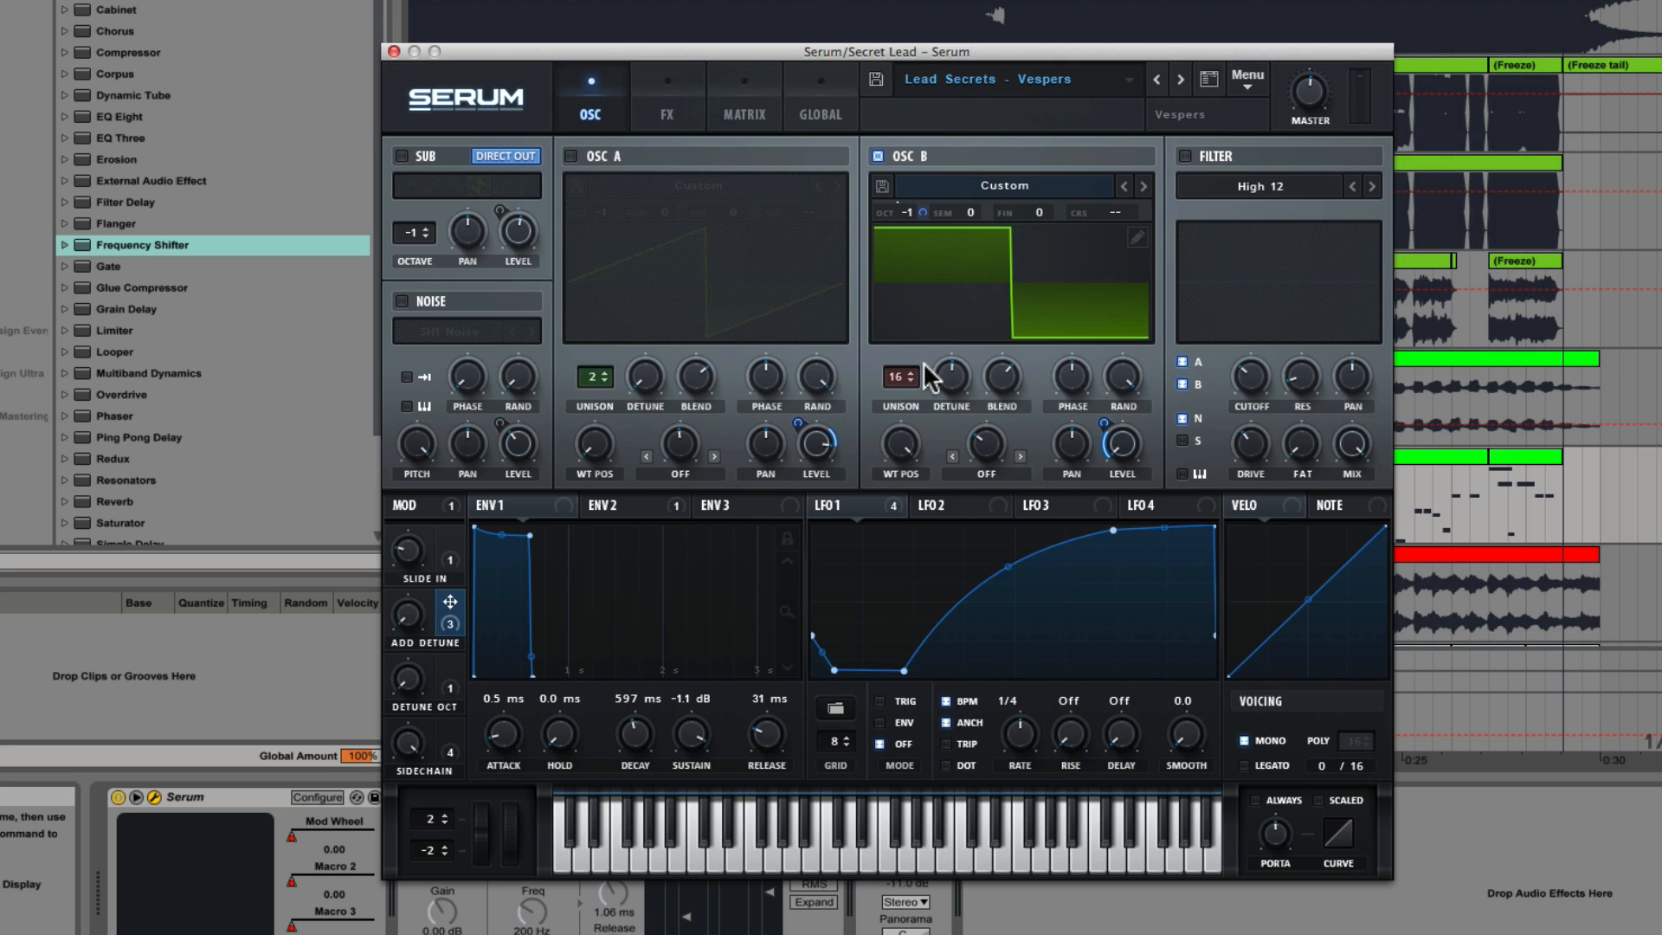
Set OSC B's wavetable position to 133 and switch its waveform display back to the 3D view.
{"action": "left_click_drag", "start_coordinate": [905, 446], "coordinate": [949, 600]}
{"action": "left_click", "coordinate": [1012, 282]}
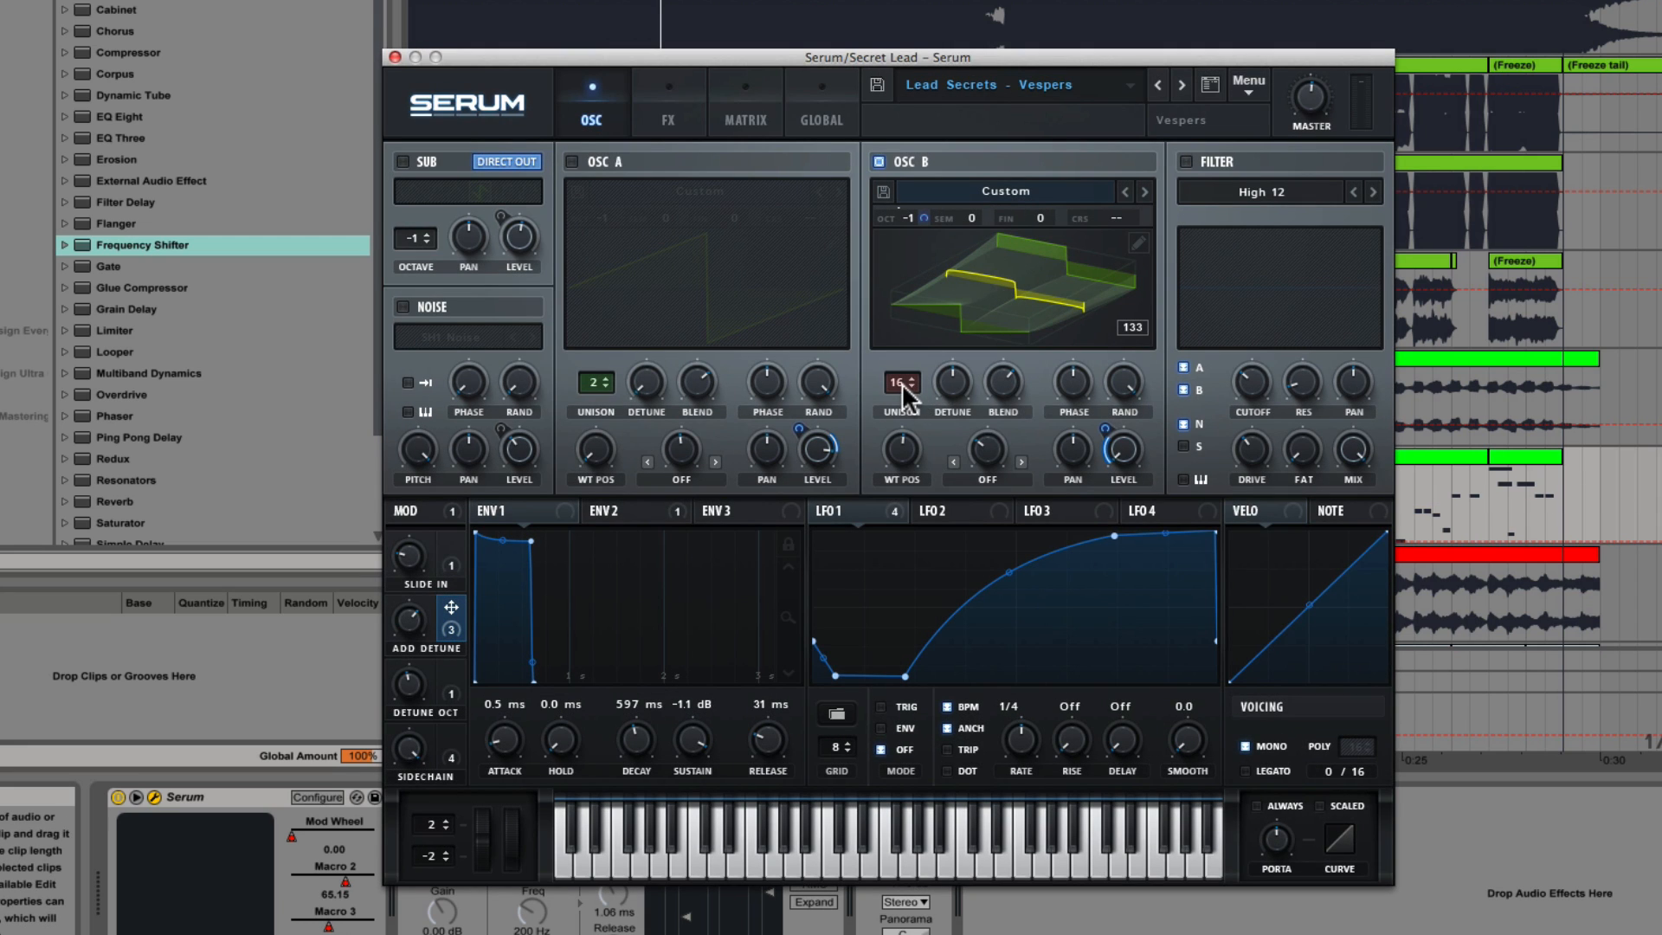
{"action": "mouse_move", "coordinate": [956, 384]}
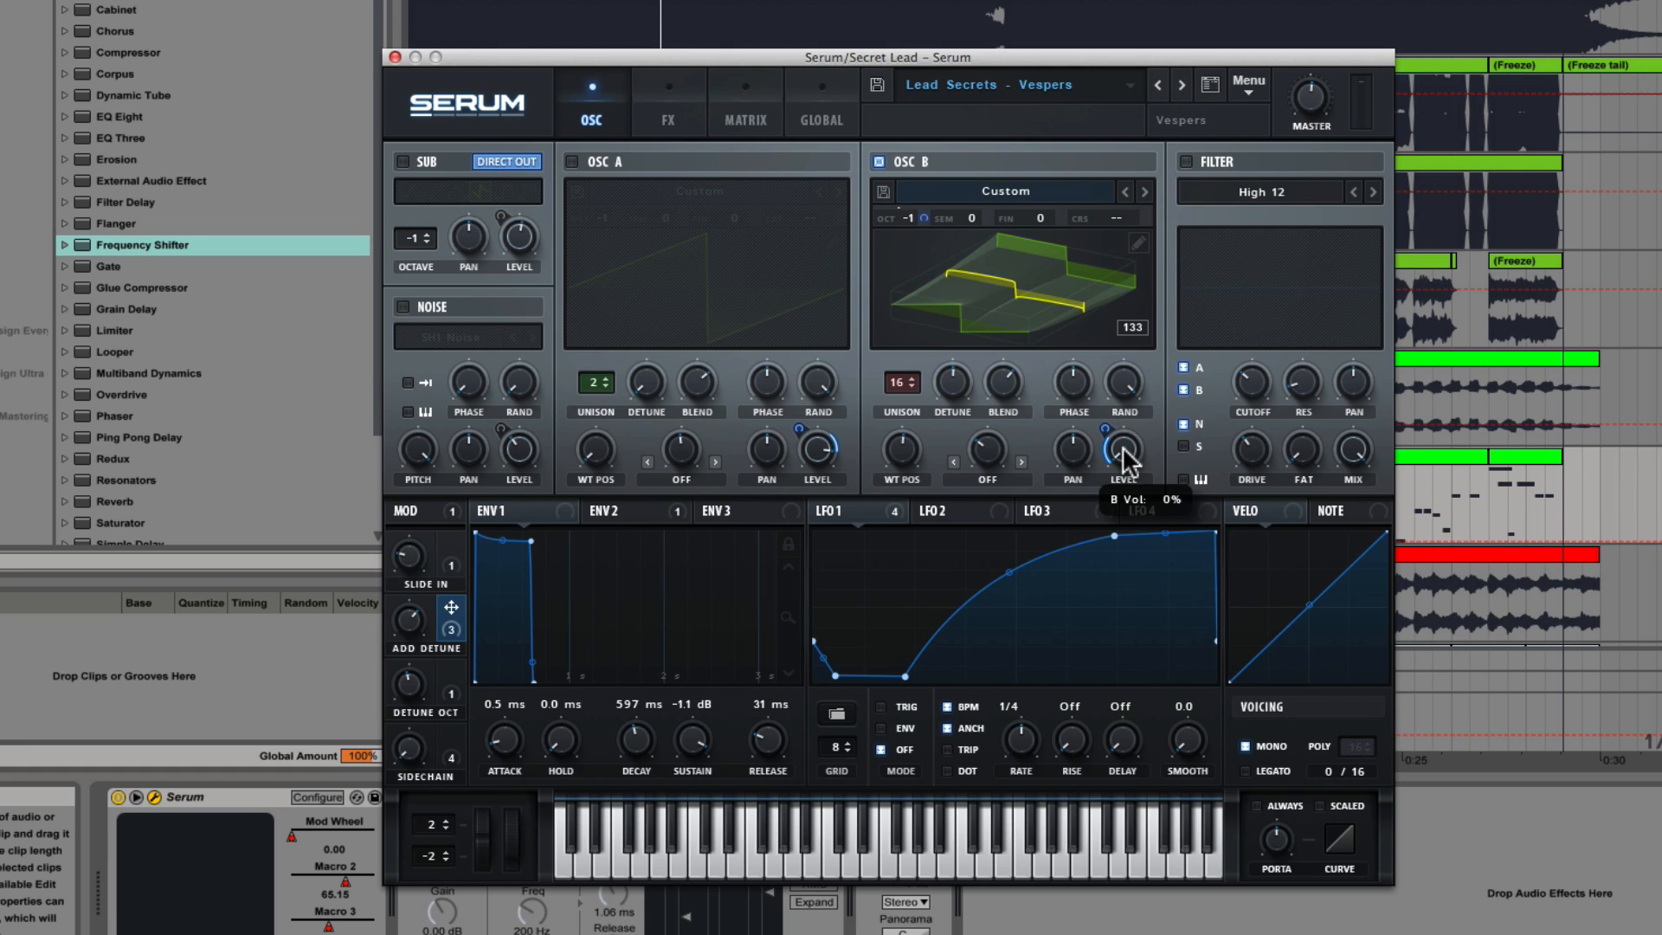
Raise OSC B's level to maximum and play the lead while trying a master volume of 74%, then lower the master again.
{"action": "left_click_drag", "start_coordinate": [1122, 447], "coordinate": [1134, 171]}
{"action": "key", "text": "space"}
{"action": "left_click_drag", "start_coordinate": [1312, 91], "coordinate": [1312, 37]}
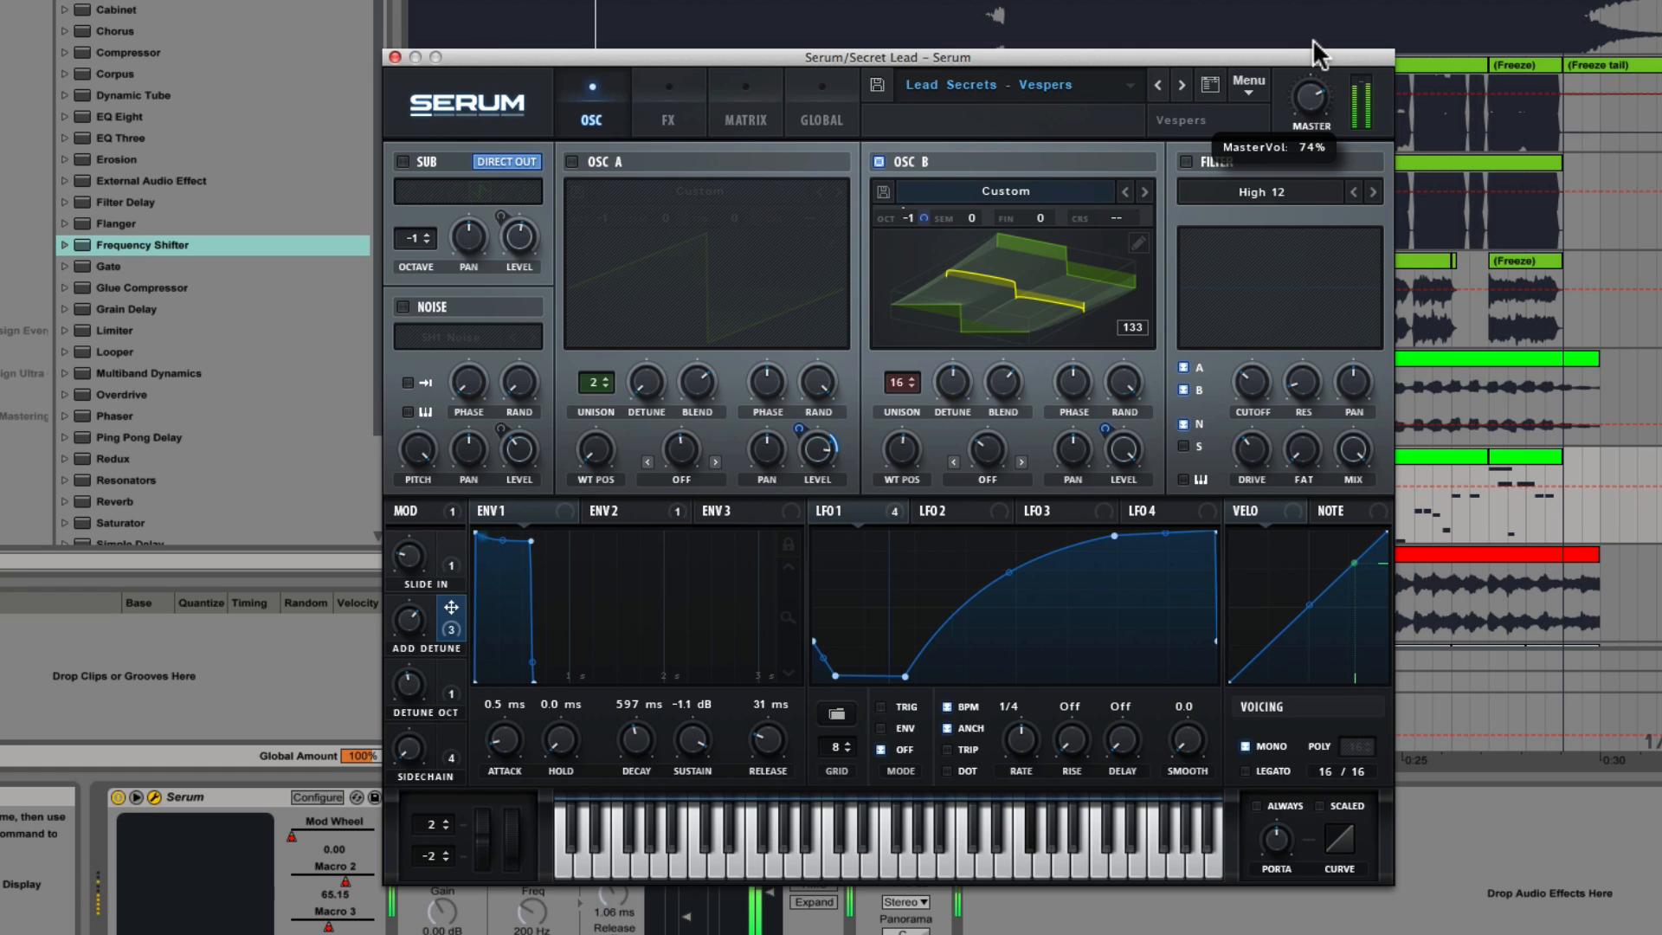
{"action": "left_click_drag", "start_coordinate": [1312, 39], "coordinate": [1297, 111]}
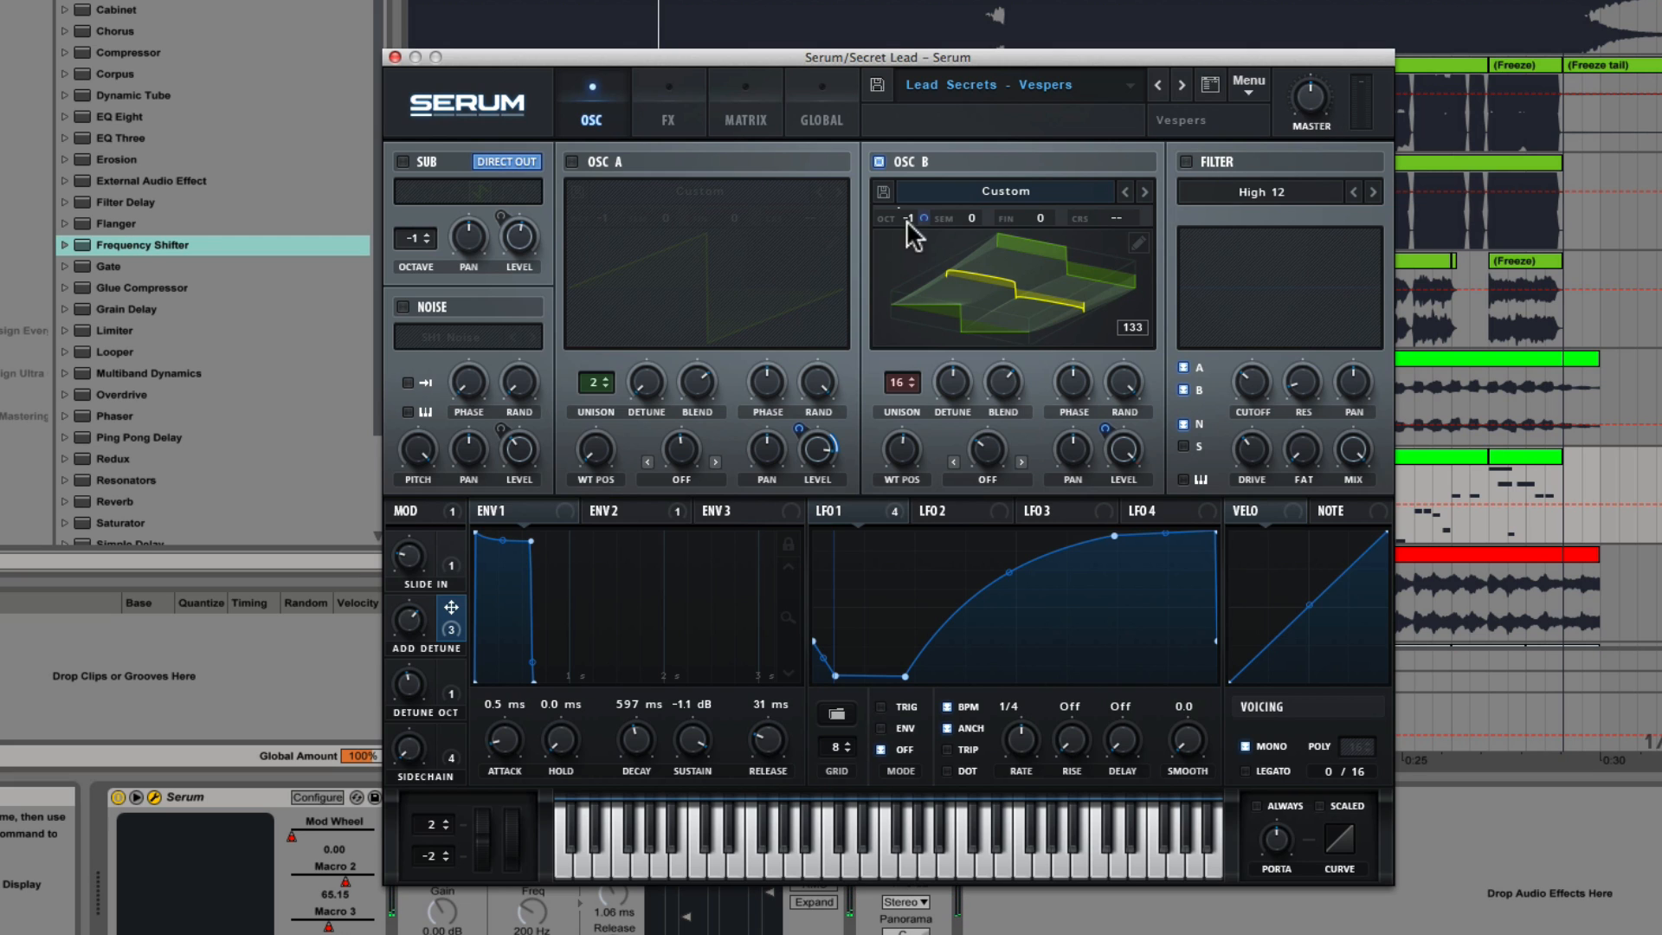
Close the Serum window, solo Detune Lead Support again, and compare its first, second and fourth clips.
{"action": "left_click", "coordinate": [395, 57]}
{"action": "left_click", "coordinate": [493, 260]}
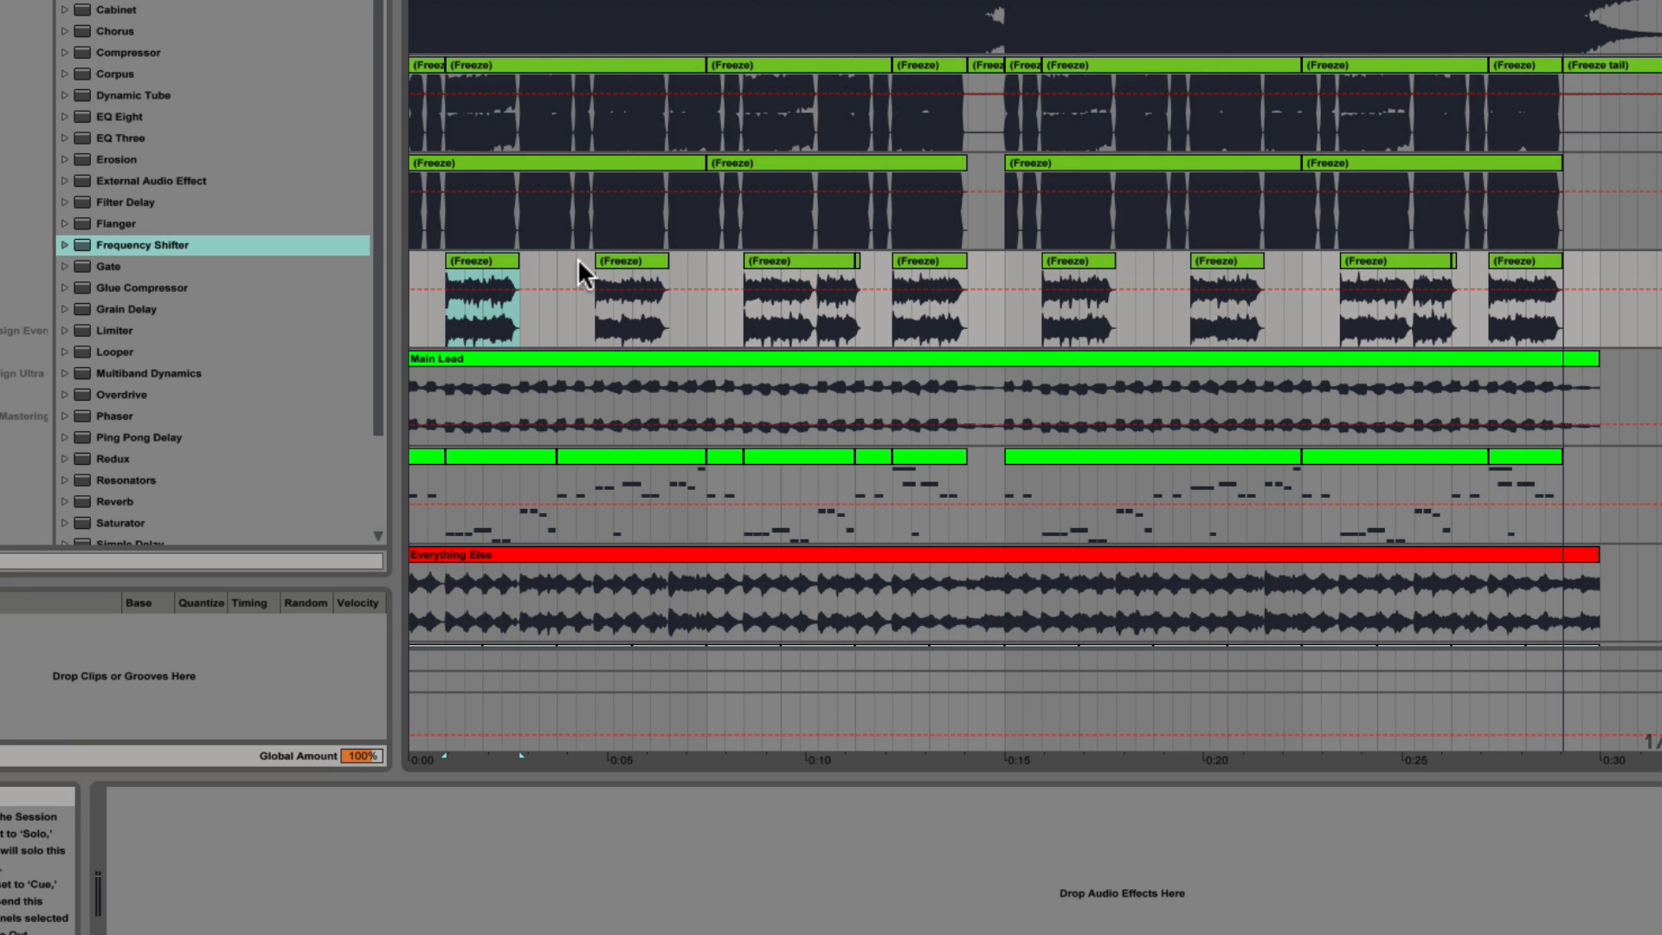
{"action": "left_click", "coordinate": [504, 271]}
{"action": "key", "text": "space"}
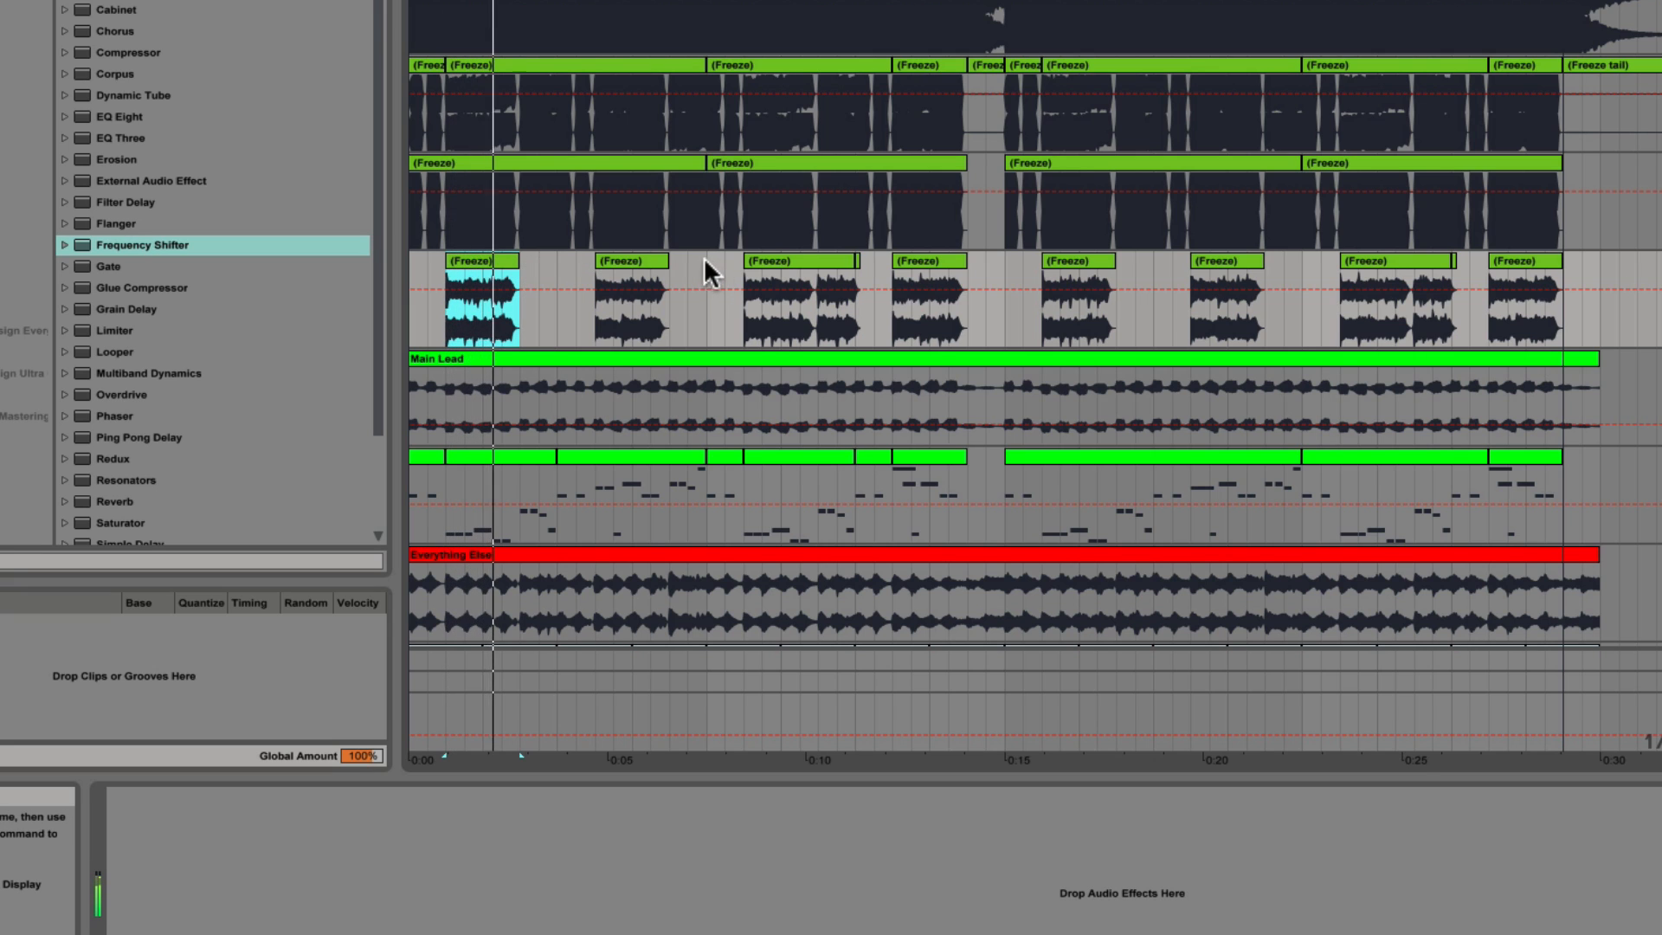
{"action": "left_click", "coordinate": [640, 273]}
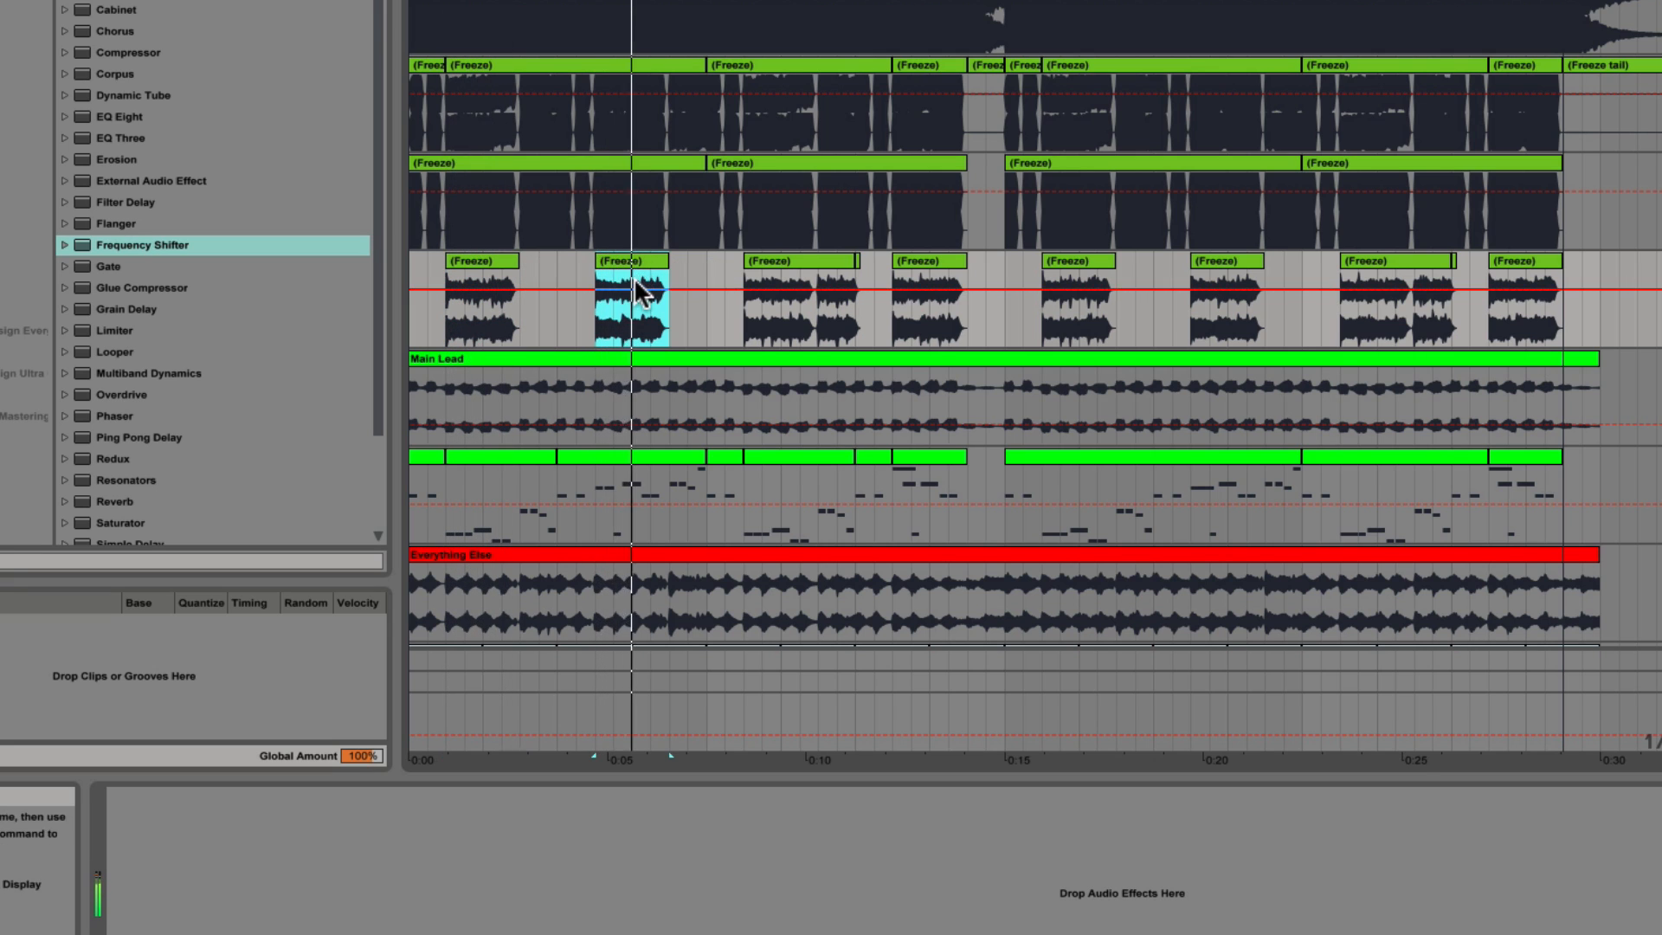
{"action": "left_click", "coordinate": [921, 264]}
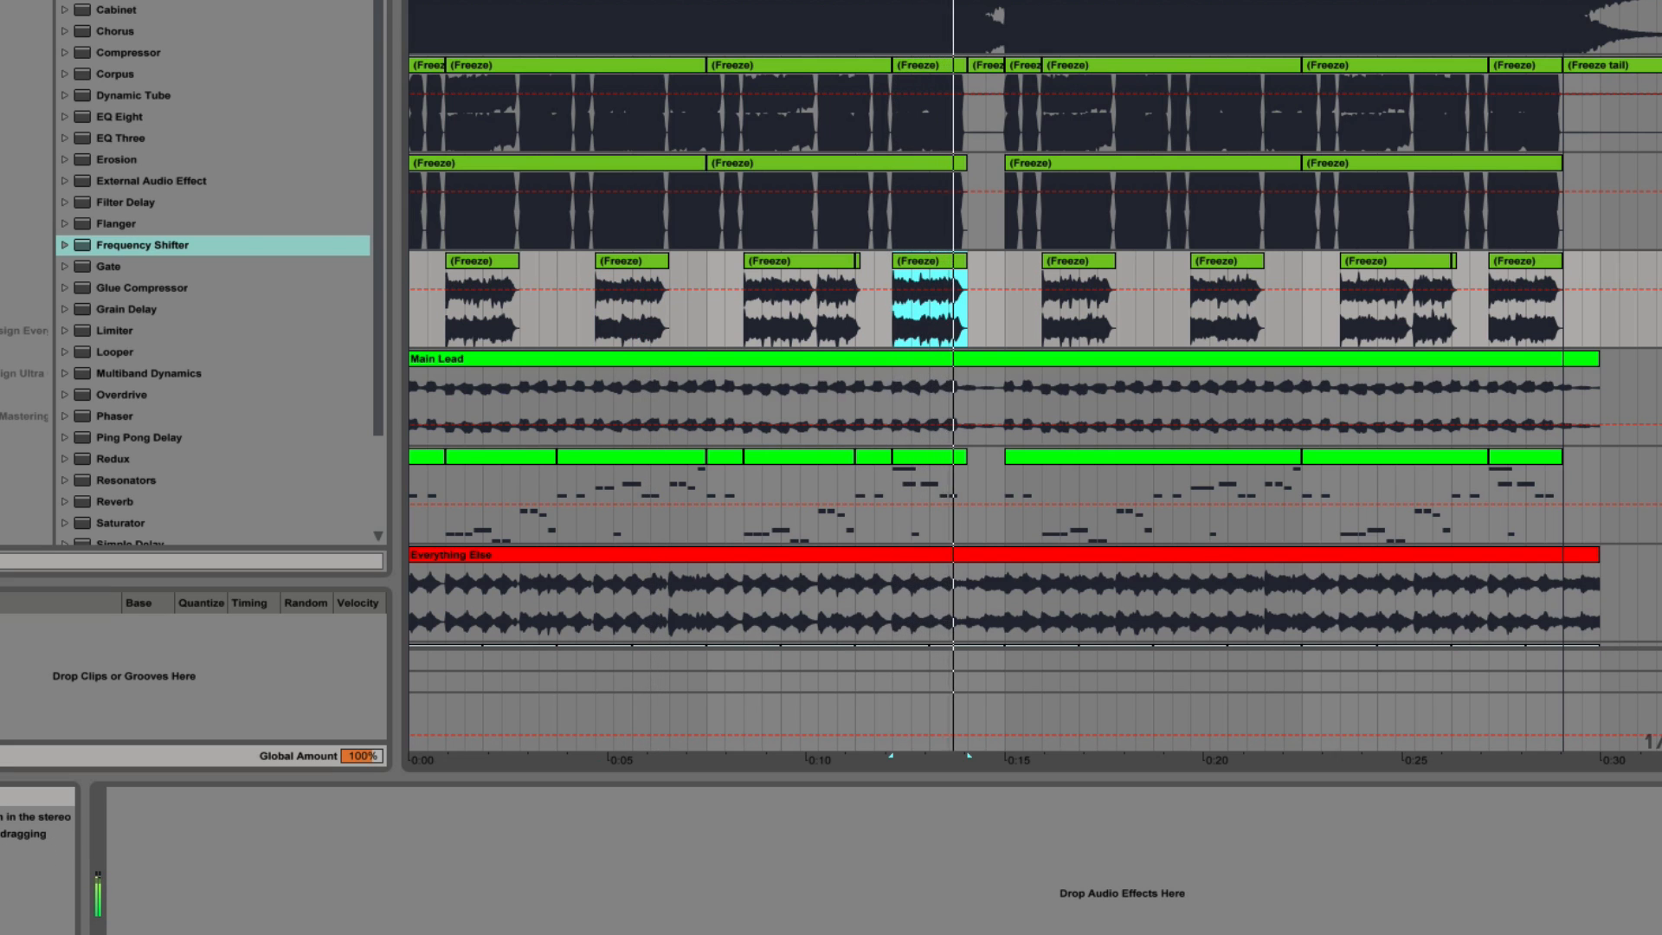
Stop auditioning Detune Lead Support, solo Secret Lead - Serum, and reopen its Serum window where it is fully visible.
{"action": "left_click", "coordinate": [1658, 281]}
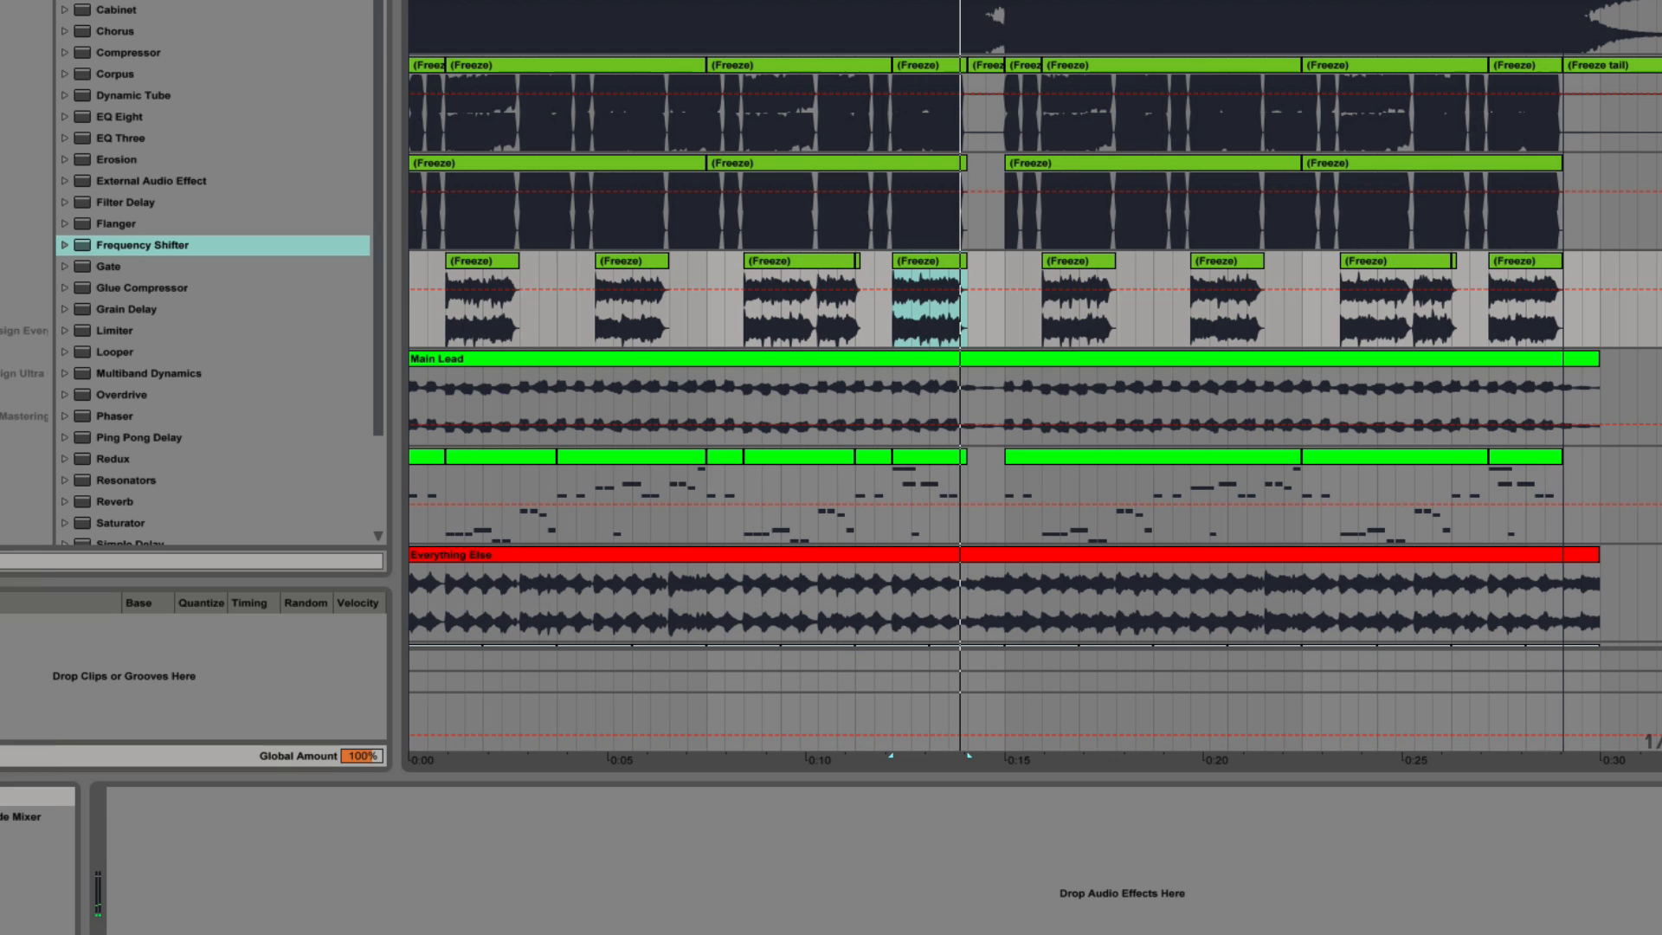
{"action": "left_click", "coordinate": [1657, 456]}
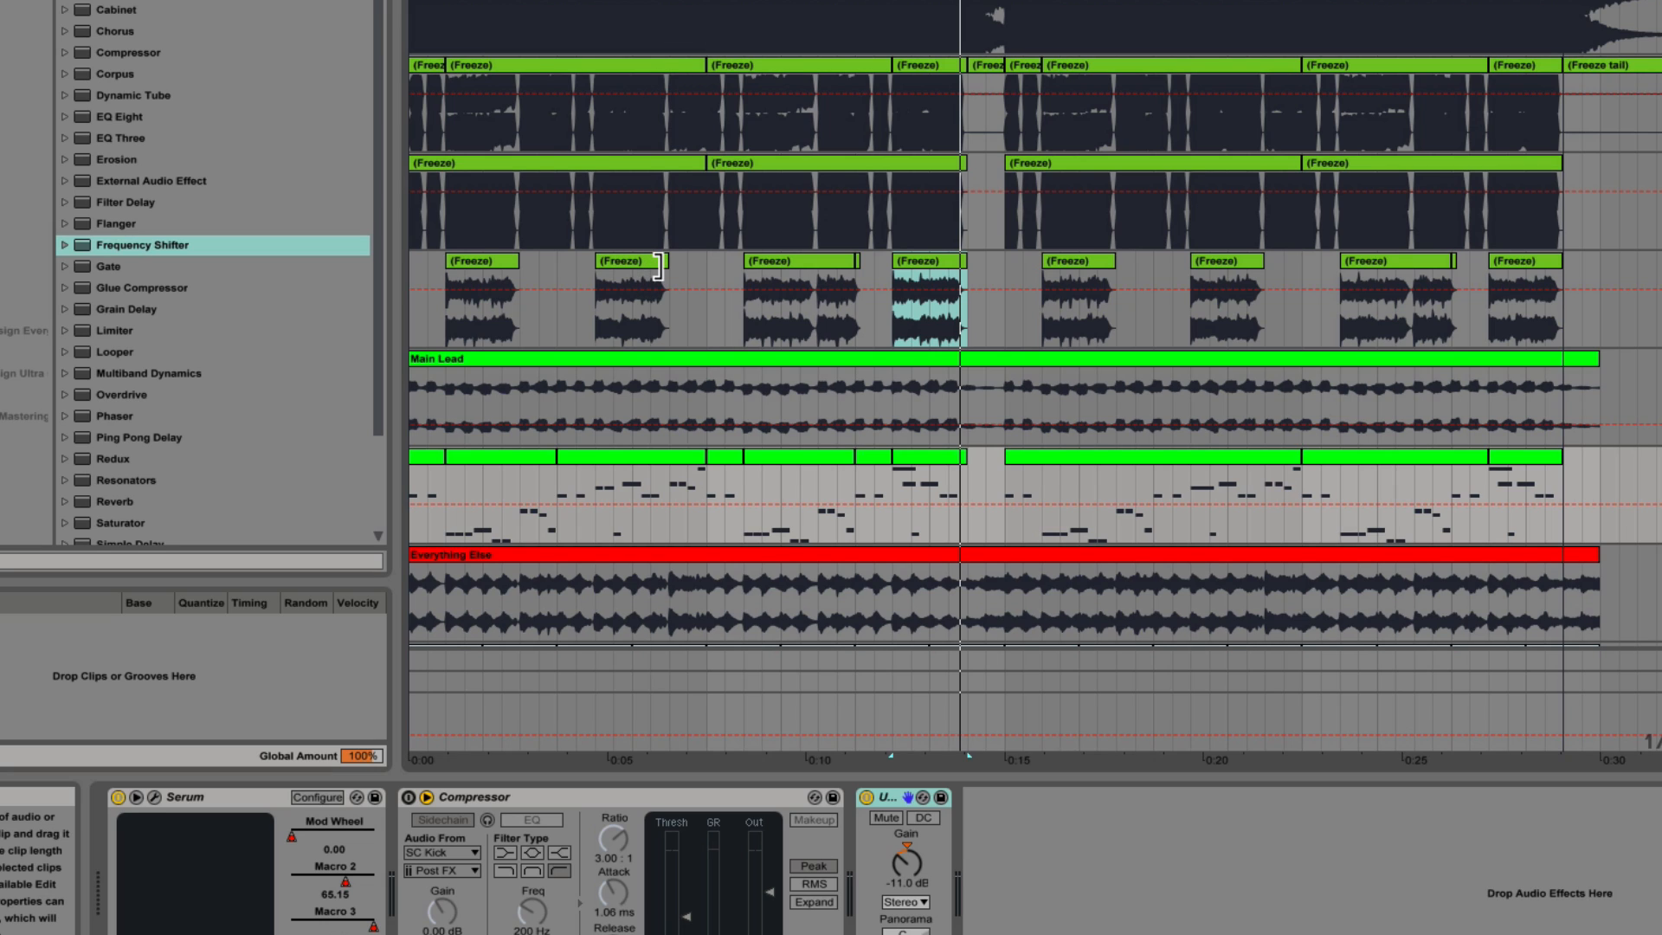
{"action": "left_click", "coordinate": [154, 796]}
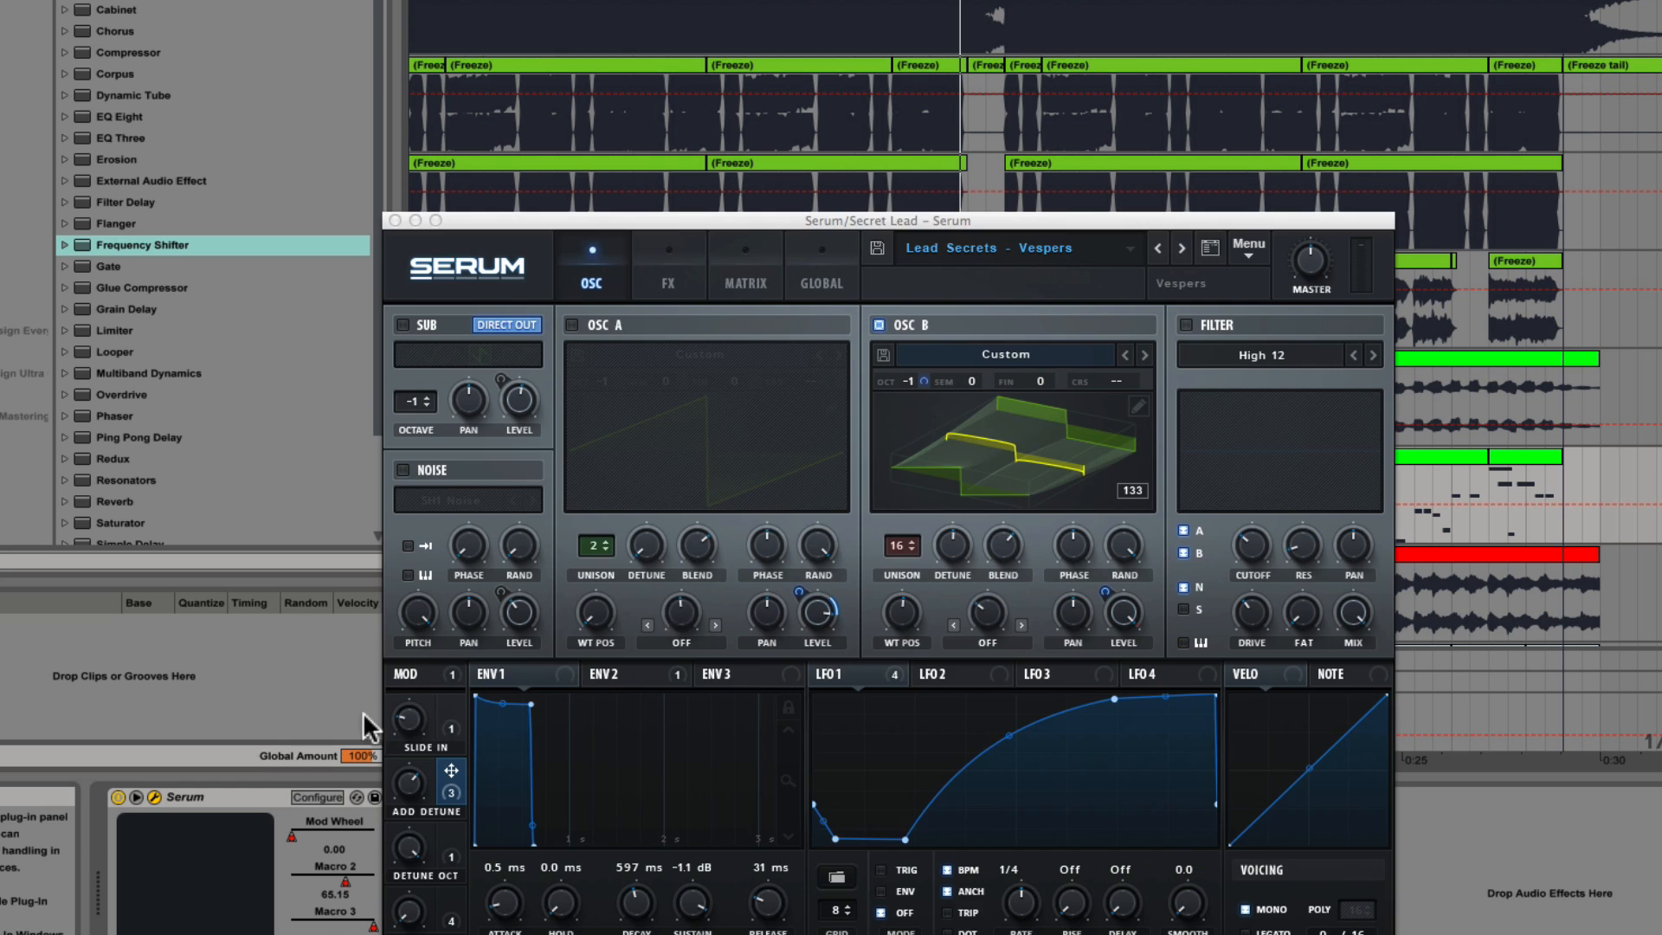
{"action": "left_click_drag", "start_coordinate": [885, 210], "coordinate": [927, 12]}
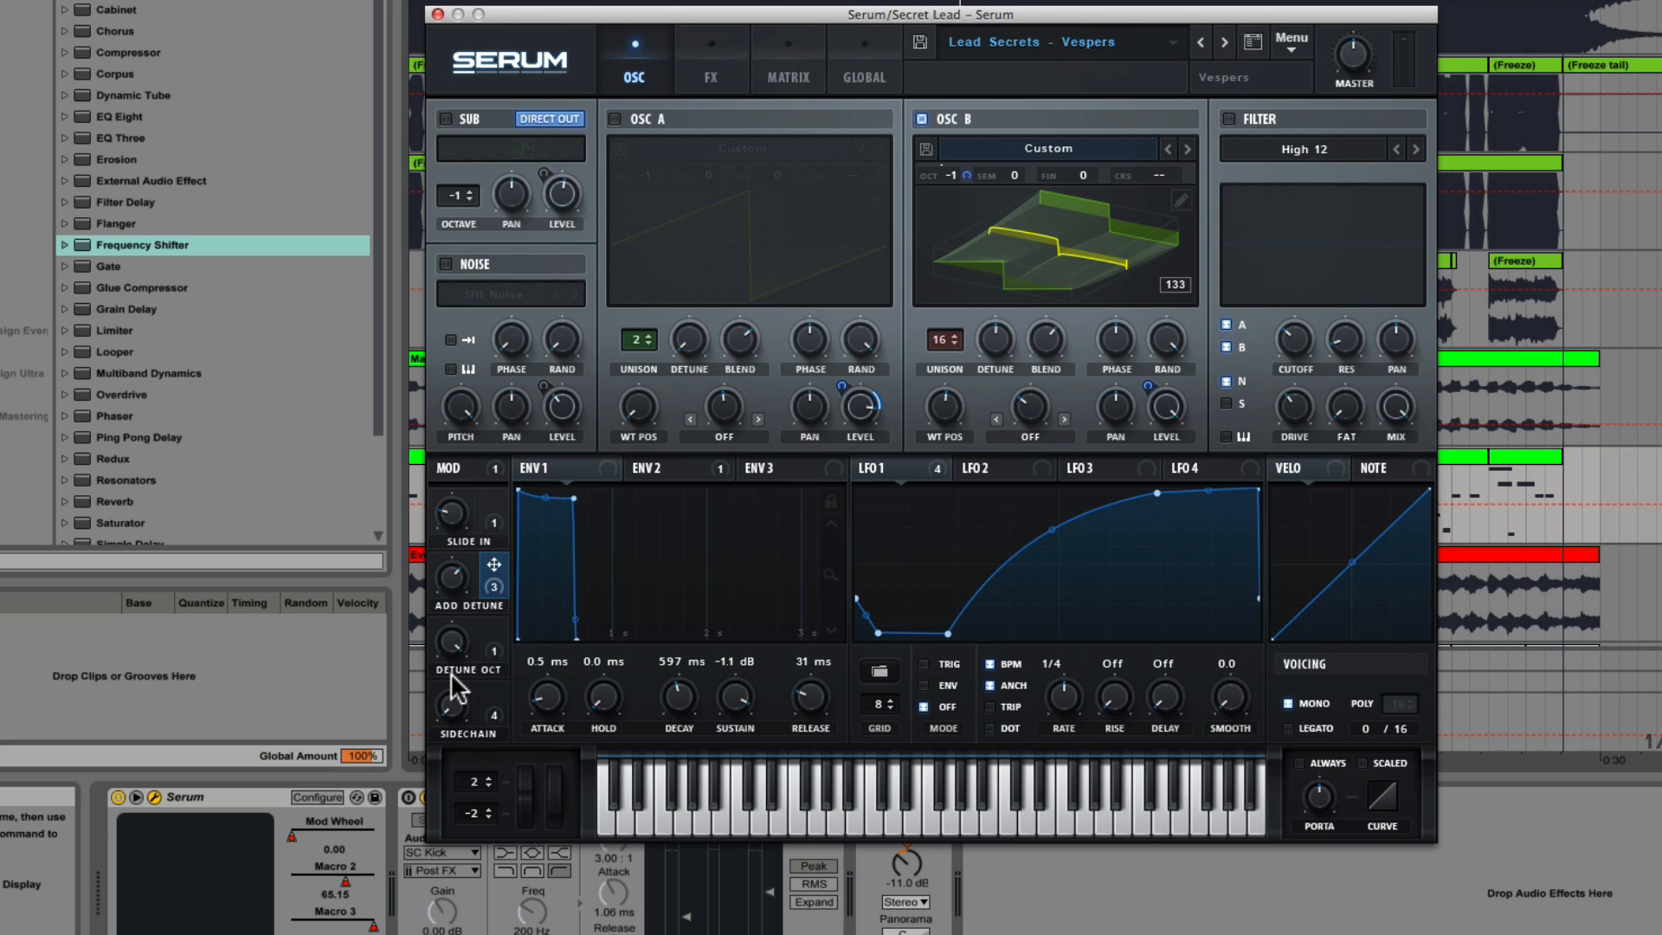
Examine the modulation matrix for the Macro 3 routing to B Octave, and return to the oscillator view.
{"action": "left_click", "coordinate": [786, 75]}
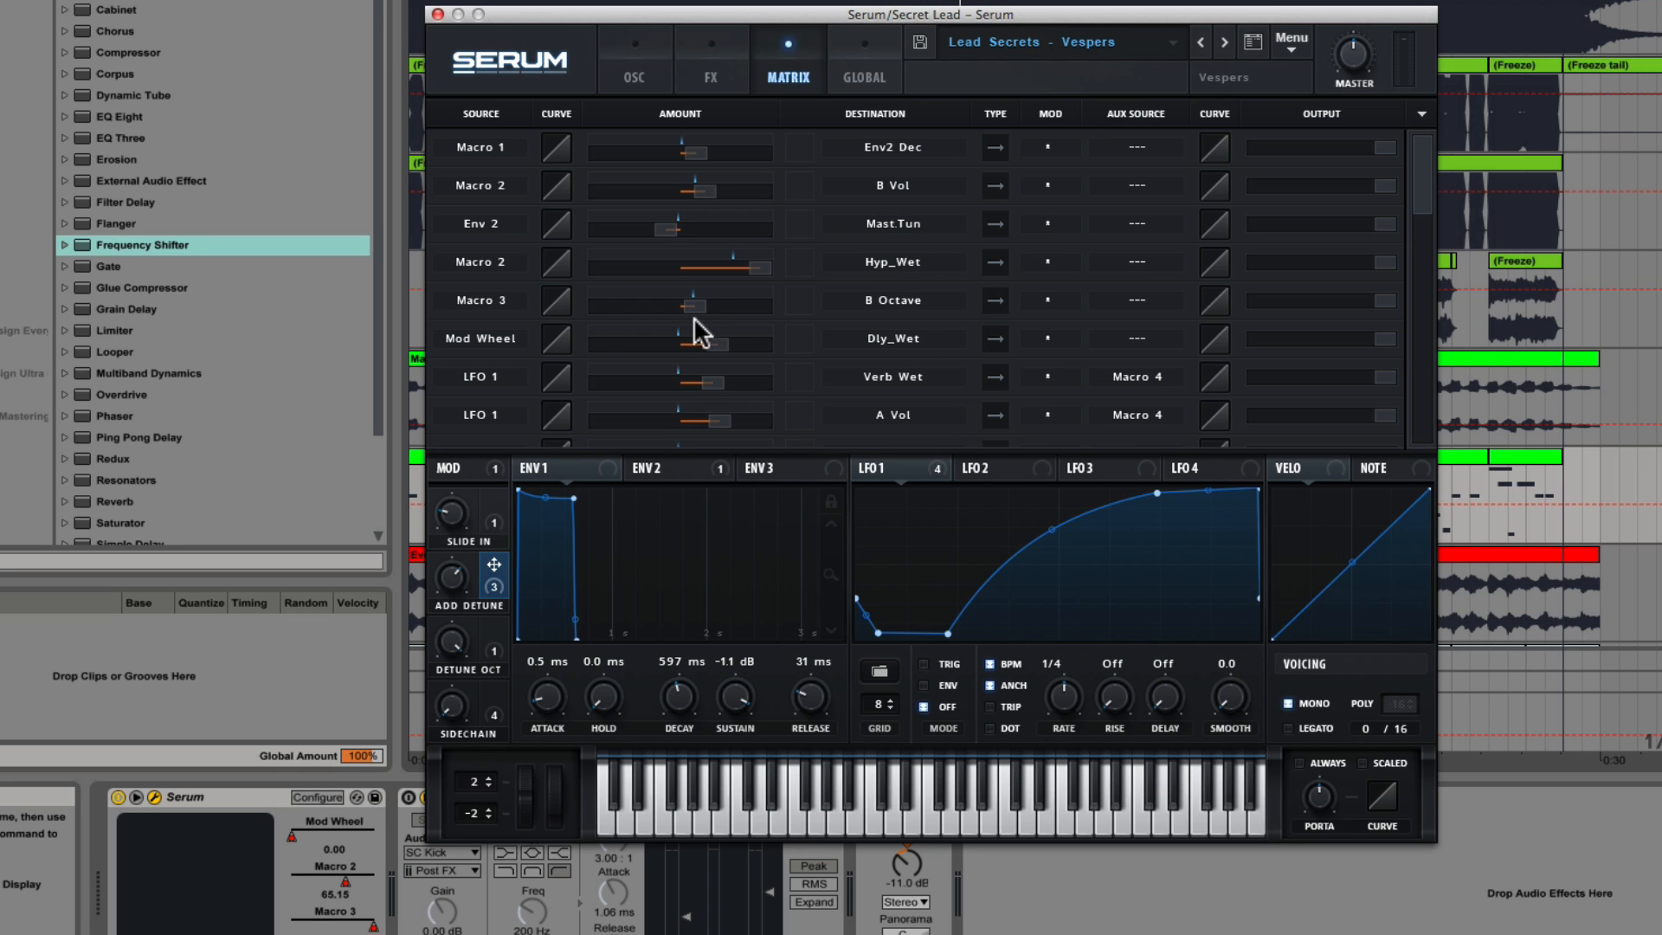
{"action": "scroll", "coordinate": [496, 356], "scroll_direction": "down", "scroll_amount": 4}
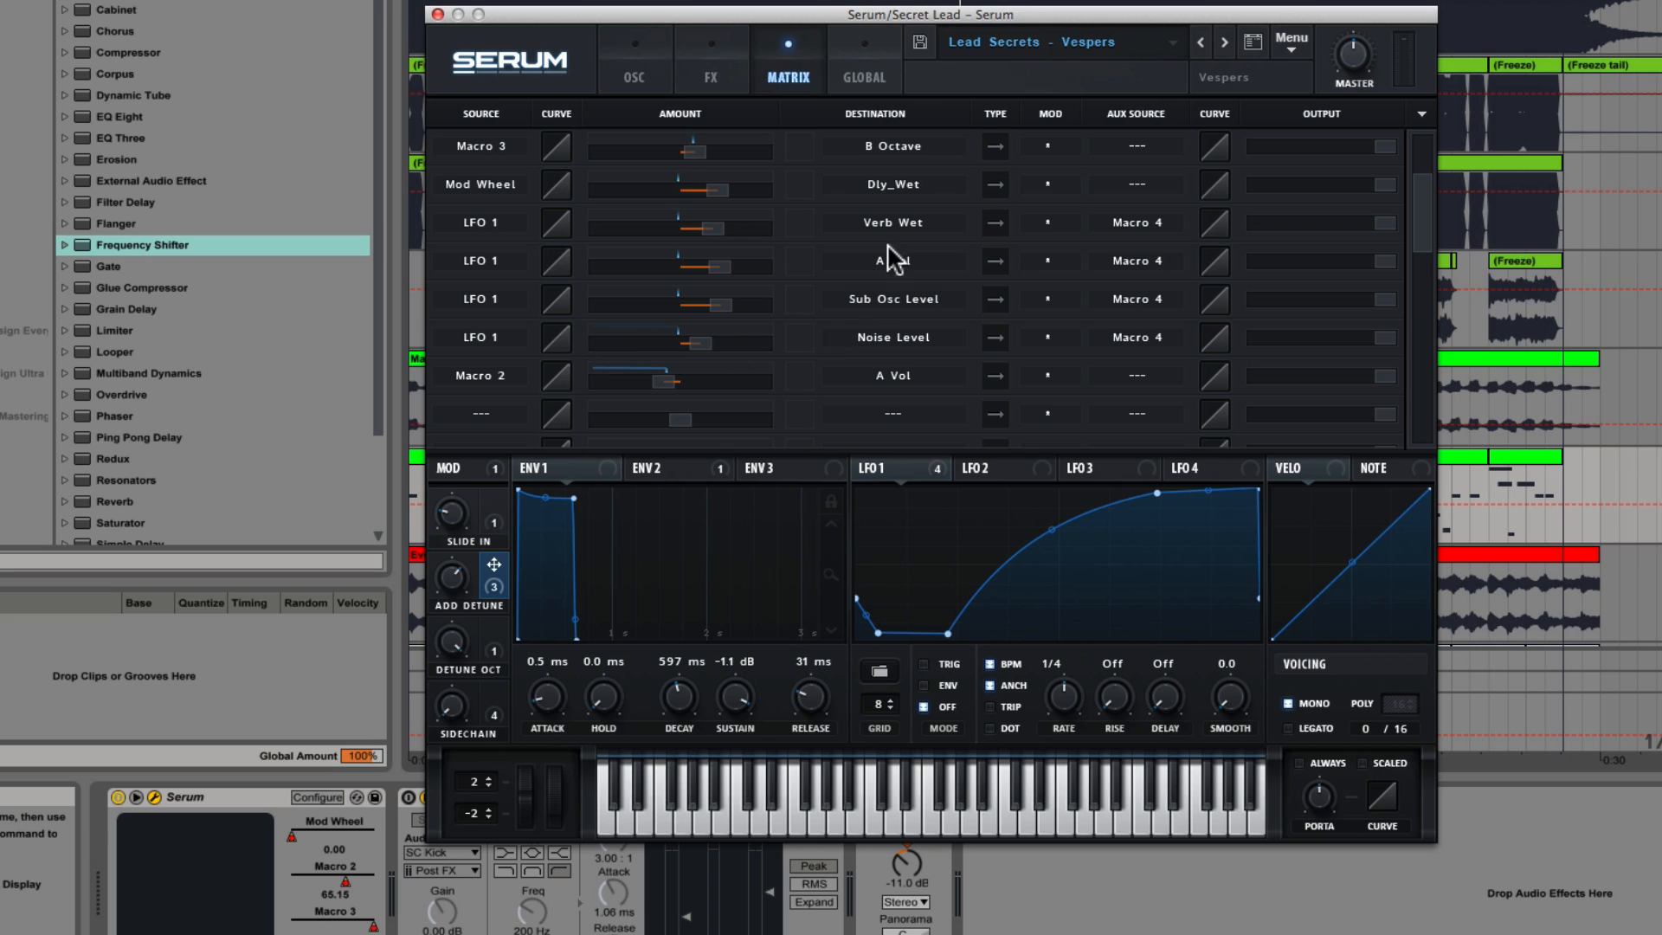
{"action": "scroll", "coordinate": [891, 201], "scroll_direction": "up", "scroll_amount": 1}
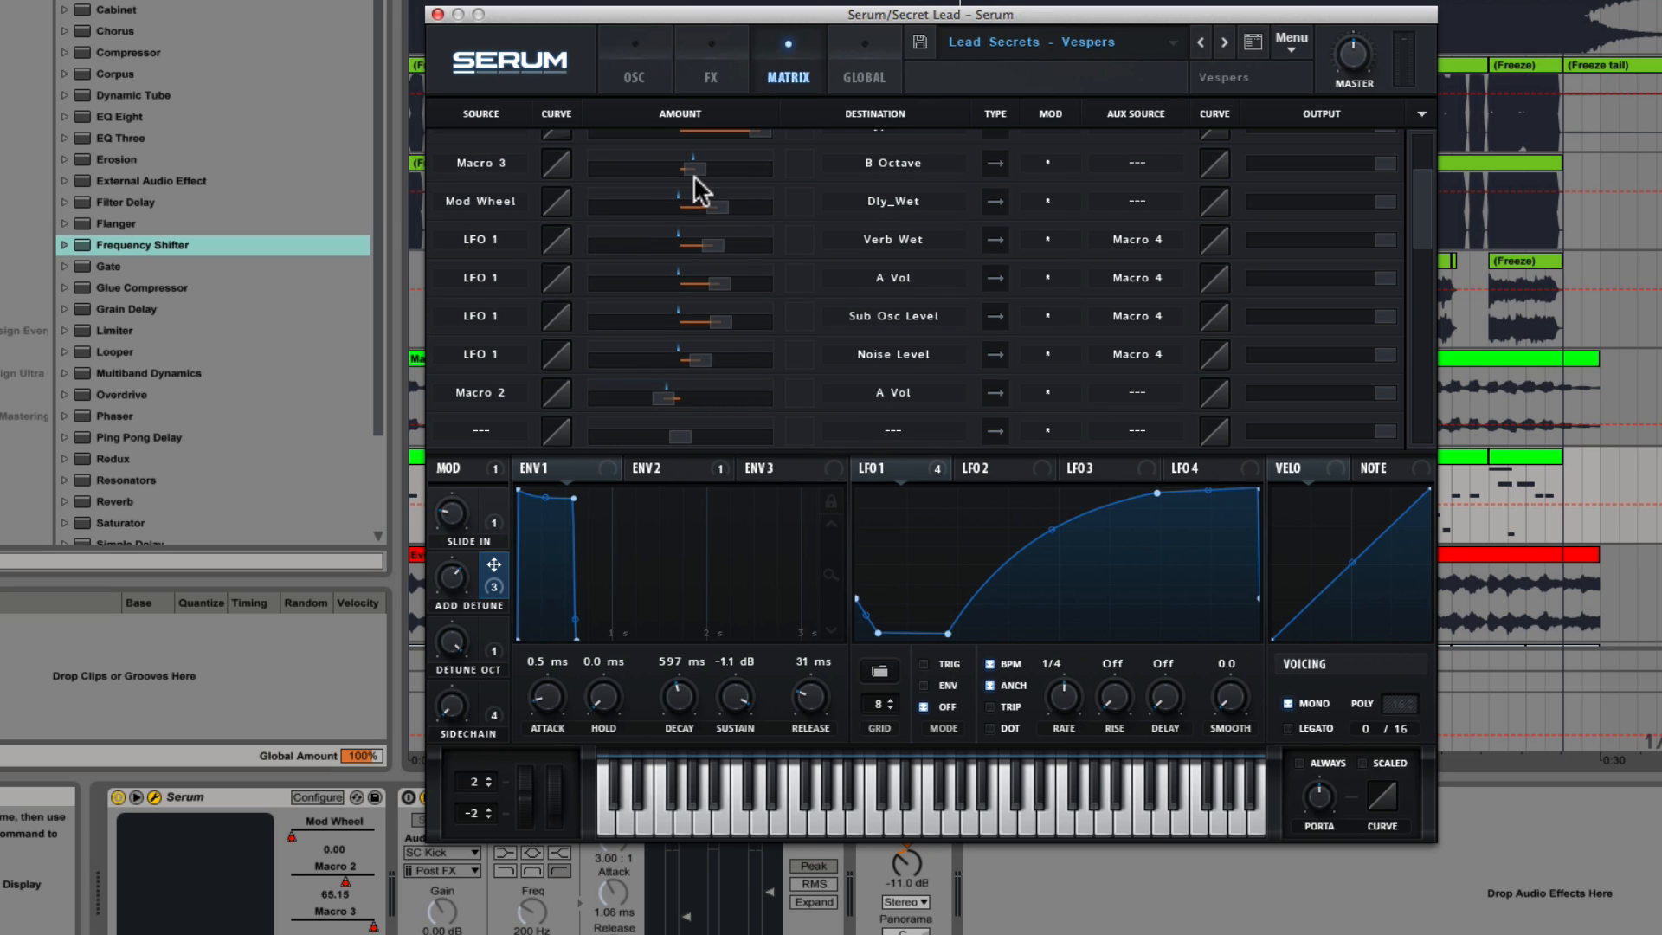
{"action": "mouse_move", "coordinate": [691, 164]}
{"action": "left_click", "coordinate": [639, 76]}
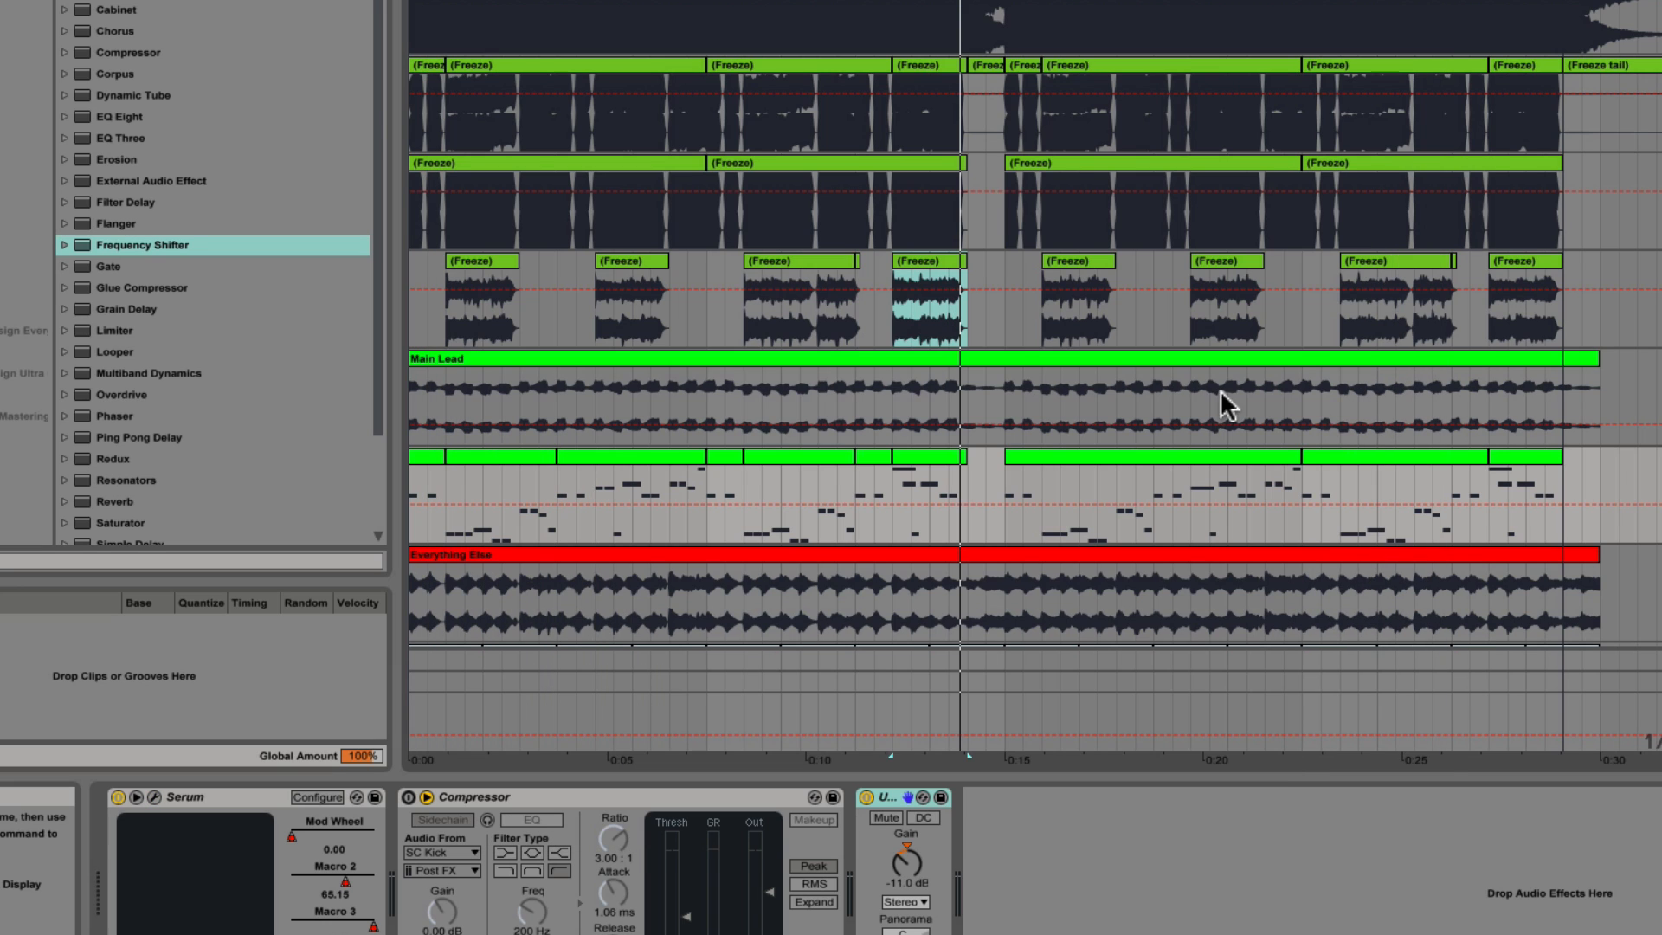
Close the Serum window, show the automation envelope on Secret Lead - Serum, and play from just before its first raised section.
{"action": "left_click", "coordinate": [437, 13]}
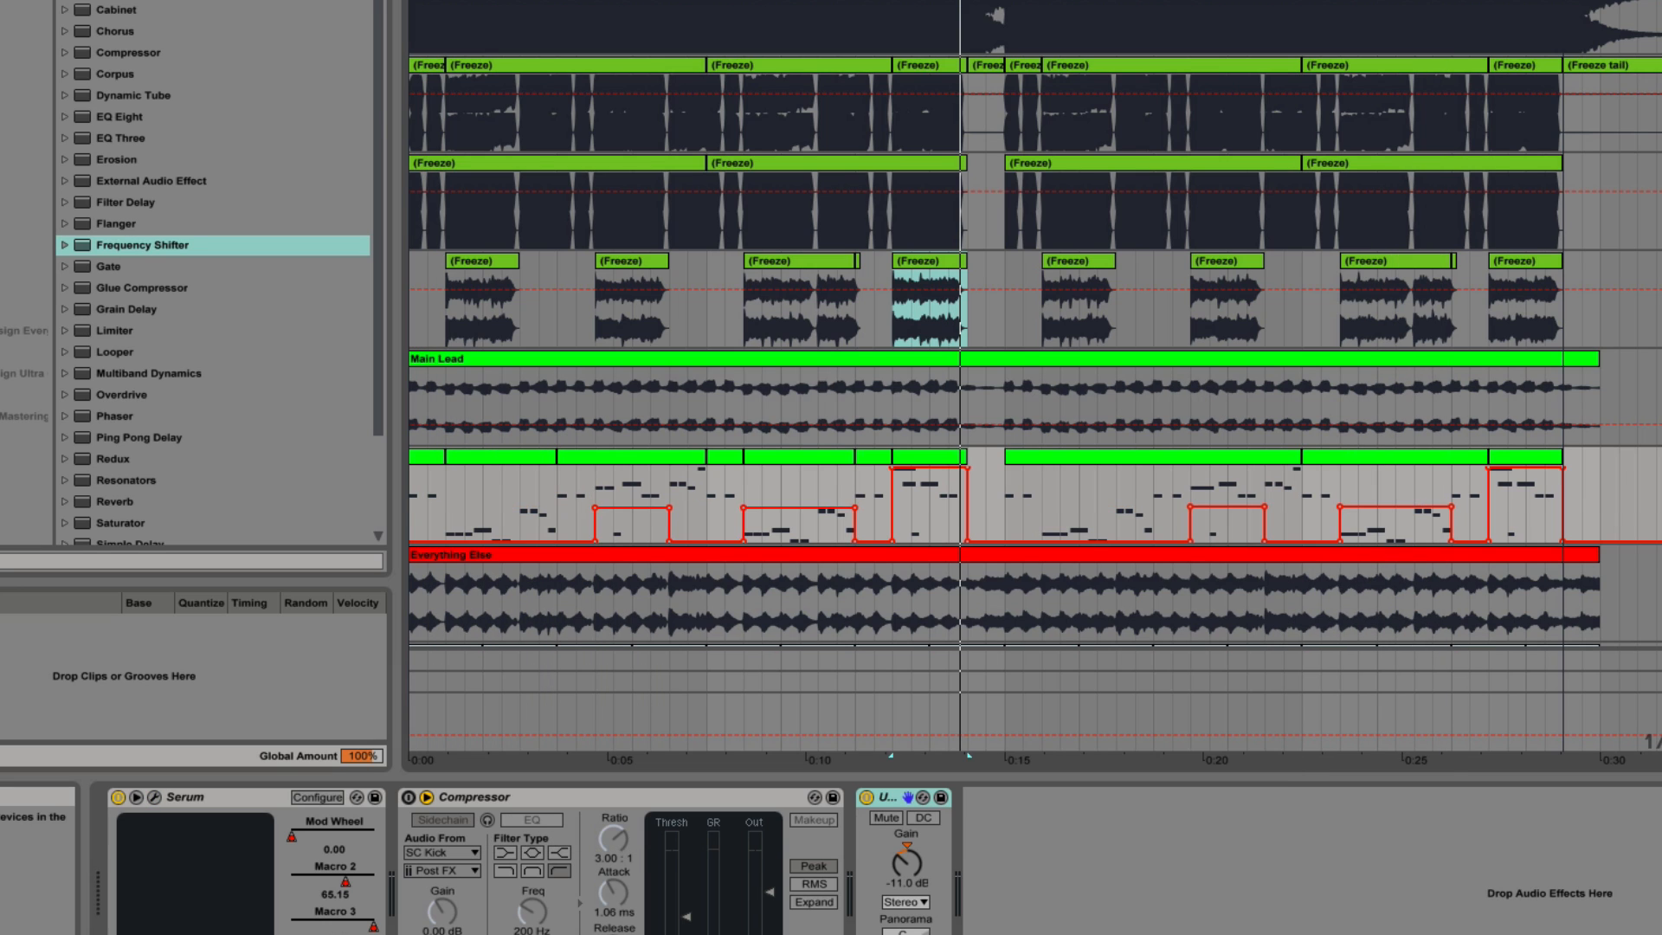
{"action": "left_click", "coordinate": [568, 483]}
{"action": "key", "text": "space"}
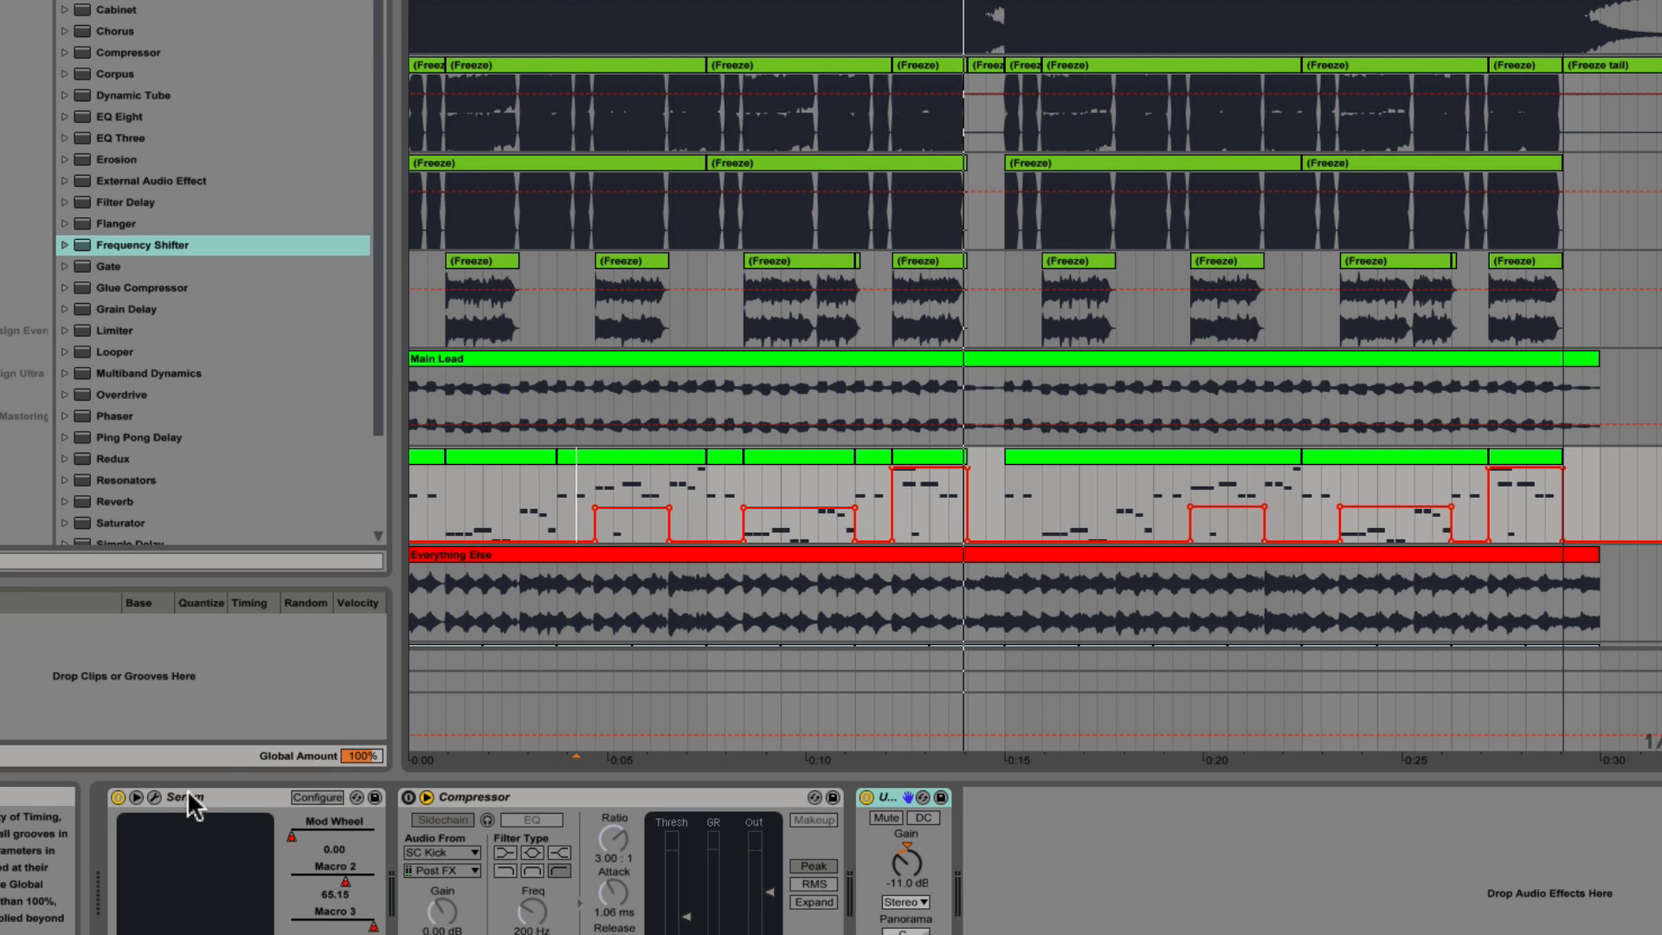
Check Serum's oscillator settings on Secret Lead - Serum, close its window, and play the first Detune Lead Support clip.
{"action": "left_click", "coordinate": [155, 796]}
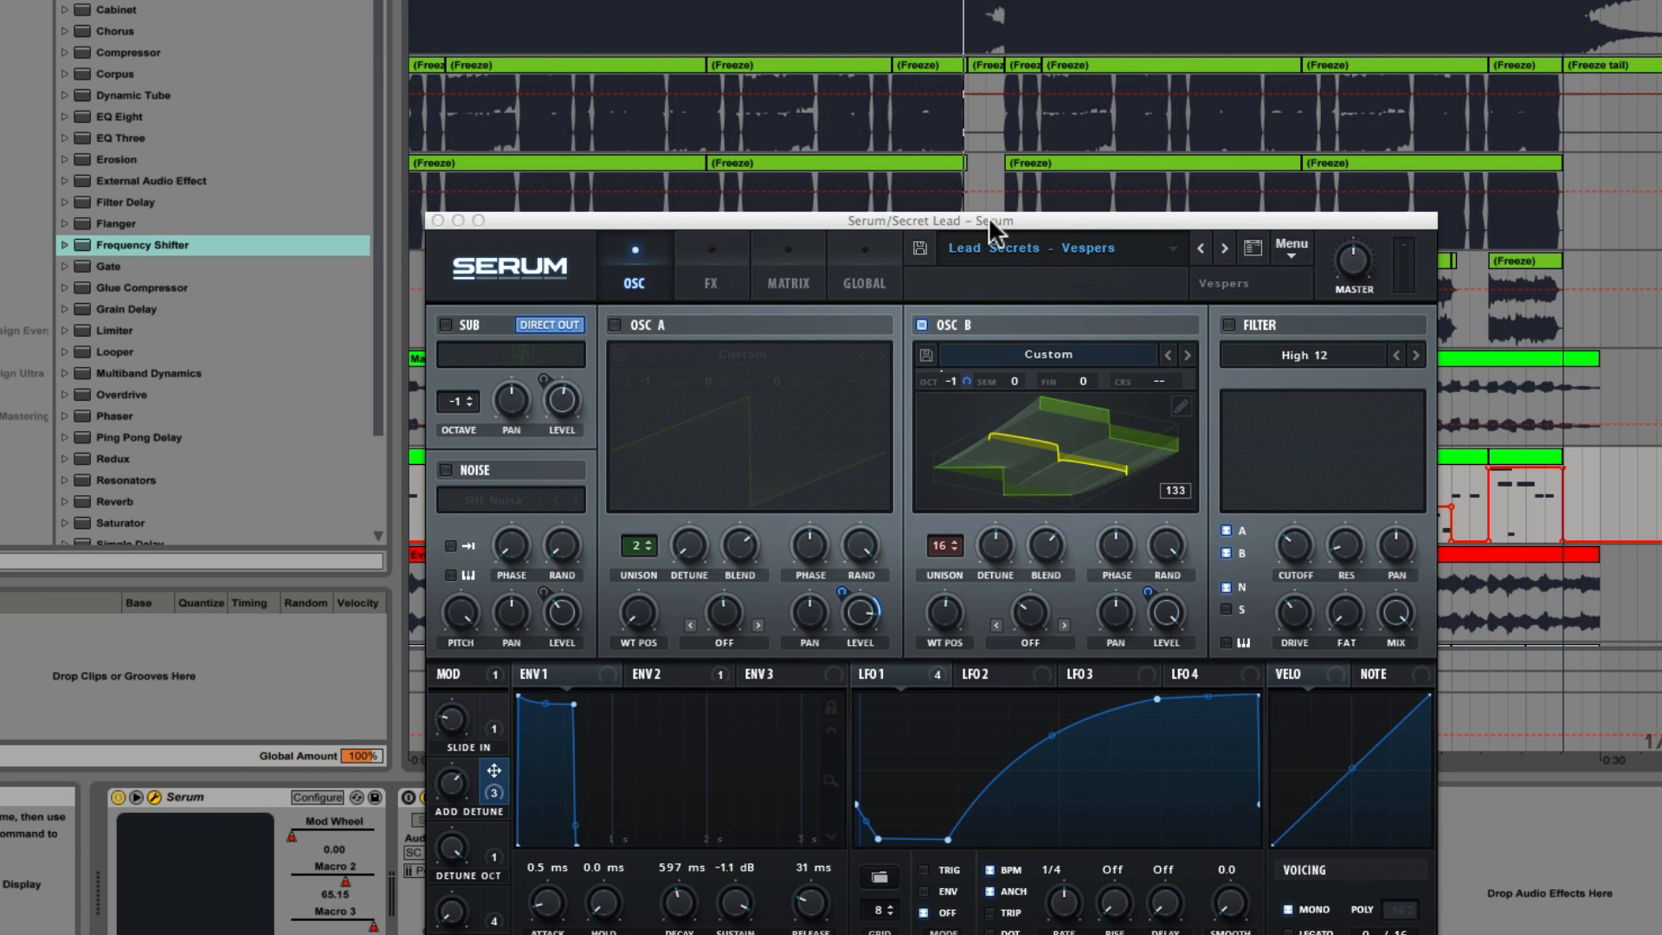
{"action": "left_click_drag", "start_coordinate": [988, 216], "coordinate": [969, 46]}
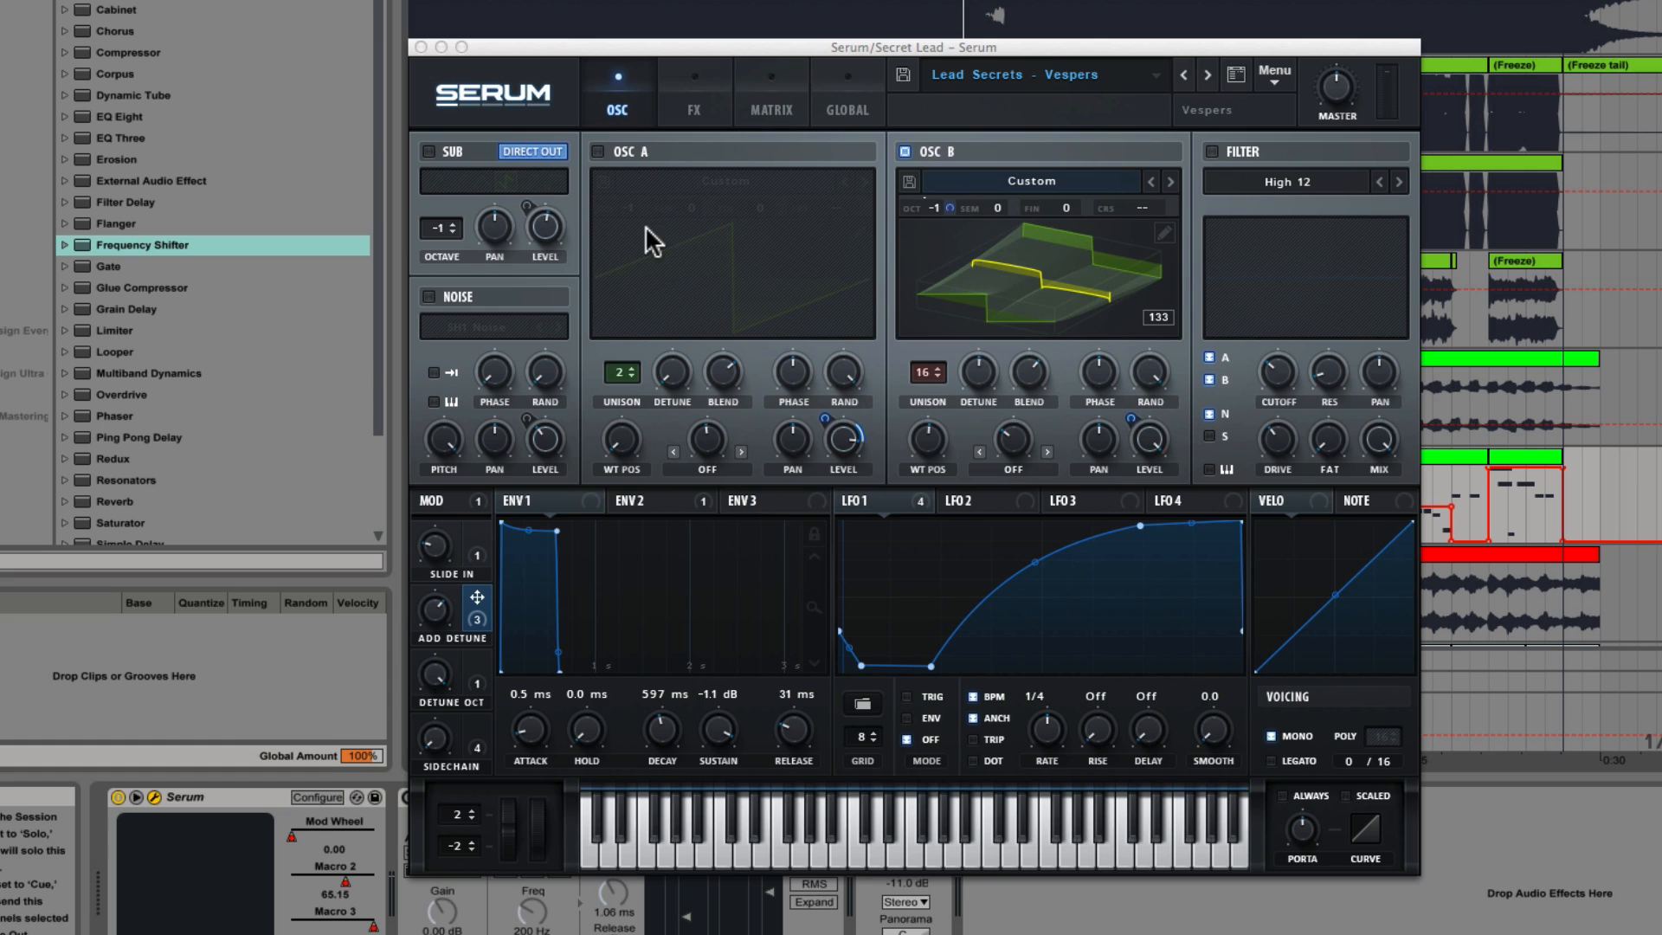
{"action": "left_click", "coordinate": [422, 48]}
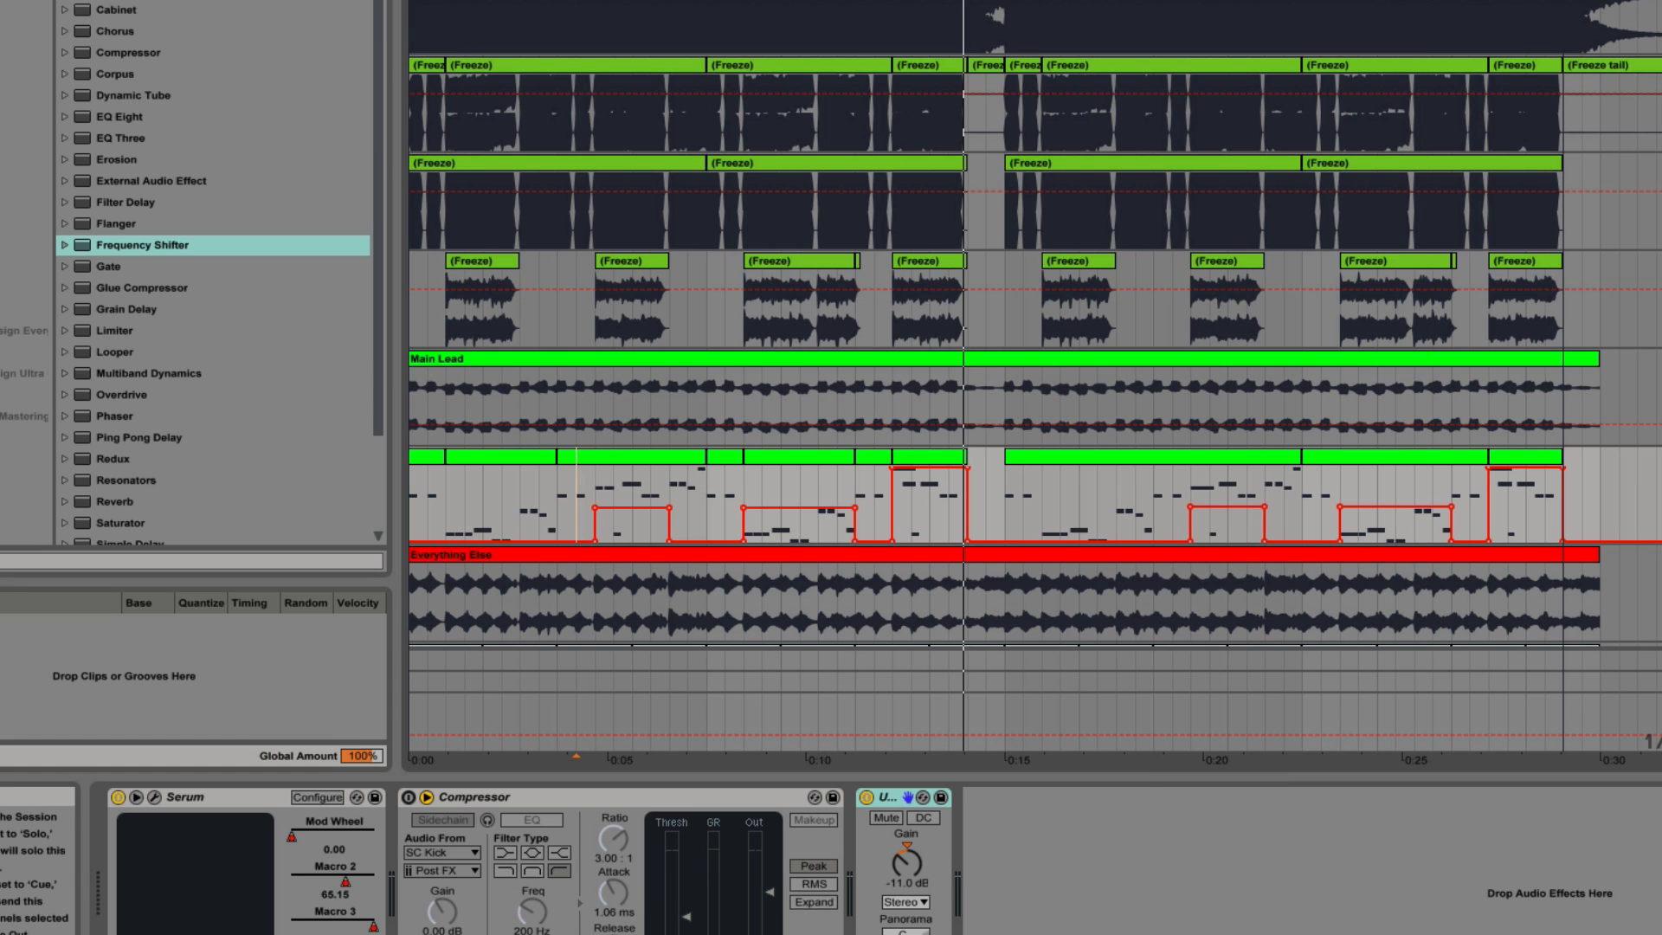
{"action": "left_click", "coordinate": [476, 260]}
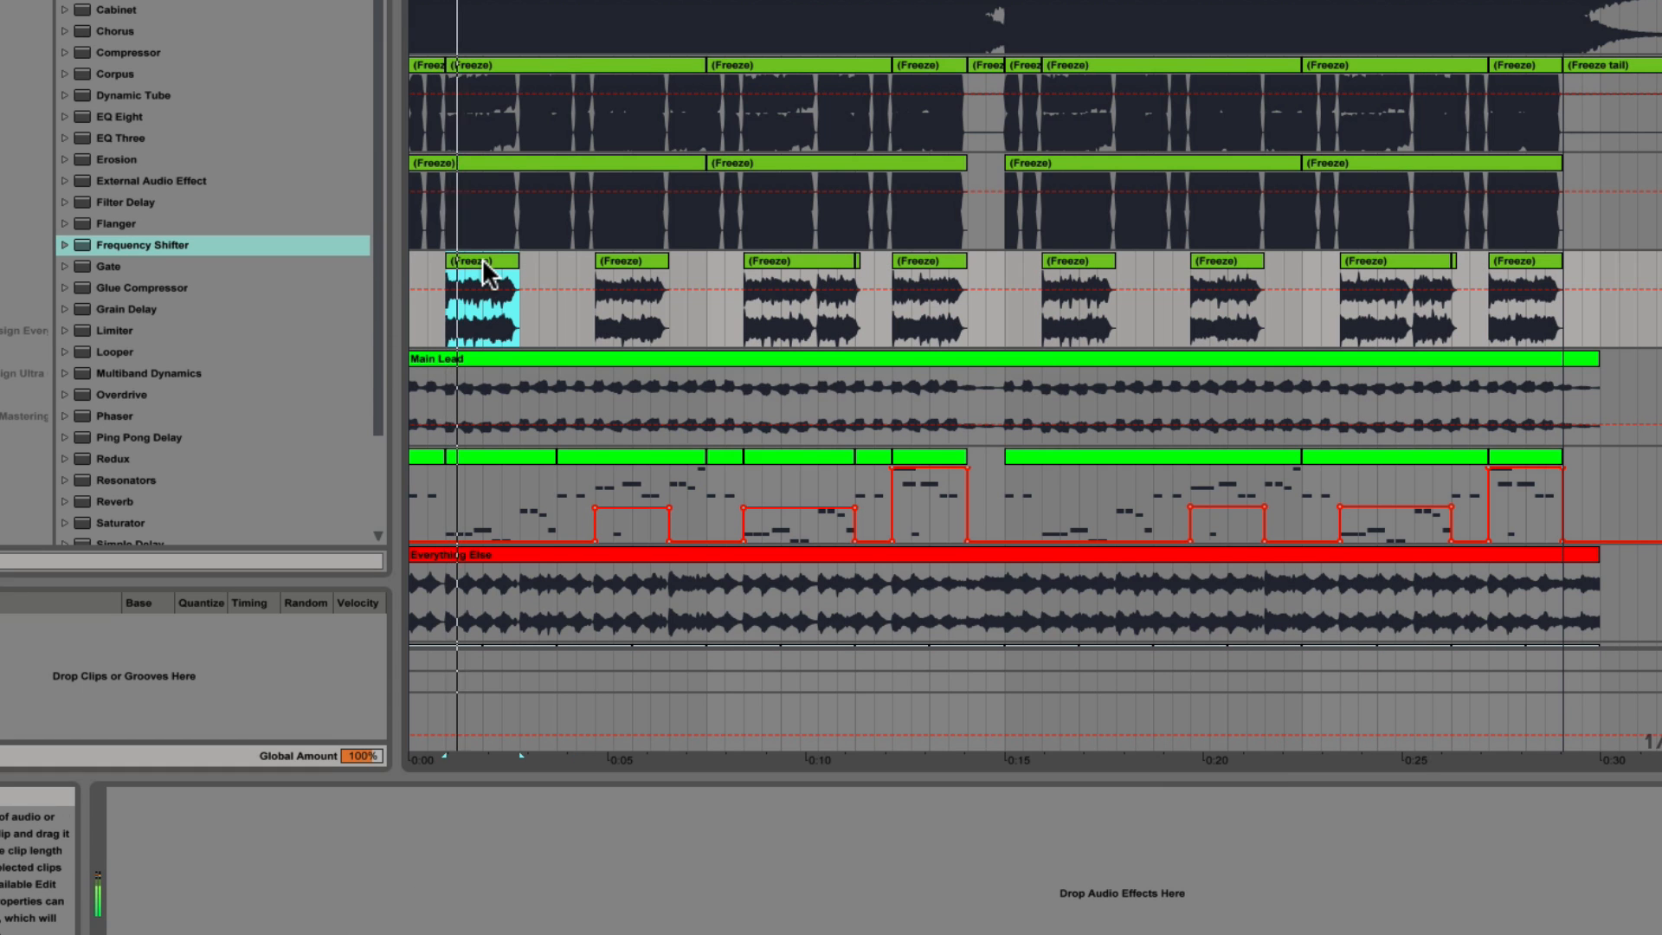
{"action": "key", "text": "space"}
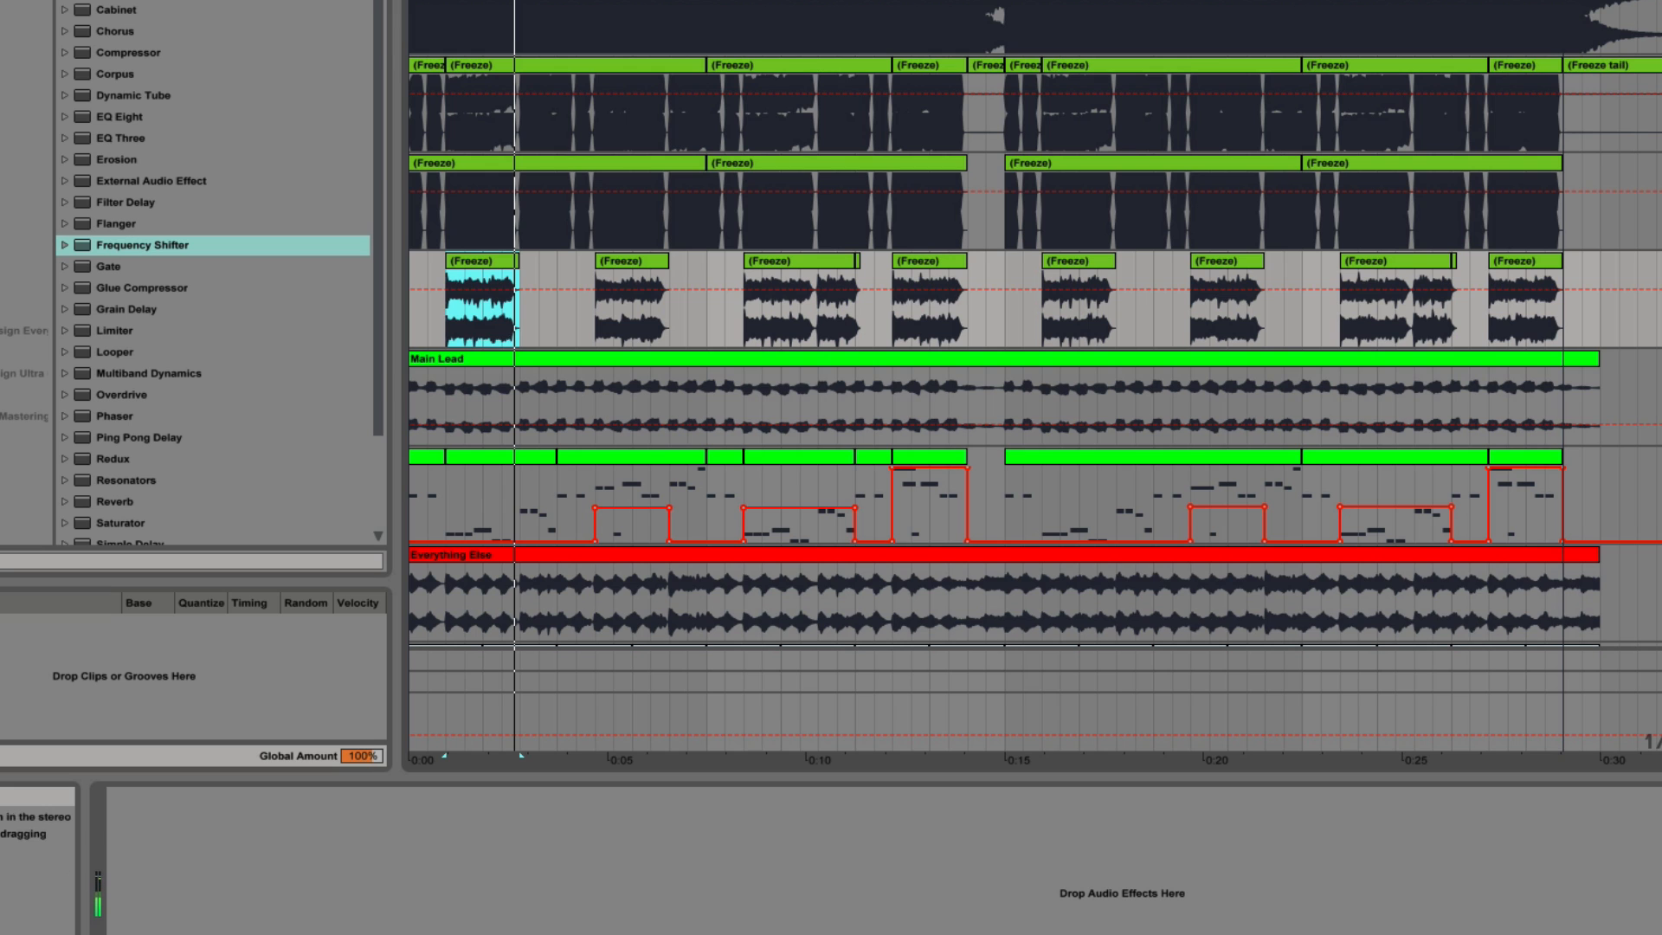
Reopen Serum on Secret Lead - Serum, examine the Env 2 to Mast.Tun routing and Env 2's shape, and return to the oscillator view.
{"action": "left_click", "coordinate": [1657, 463]}
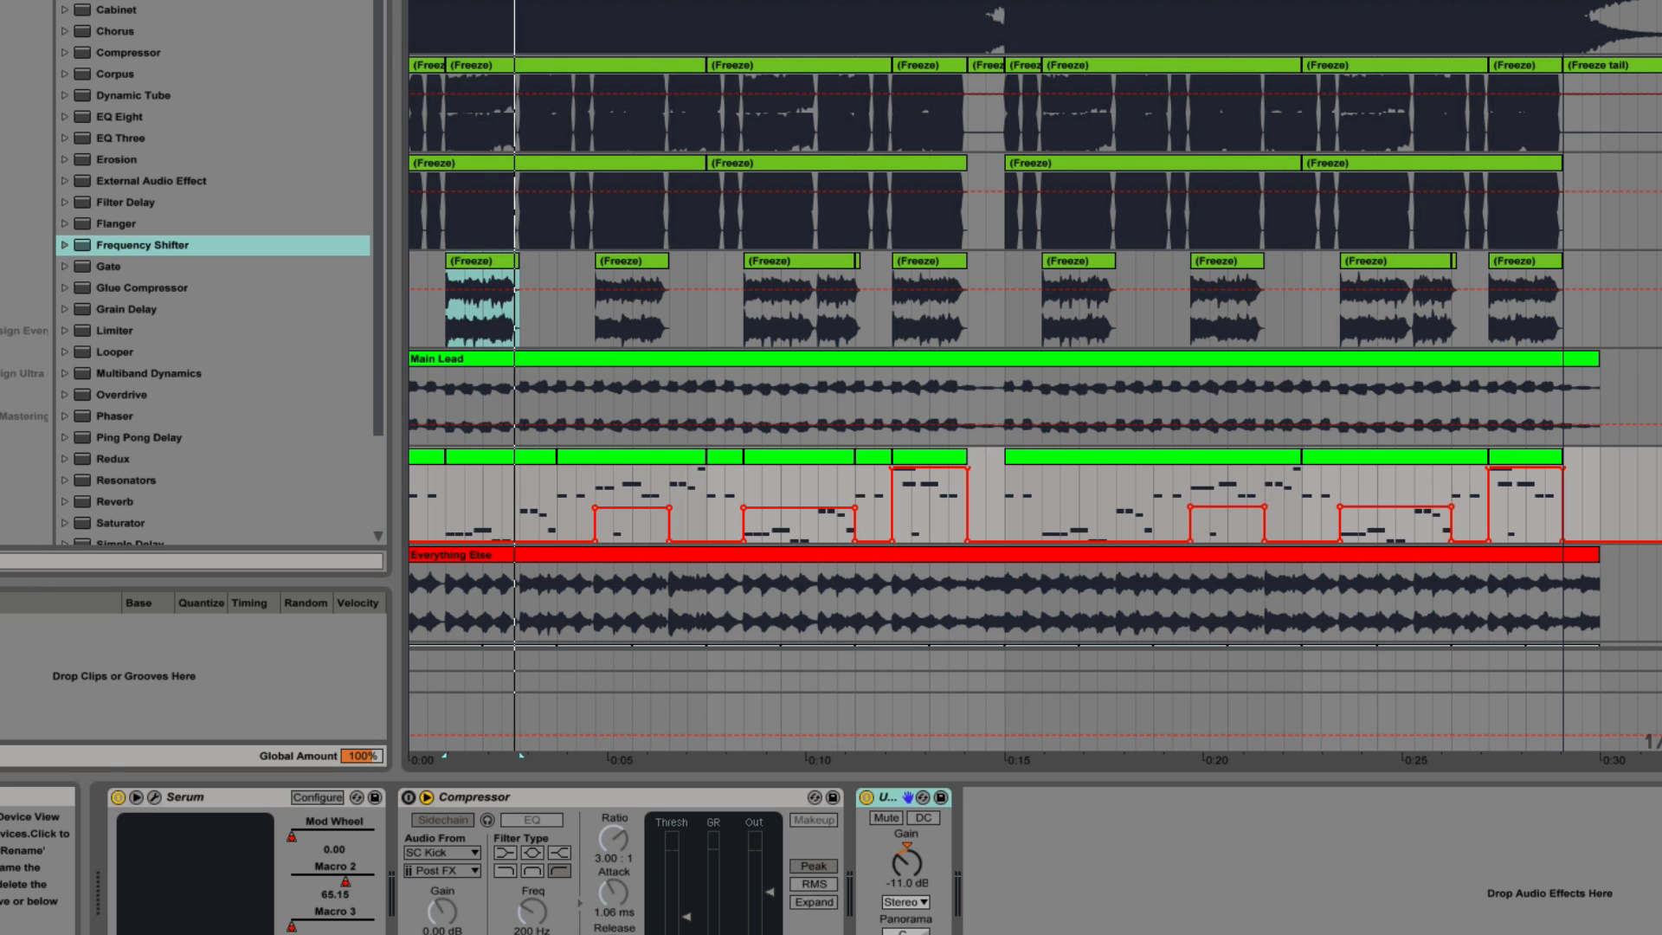
{"action": "left_click", "coordinate": [155, 795]}
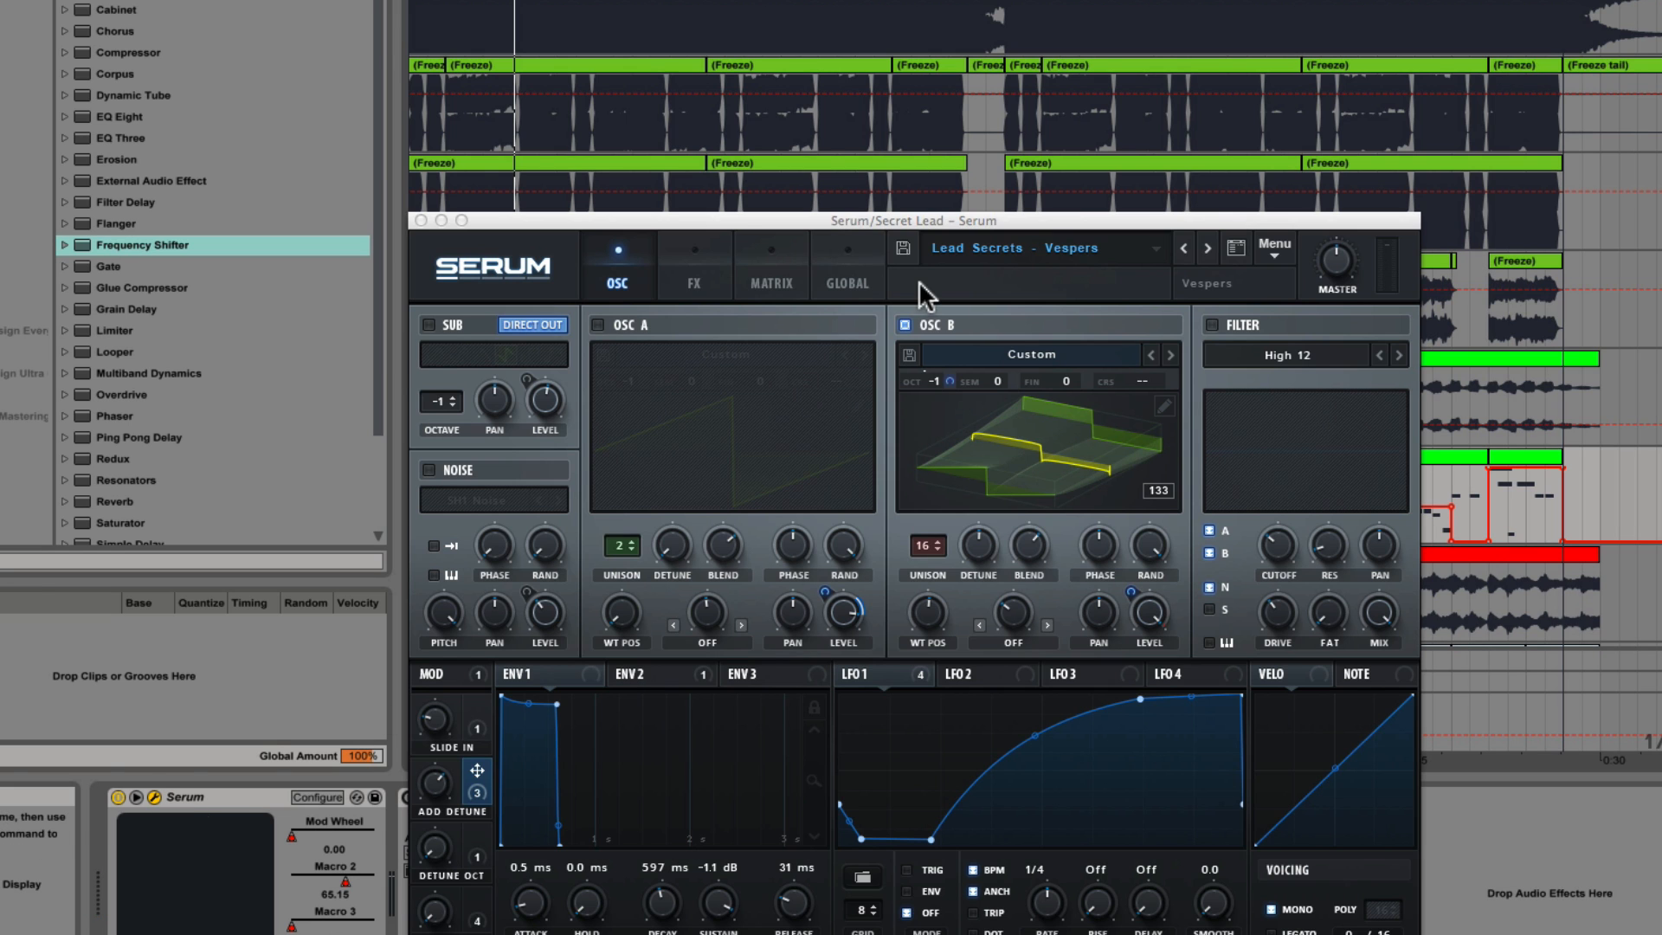
{"action": "left_click_drag", "start_coordinate": [902, 222], "coordinate": [934, 85]}
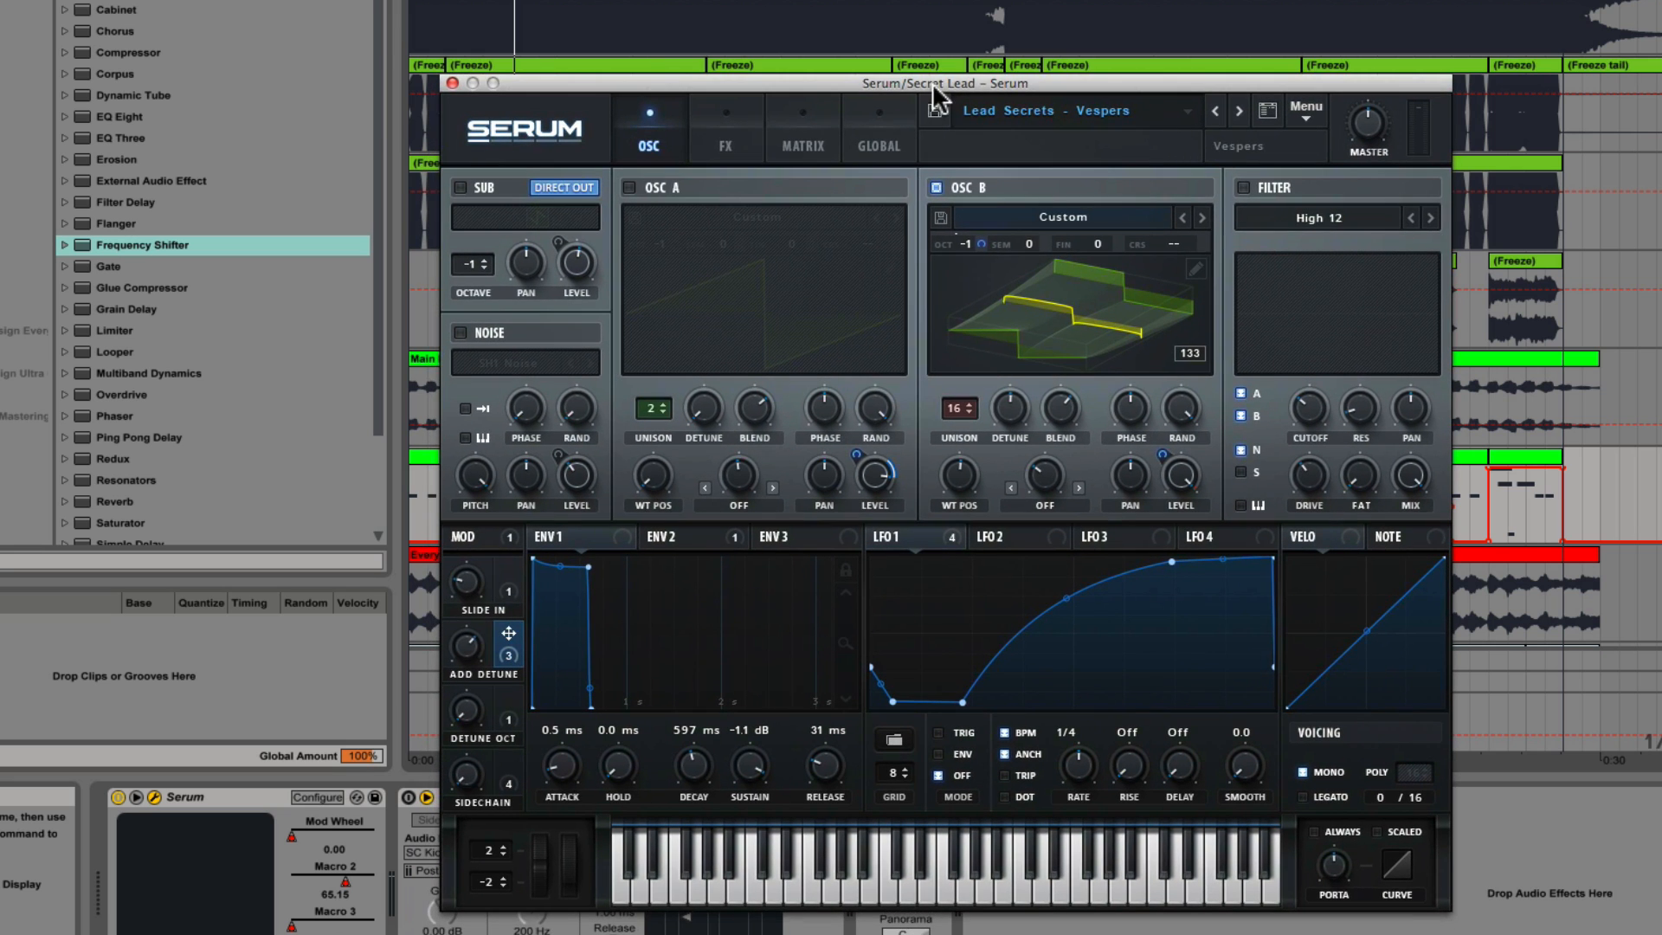
{"action": "left_click", "coordinate": [807, 149]}
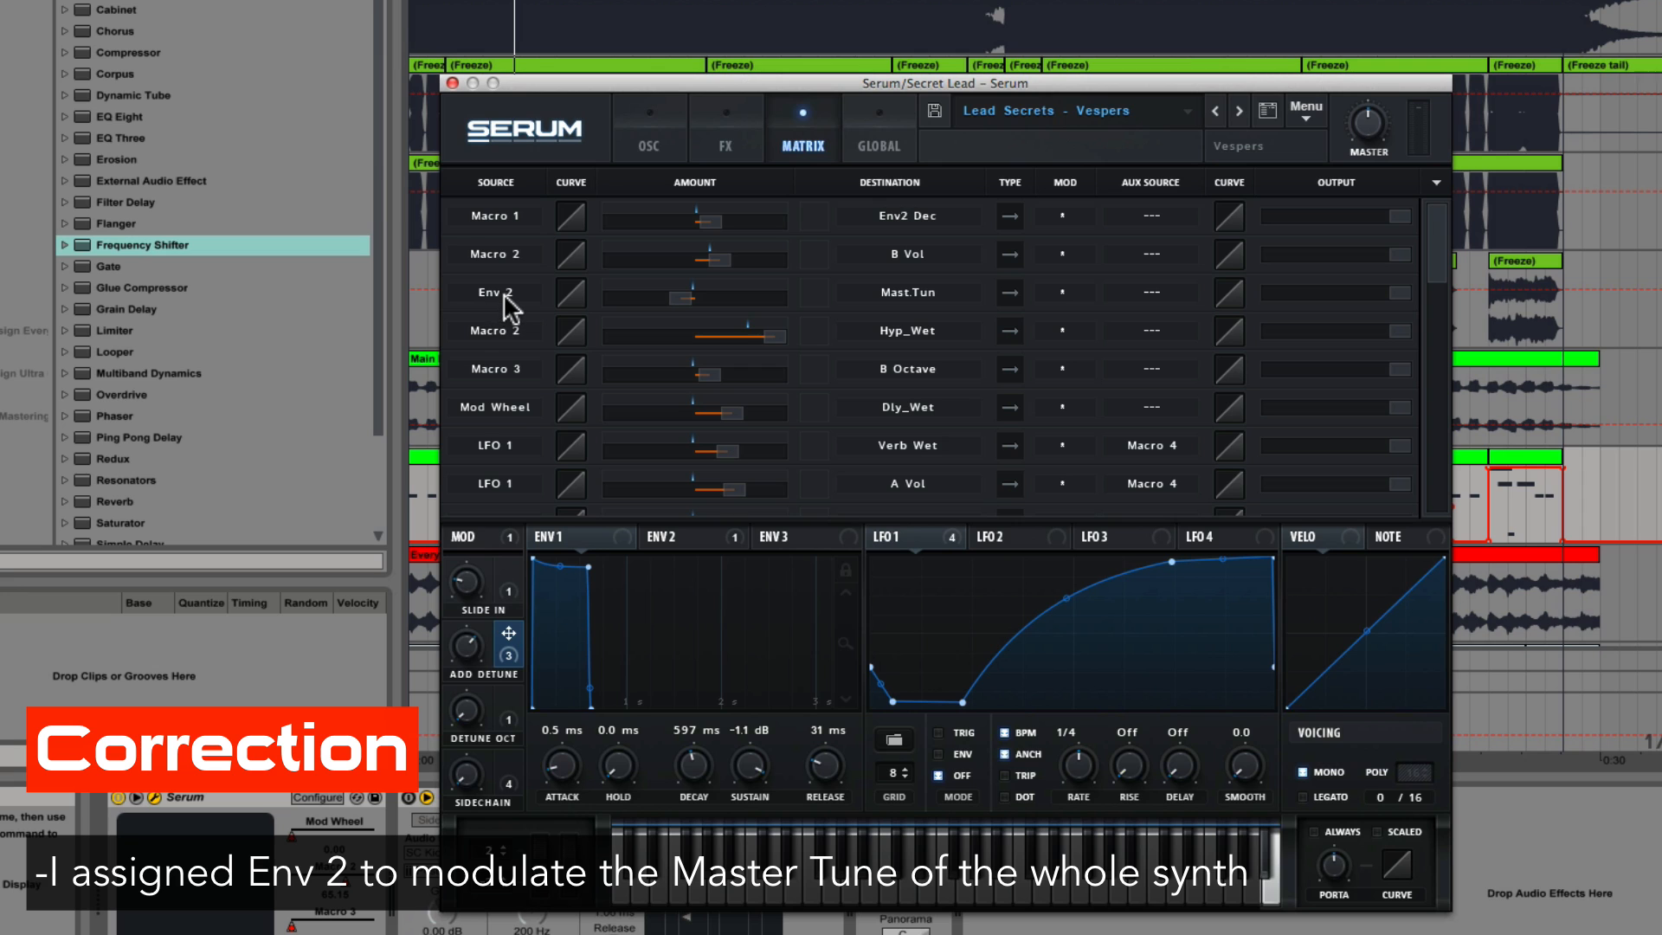
{"action": "left_click", "coordinate": [680, 536]}
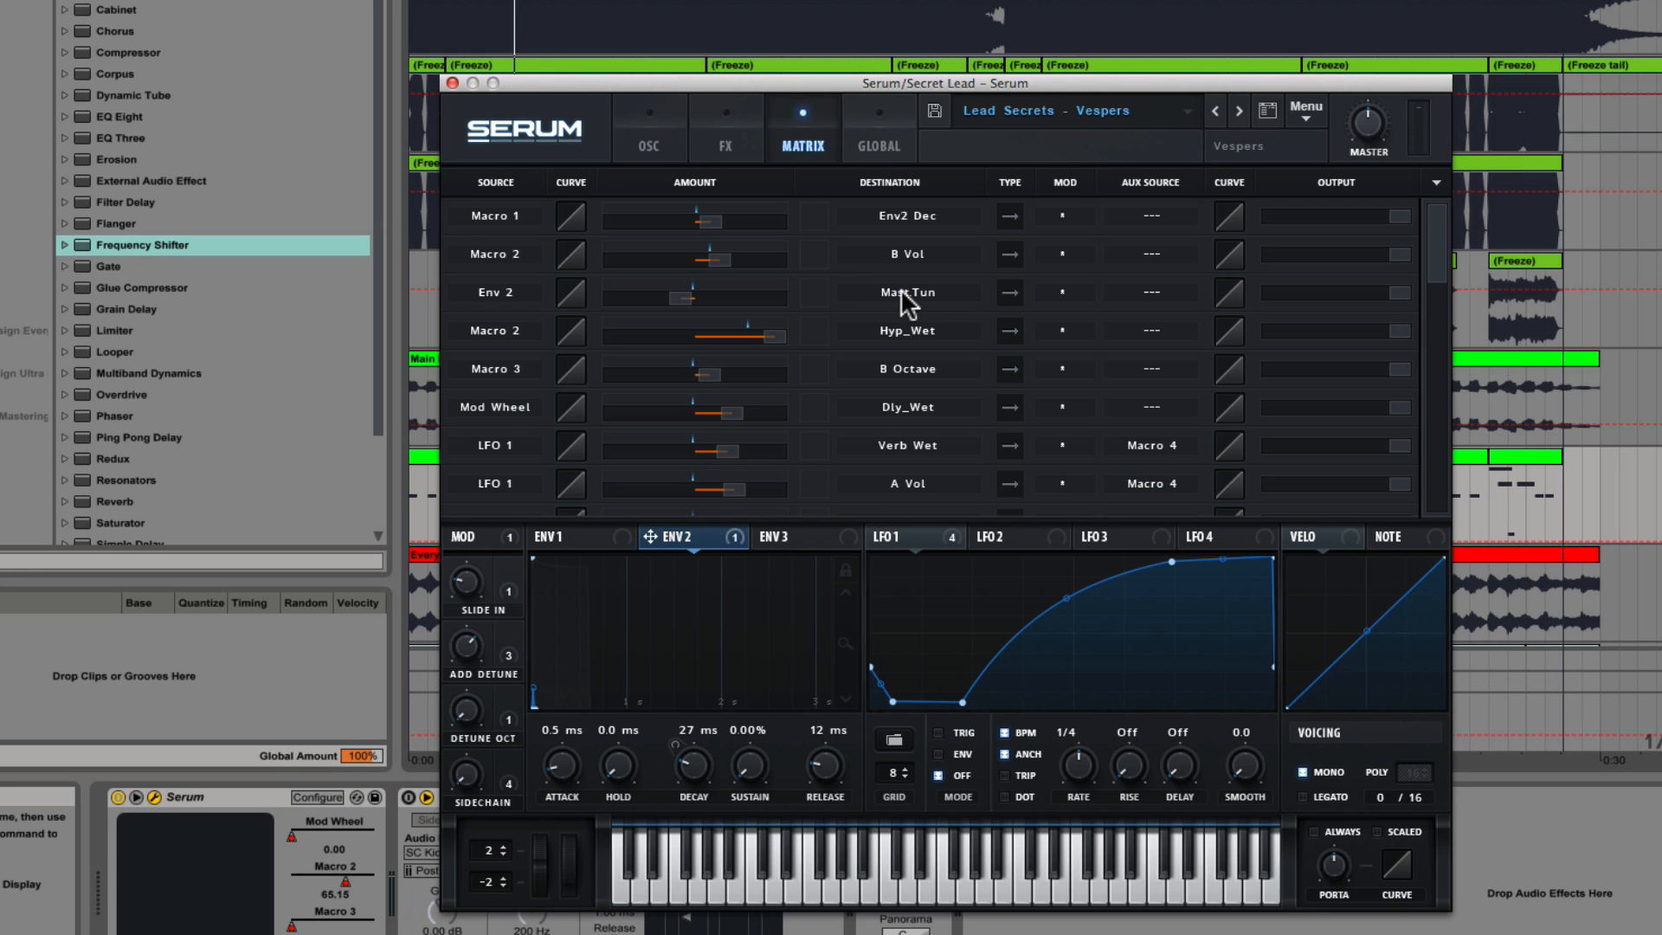
{"action": "left_click", "coordinate": [653, 134]}
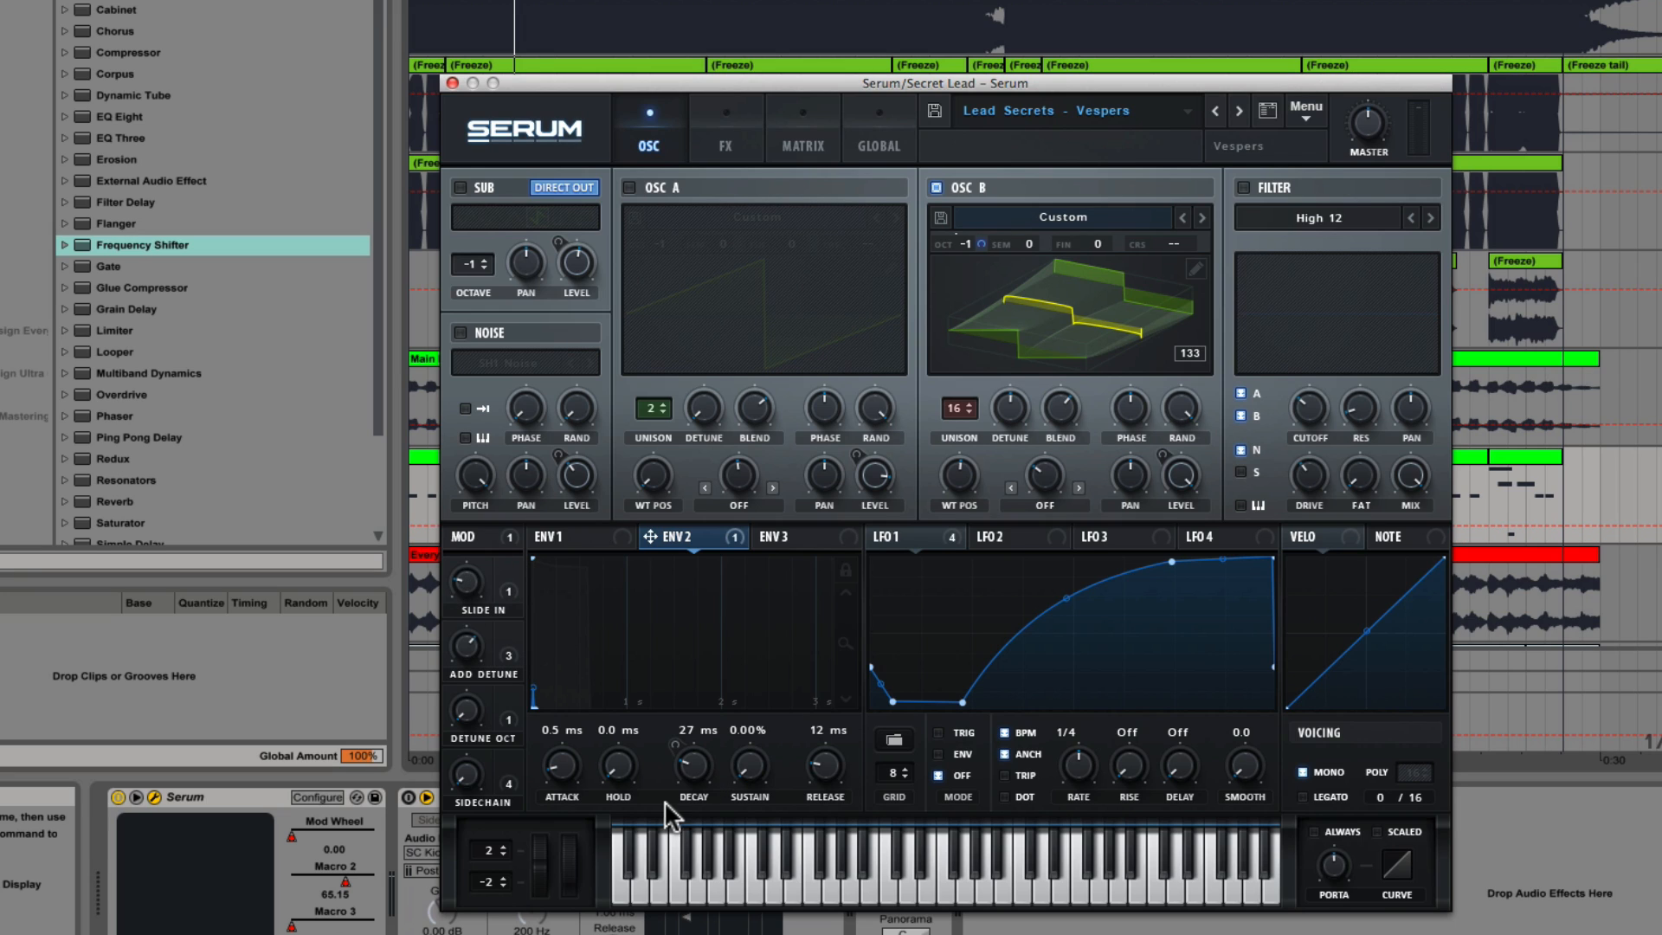
Adjust the Slide In macro, and re-enable the Sub, Noise and OSC A sources alongside OSC B.
{"action": "left_click_drag", "start_coordinate": [510, 583], "coordinate": [509, 578]}
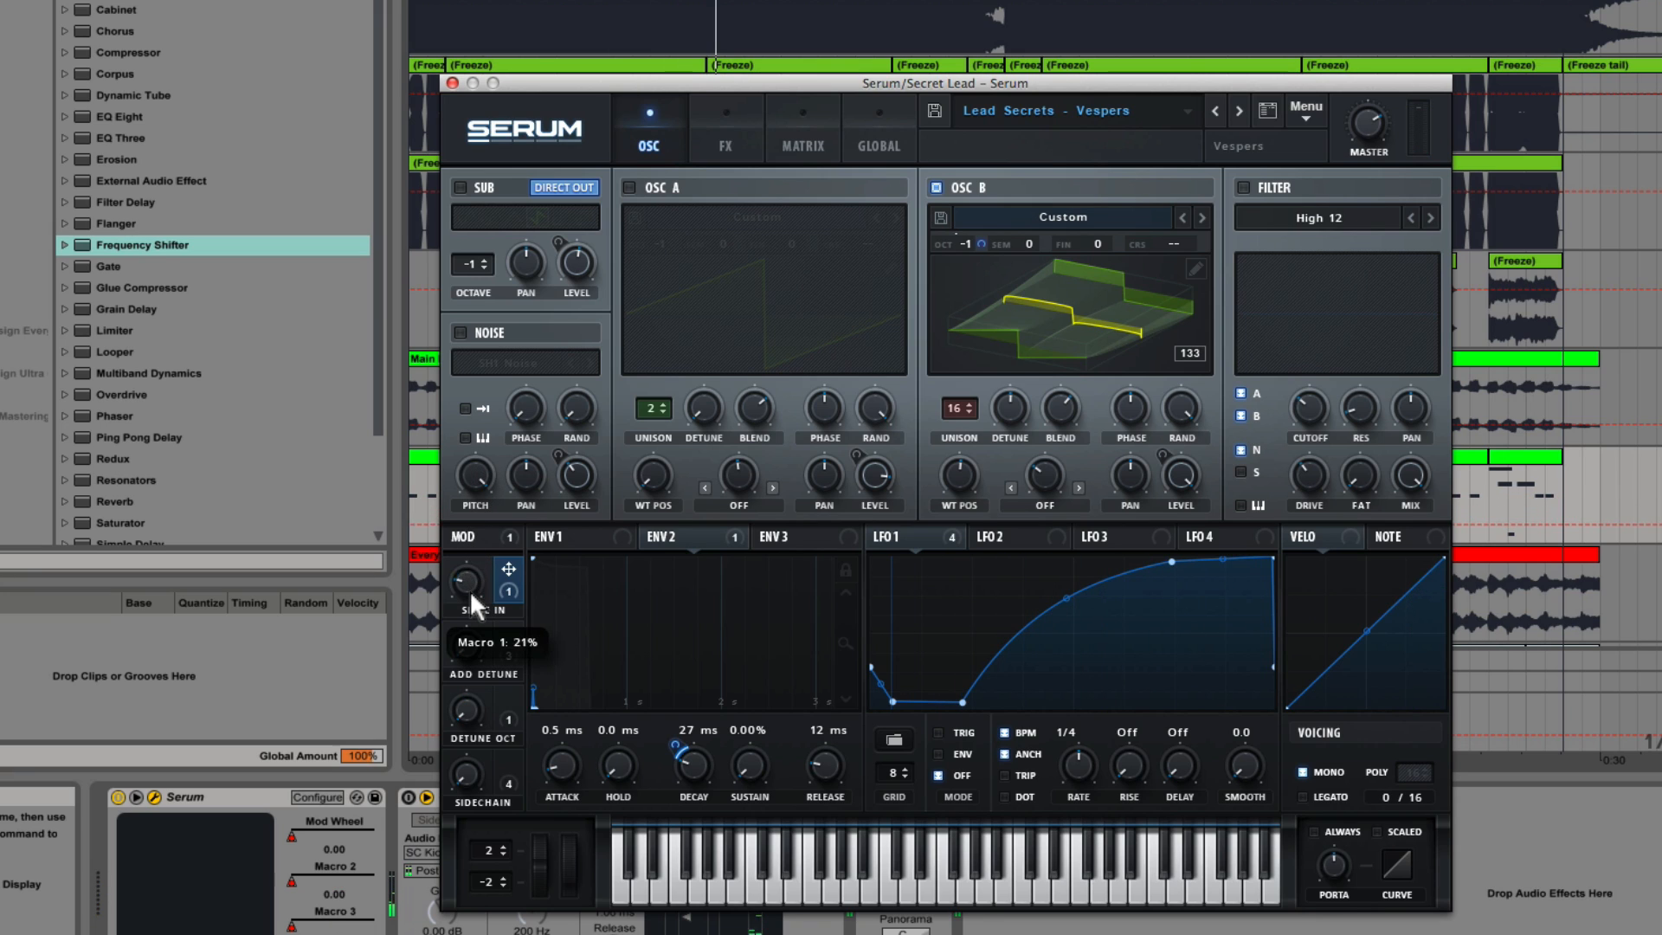
{"action": "left_click_drag", "start_coordinate": [470, 590], "coordinate": [471, 575]}
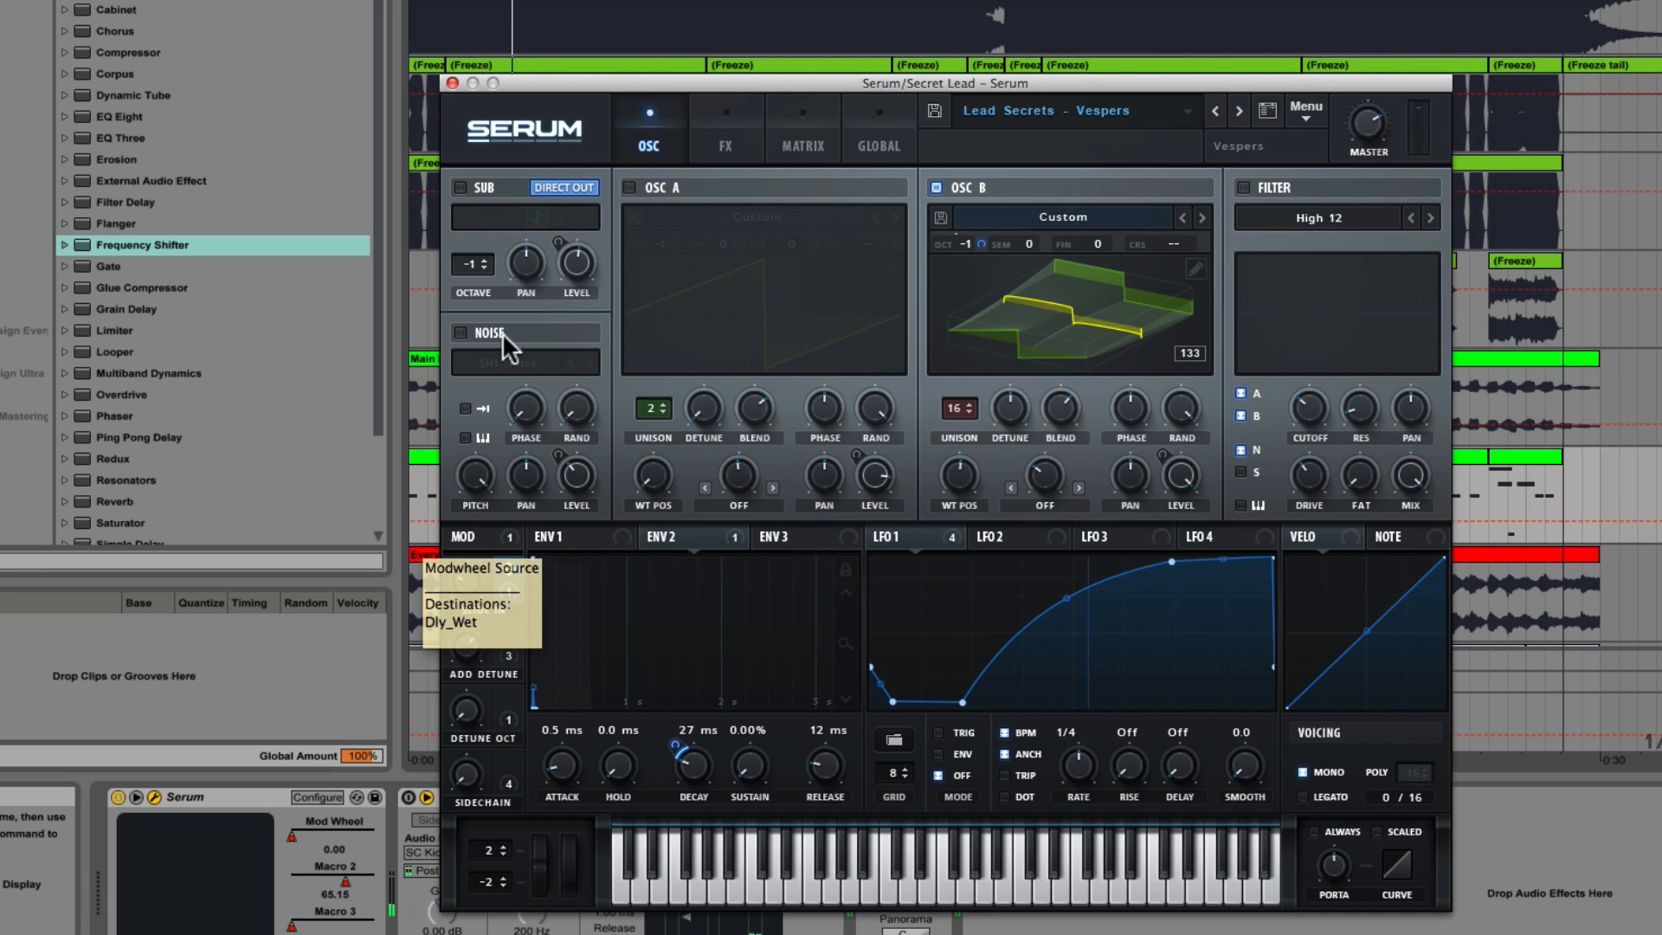
{"action": "left_click", "coordinate": [459, 187]}
{"action": "left_click", "coordinate": [629, 187]}
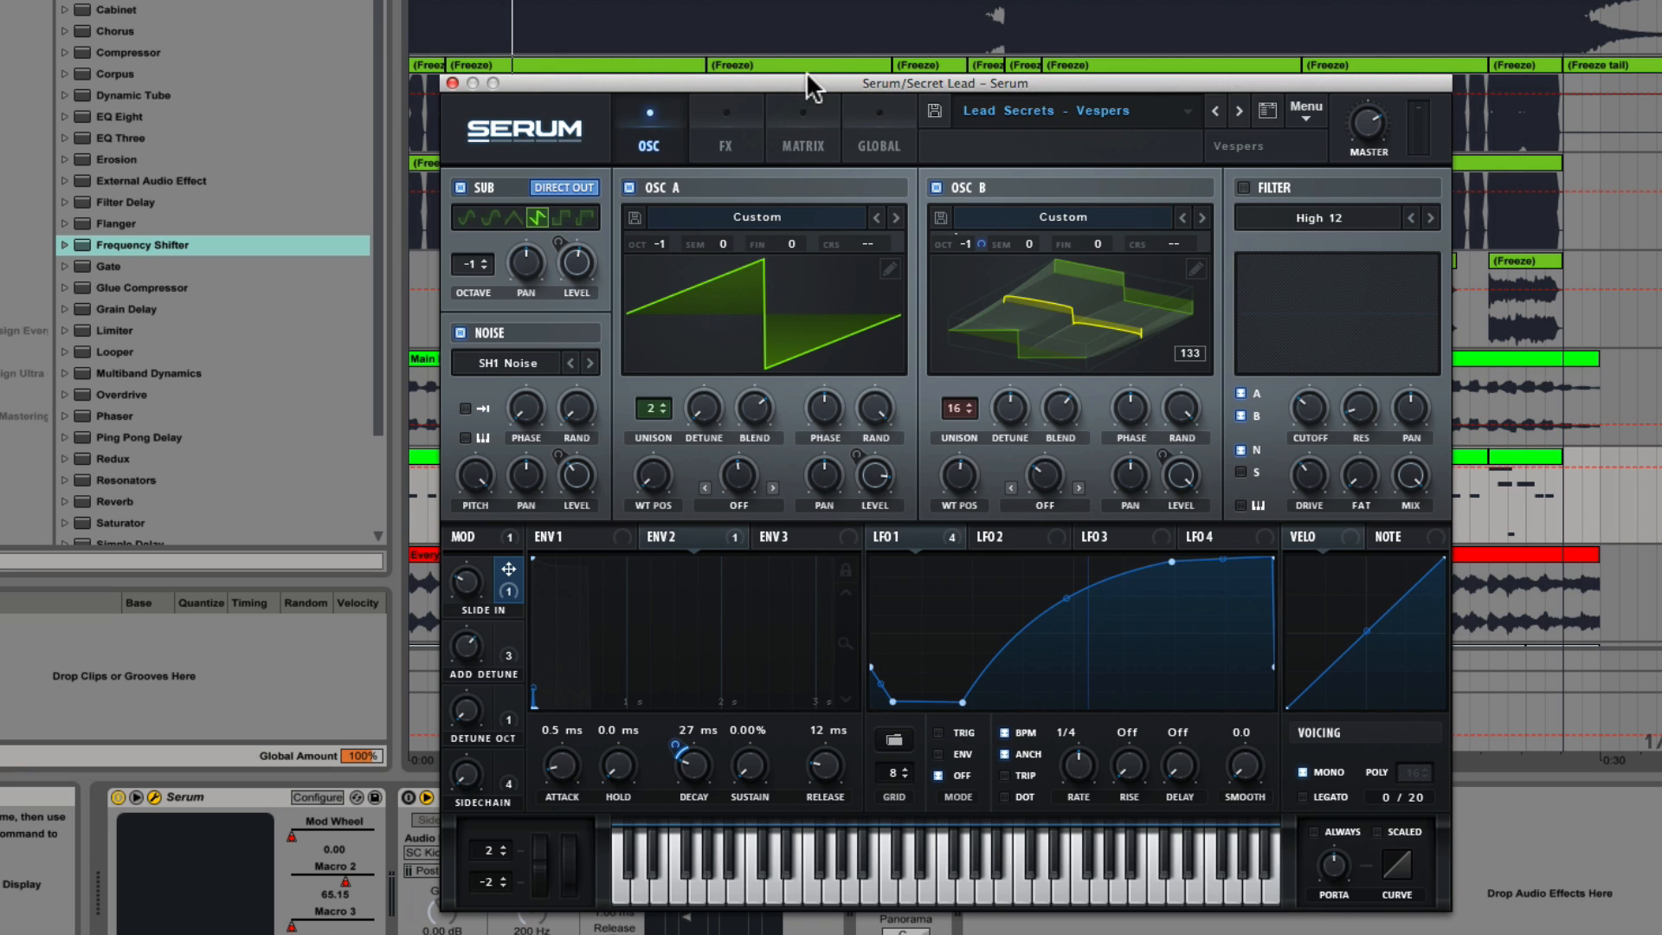
Close the Serum window and show the Macro 2 automation on the Secret Lead - Serum track.
{"action": "left_click_drag", "start_coordinate": [807, 83], "coordinate": [884, 0]}
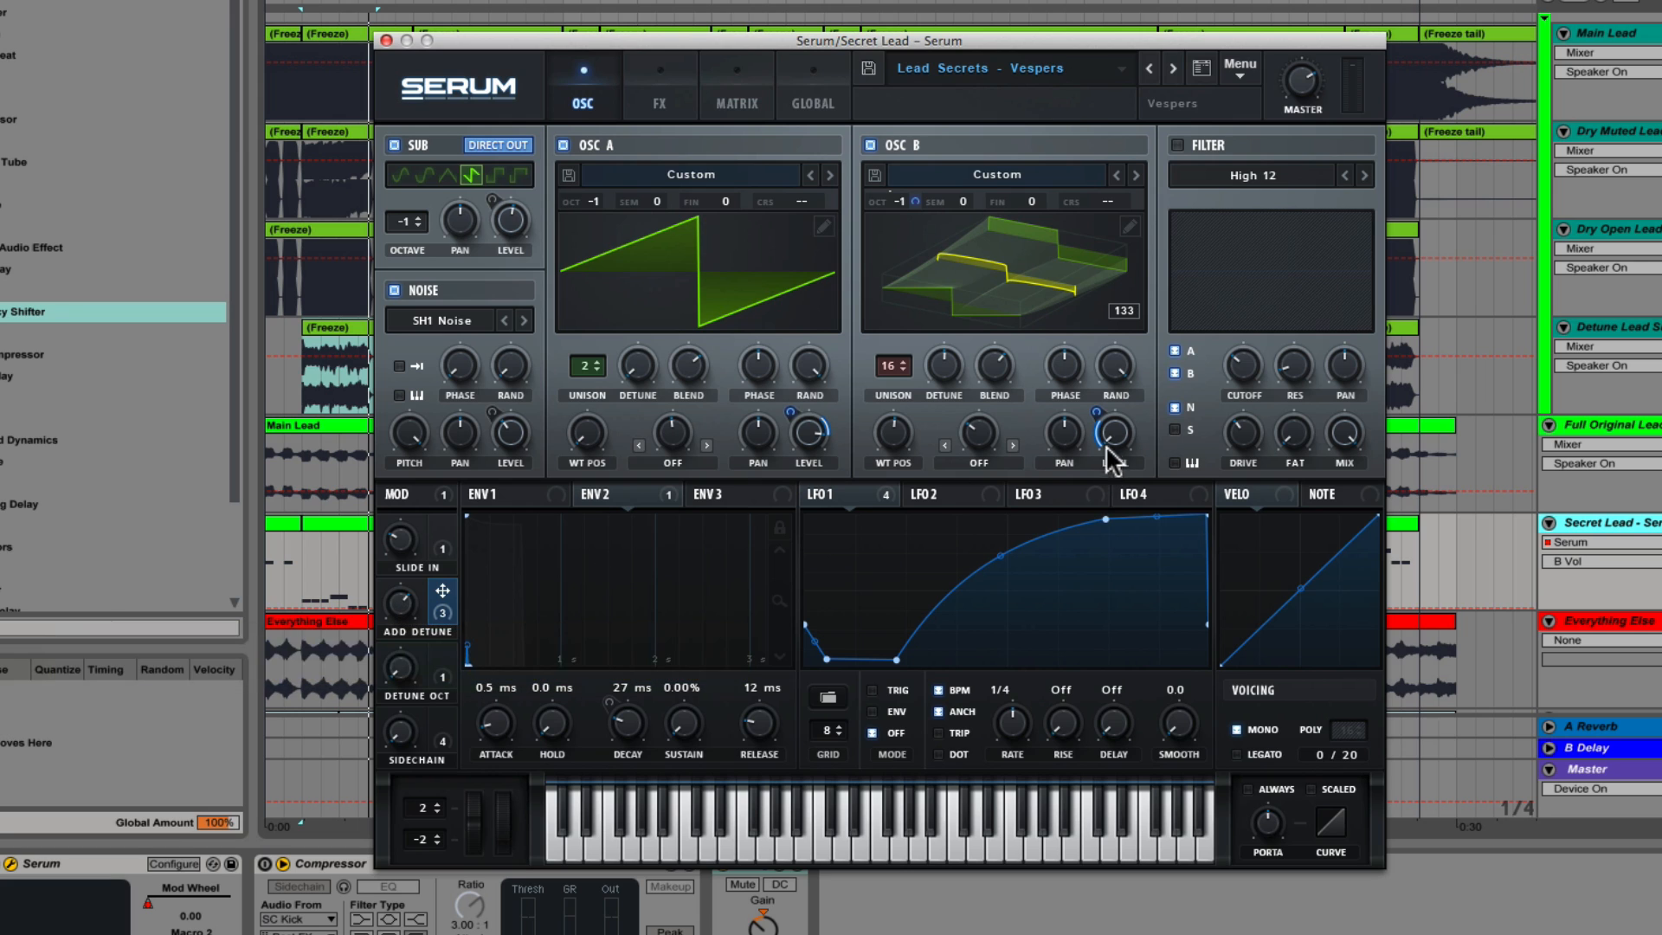
{"action": "left_click", "coordinate": [386, 39]}
{"action": "left_click", "coordinate": [1617, 561]}
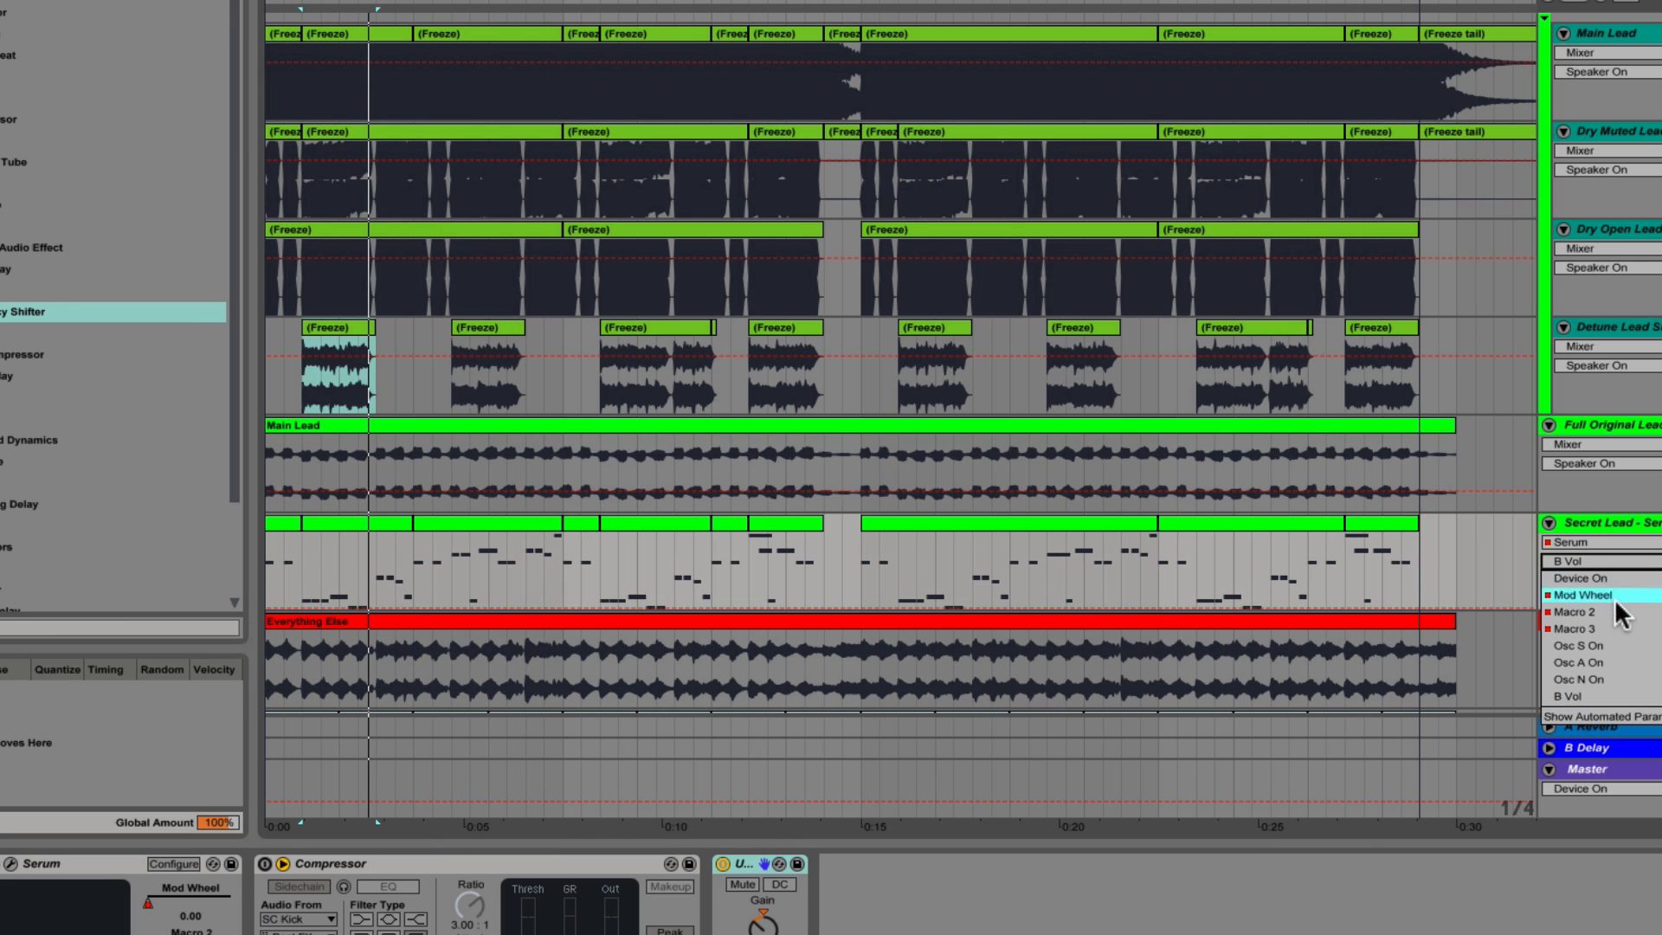
{"action": "left_click", "coordinate": [1615, 612]}
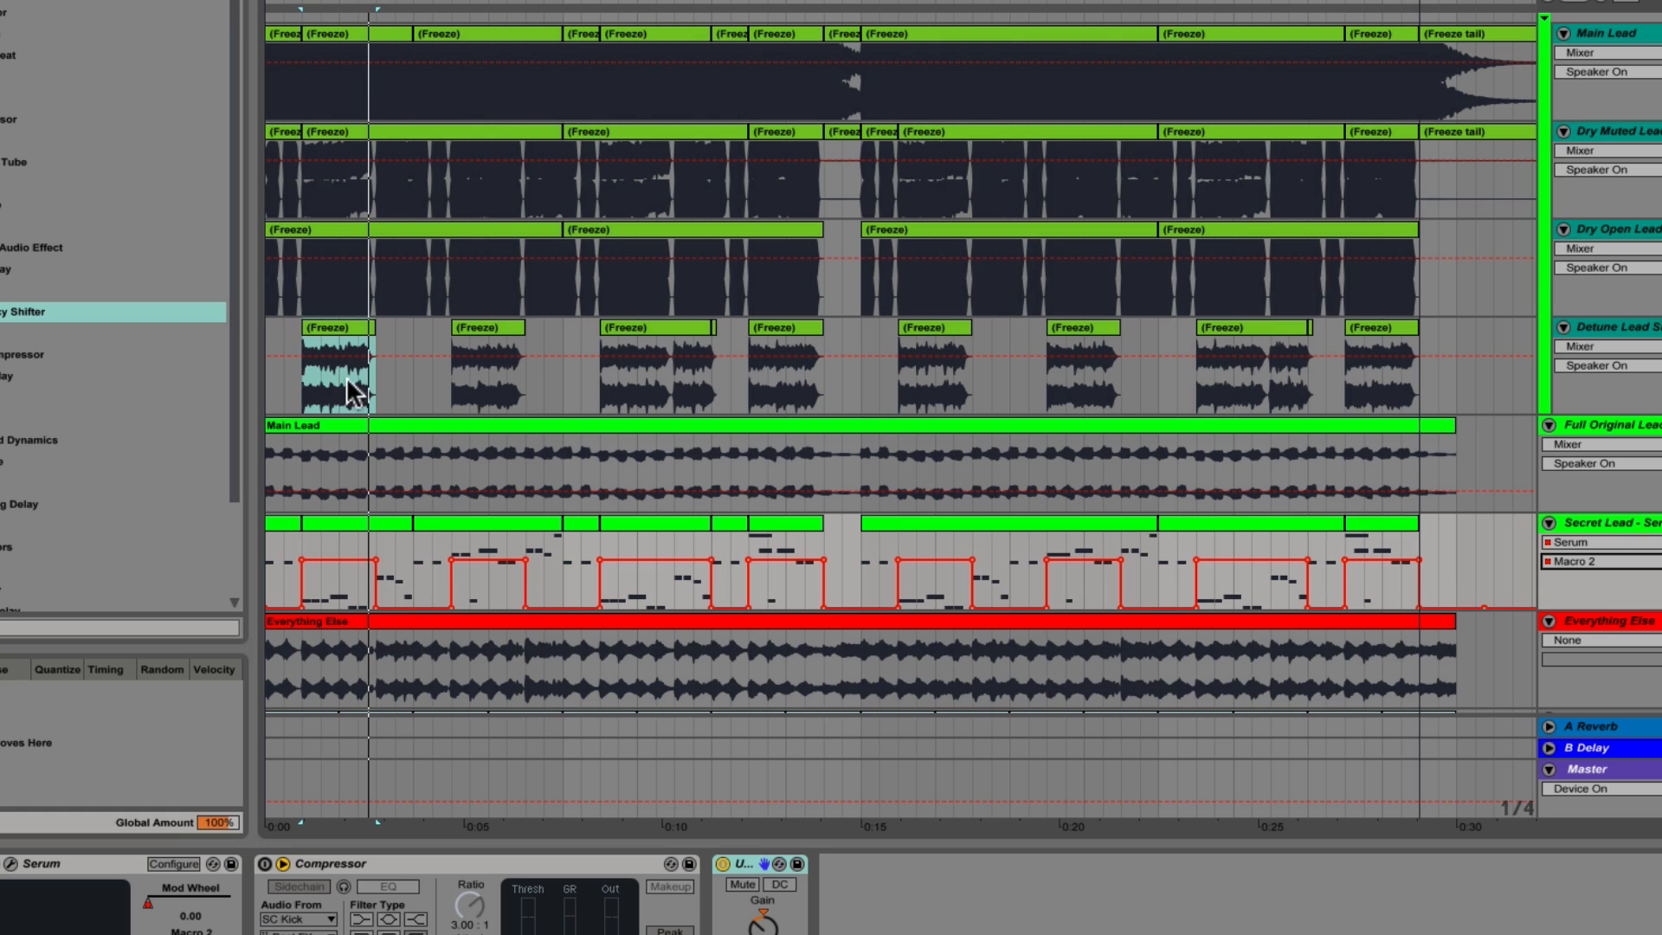
Play the arrangement from the first Secret Lead - Serum clip to hear the layered lead.
{"action": "mouse_move", "coordinate": [305, 559]}
{"action": "left_click", "coordinate": [280, 520]}
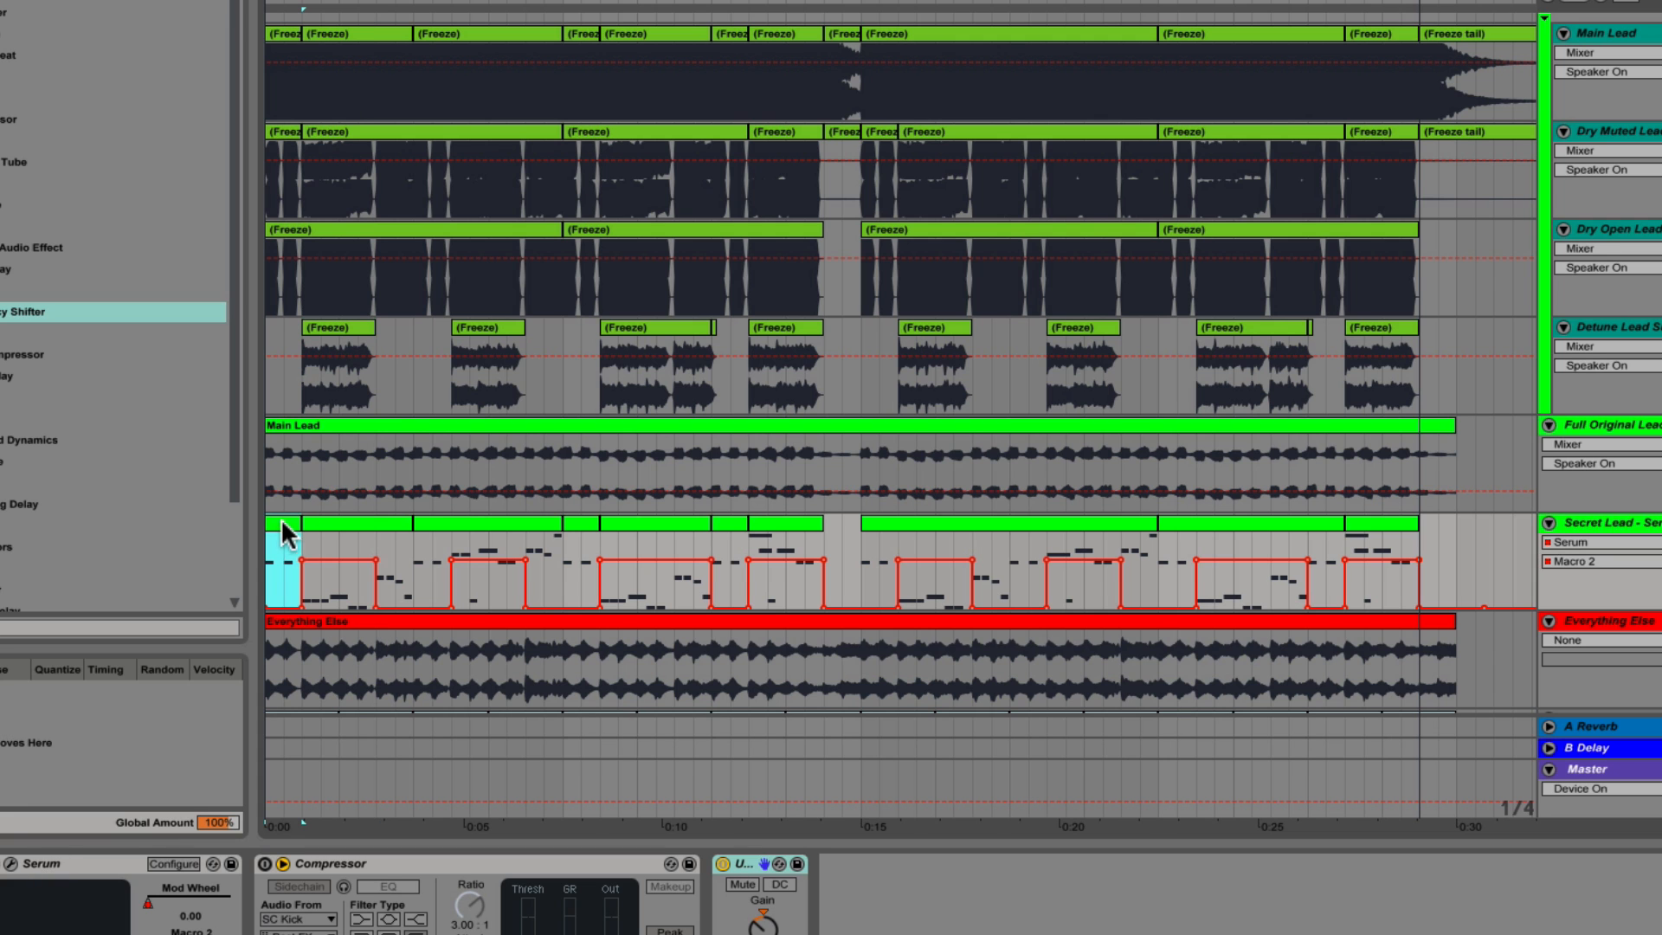
{"action": "key", "text": "space"}
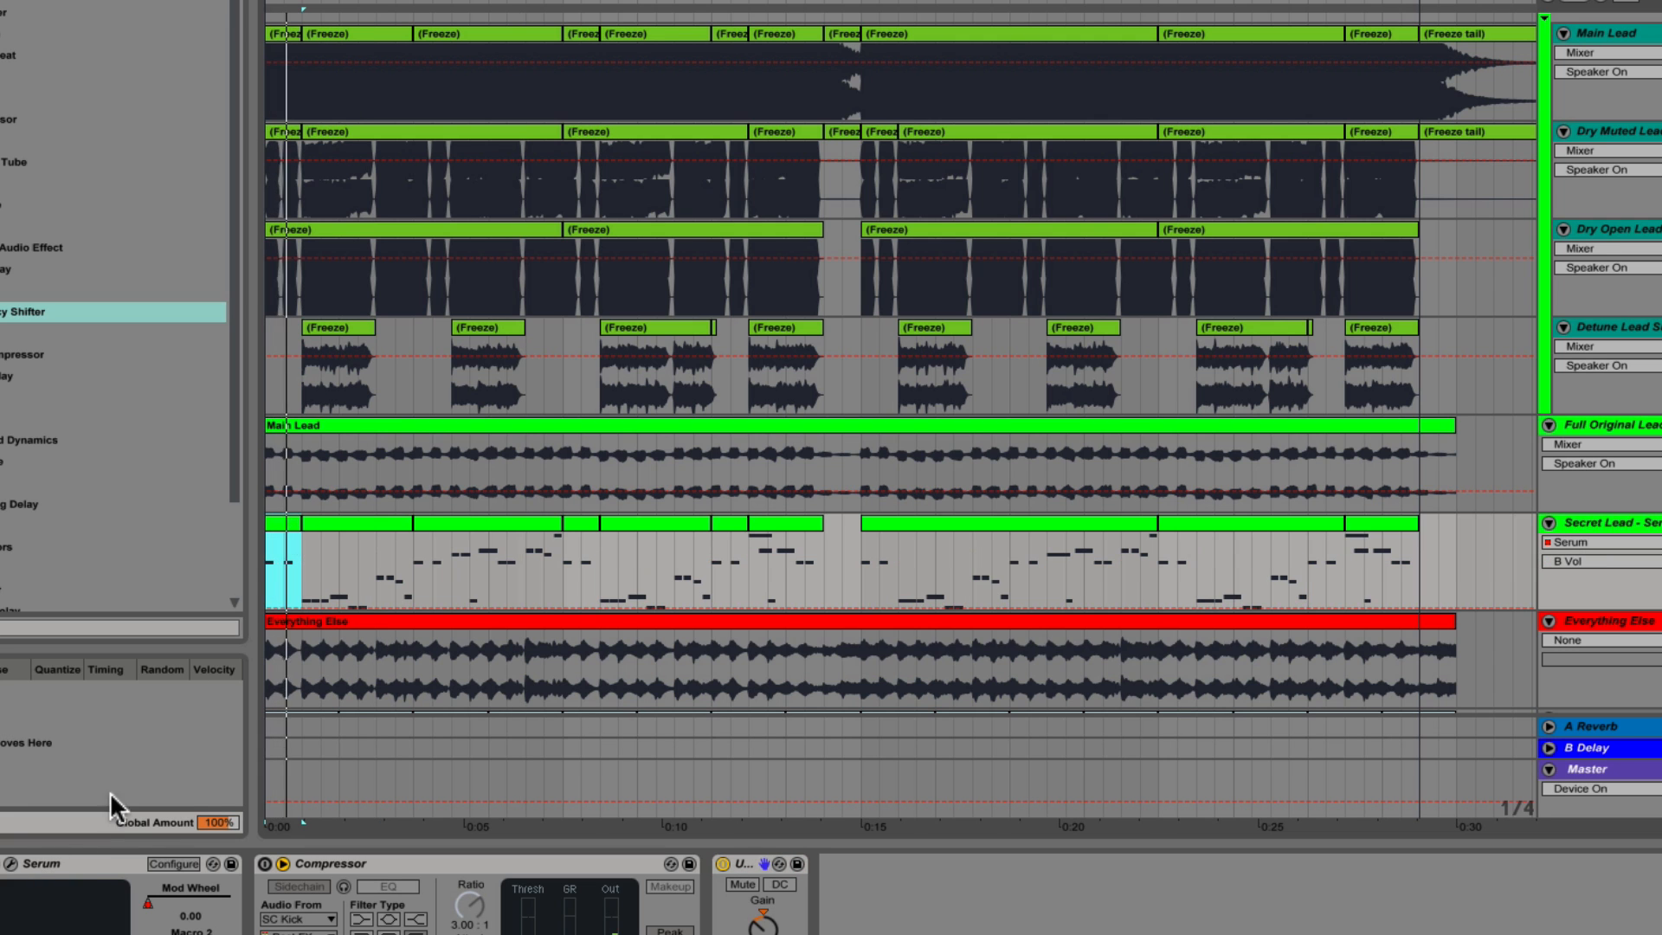
Reopen Serum where it is fully visible and set the Sidechain macro to 0%.
{"action": "left_click", "coordinate": [10, 864]}
{"action": "left_click_drag", "start_coordinate": [563, 287], "coordinate": [985, 144]}
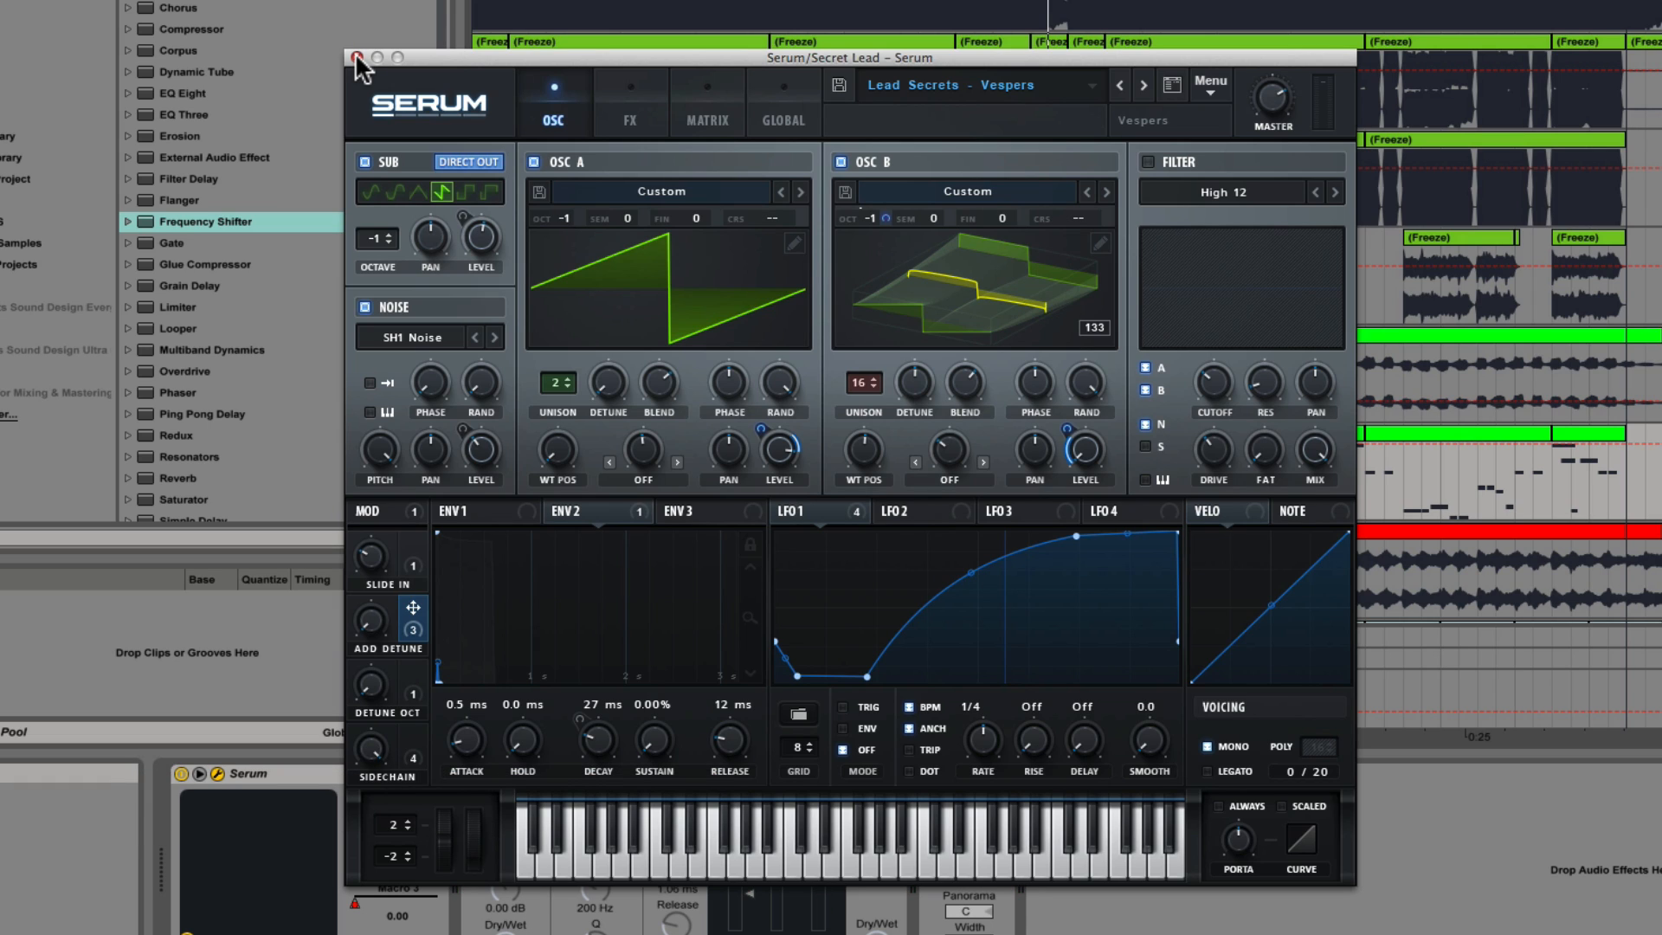
{"action": "left_click_drag", "start_coordinate": [375, 744], "coordinate": [374, 853]}
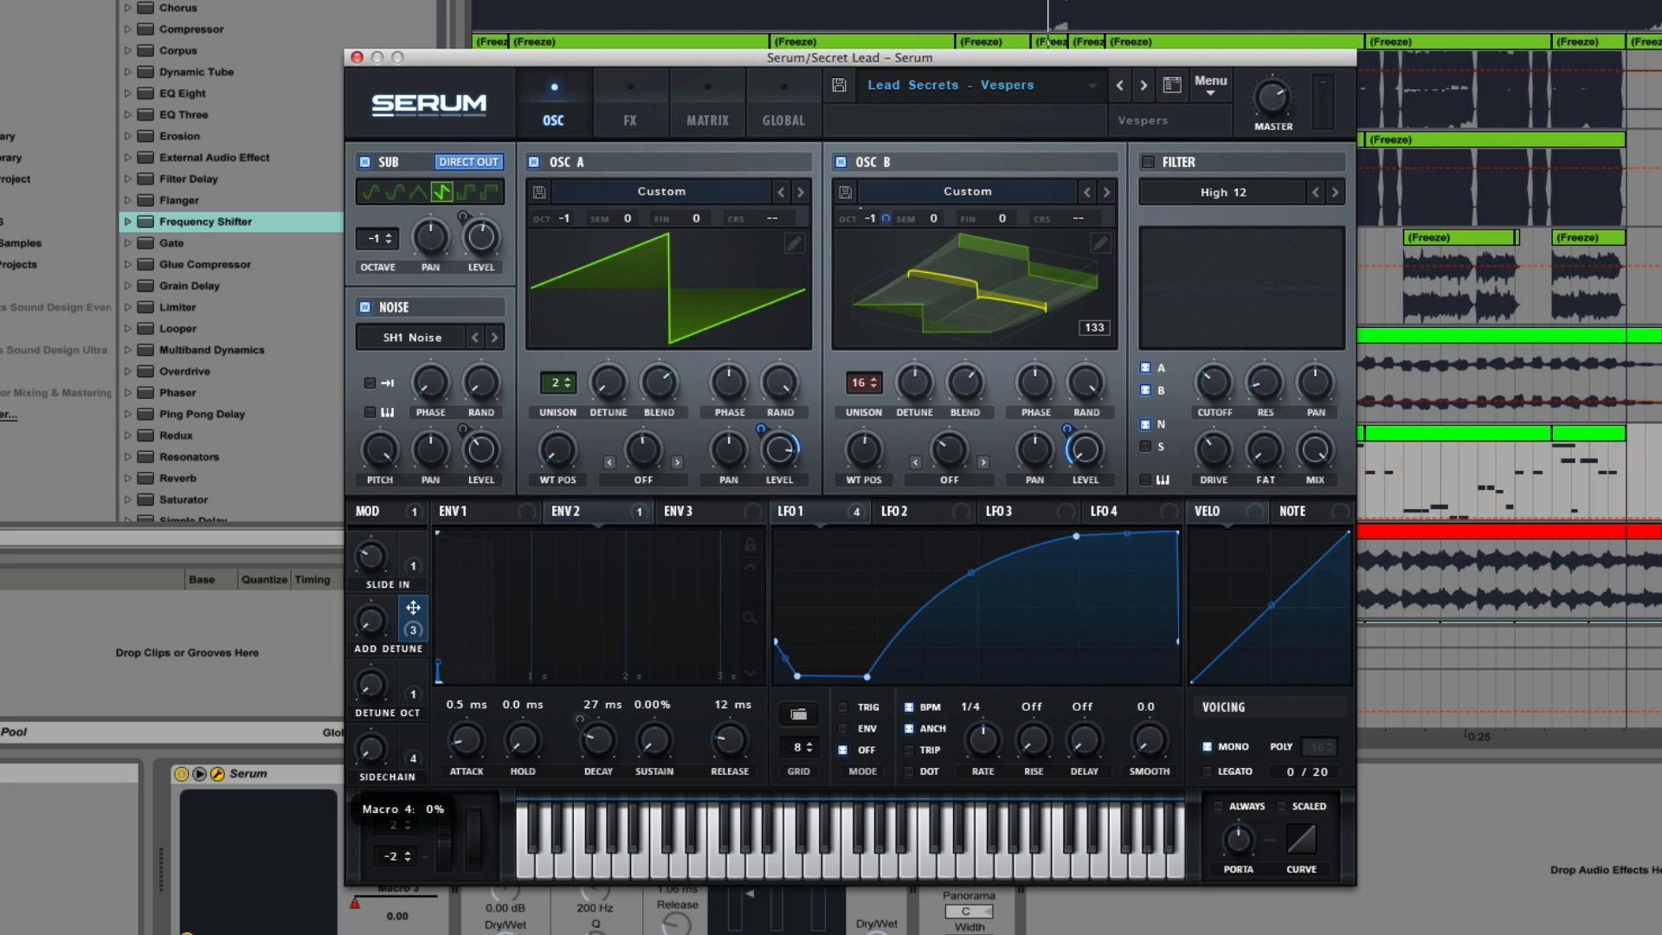
{"action": "left_click_drag", "start_coordinate": [795, 54], "coordinate": [1017, 25]}
{"action": "left_click_drag", "start_coordinate": [937, 61], "coordinate": [943, 18]}
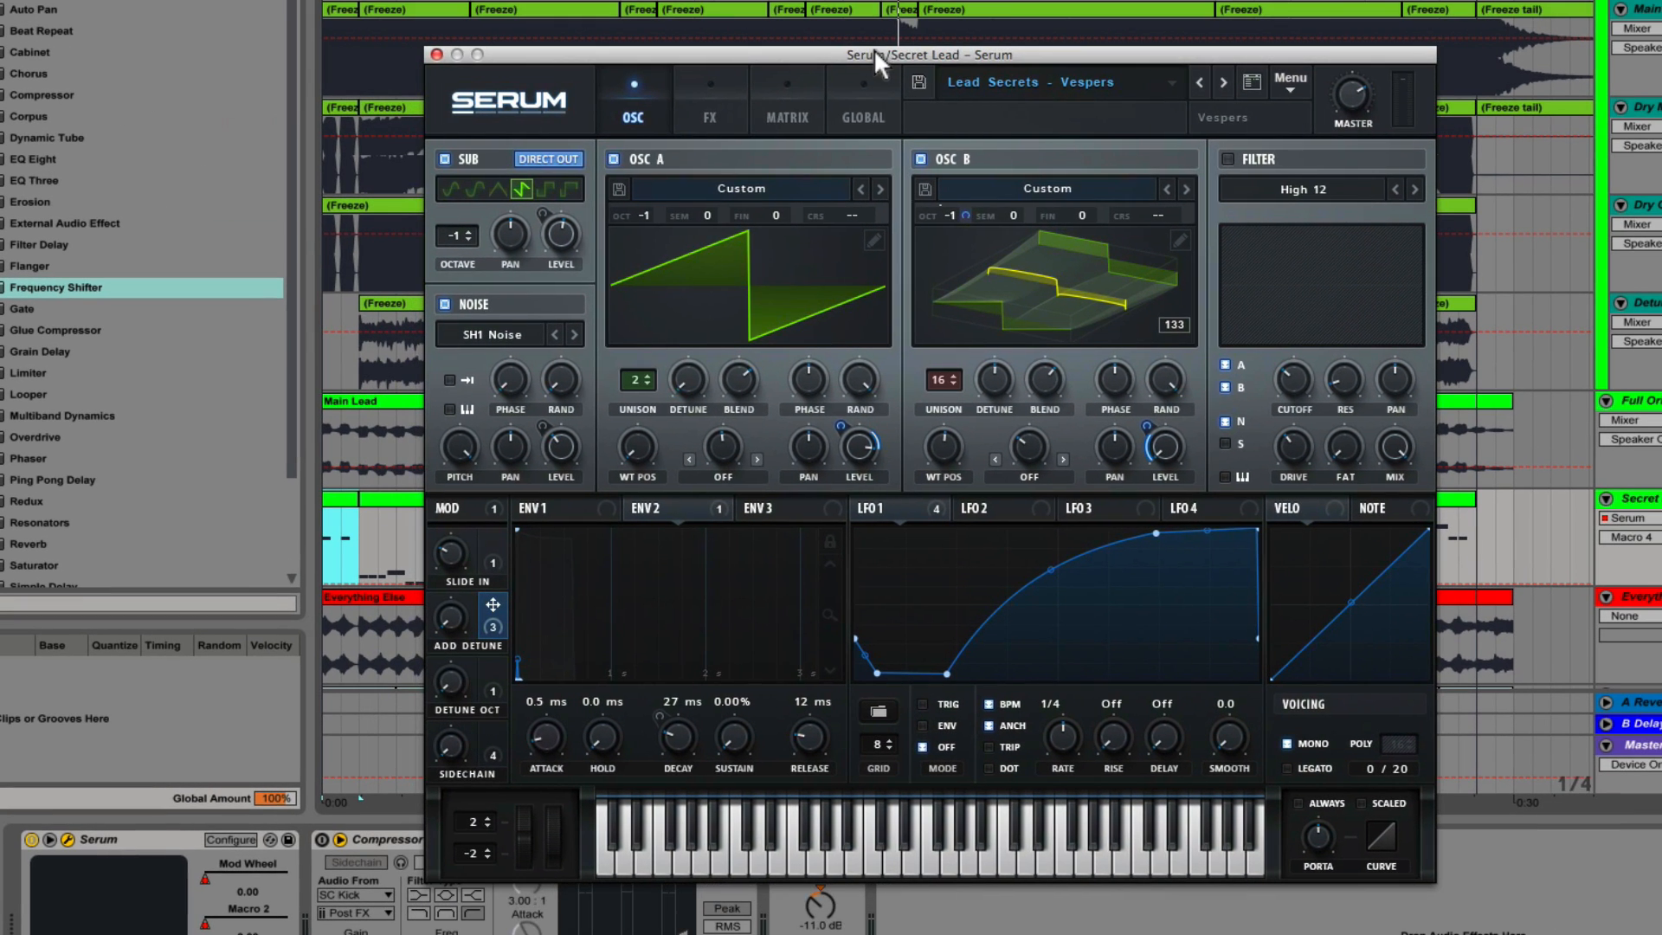
Enable the High 12 filter and compare the lead with it off and on during playback, leaving it enabled.
{"action": "left_click", "coordinate": [1228, 159]}
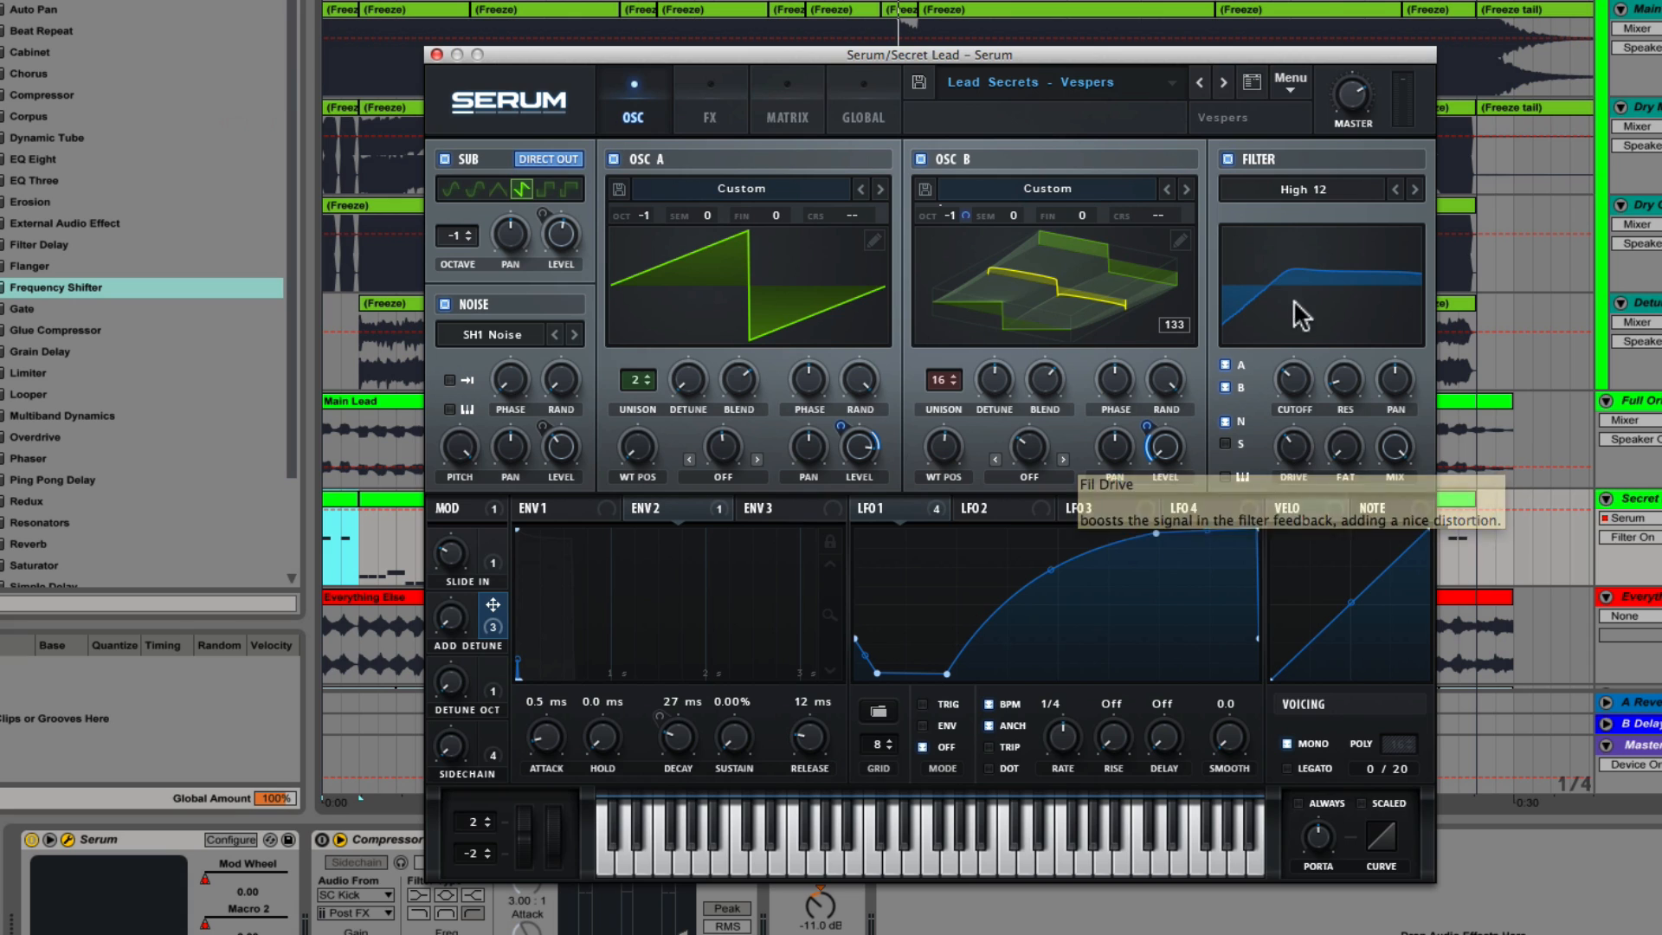
{"action": "key", "text": "space"}
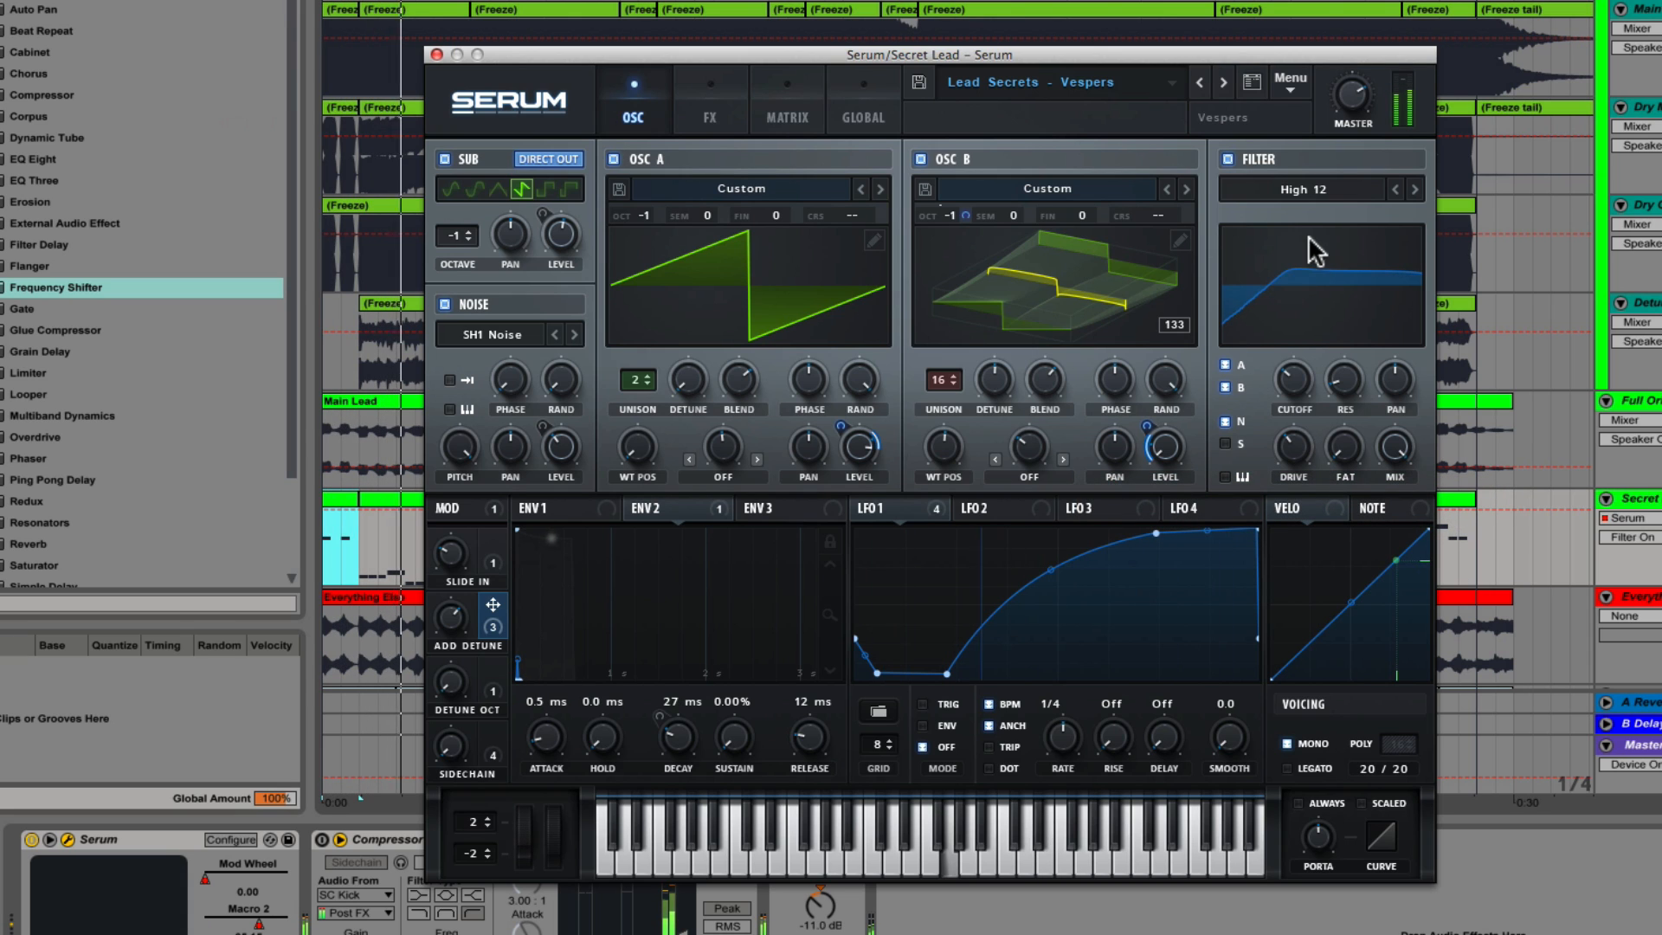
{"action": "left_click", "coordinate": [1228, 160]}
{"action": "left_click", "coordinate": [1229, 160]}
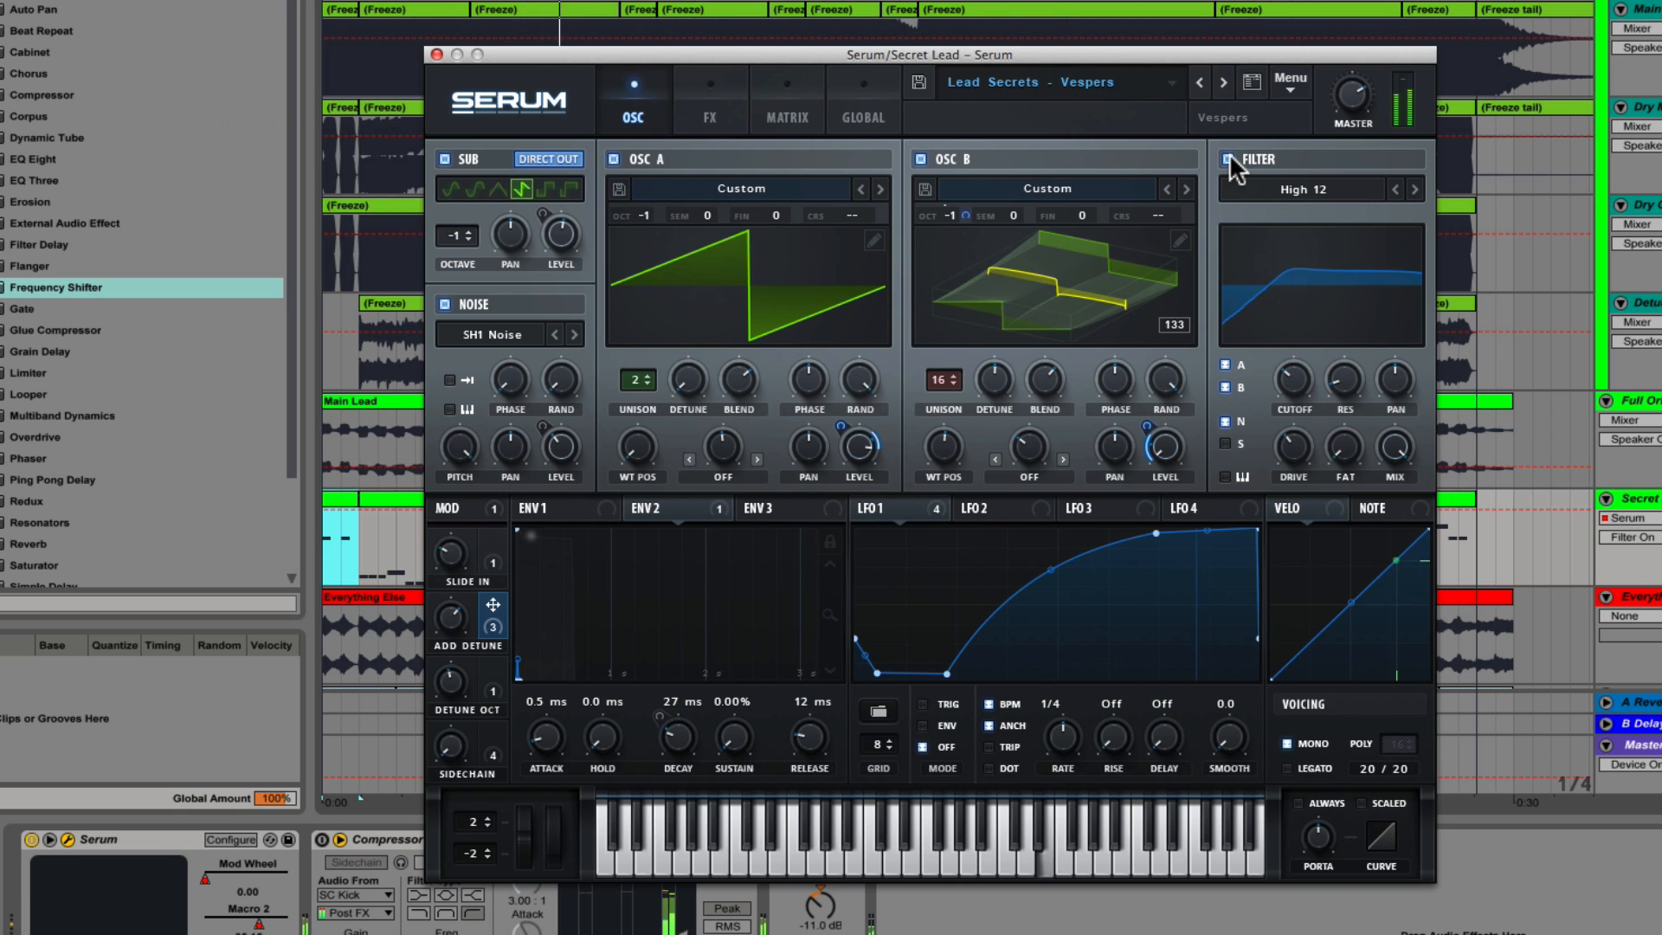
Show the effects view and examine the Distortion type list and its post-filter, keeping Diode 2 and the HP setting.
{"action": "left_click", "coordinate": [710, 121]}
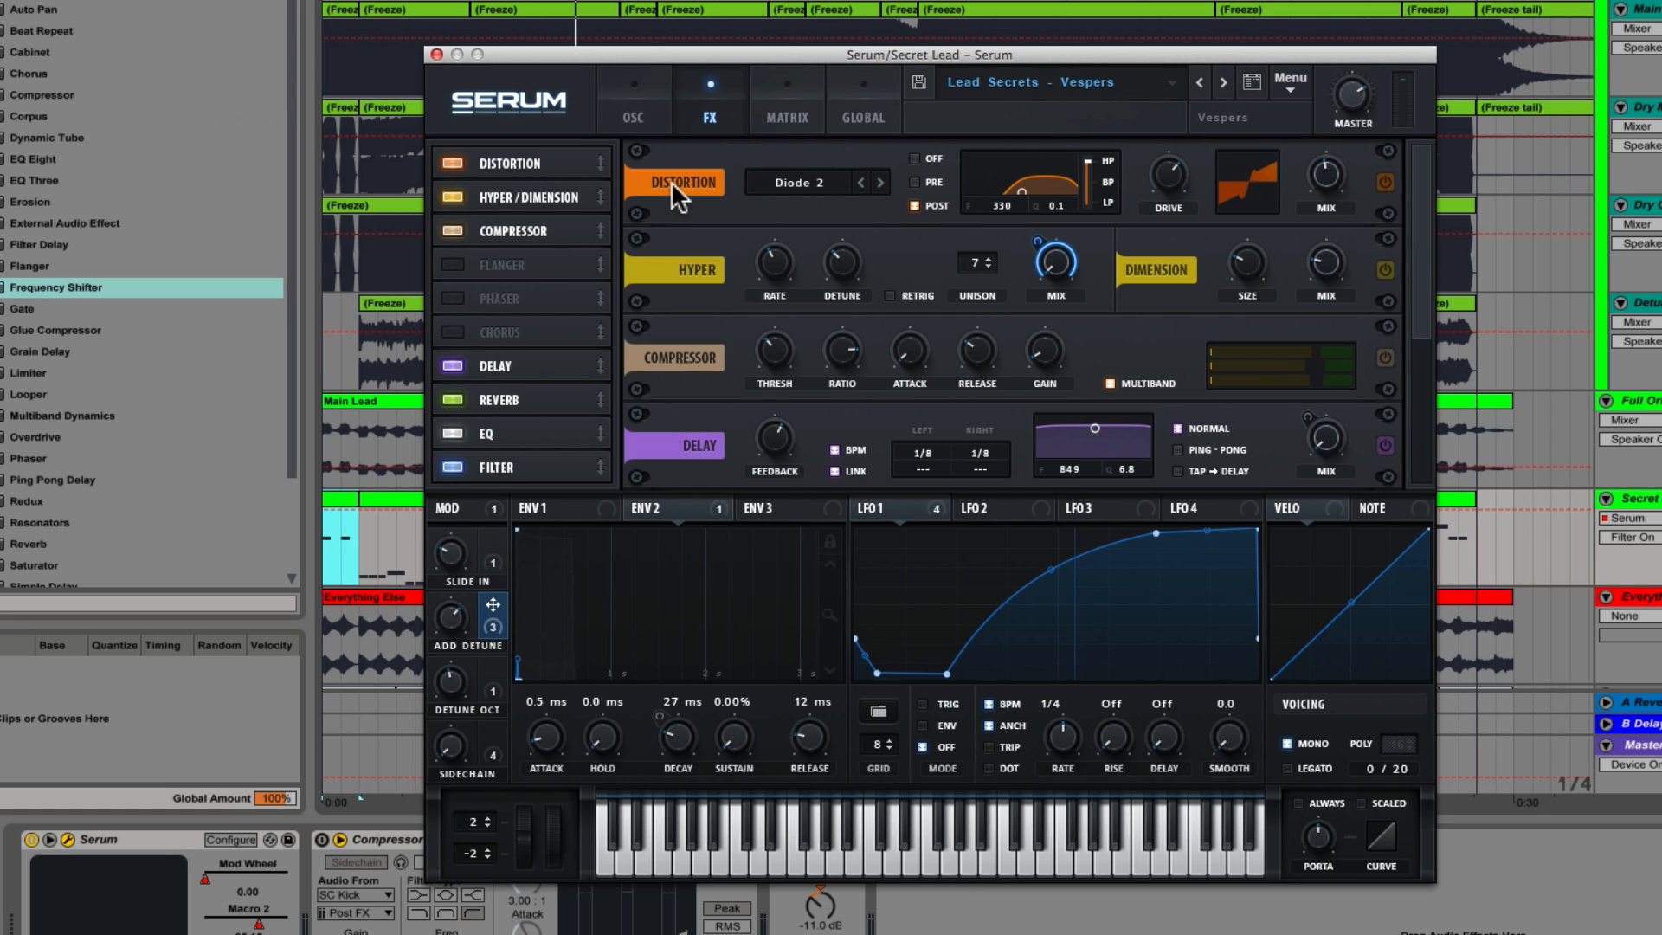
{"action": "left_click", "coordinate": [803, 184]}
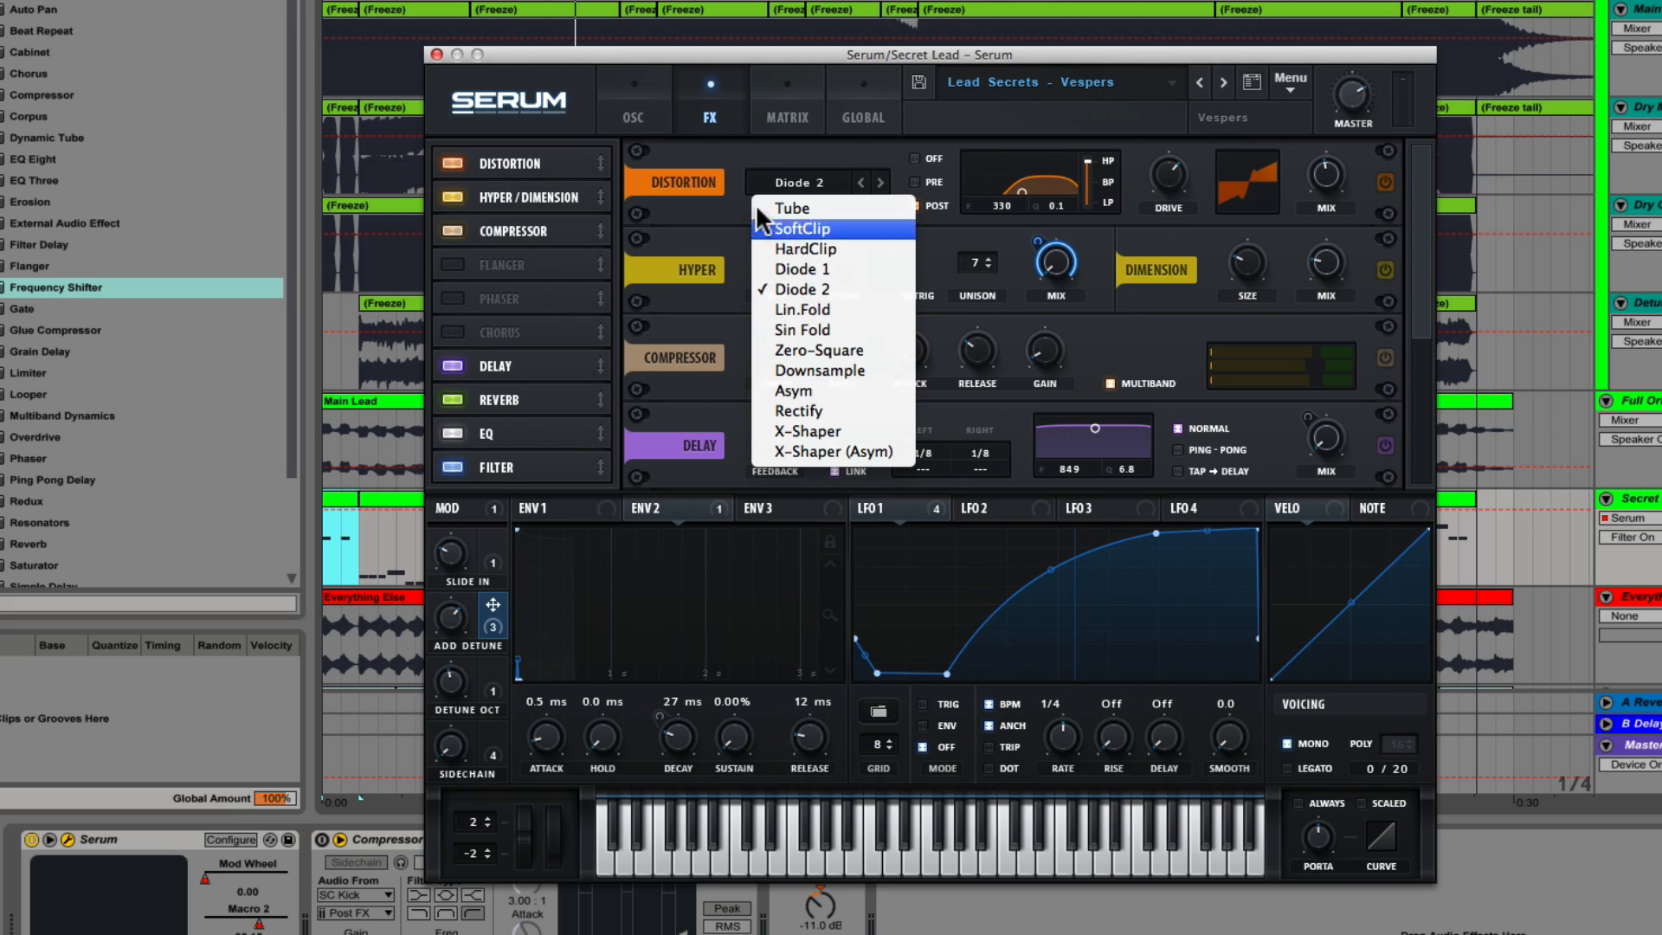
{"action": "left_click", "coordinate": [740, 174]}
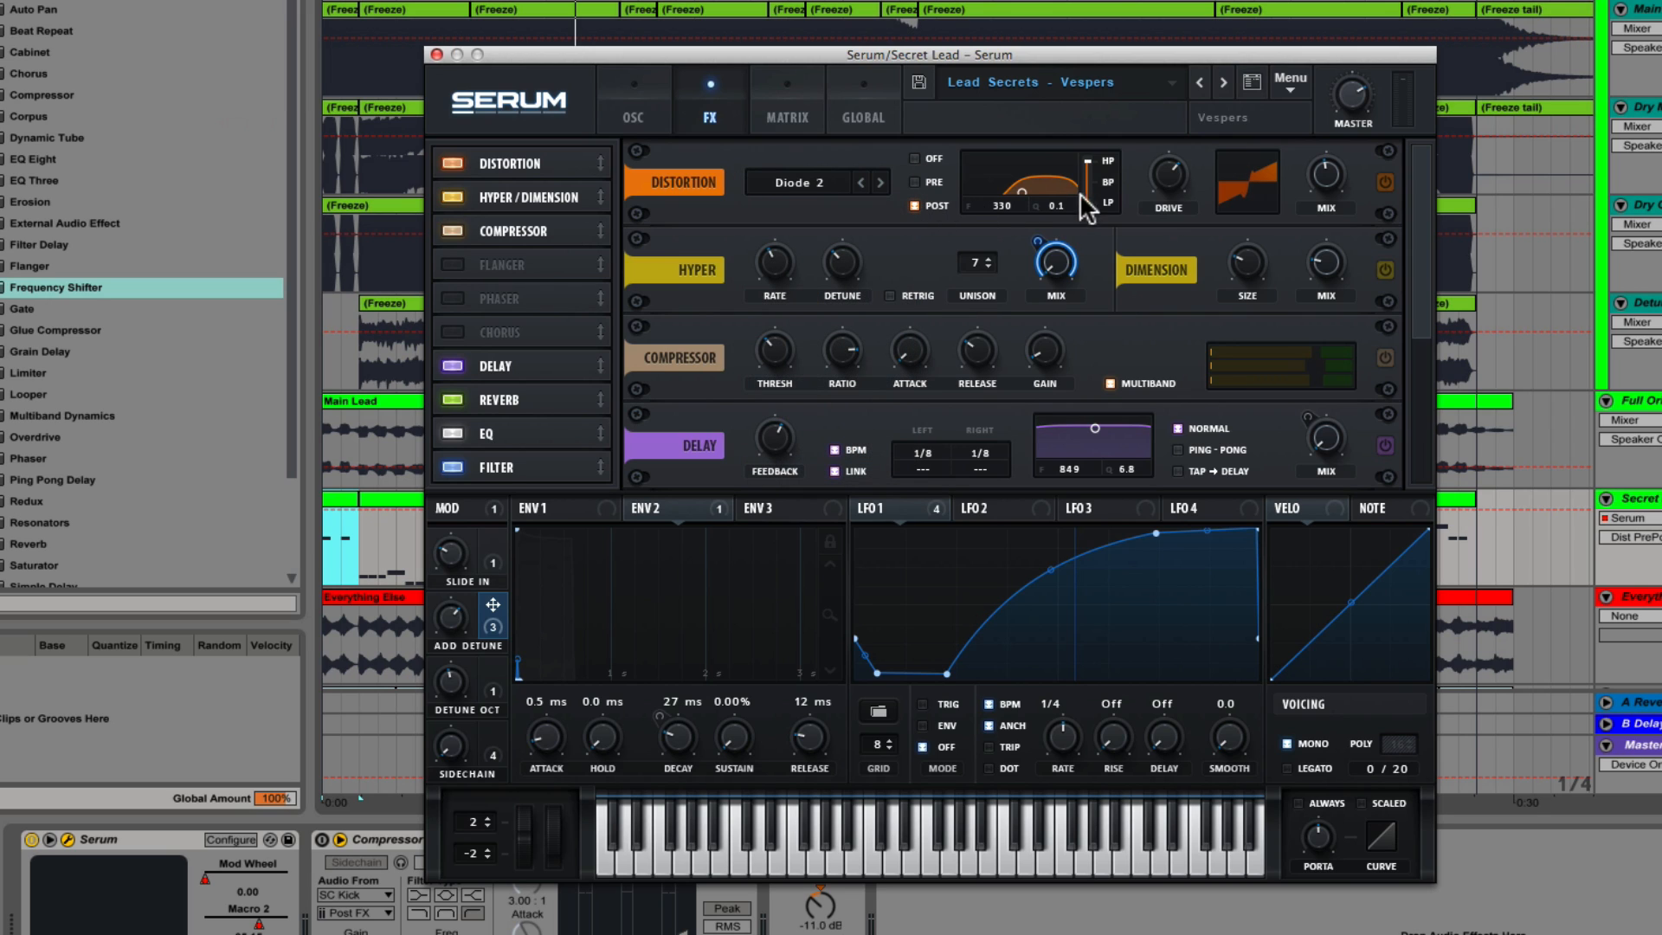
{"action": "left_click_drag", "start_coordinate": [1087, 161], "coordinate": [1092, 127]}
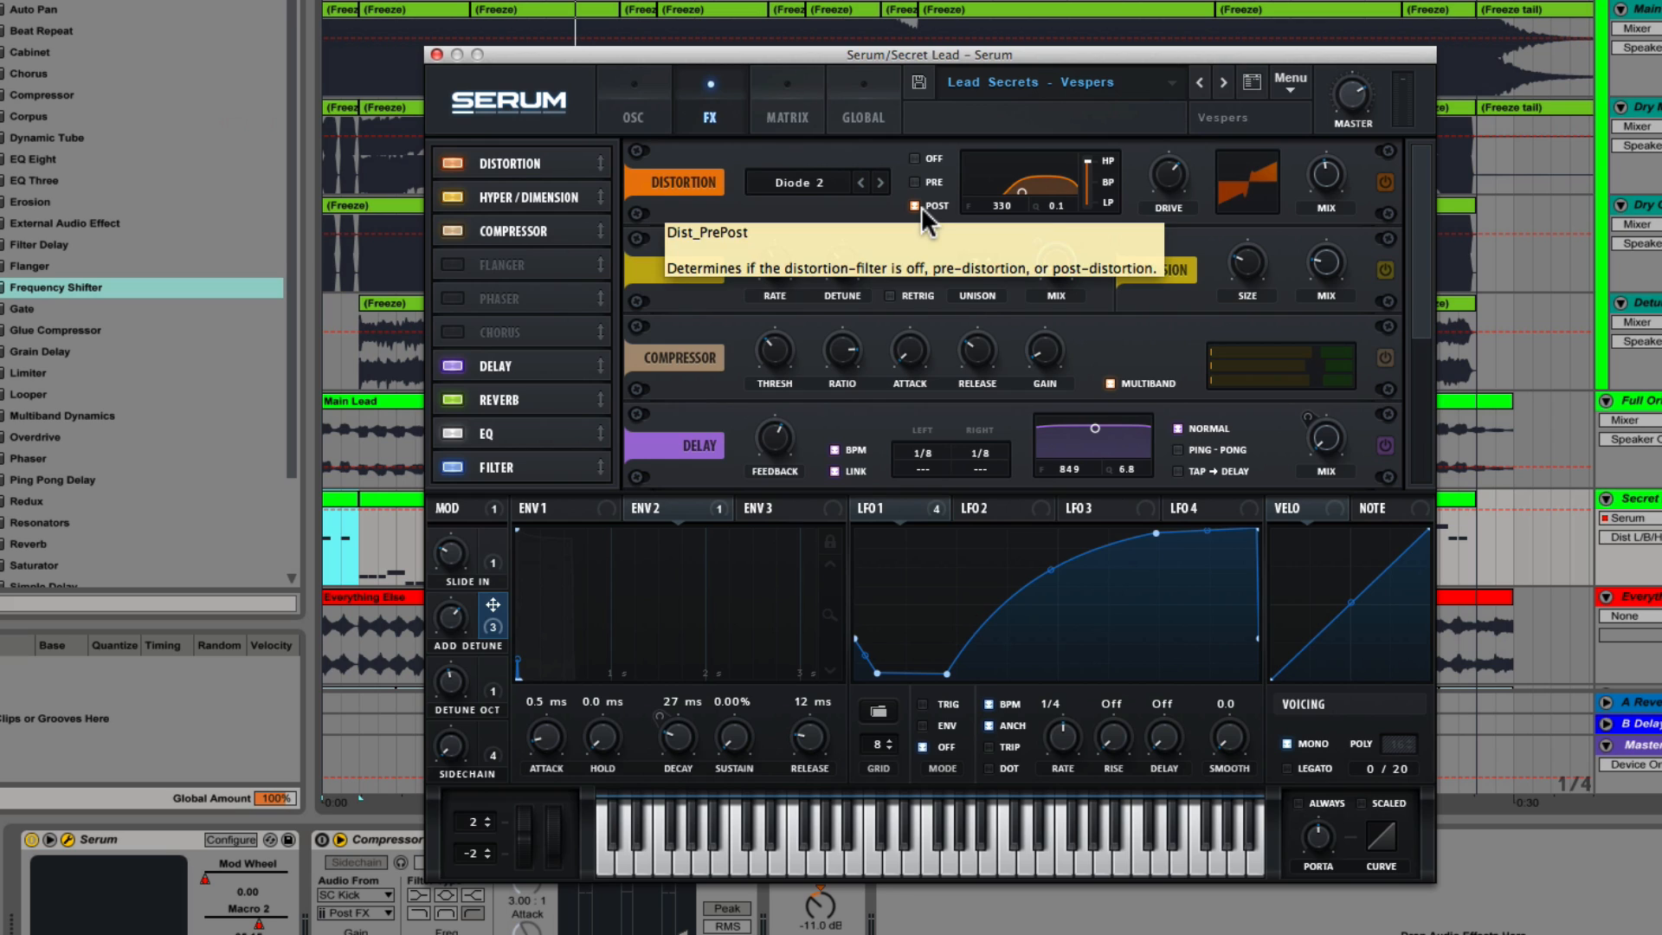
Play the lead and compare it with Distortion off and on, leaving the effect enabled.
{"action": "key", "text": "space"}
{"action": "left_click", "coordinate": [1385, 183]}
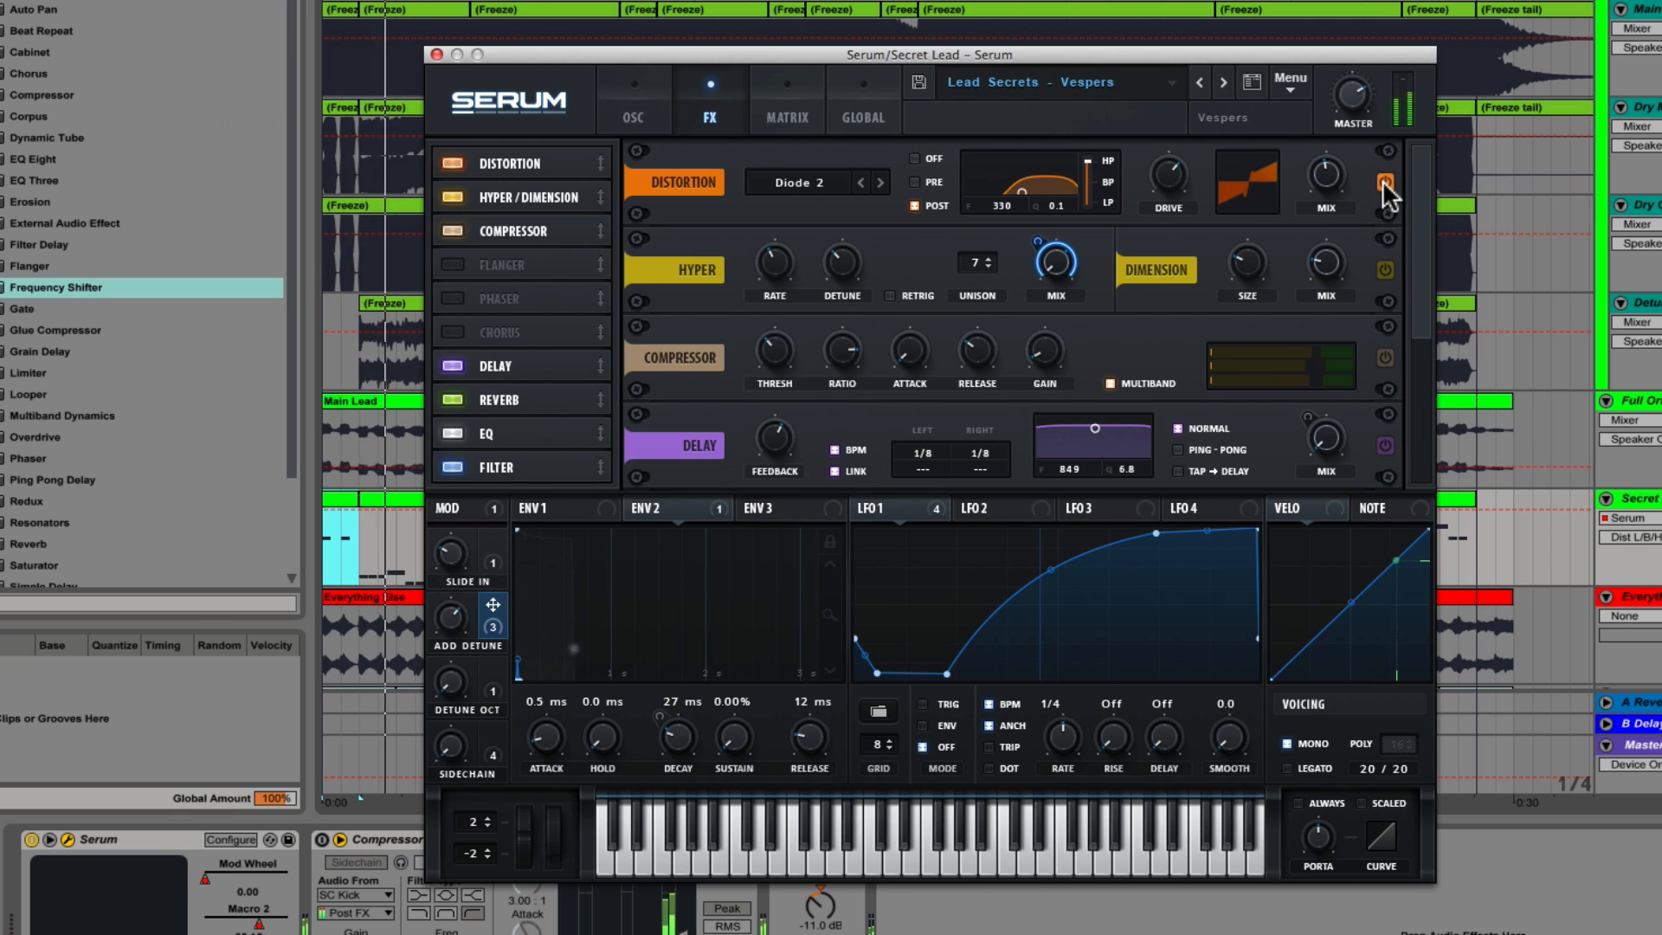
{"action": "left_click", "coordinate": [1385, 183]}
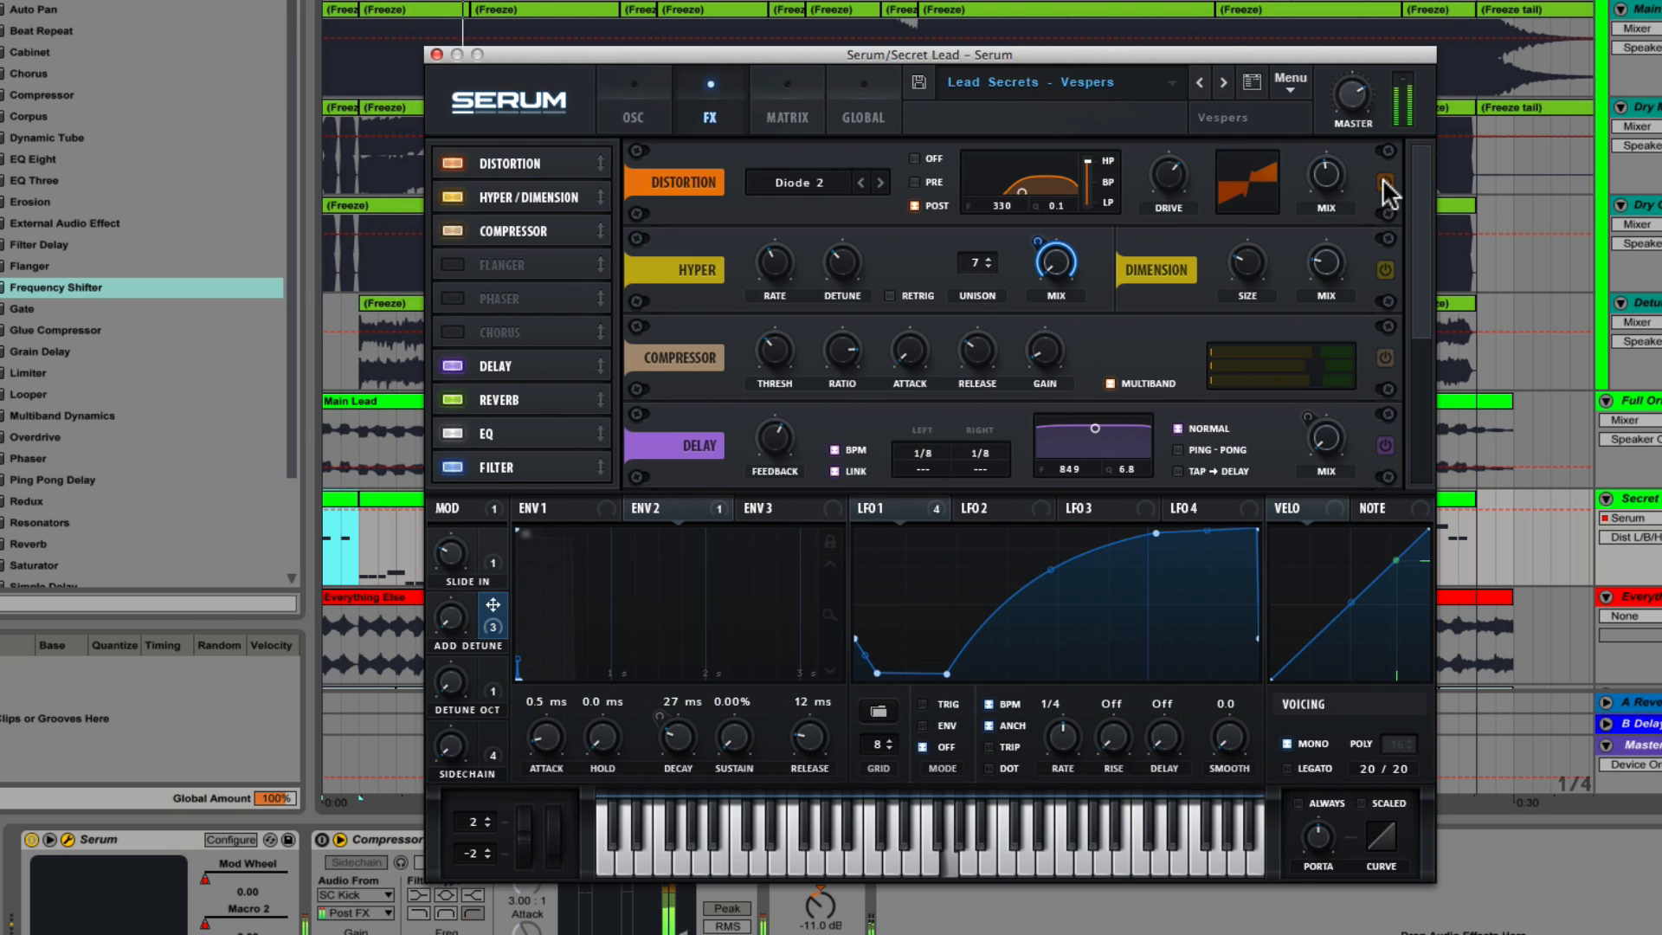
{"action": "left_click", "coordinate": [1385, 183]}
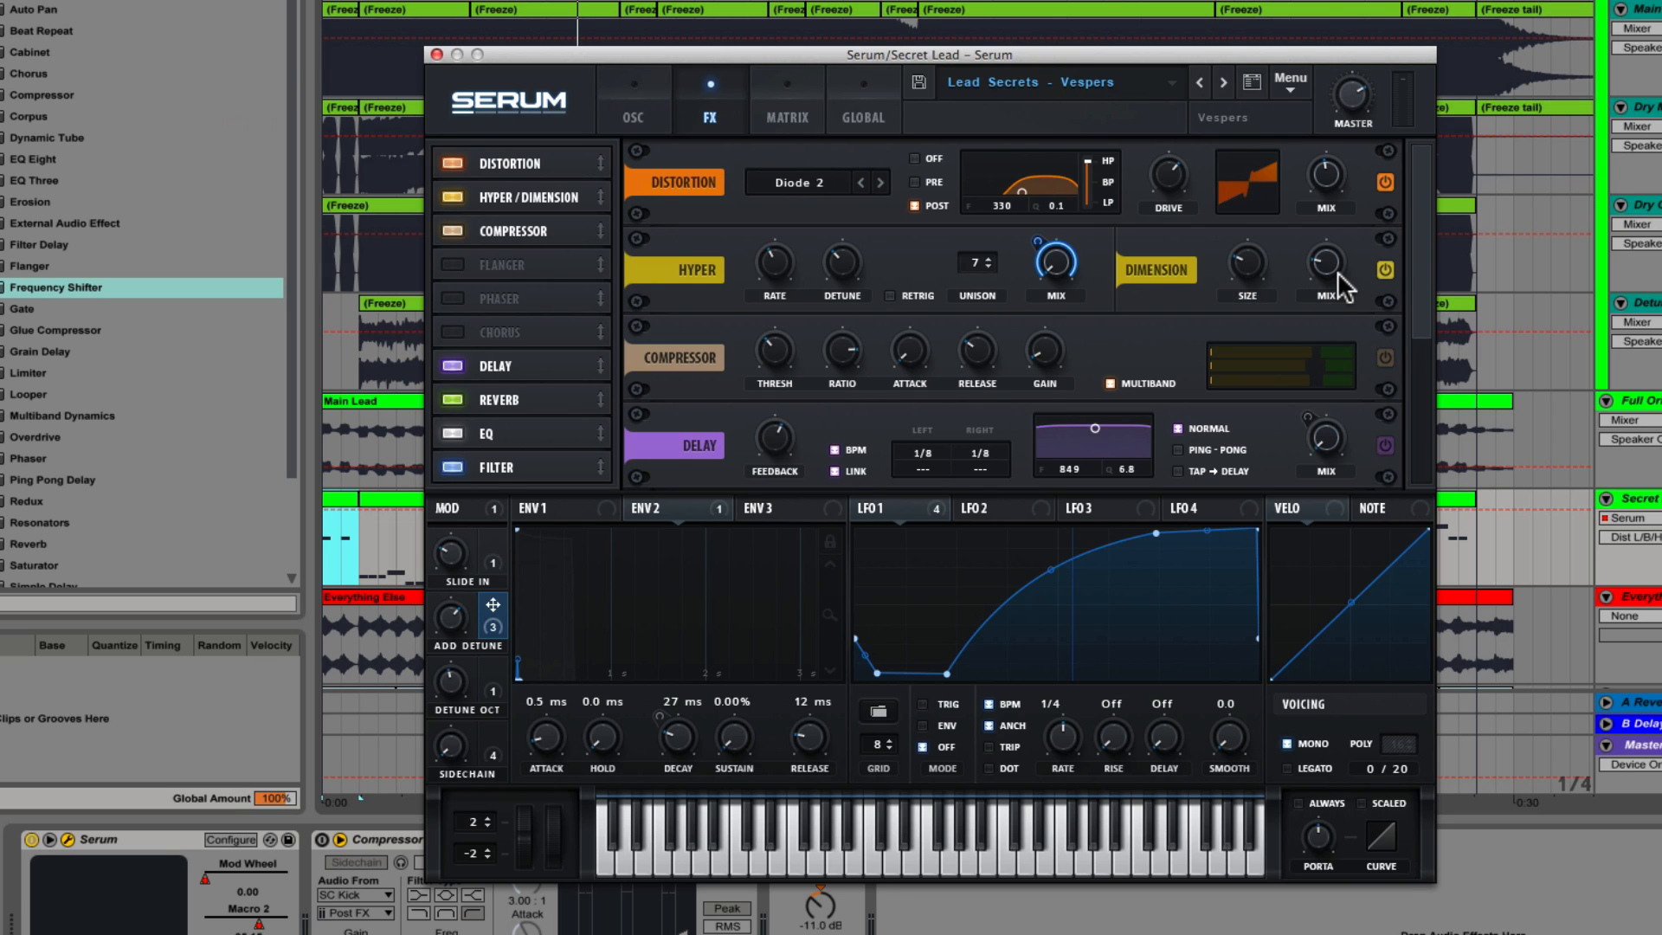
Play the lead, compare it with Hyper/Dimension off and on, and inspect the Hyper Mix control.
{"action": "key", "text": "space"}
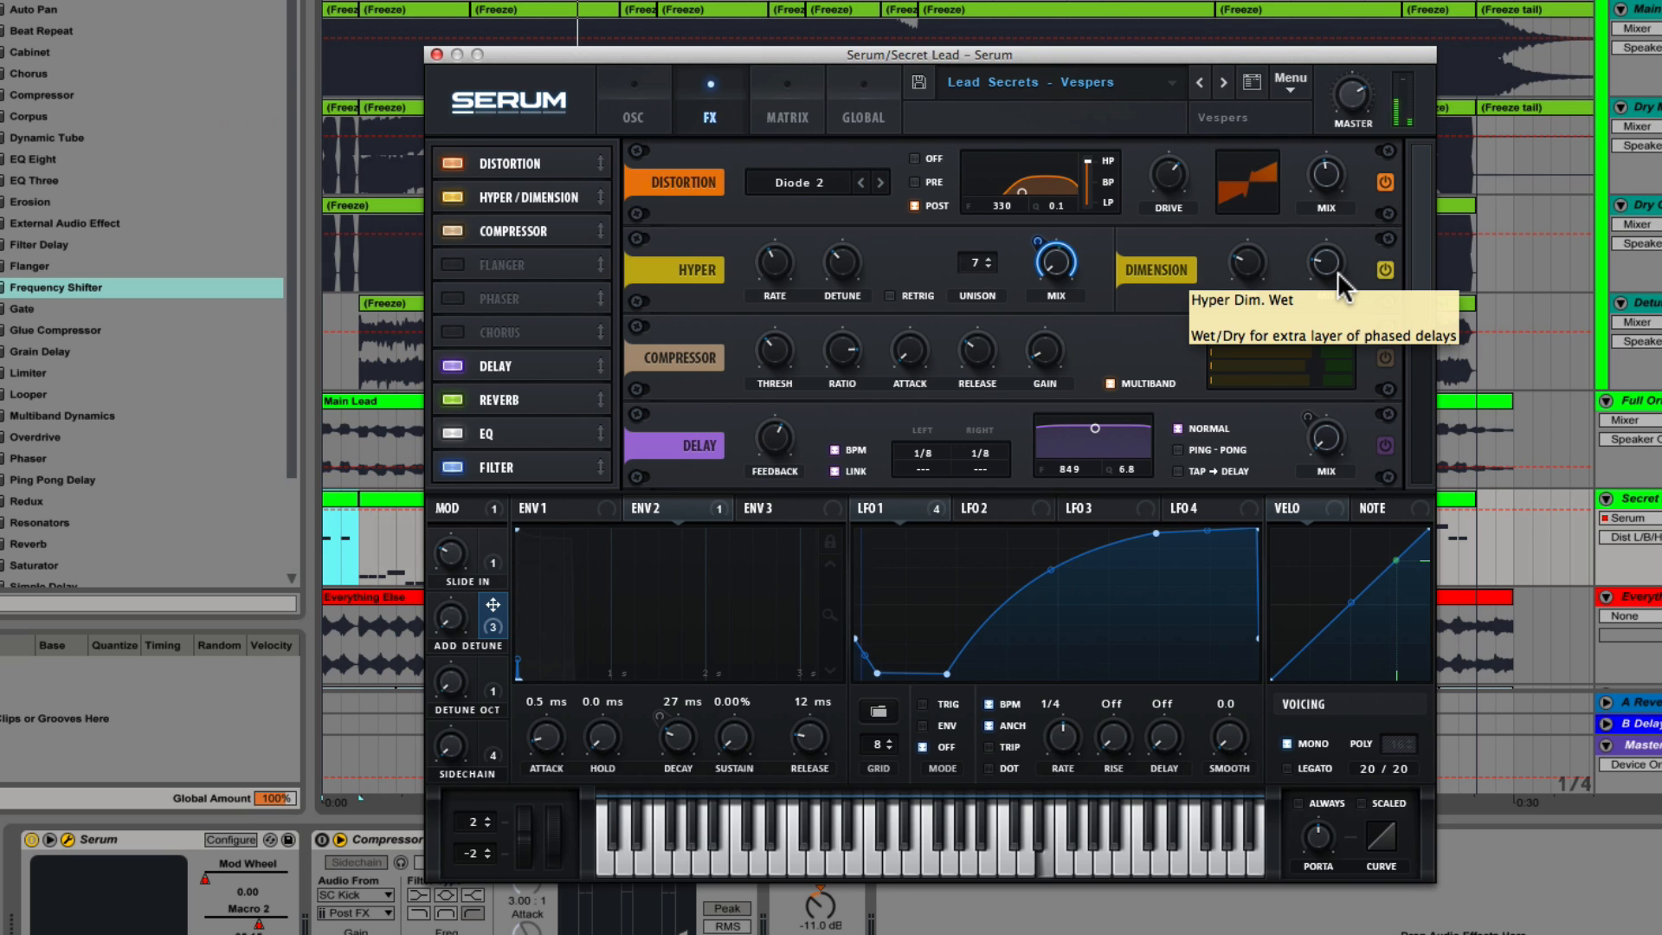
{"action": "left_click", "coordinate": [1383, 265]}
{"action": "left_click", "coordinate": [1383, 266]}
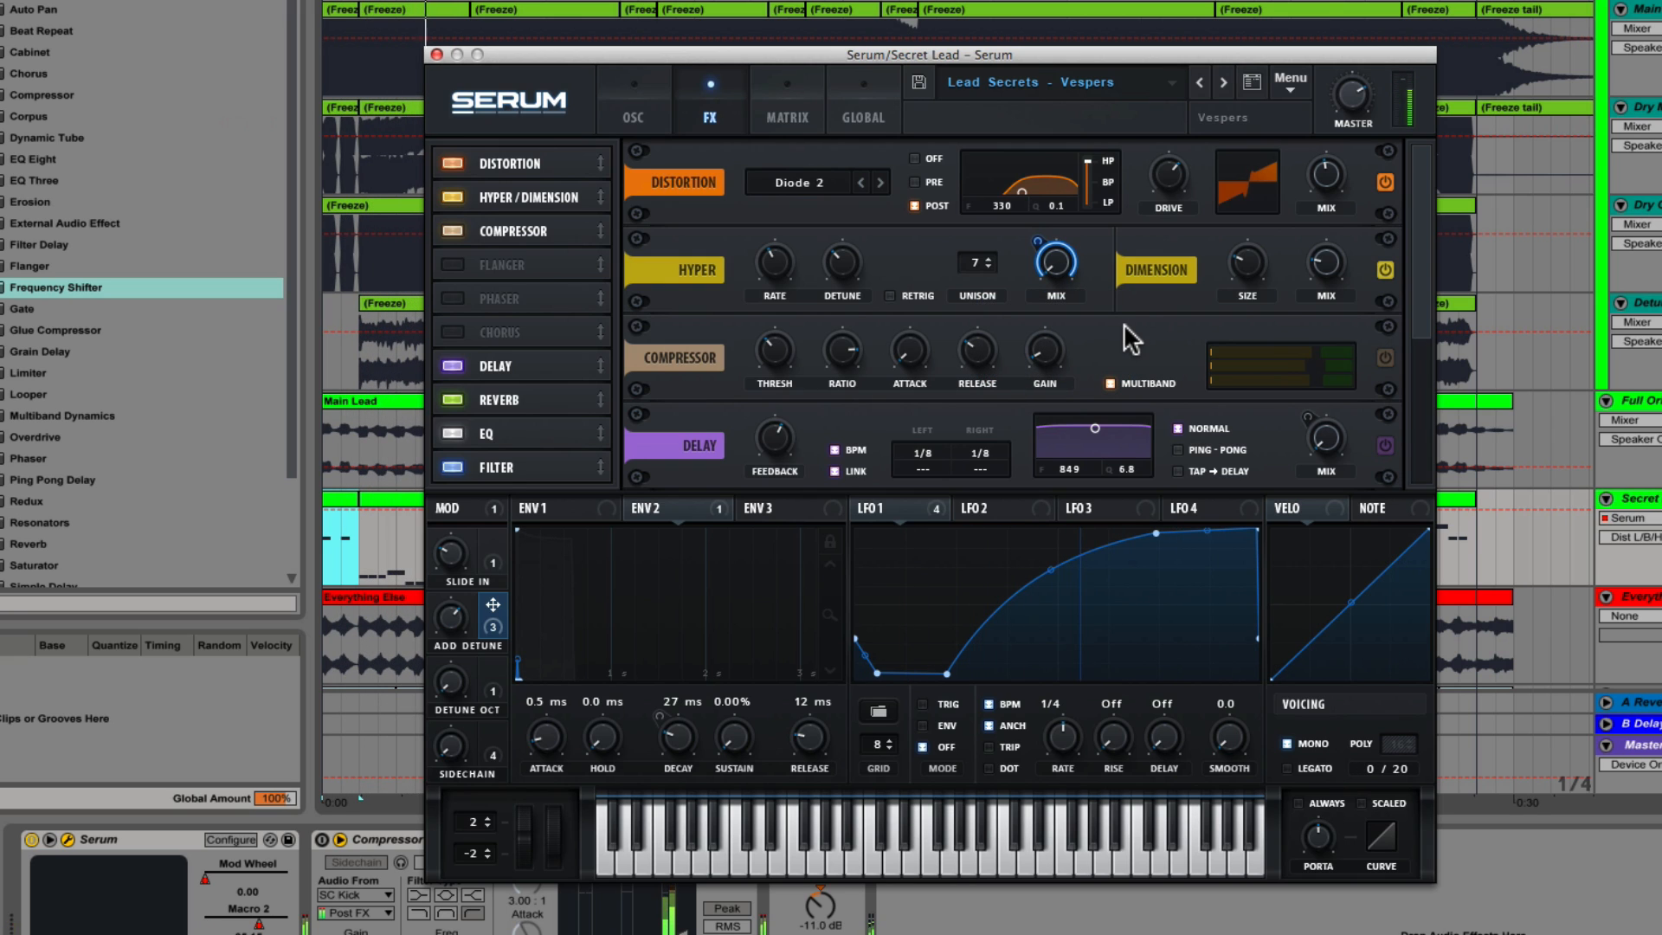
{"action": "left_click", "coordinate": [1058, 274]}
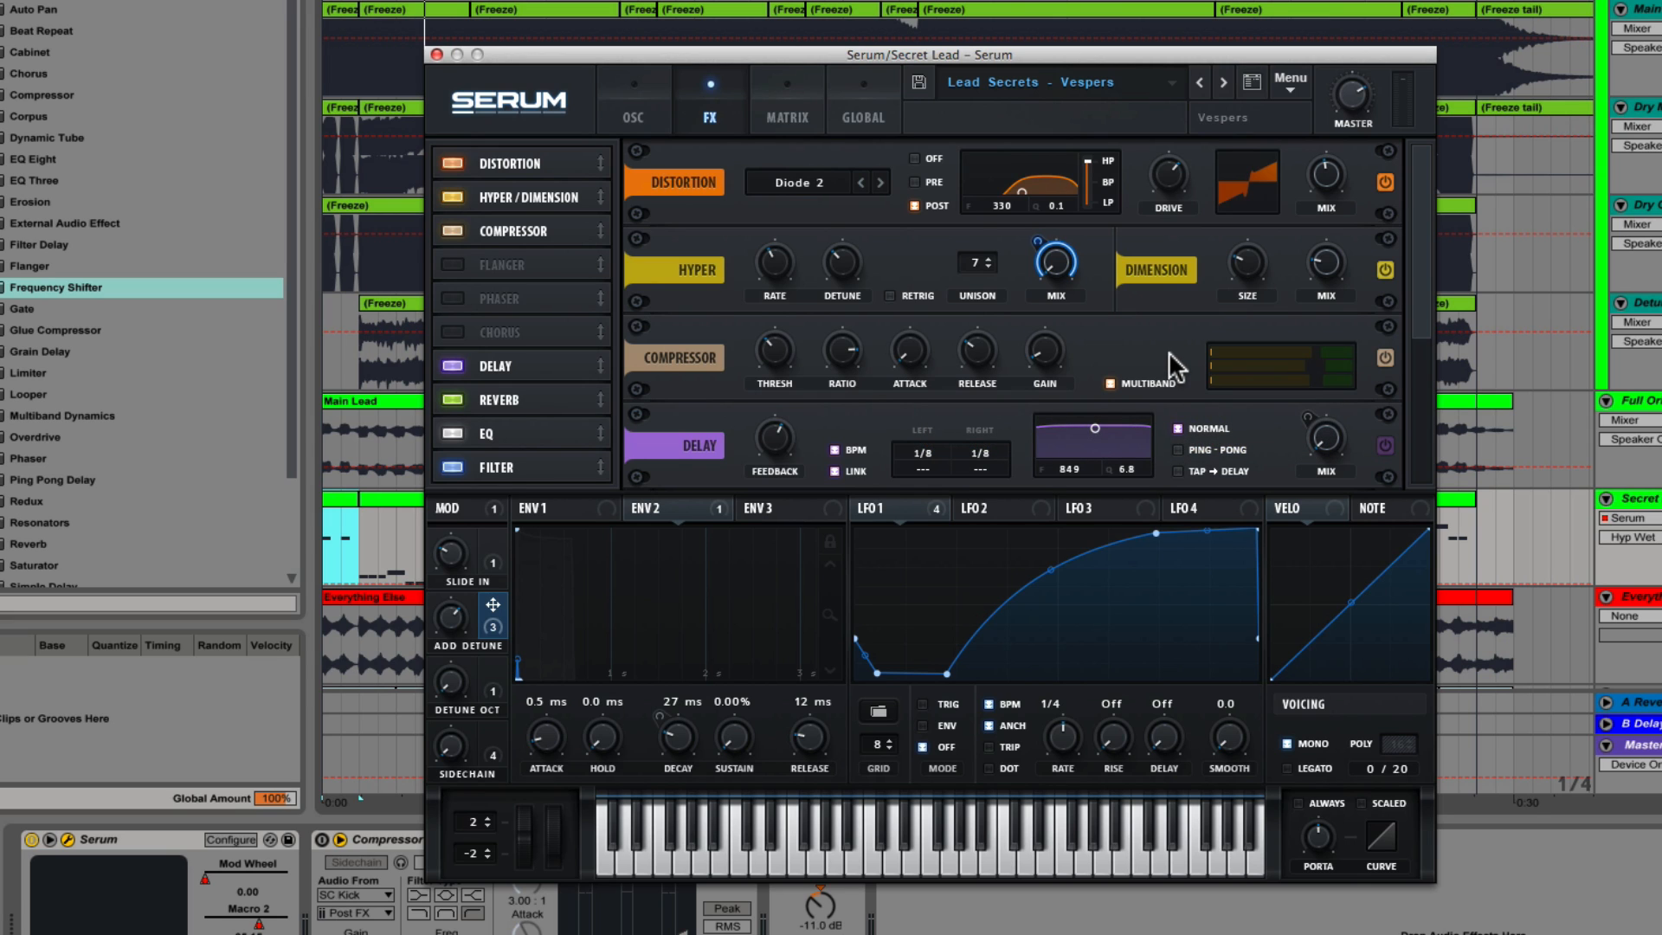
Play the lead and inspect the Delay's Mix control together with its mod wheel modulation.
{"action": "key", "text": "space"}
{"action": "scroll", "coordinate": [1385, 345], "scroll_direction": "down", "scroll_amount": 3}
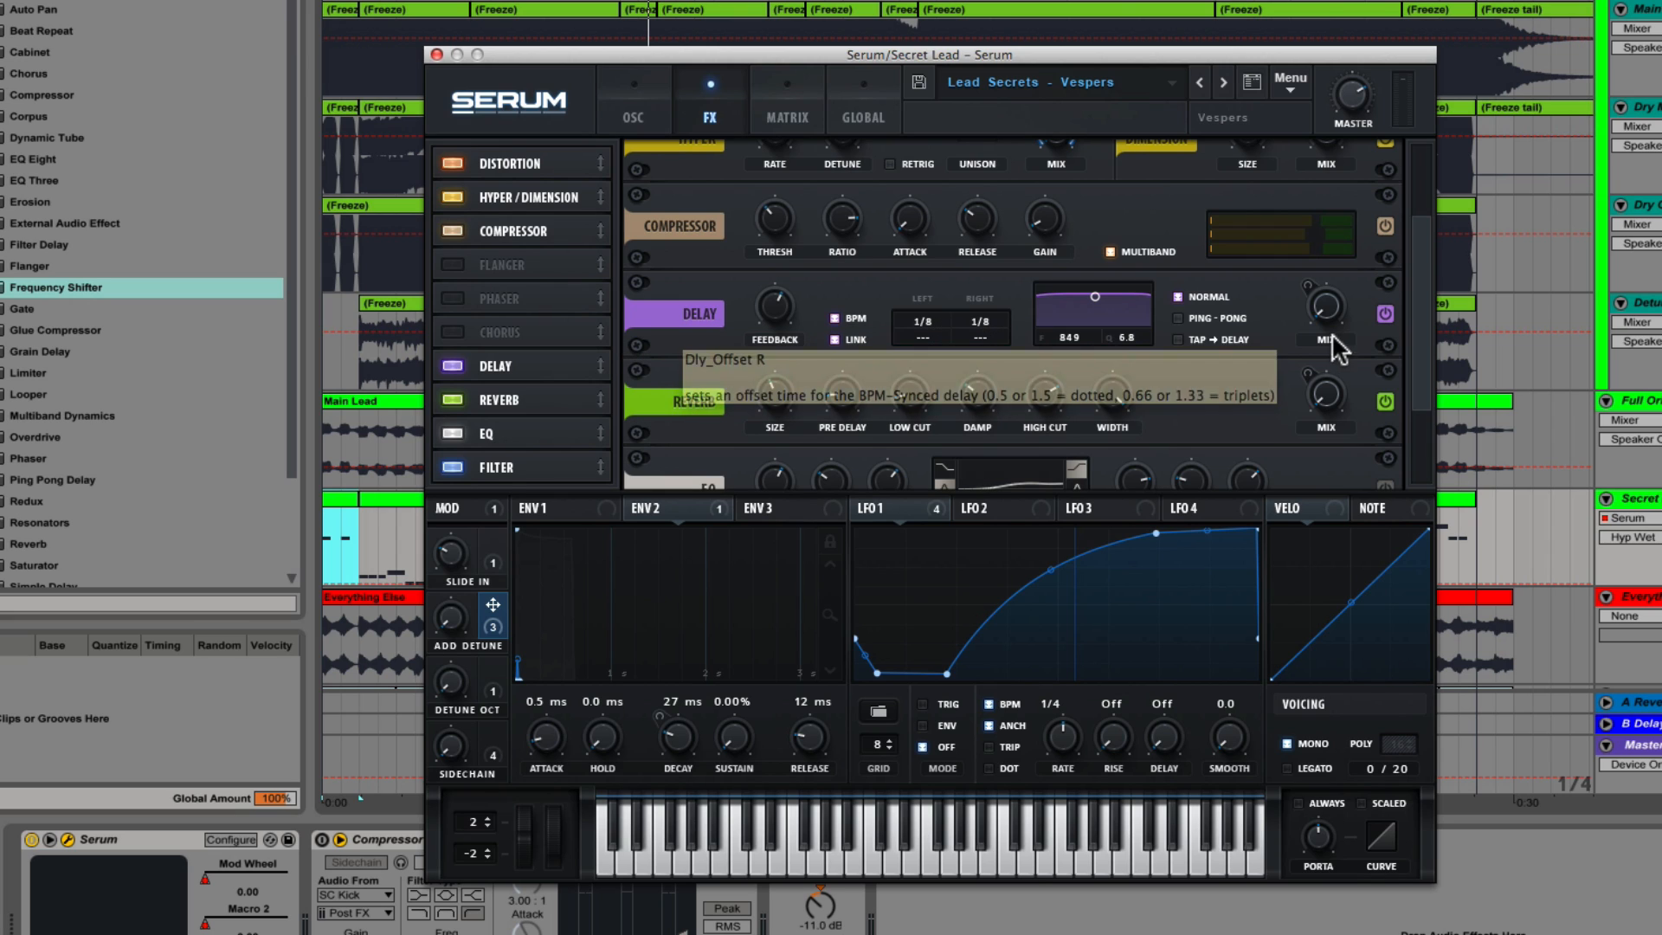
{"action": "left_click", "coordinate": [1330, 308]}
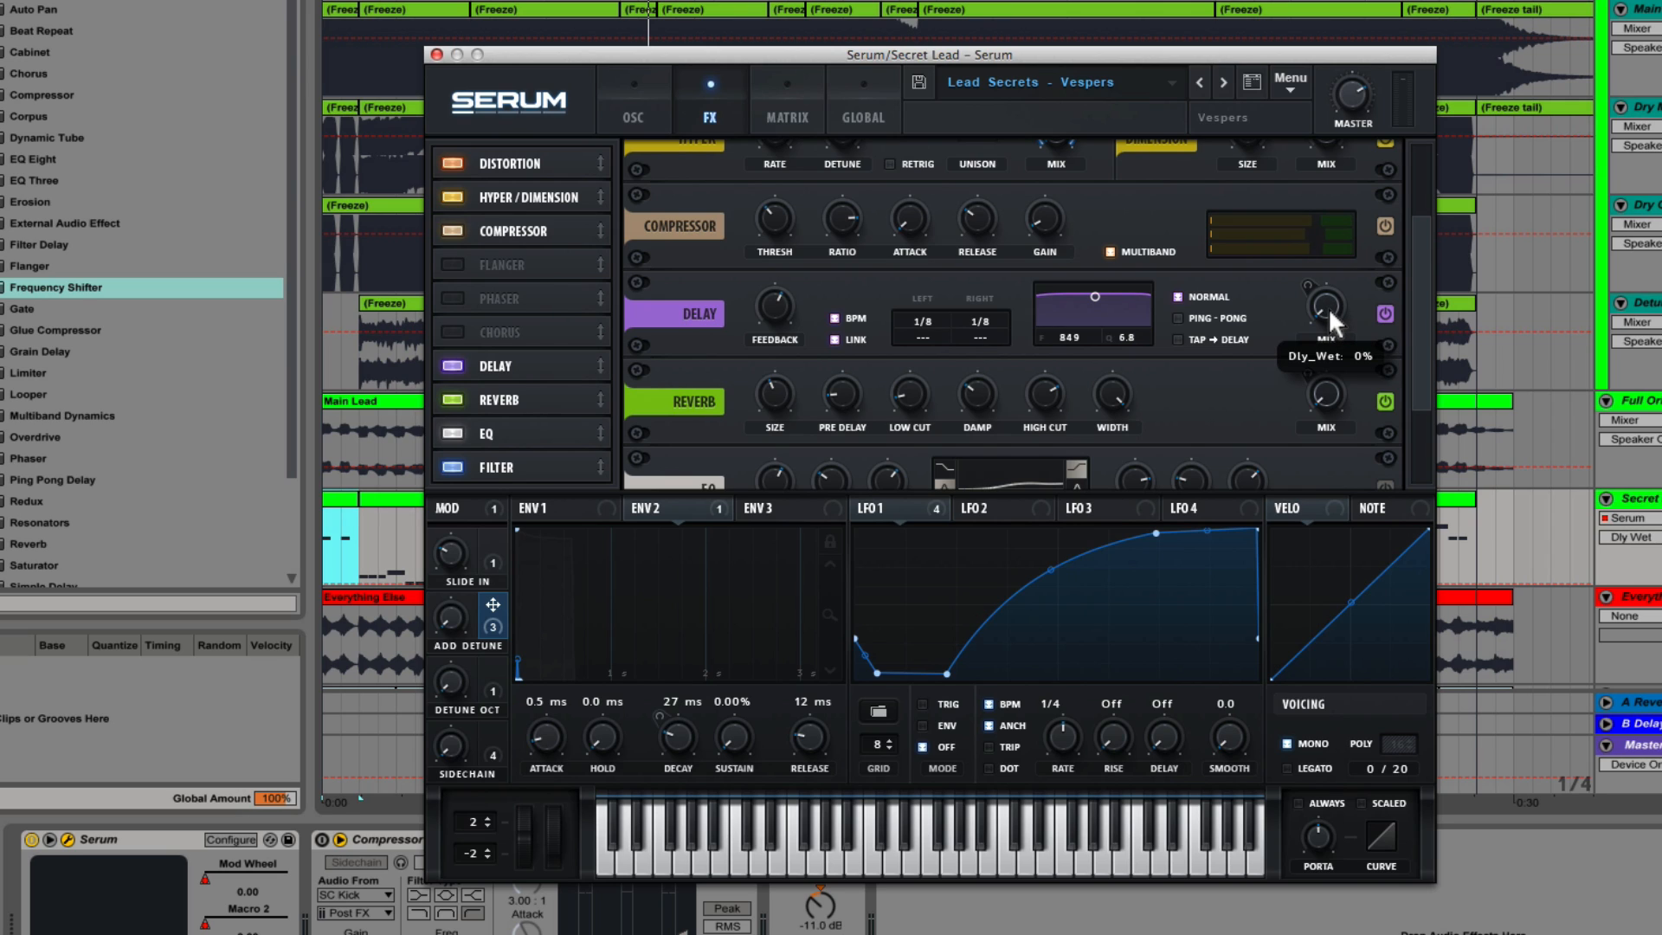
{"action": "left_click", "coordinate": [471, 507]}
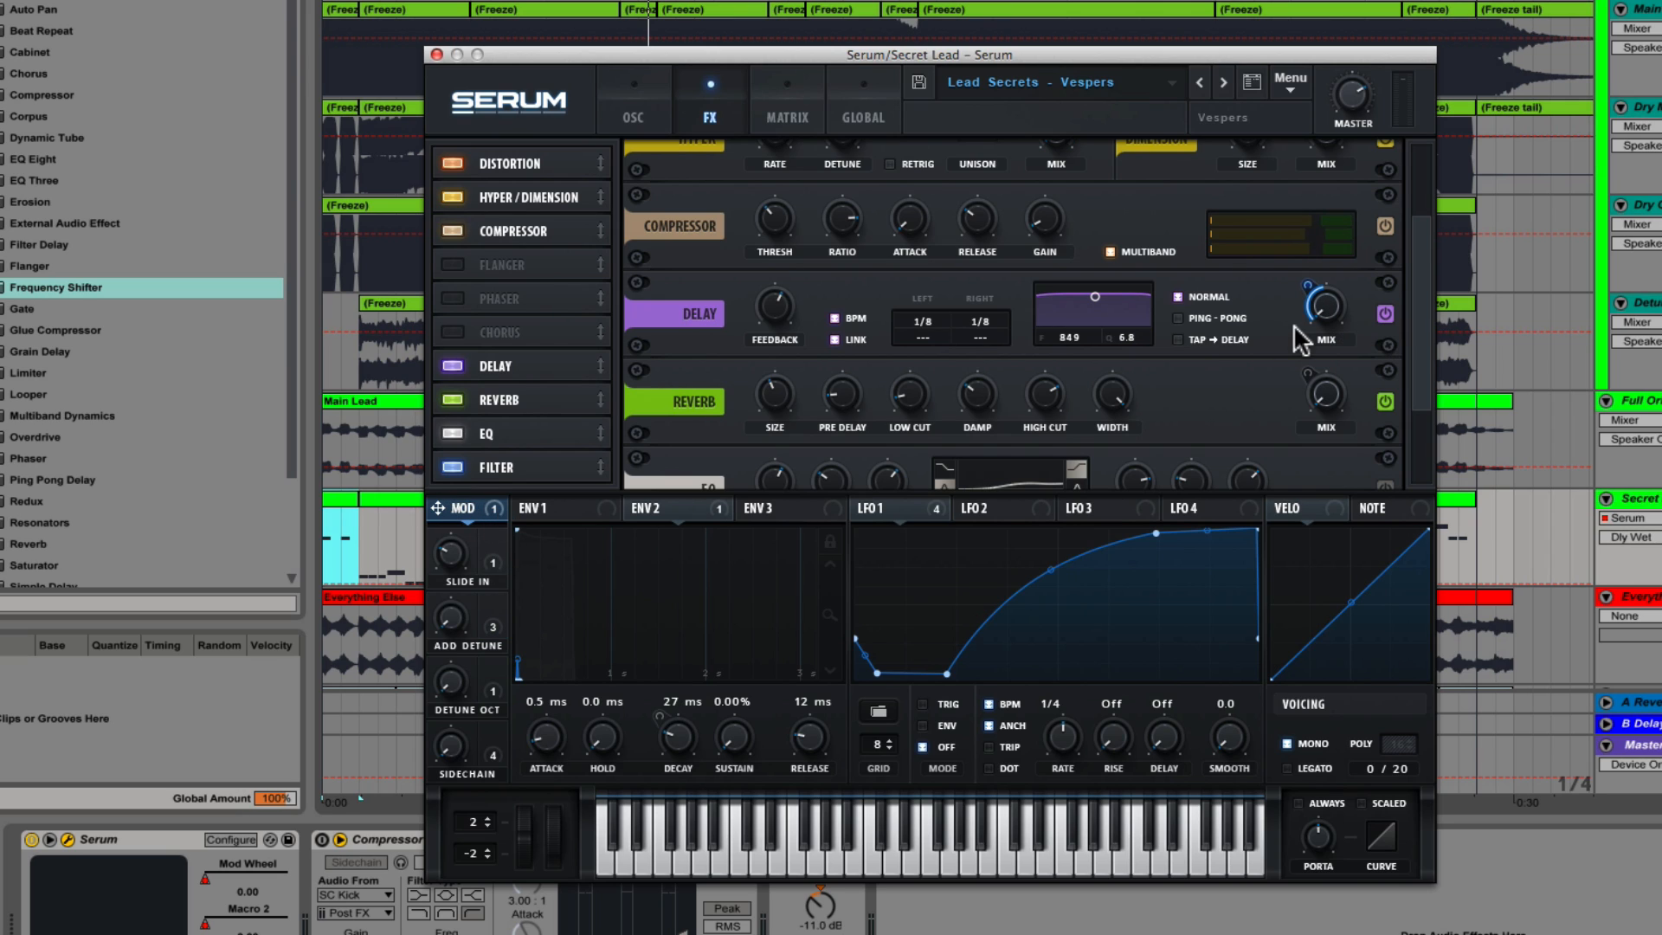
{"action": "mouse_move", "coordinate": [1313, 309]}
Close the synth window and play the end of the original Main Lead clip to hear its tail.
{"action": "left_click", "coordinate": [435, 55]}
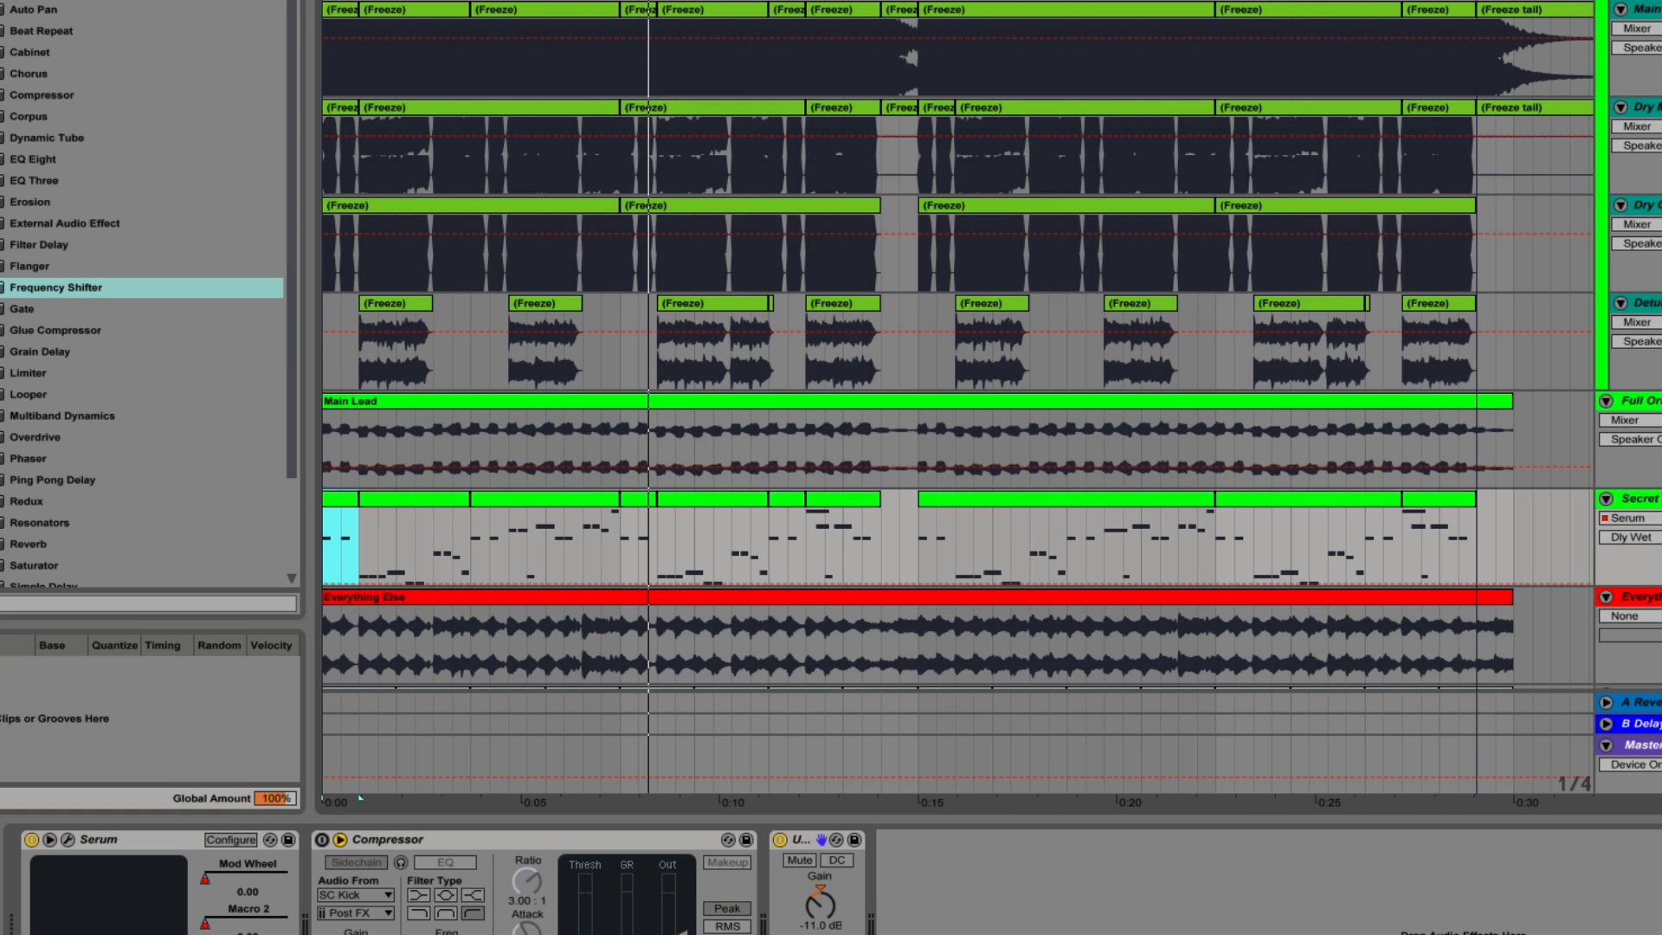
{"action": "left_click", "coordinate": [1448, 438]}
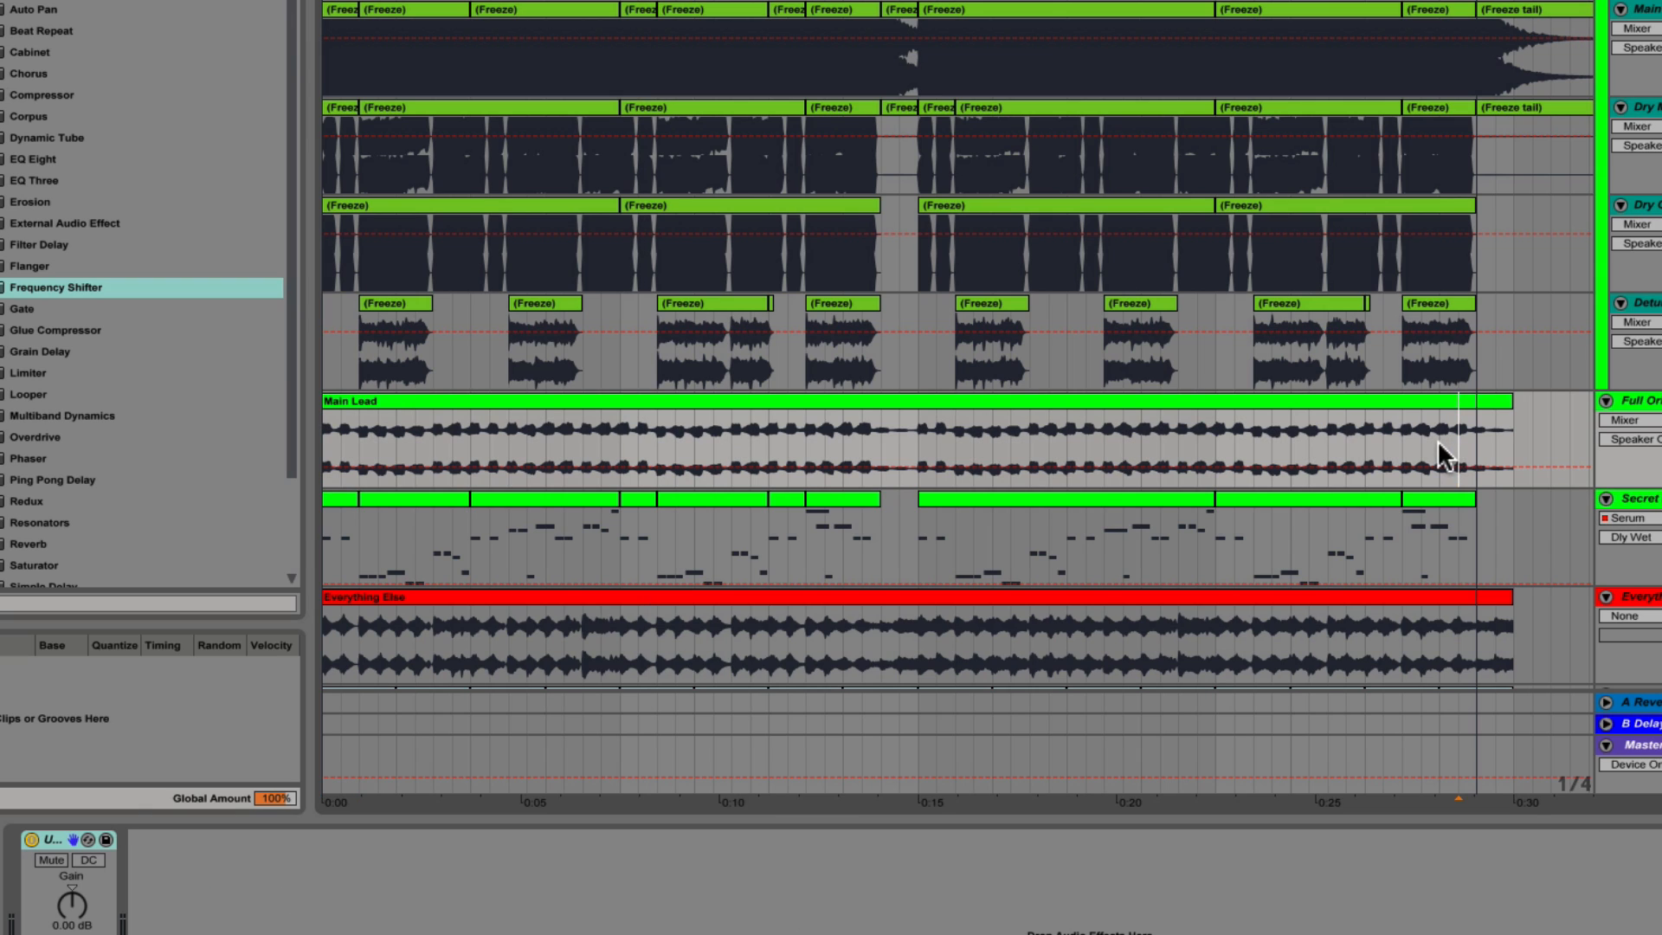
{"action": "left_click", "coordinate": [1438, 442]}
{"action": "key", "text": "space"}
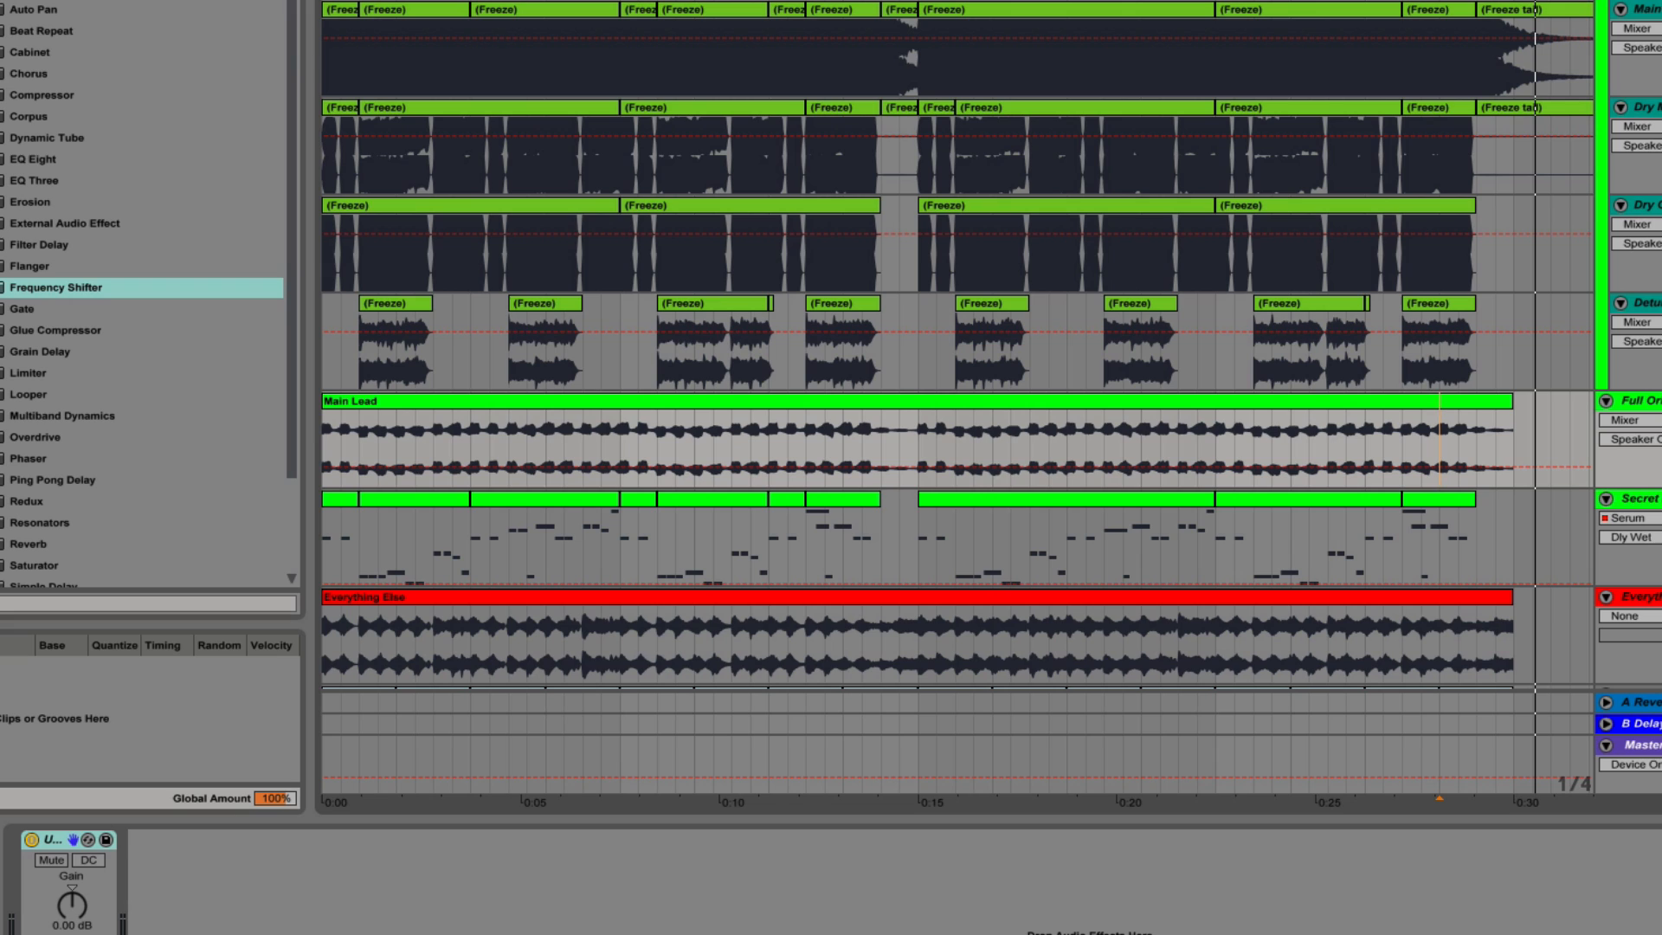
Show Serum's Mod Wheel automation on the Secret Lead track and play the last clip with it.
{"action": "left_click", "coordinate": [1401, 537]}
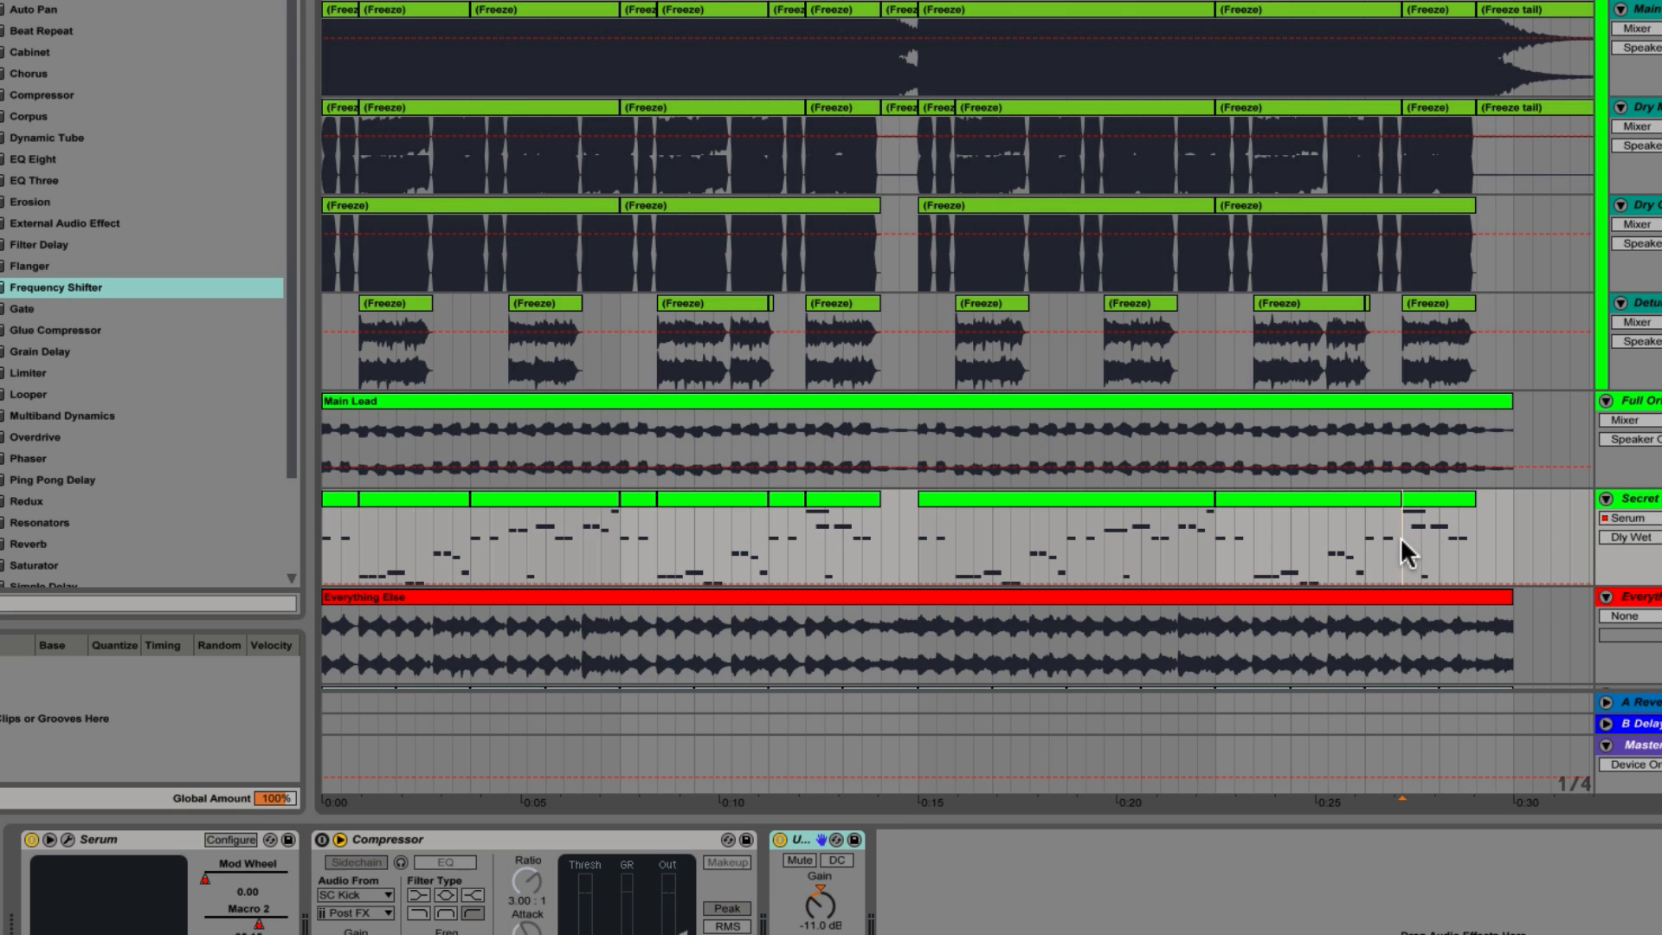
{"action": "left_click", "coordinate": [1636, 517]}
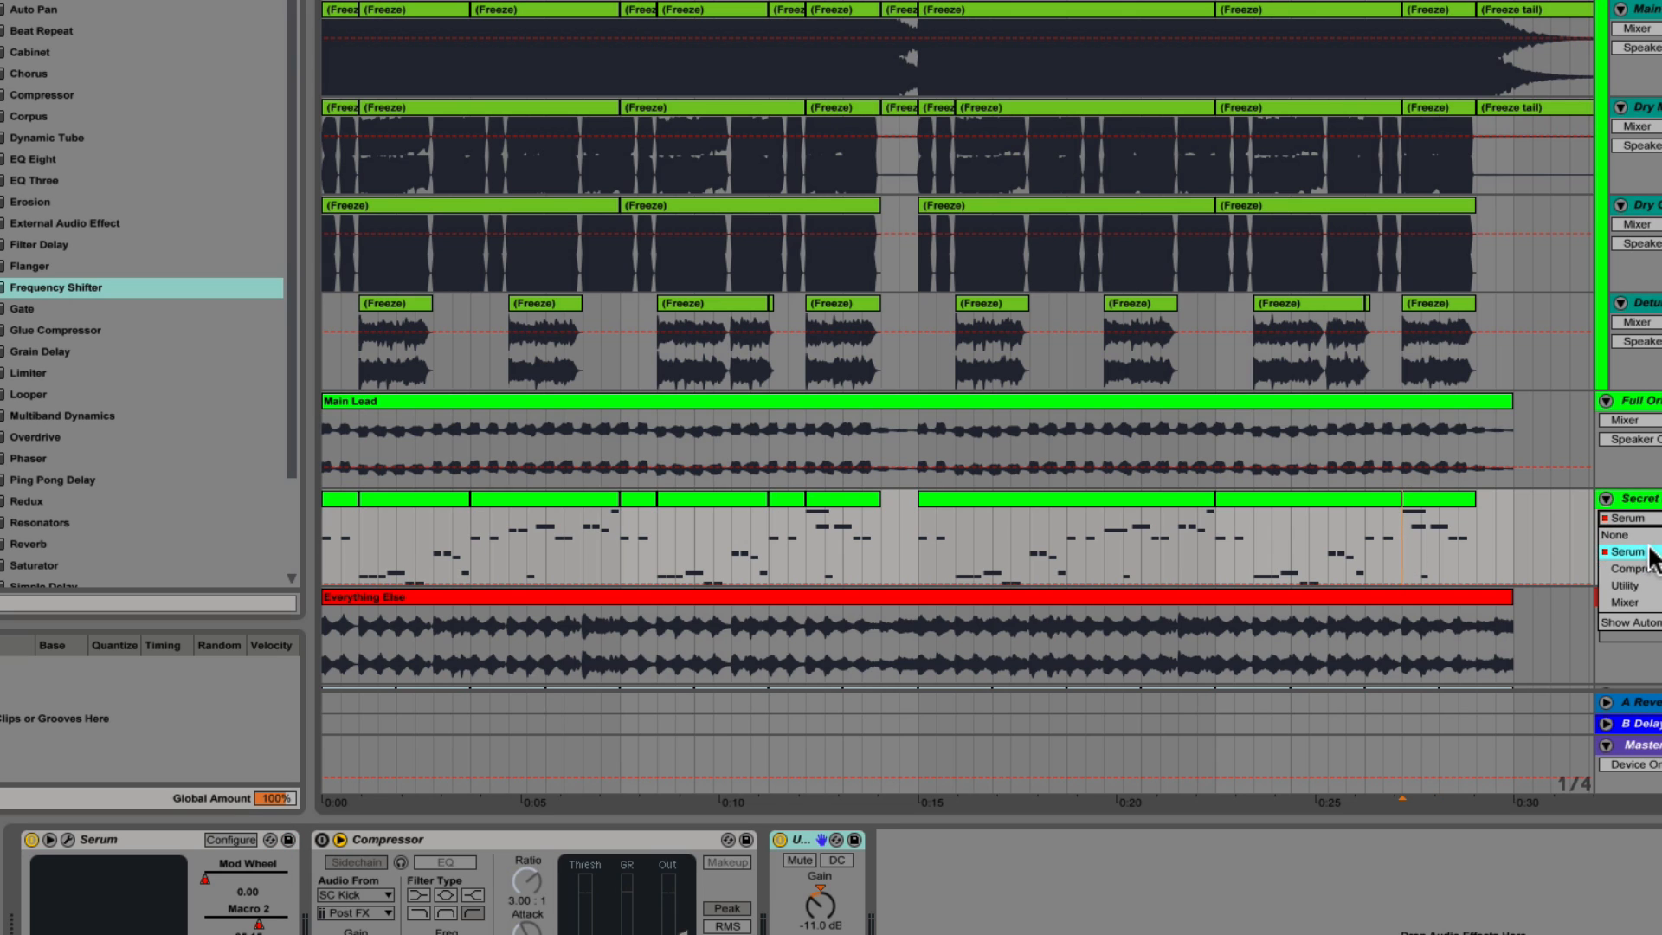
{"action": "left_click", "coordinate": [1650, 554]}
{"action": "left_click", "coordinate": [1643, 537]}
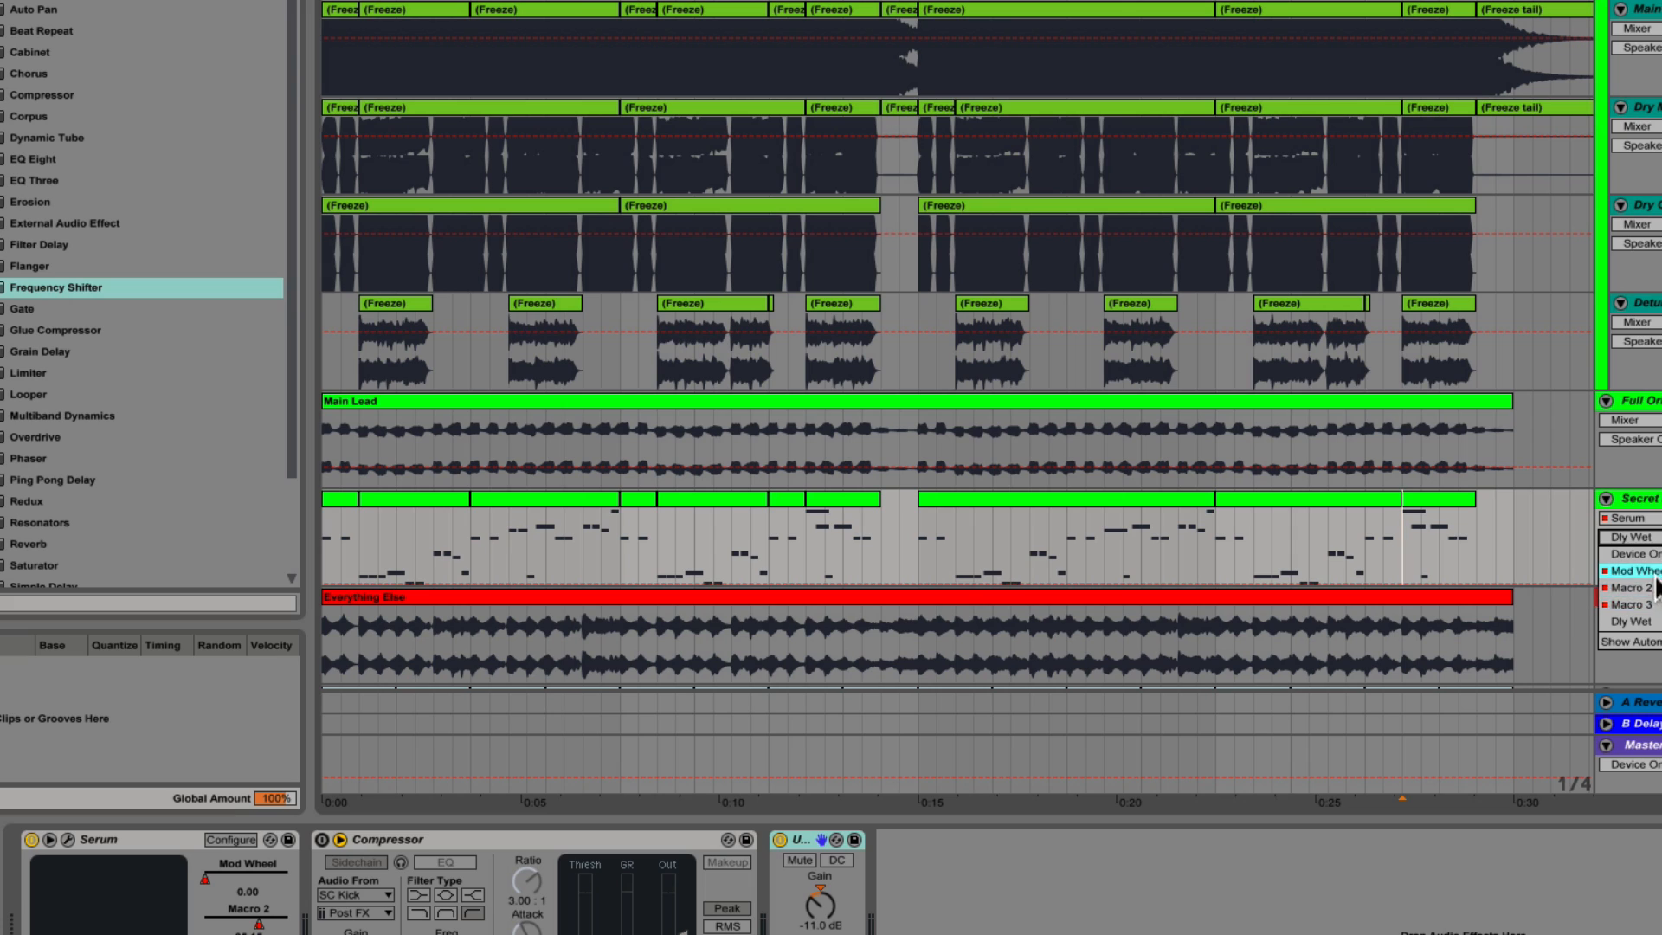
{"action": "left_click", "coordinate": [1655, 573]}
{"action": "left_click_drag", "start_coordinate": [1466, 520], "coordinate": [1463, 533]}
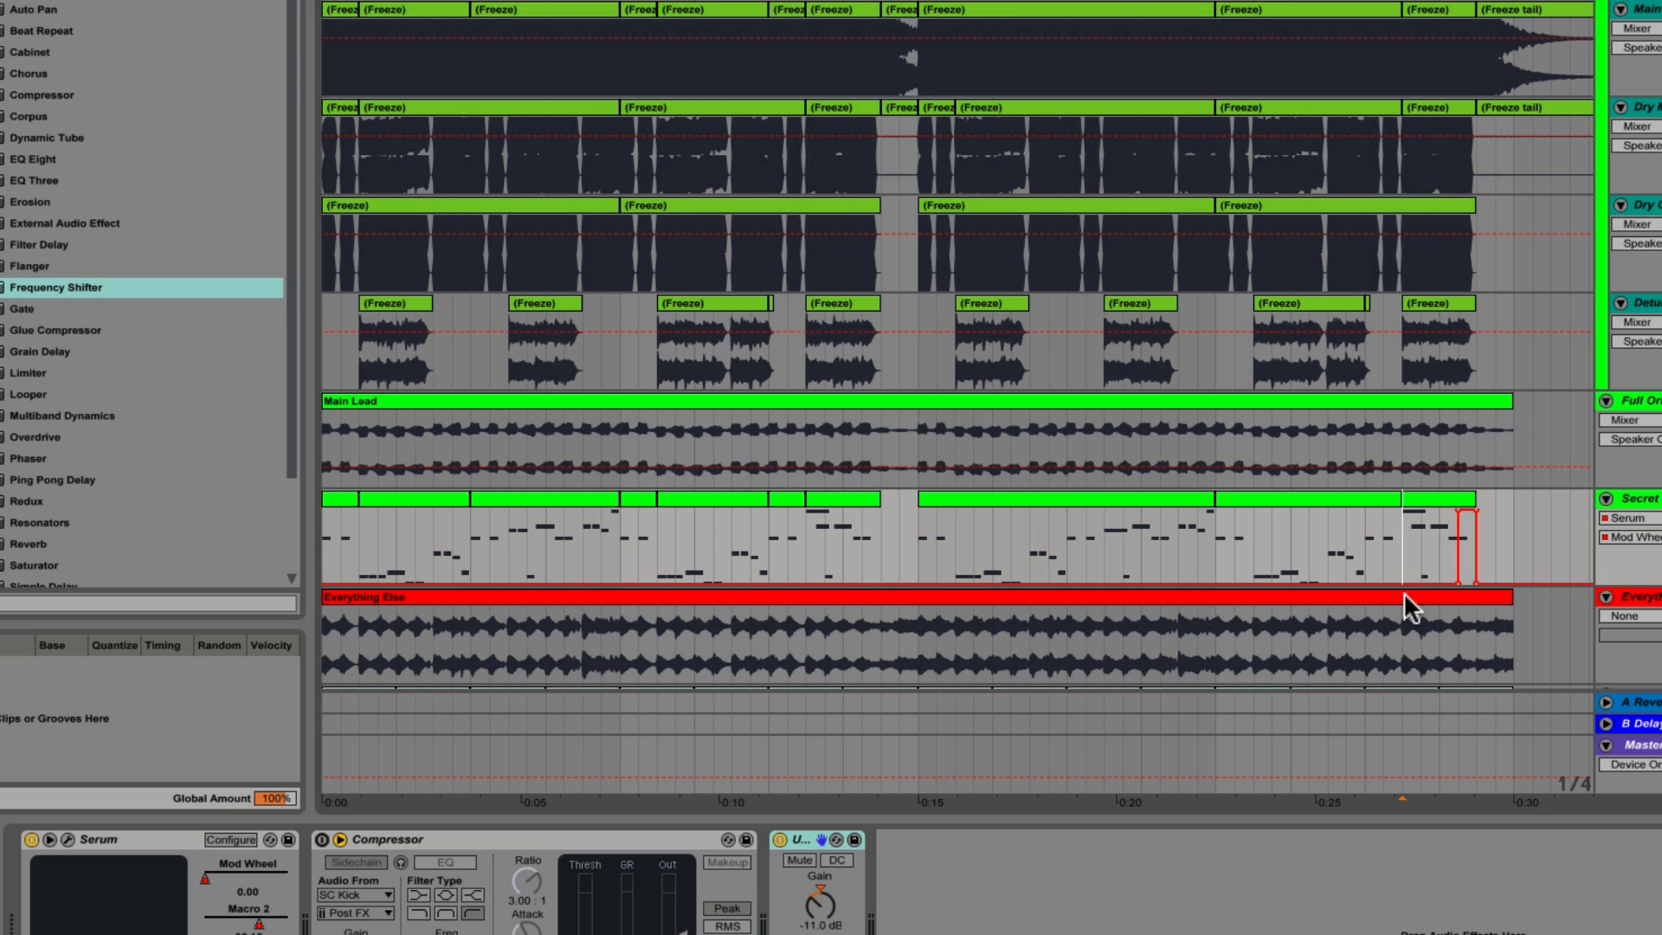
{"action": "key", "text": "space"}
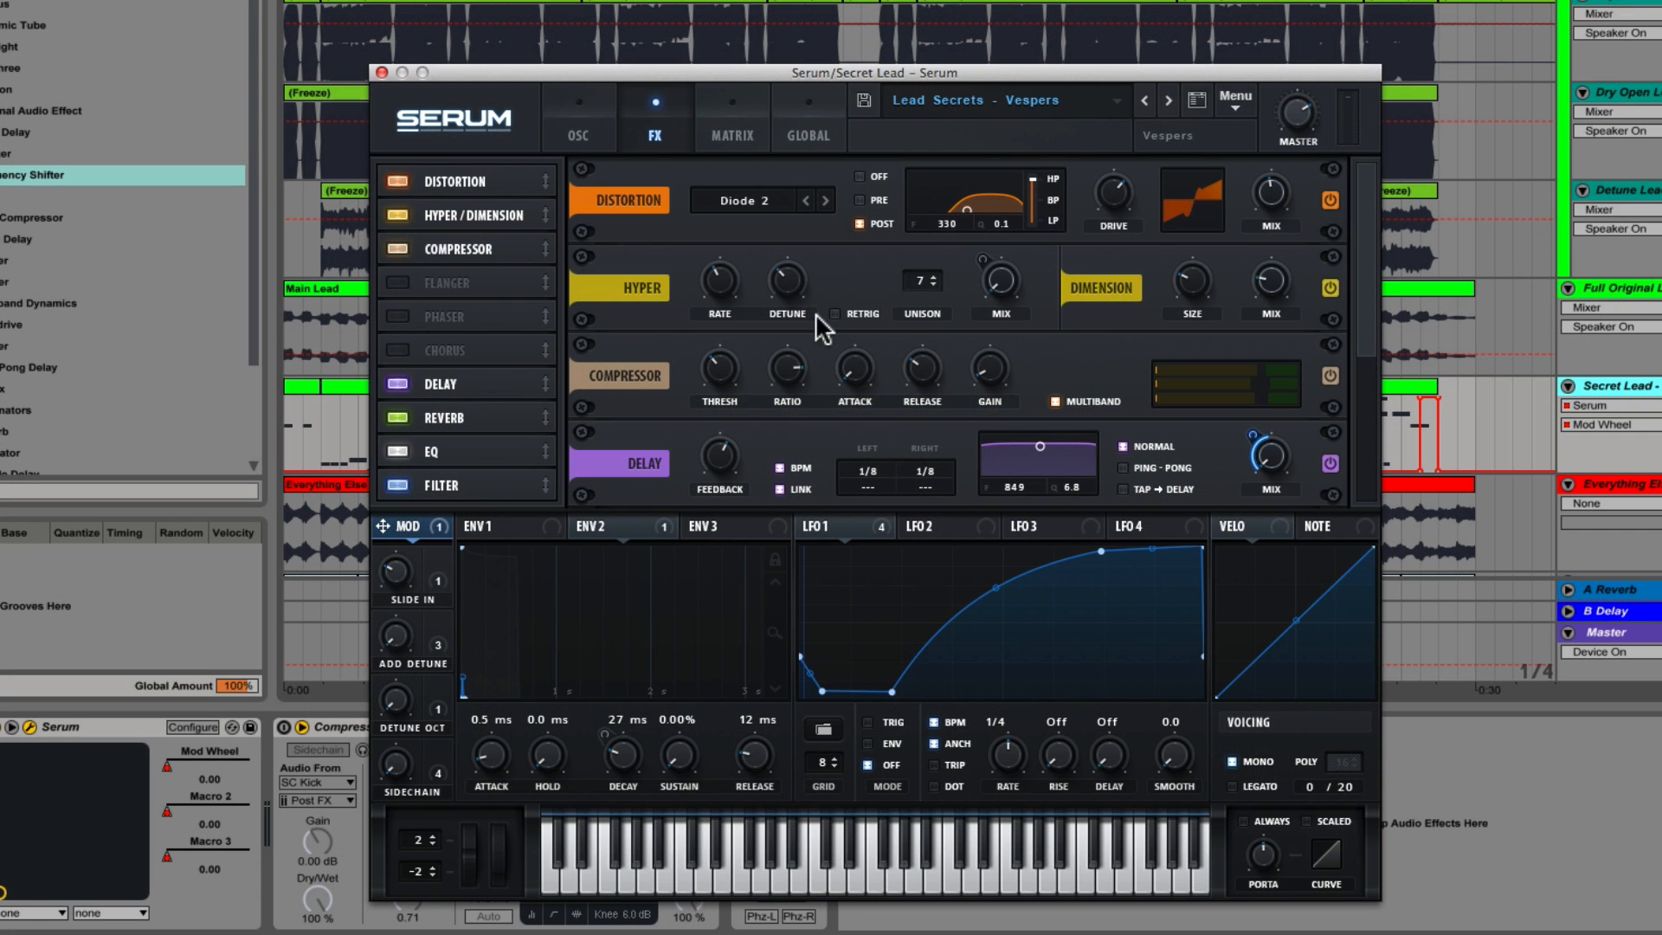
Check the Reverb by switching its bypass, adjust the Sidechain macro, and play the lead.
{"action": "left_click_drag", "start_coordinate": [1350, 336], "coordinate": [1365, 449]}
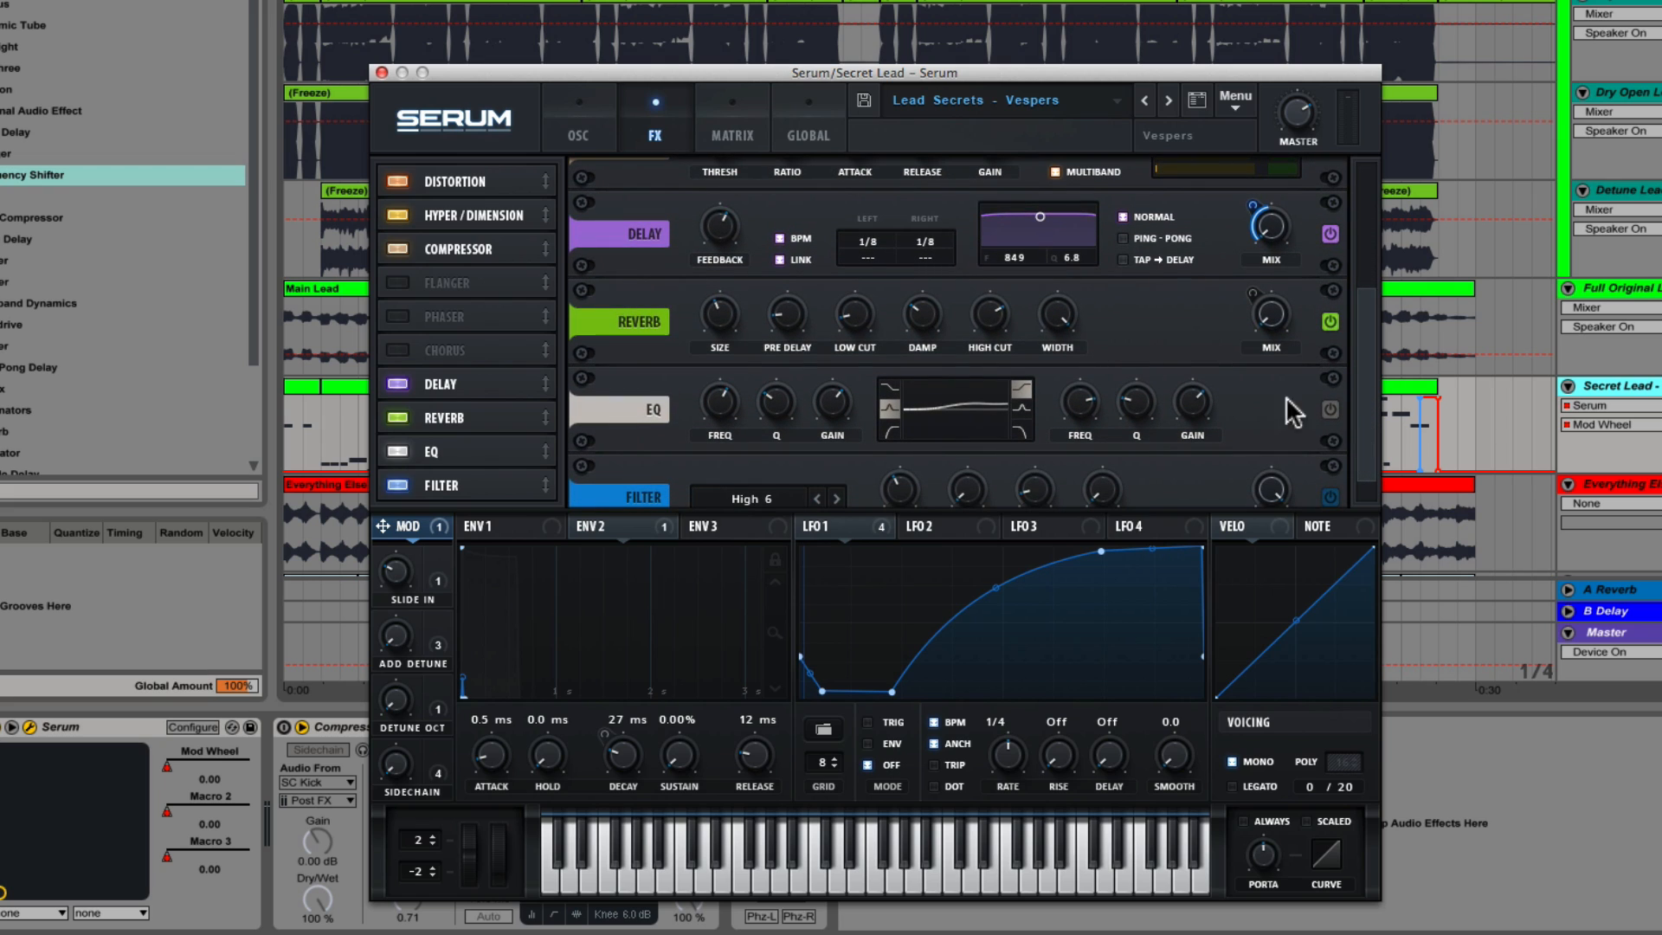
{"action": "left_click", "coordinate": [1330, 322]}
{"action": "left_click", "coordinate": [395, 763]}
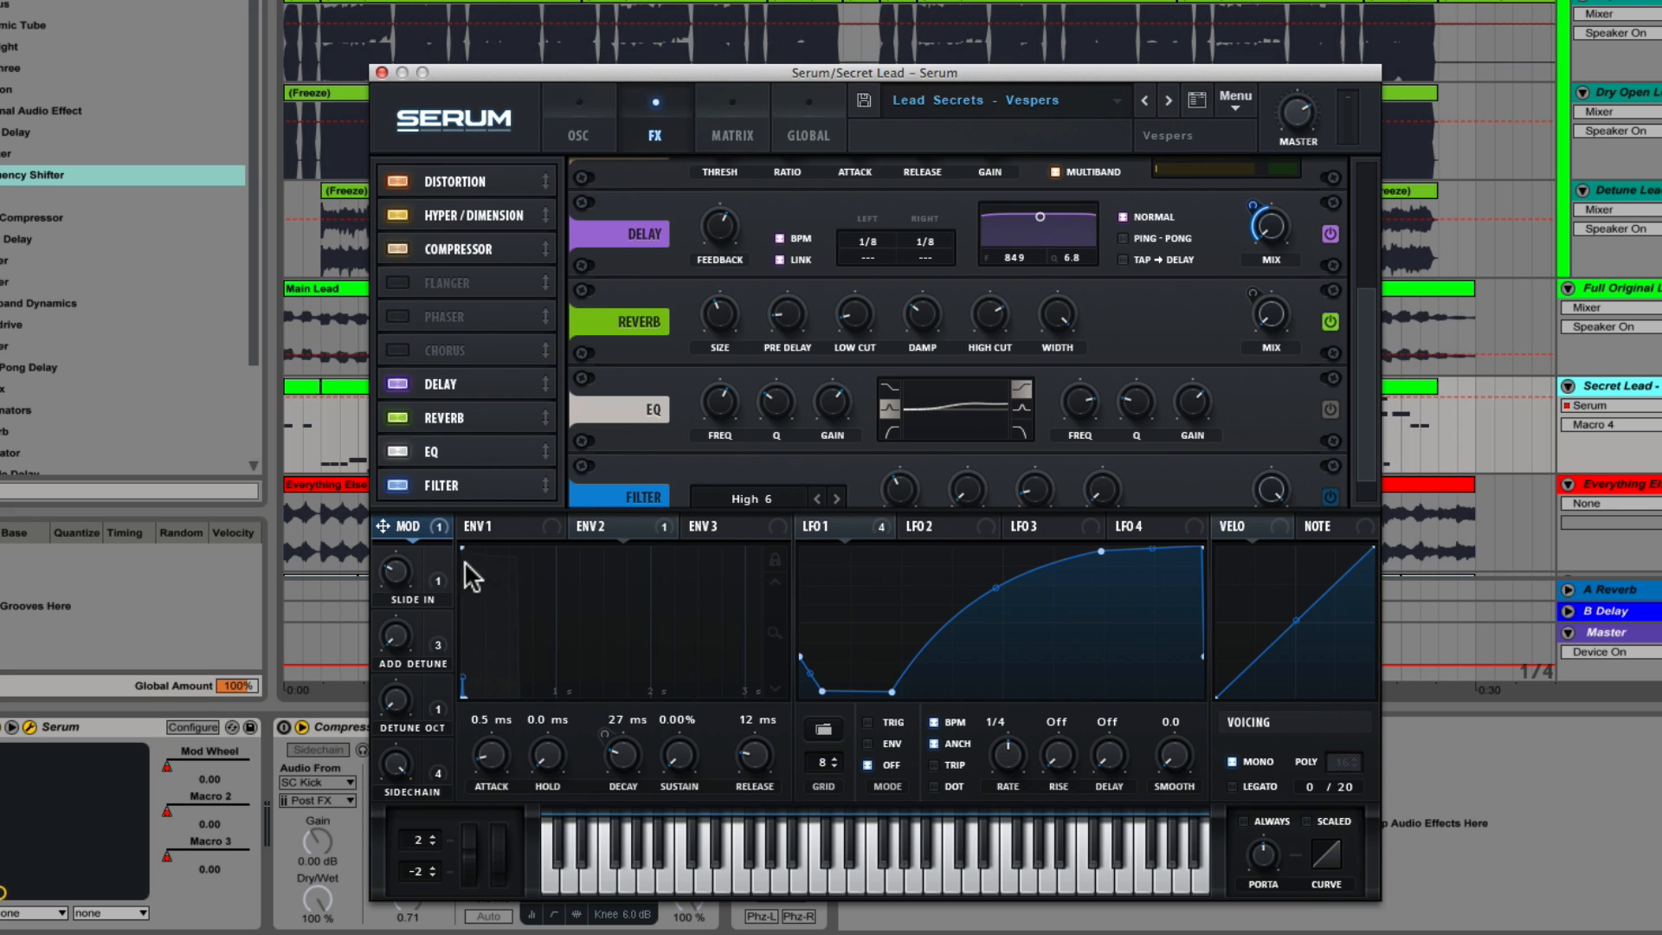
{"action": "key", "text": "space"}
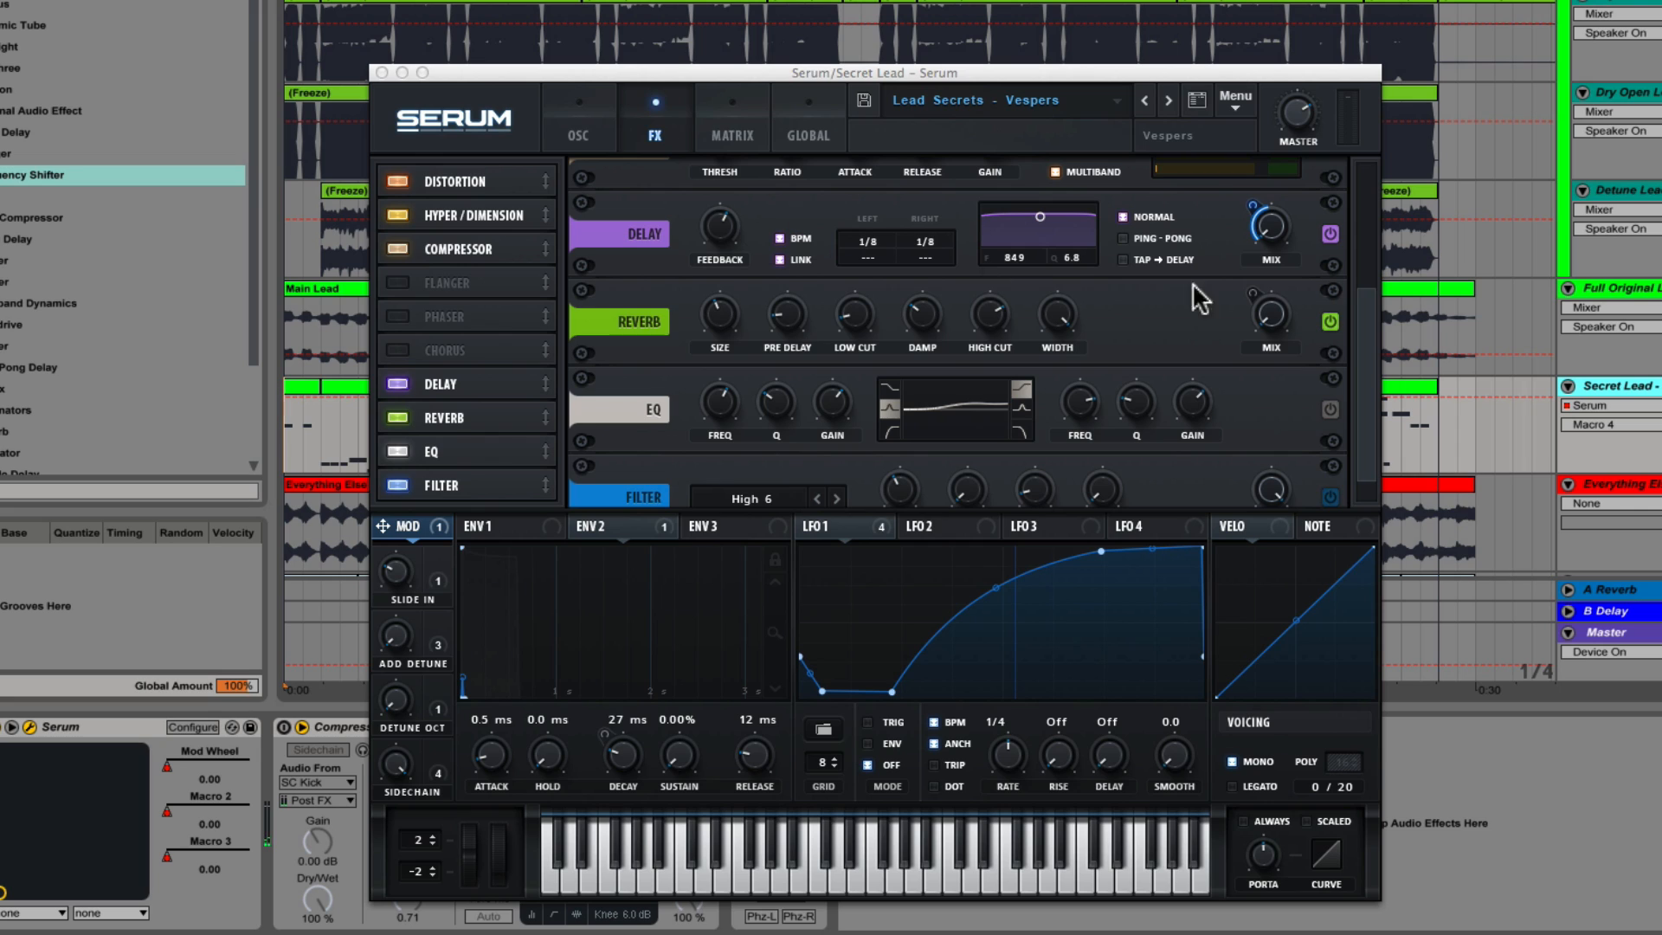
Check the EQ's low- and high-band settings, enable the EQ, and lower the Master volume during playback.
{"action": "left_click_drag", "start_coordinate": [1363, 417], "coordinate": [1363, 435]}
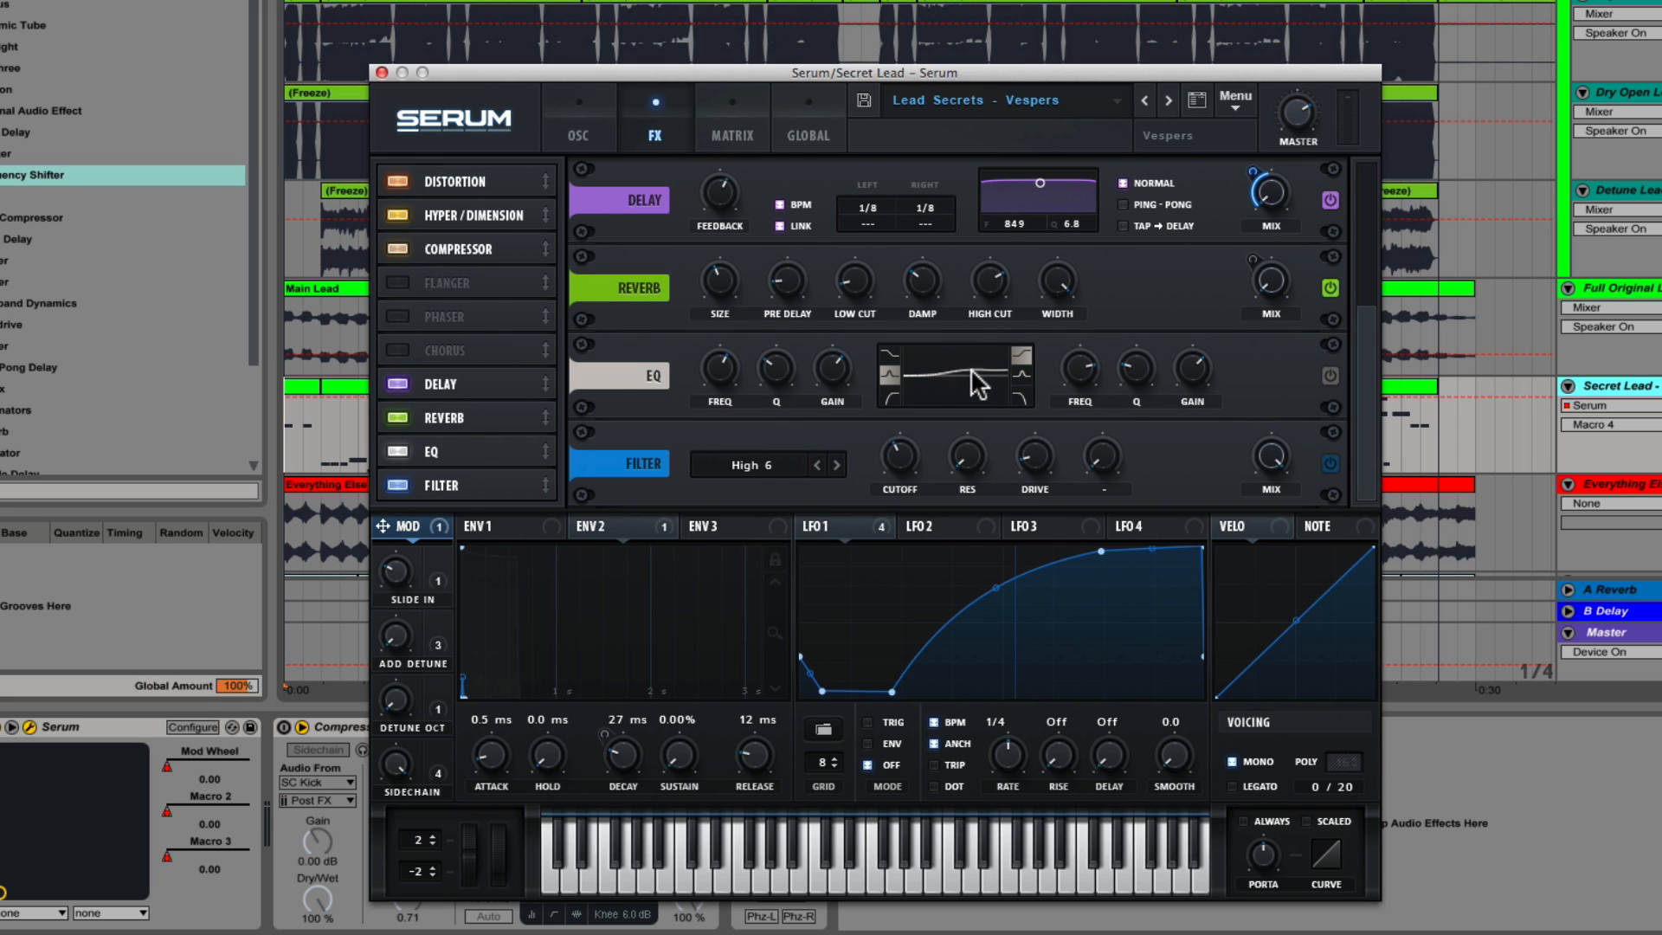
{"action": "left_click", "coordinate": [724, 366]}
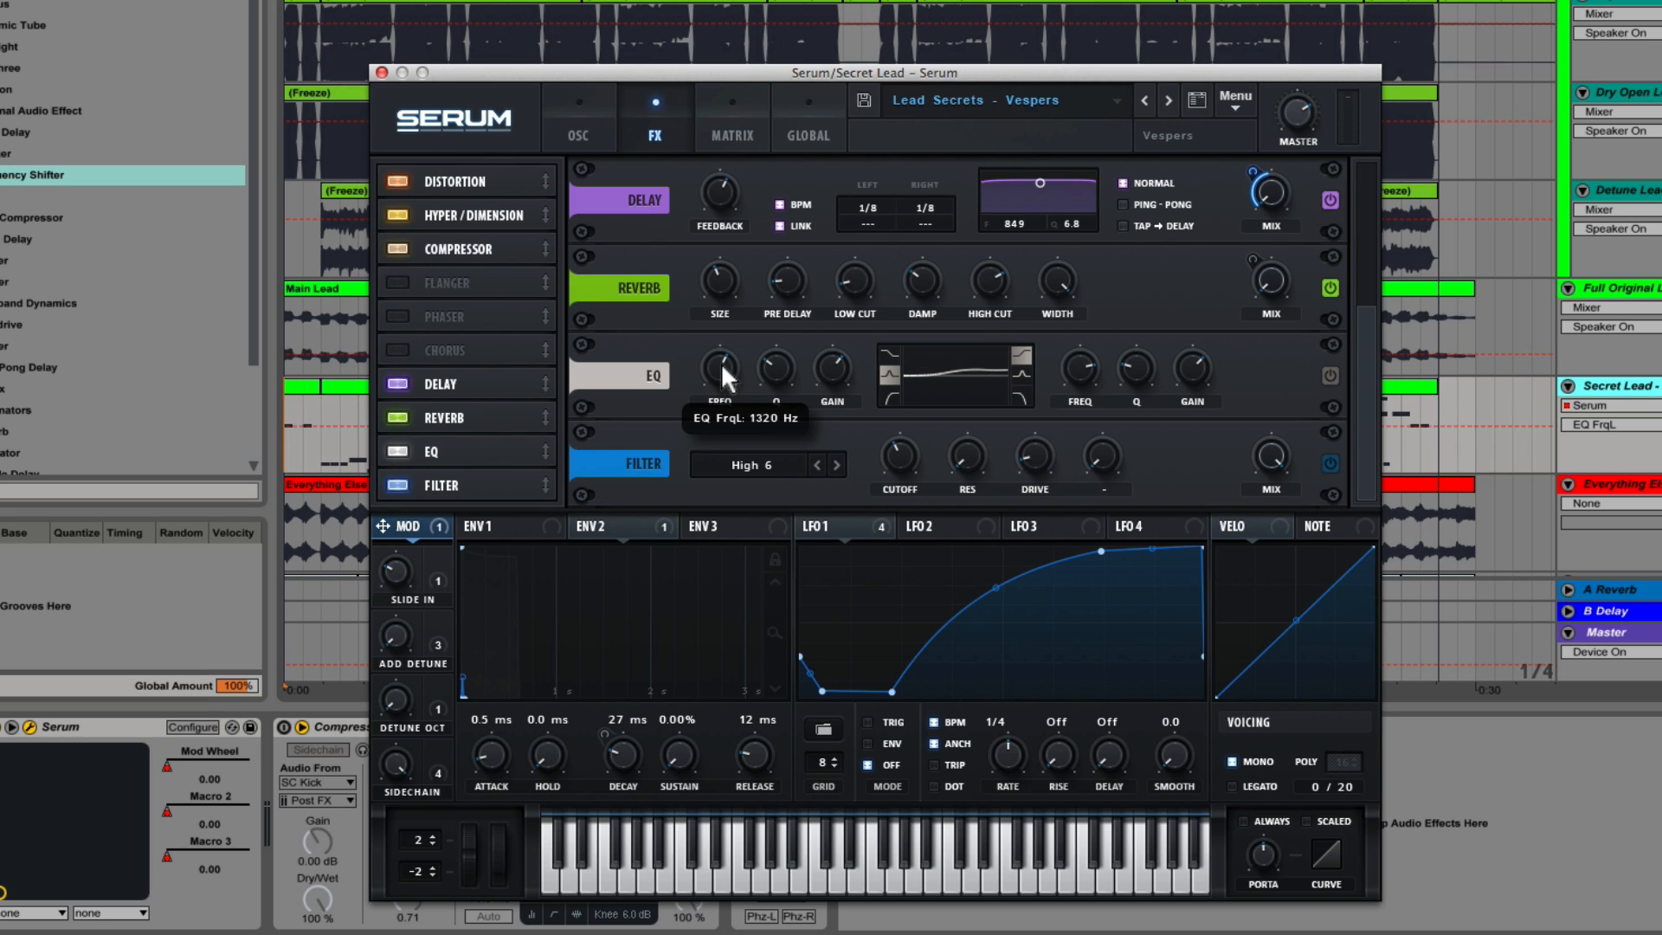
{"action": "left_click", "coordinate": [831, 369]}
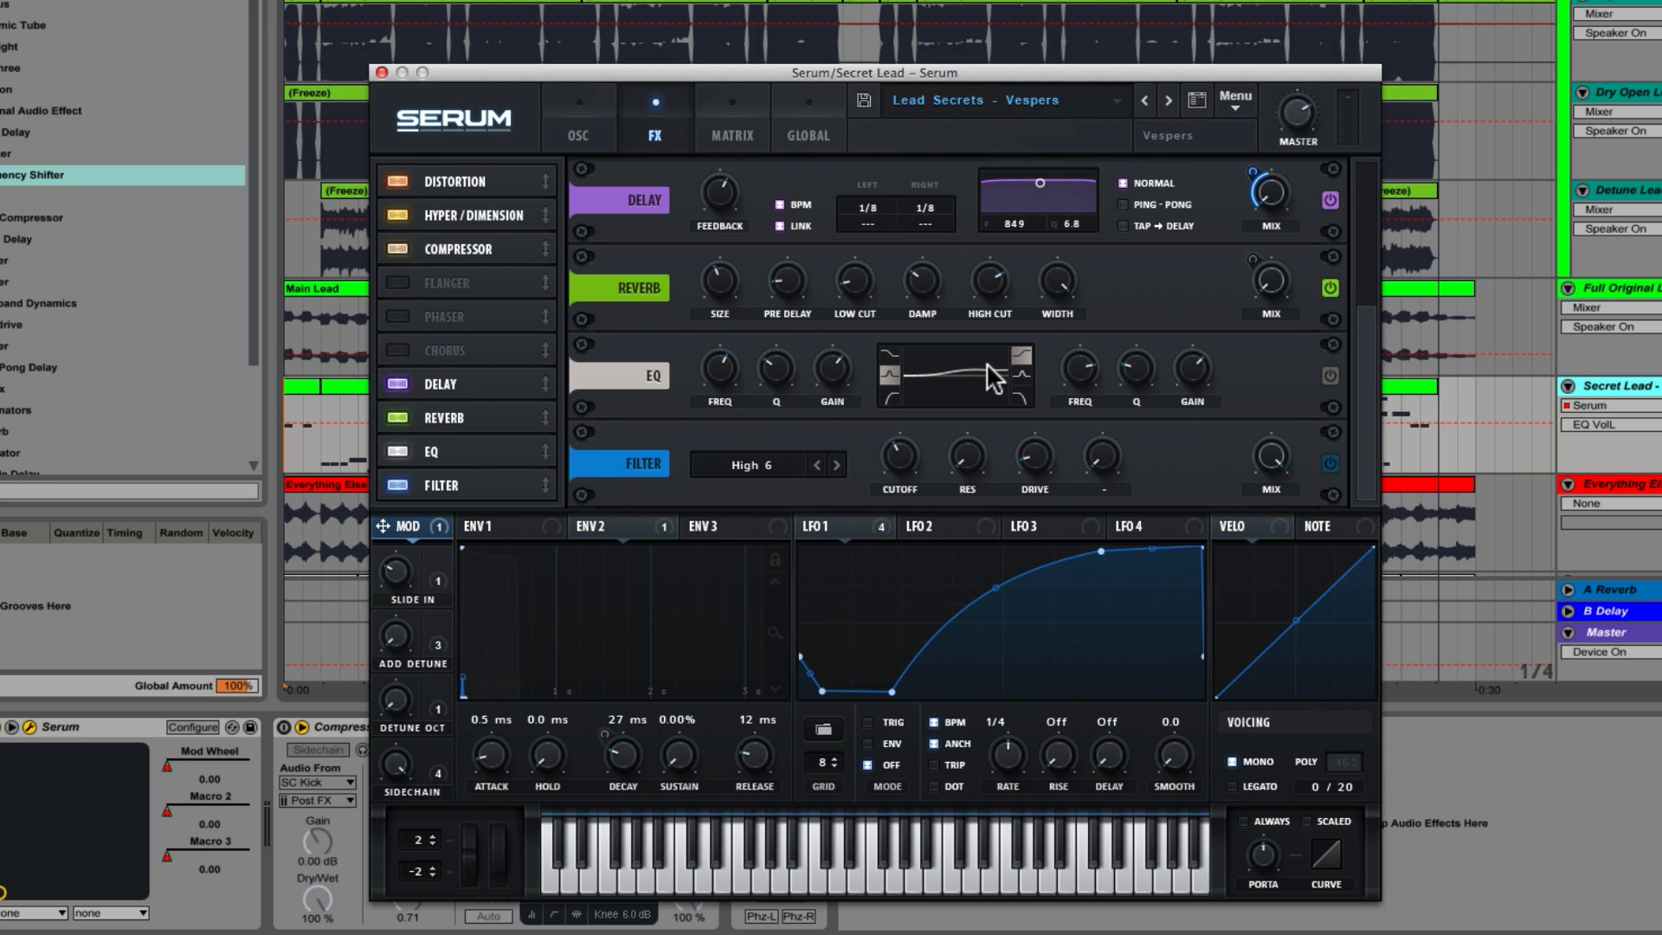
{"action": "left_click", "coordinate": [1079, 361]}
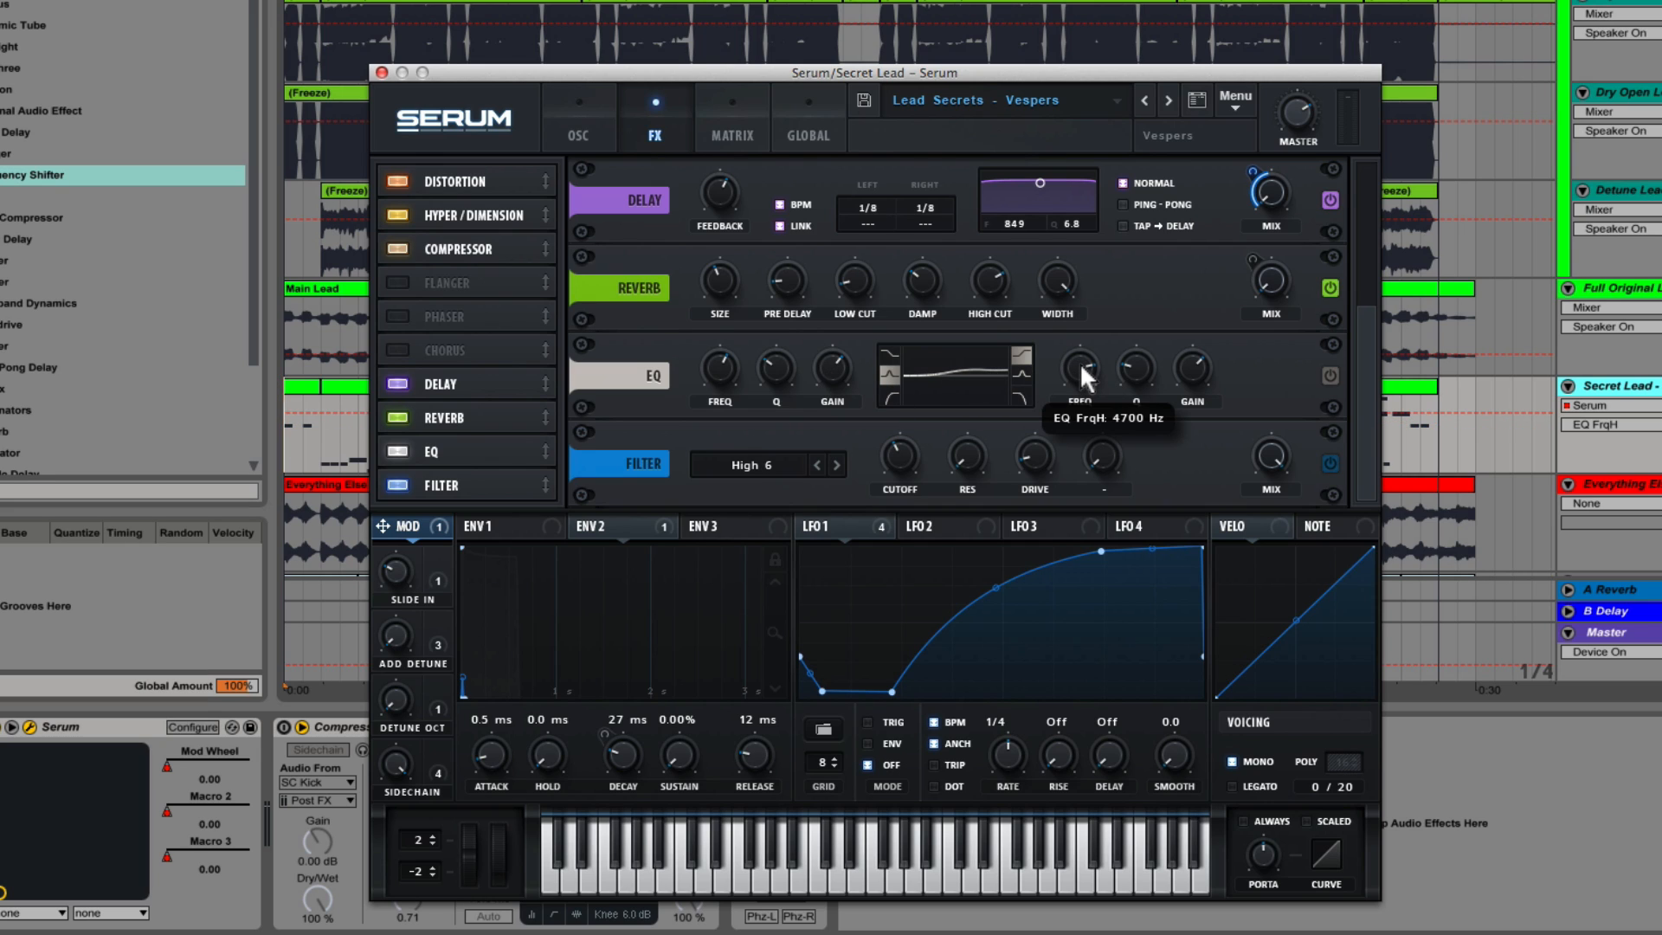
{"action": "left_click", "coordinate": [1138, 367]}
{"action": "left_click", "coordinate": [1191, 365]}
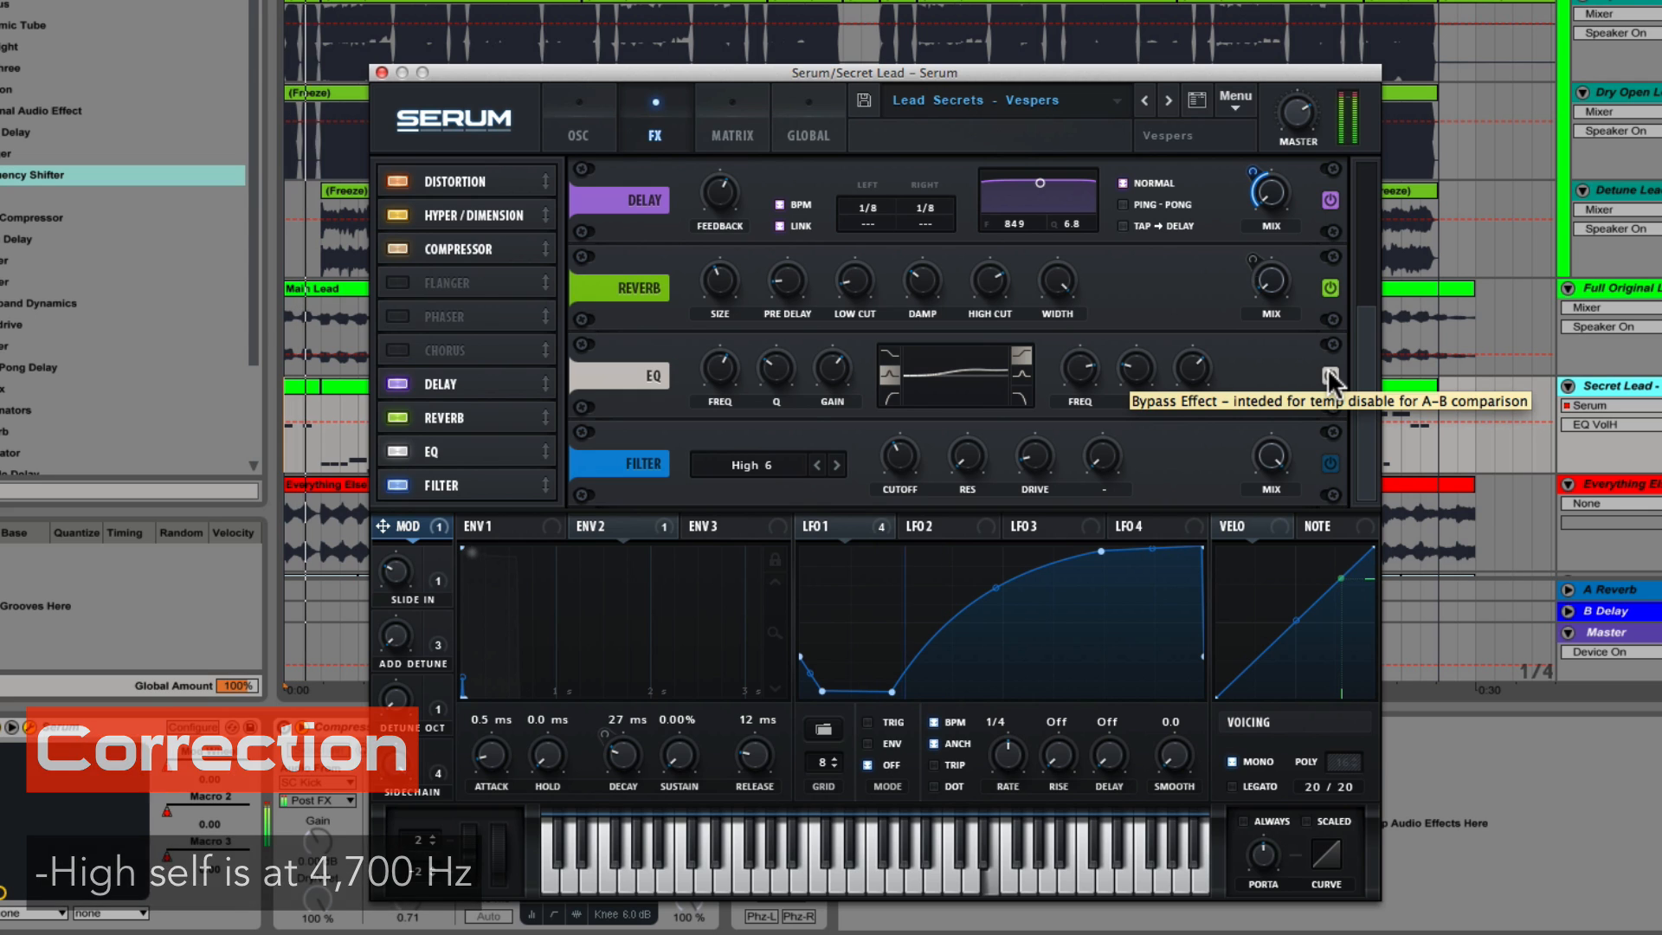
{"action": "left_click_drag", "start_coordinate": [1296, 113], "coordinate": [1302, 203]}
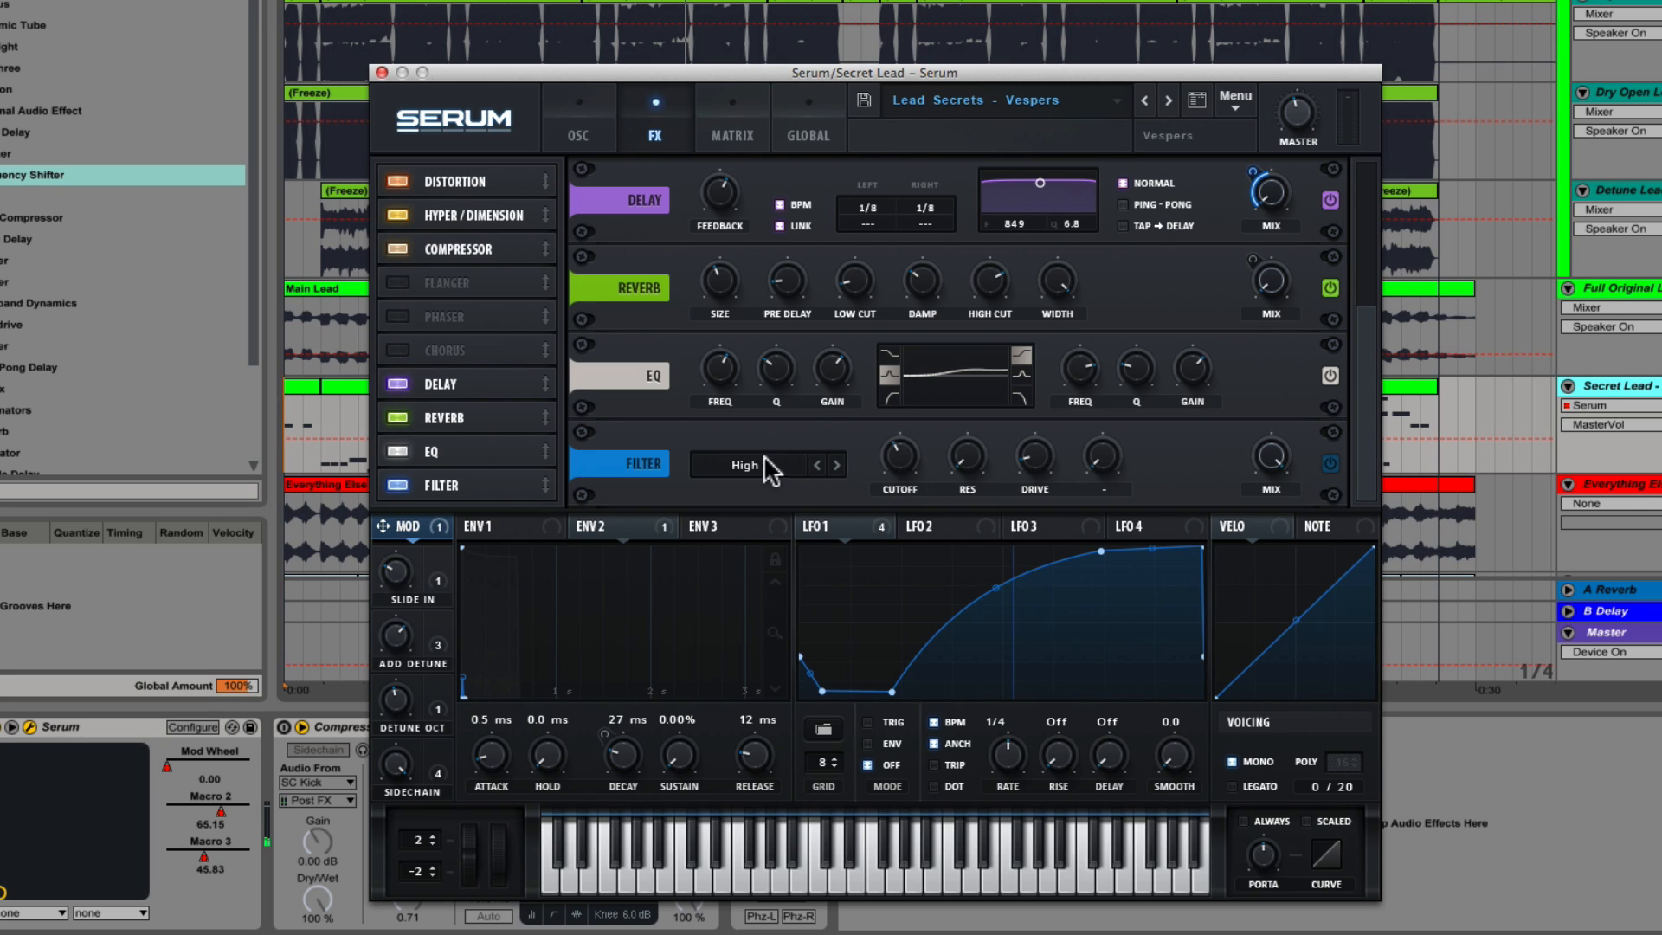
Check the High 6 effects filter's Cutoff and Drive, and play the lead from the start with the filter enabled.
{"action": "left_click", "coordinate": [899, 452]}
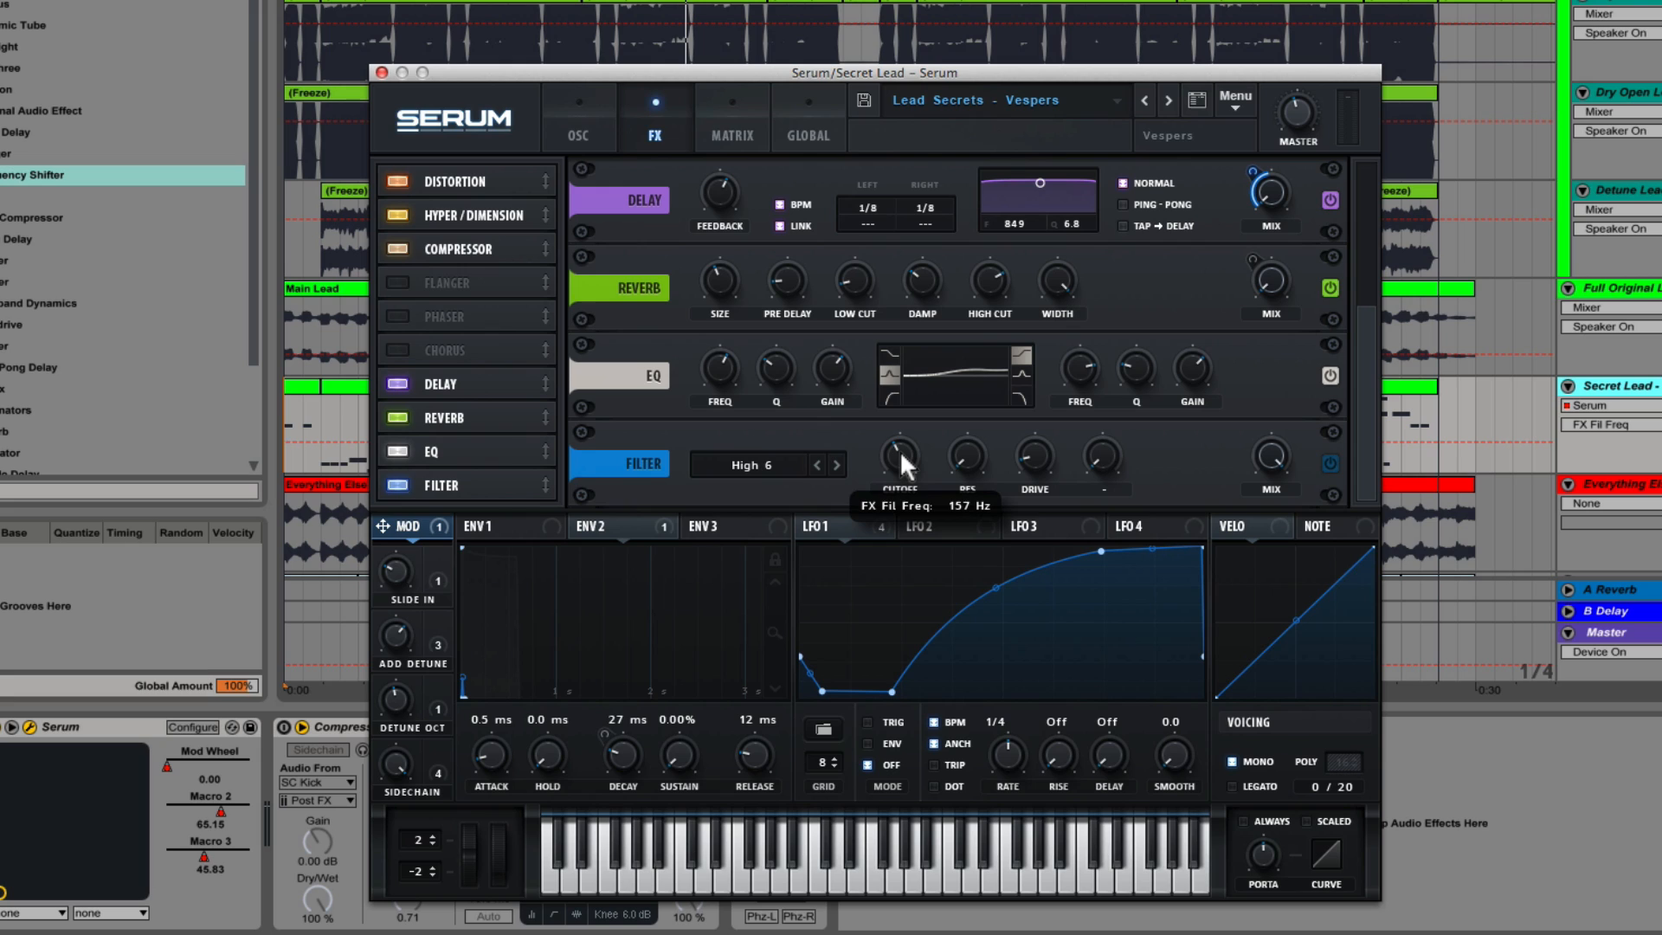
{"action": "left_click", "coordinate": [1036, 448]}
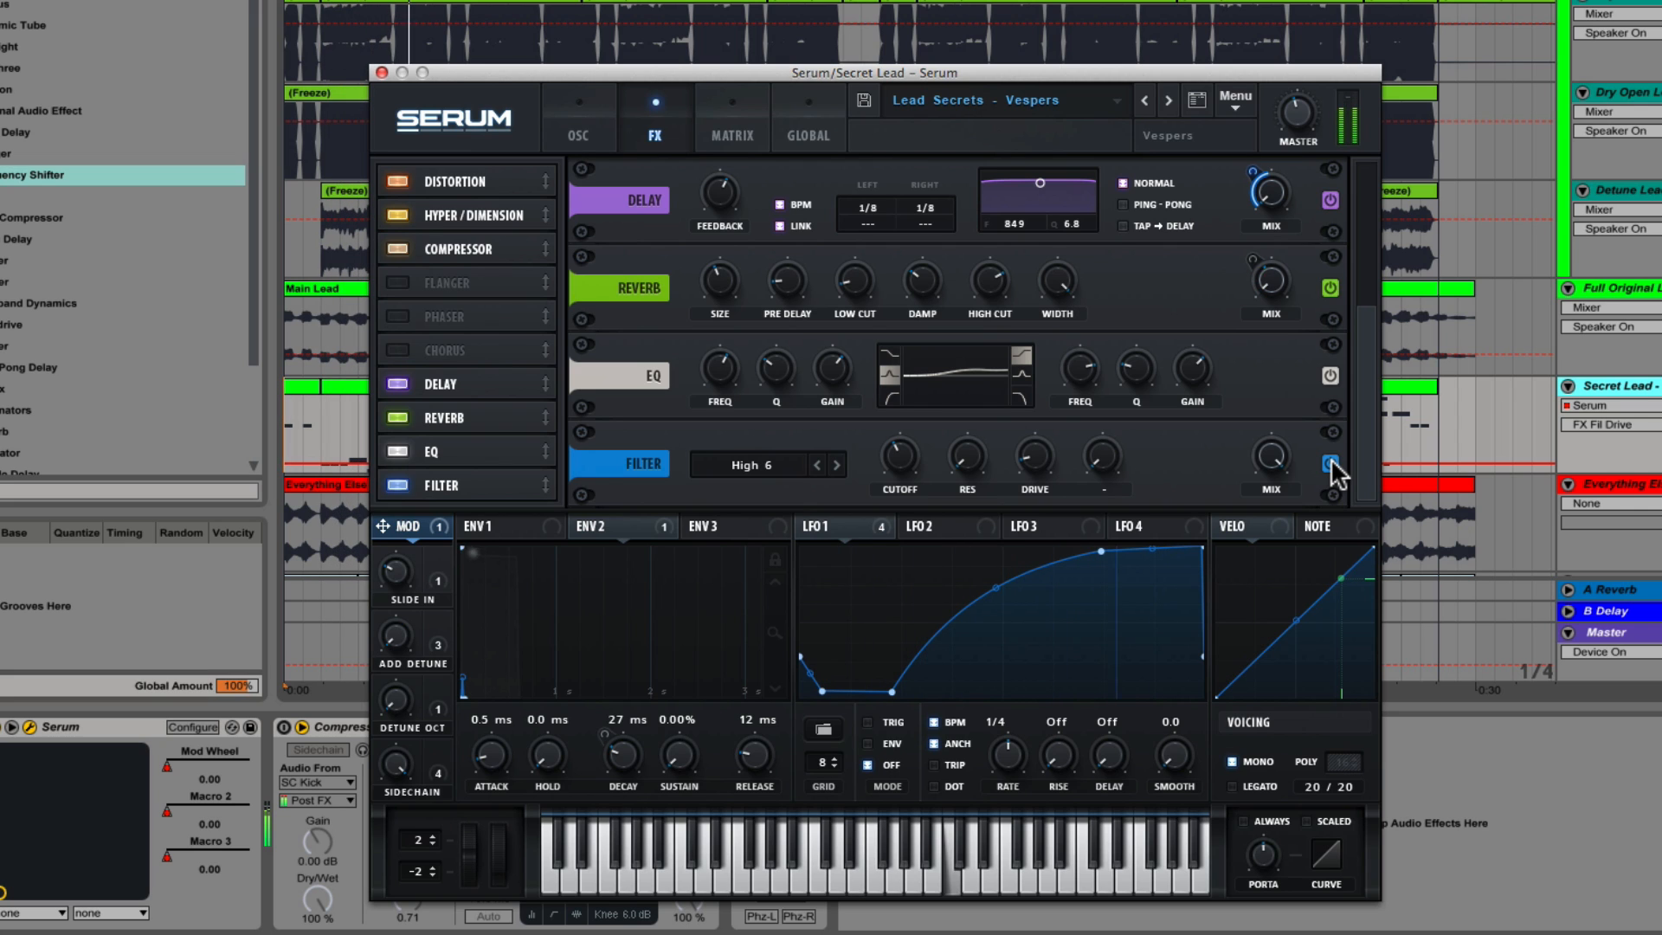
{"action": "left_click_drag", "start_coordinate": [1363, 414], "coordinate": [1366, 215]}
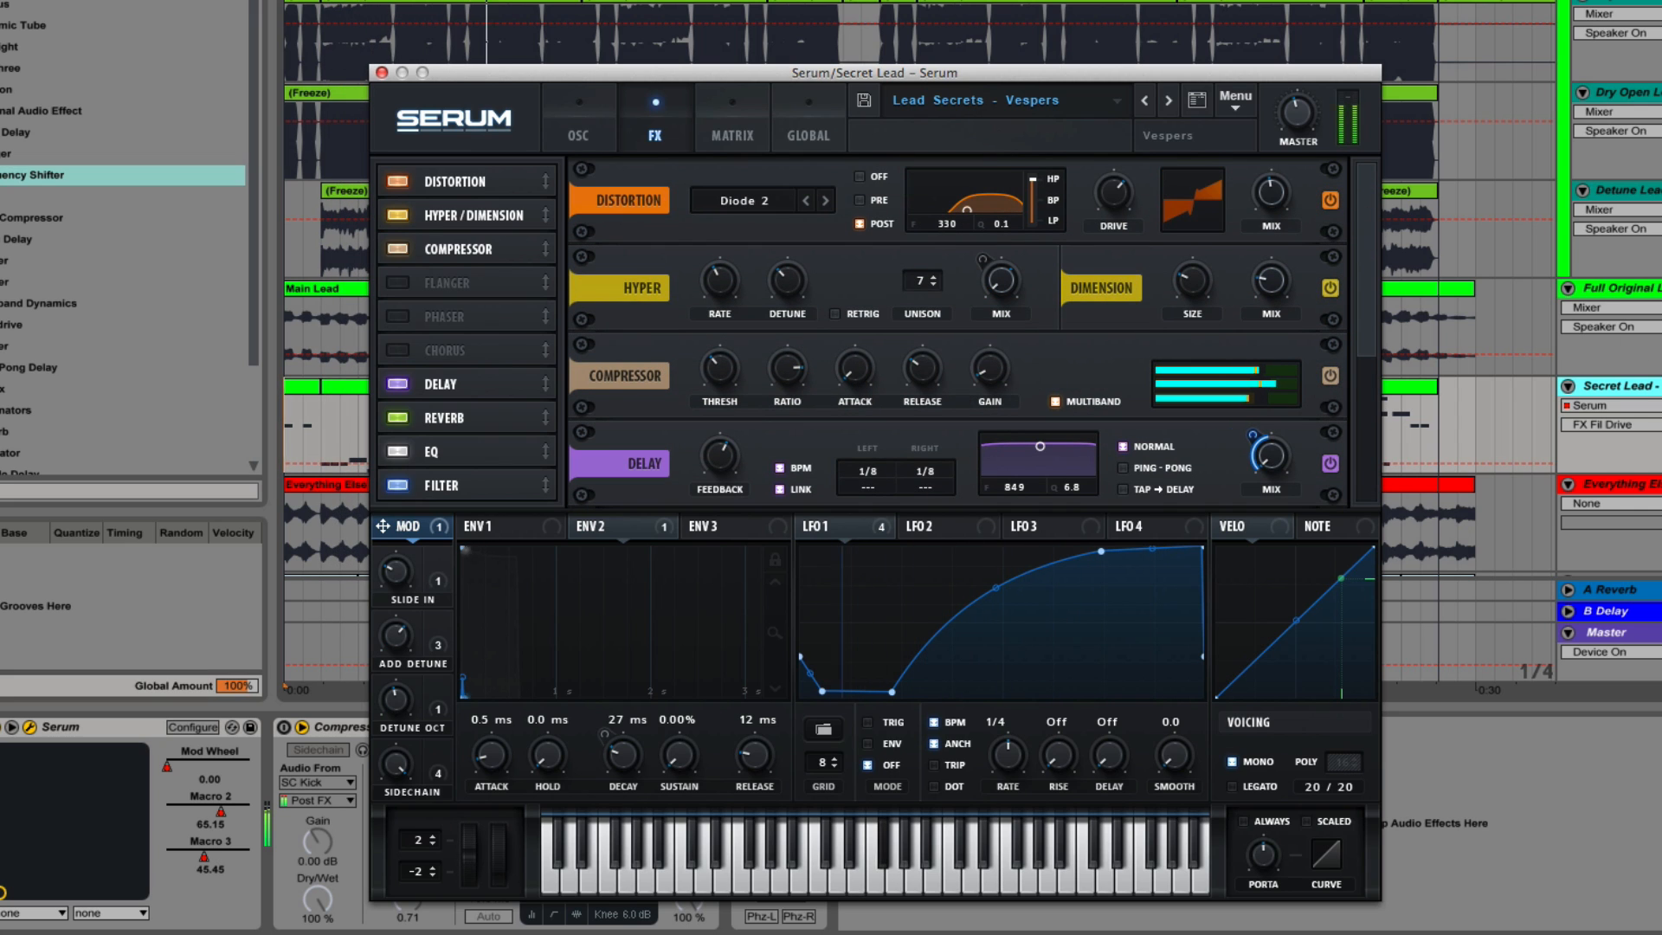
{"action": "left_click", "coordinate": [286, 433]}
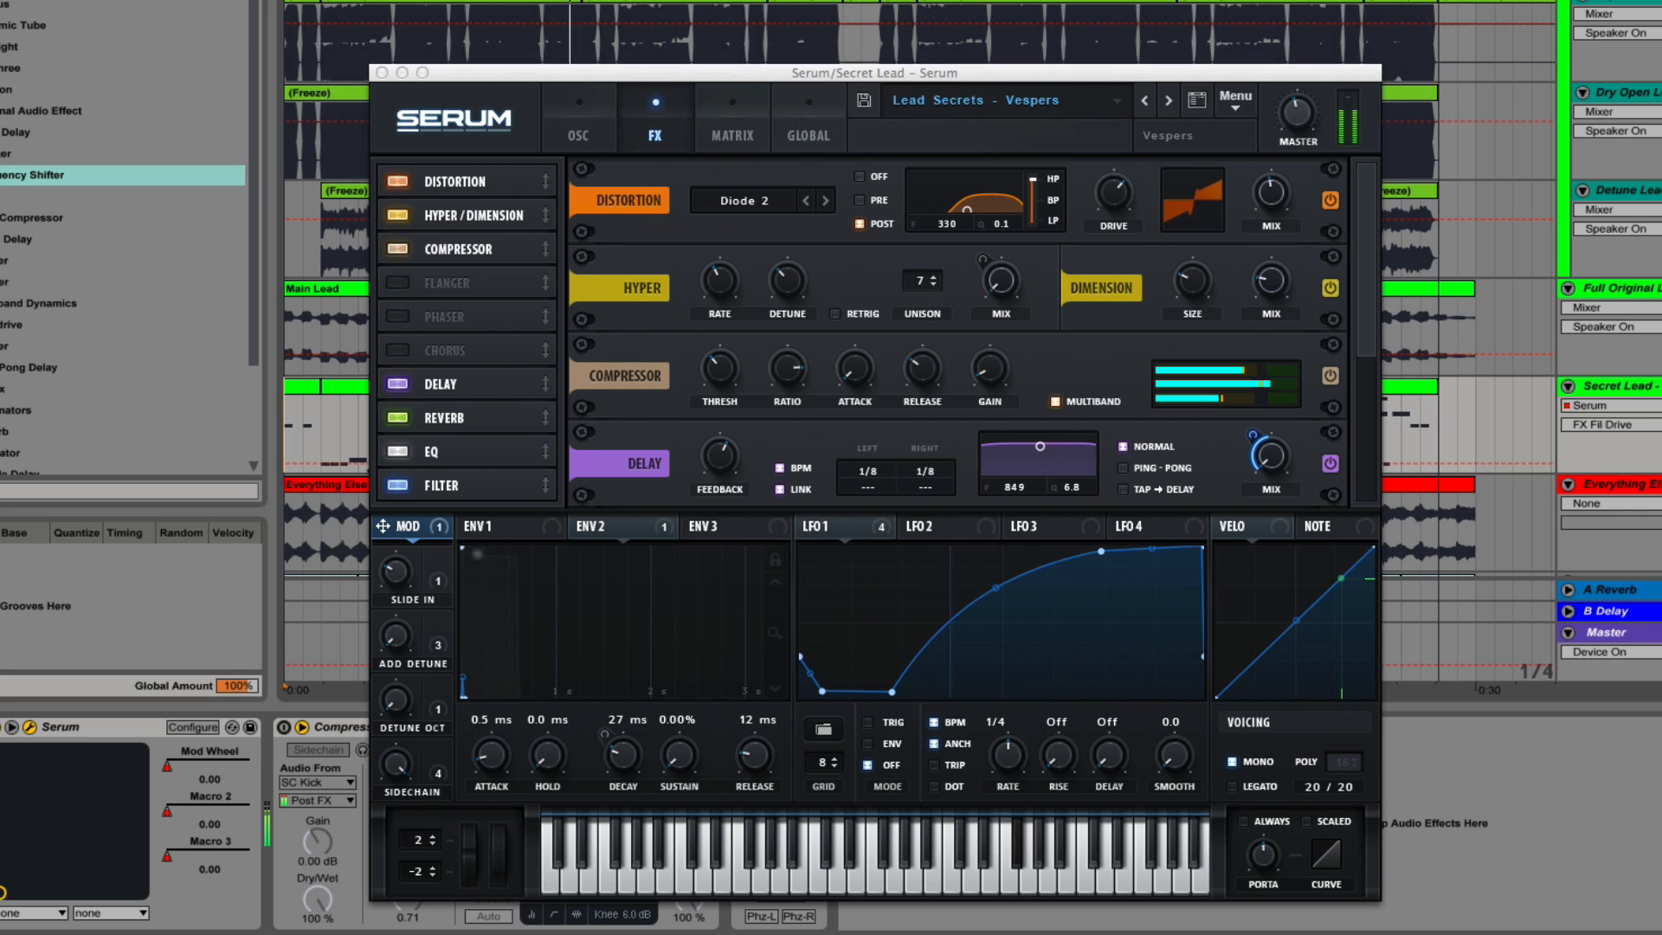